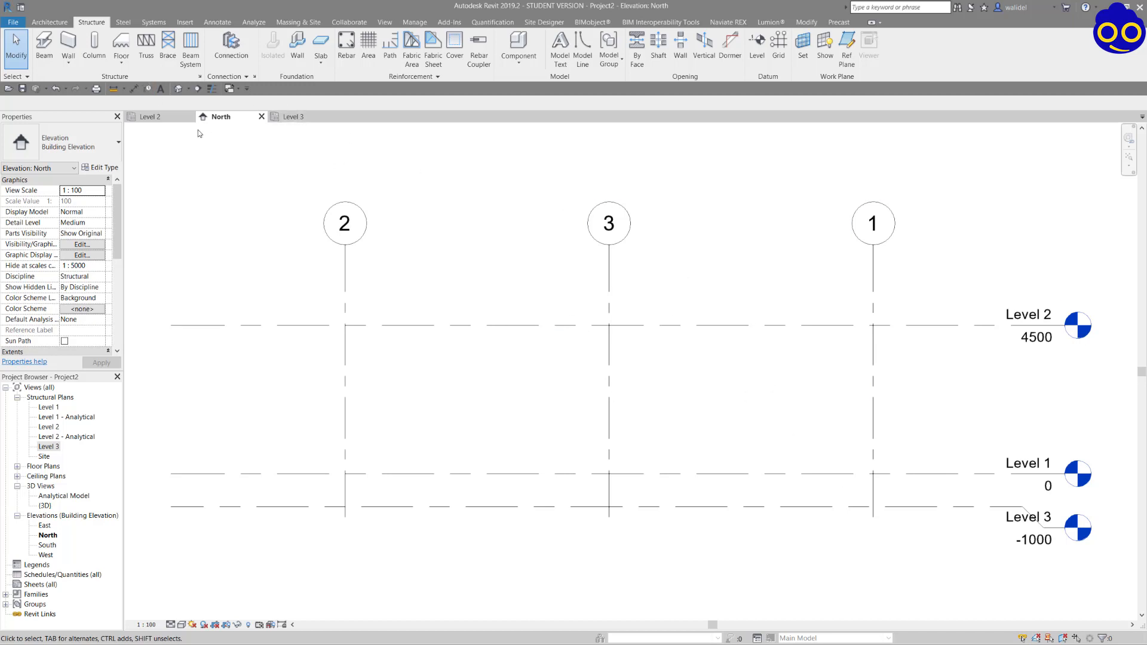
In the Level 3 structural plan, set up a vertical structural column of type UC305x305x97 with its height reaching Level 2.
{"action": "left_click", "coordinate": [162, 118]}
{"action": "left_click", "coordinate": [291, 117]}
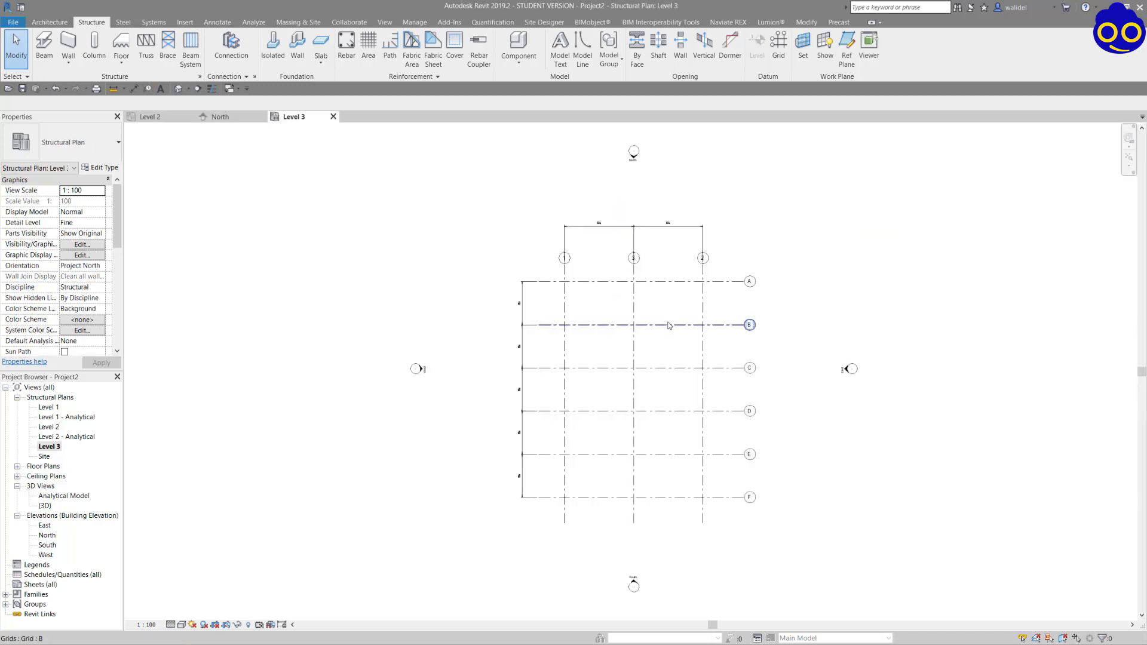
{"action": "scroll", "coordinate": [669, 325], "scroll_direction": "up", "scroll_amount": 2}
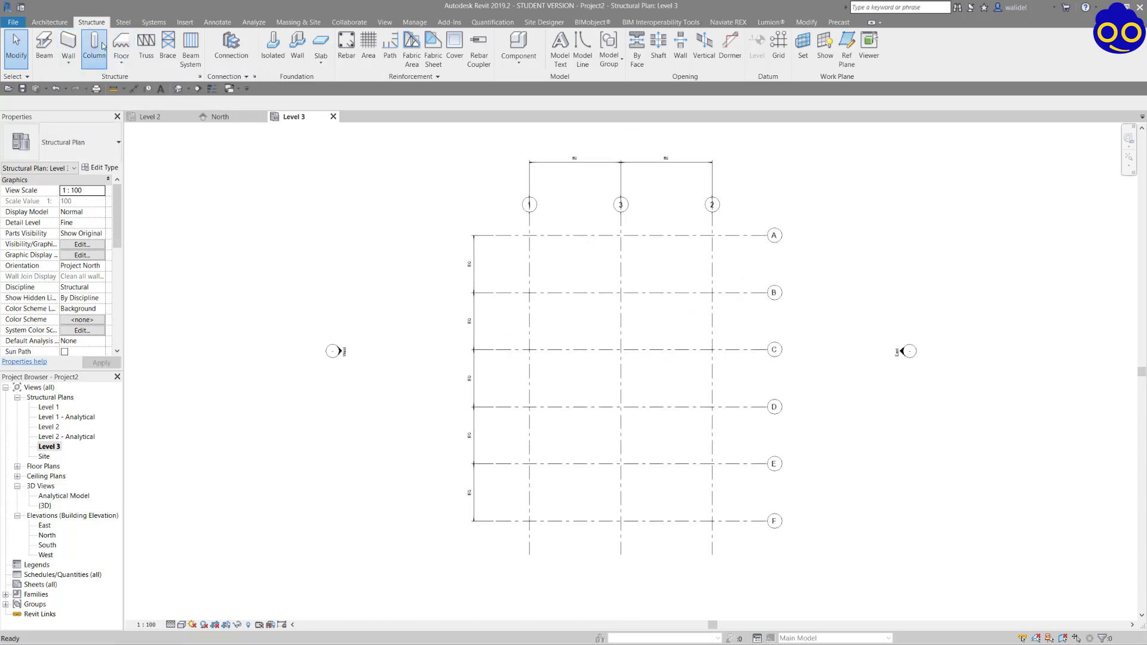
{"action": "left_click", "coordinate": [84, 54]}
{"action": "left_click", "coordinate": [87, 147]}
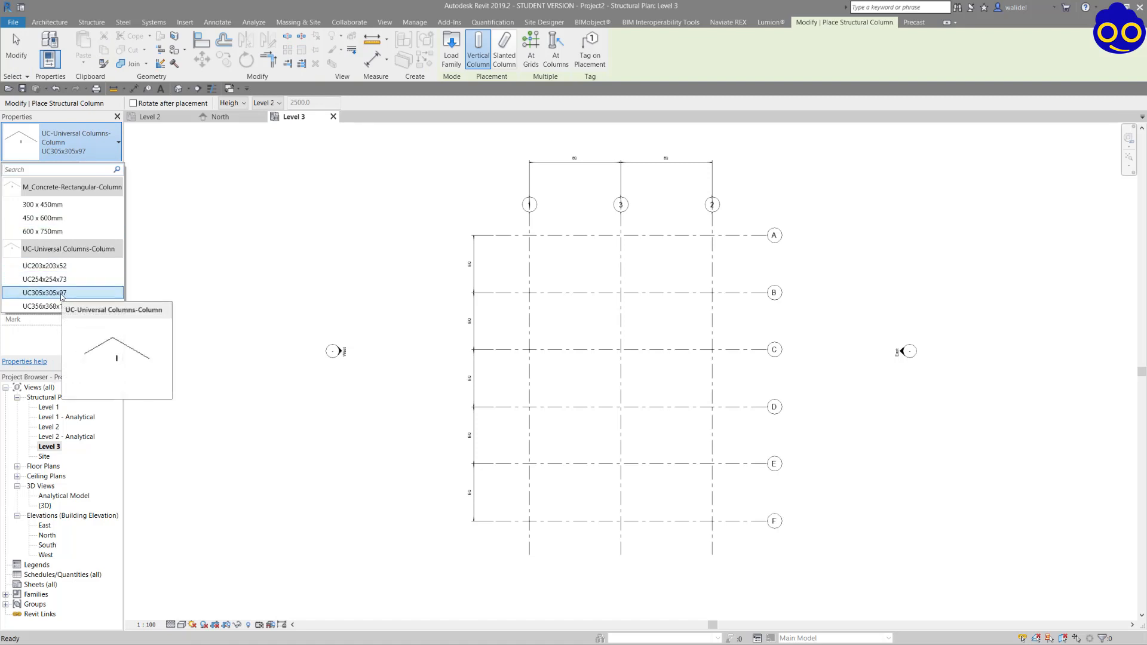
{"action": "left_click", "coordinate": [63, 293]}
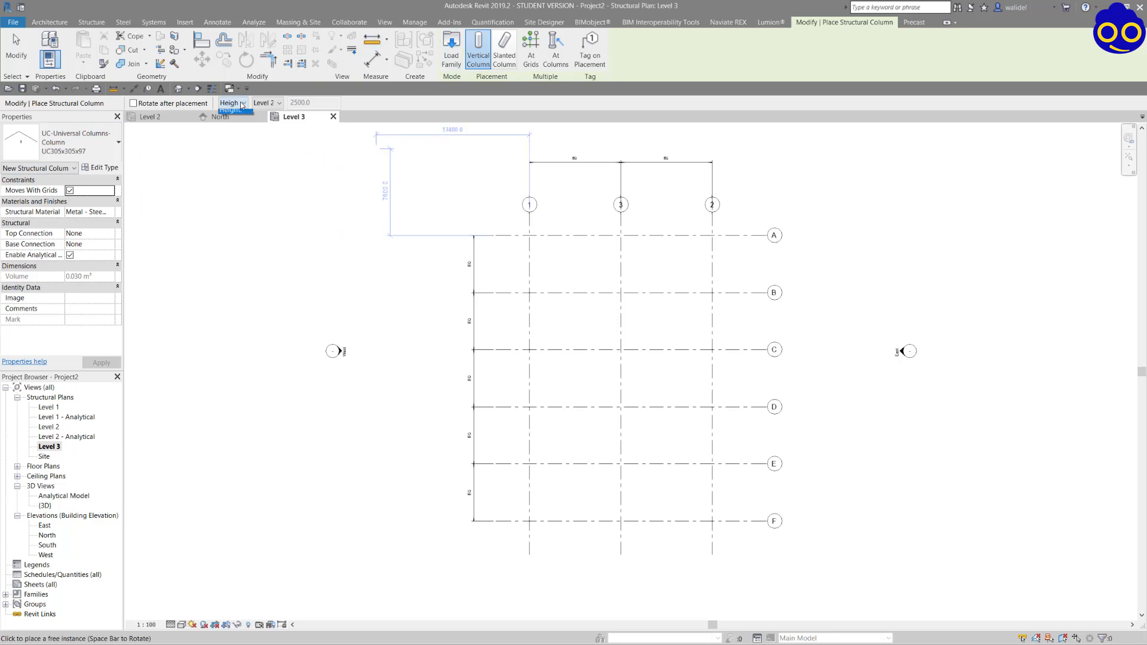
{"action": "left_click", "coordinate": [234, 123]}
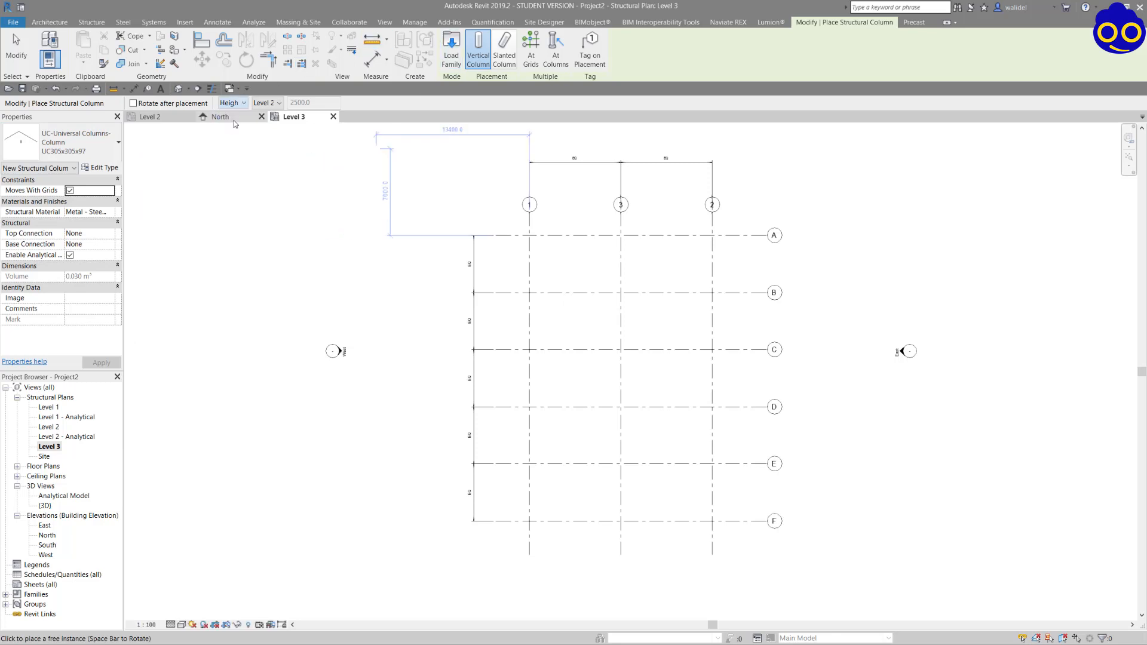
{"action": "left_click", "coordinate": [278, 106]}
{"action": "left_click", "coordinate": [276, 126]}
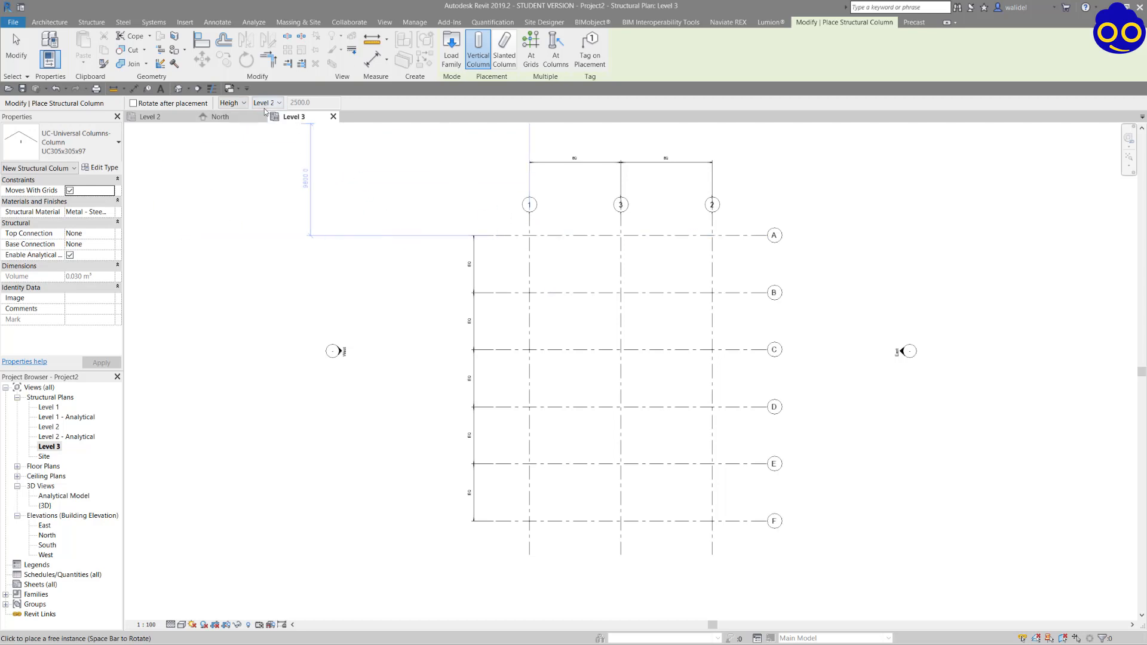
Place the columns at all intersections of grids 1, 3, 2 and A to F, rotated so their webs run along the lettered grids.
{"action": "left_click", "coordinate": [536, 48]}
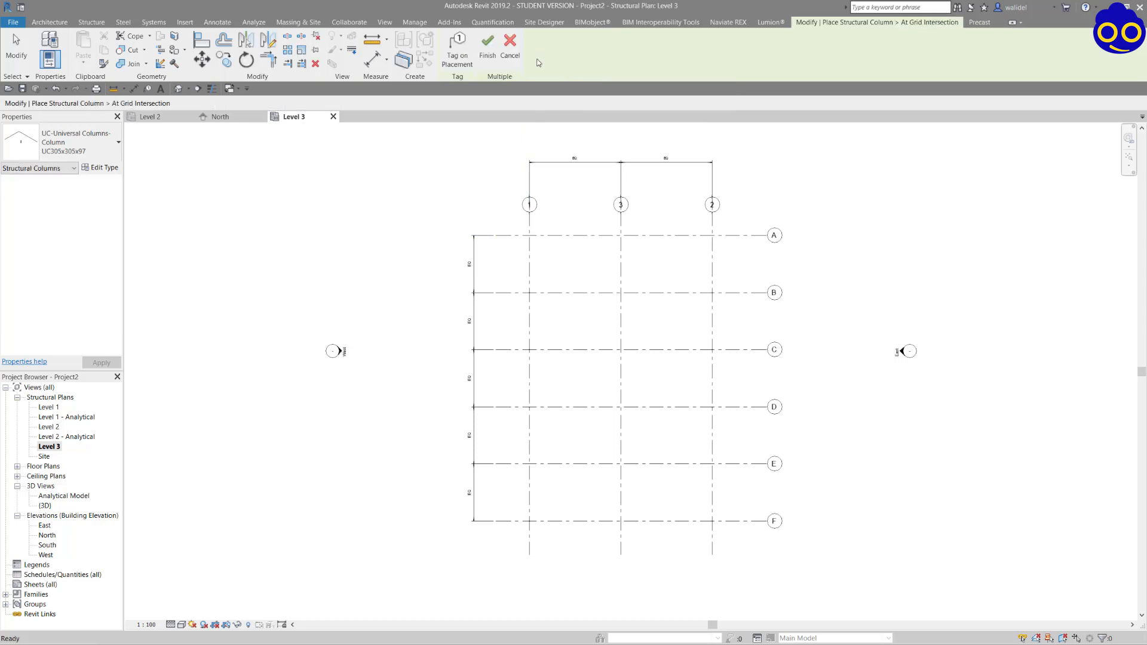
{"action": "left_click_drag", "start_coordinate": [739, 541], "coordinate": [521, 226]}
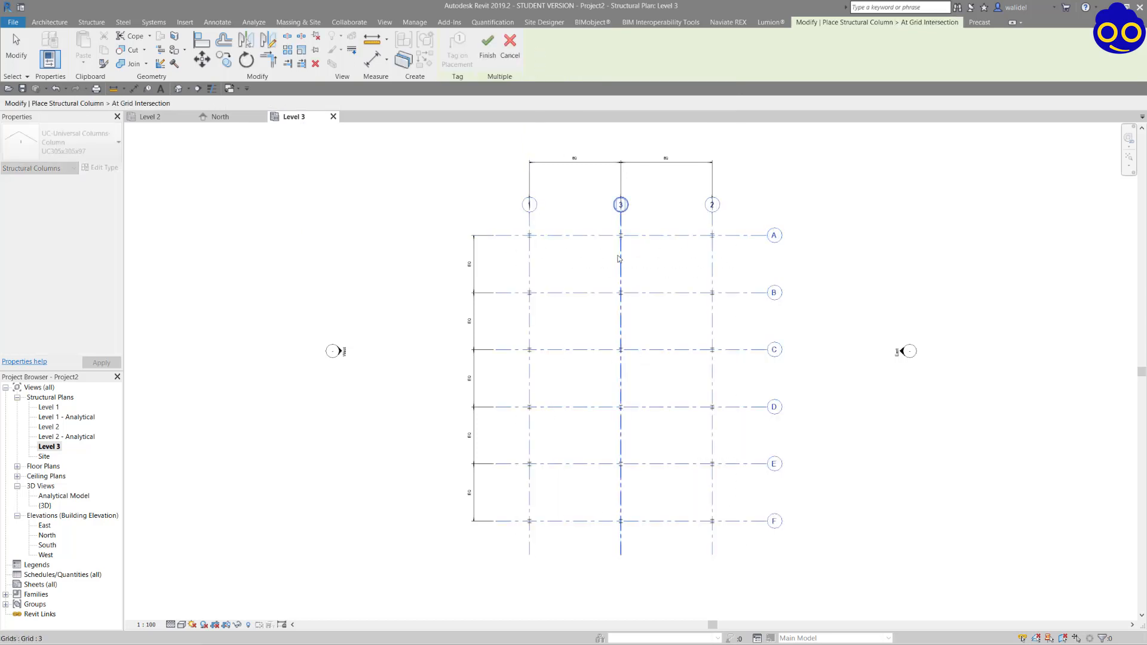
{"action": "scroll", "coordinate": [618, 239], "scroll_direction": "up", "scroll_amount": 5}
{"action": "key", "text": "space"}
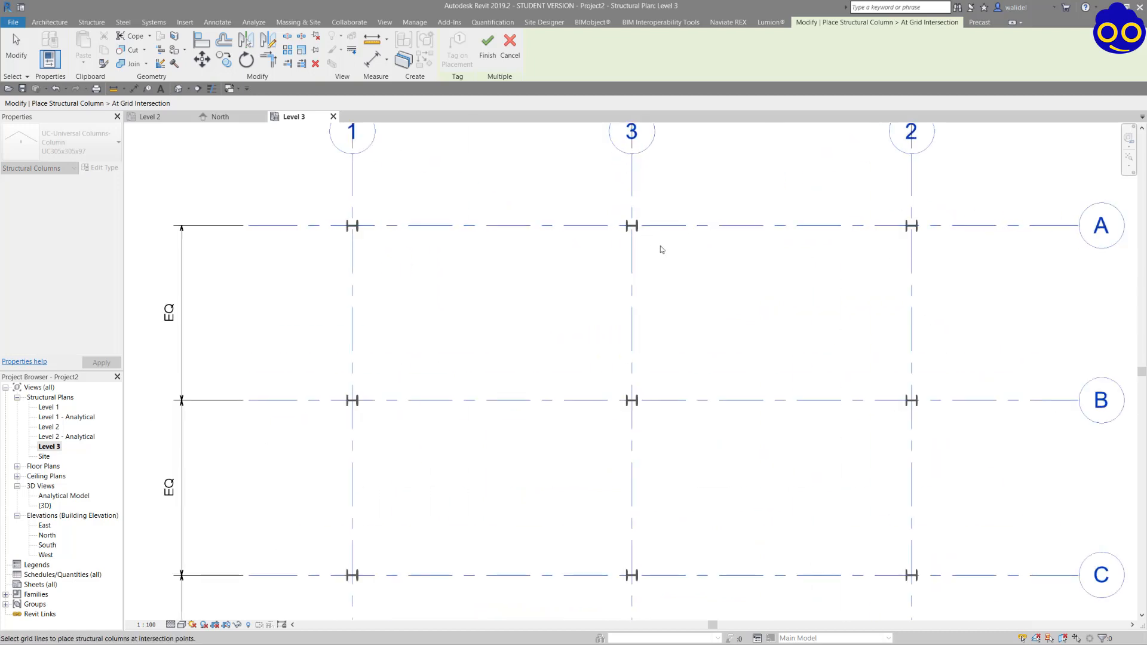
{"action": "left_click", "coordinate": [487, 48]}
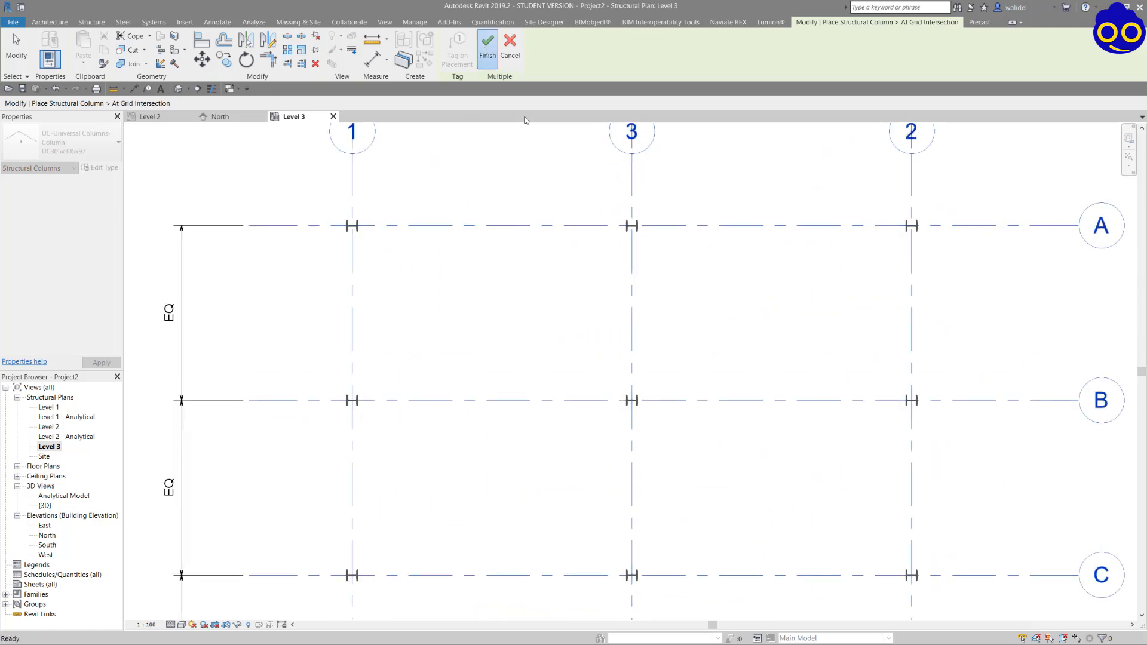
{"action": "scroll", "coordinate": [655, 263], "scroll_direction": "down", "scroll_amount": 2}
{"action": "key", "text": "Escape"}
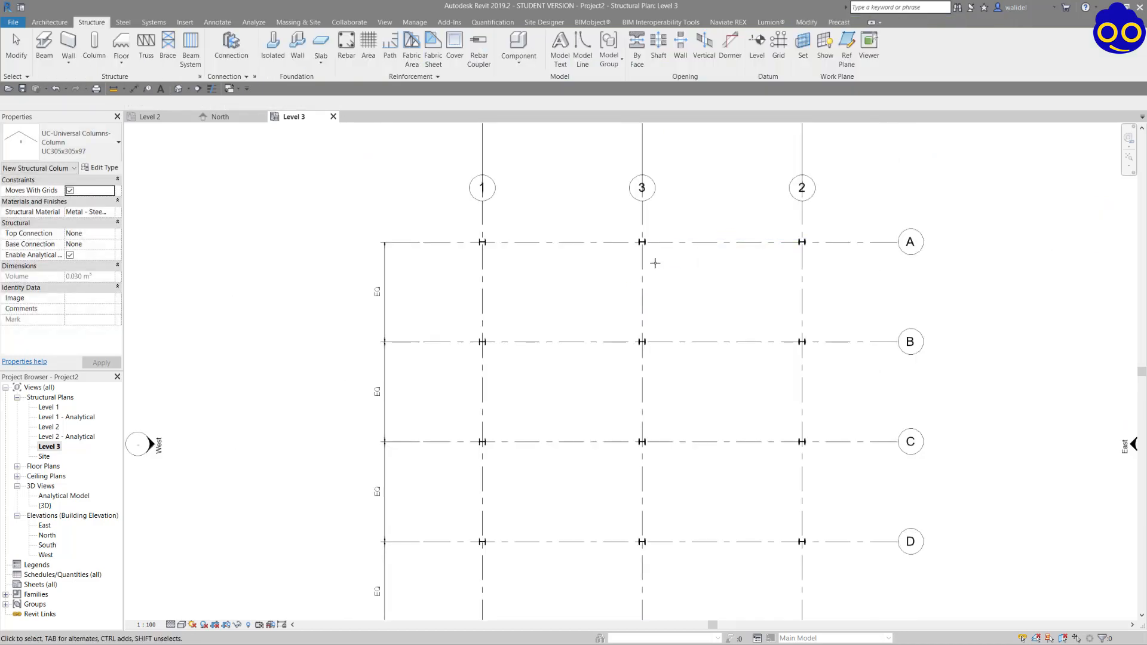
Delete all the structural columns along grid 3.
{"action": "left_click_drag", "start_coordinate": [651, 306], "coordinate": [671, 550]}
{"action": "scroll", "coordinate": [633, 384], "scroll_direction": "down", "scroll_amount": 3}
{"action": "middle_click_drag", "start_coordinate": [633, 384], "coordinate": [661, 287]}
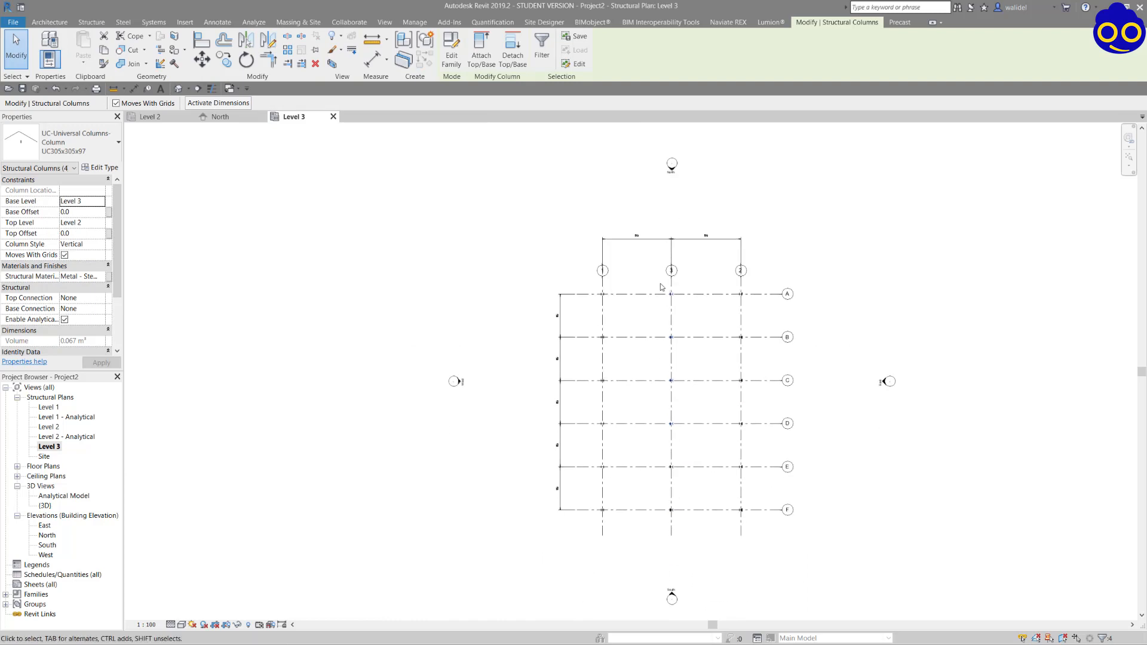
{"action": "left_click_drag", "start_coordinate": [658, 283], "coordinate": [690, 531]}
{"action": "key", "text": "Delete"}
{"action": "scroll", "coordinate": [689, 362], "scroll_direction": "up", "scroll_amount": 3}
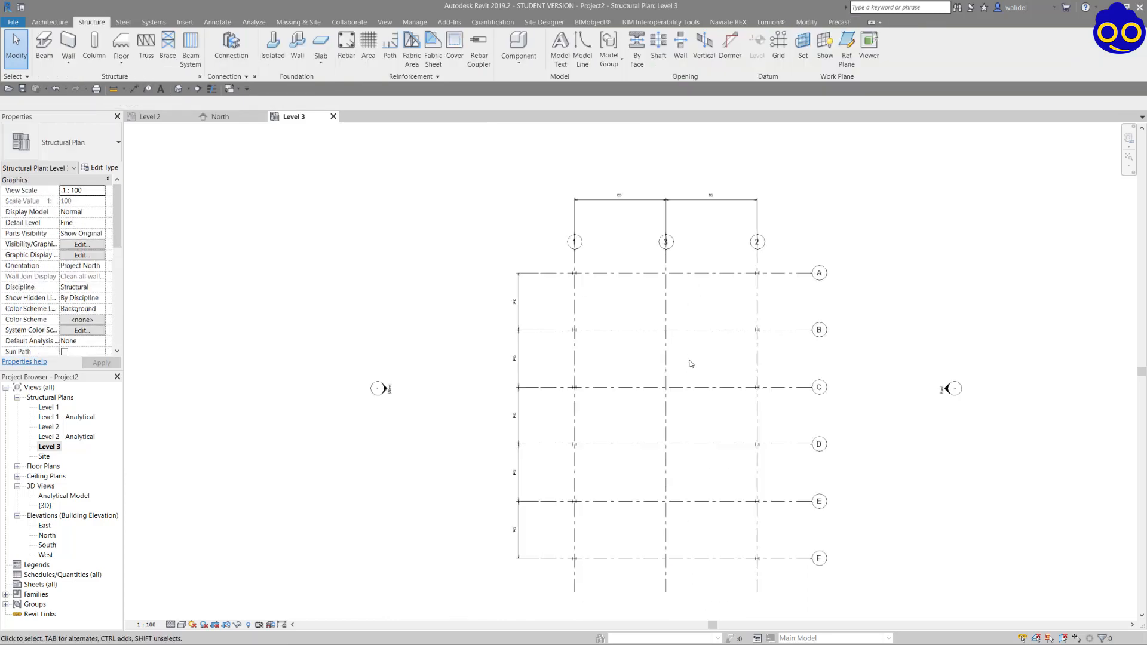
{"action": "middle_click_drag", "start_coordinate": [690, 363], "coordinate": [697, 295]}
{"action": "scroll", "coordinate": [695, 219], "scroll_direction": "up", "scroll_amount": 1}
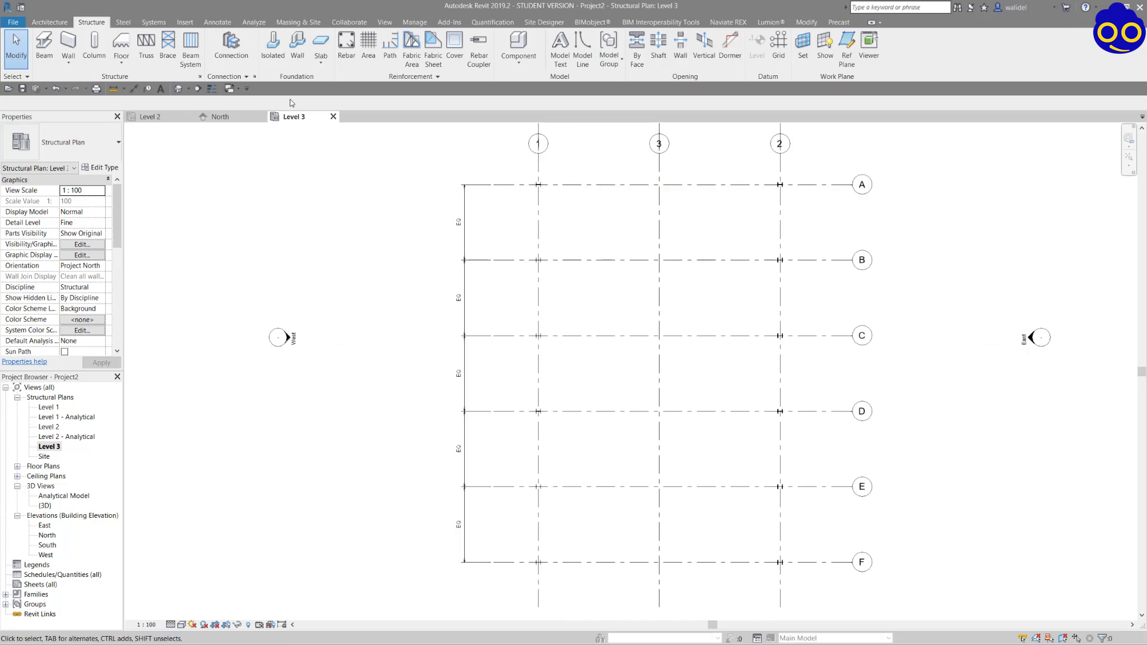
Place a UB356x171x51 universal beam along grid A from the column on grid 1 to the column on grid 2.
{"action": "left_click", "coordinate": [43, 46]}
{"action": "left_click", "coordinate": [77, 146]}
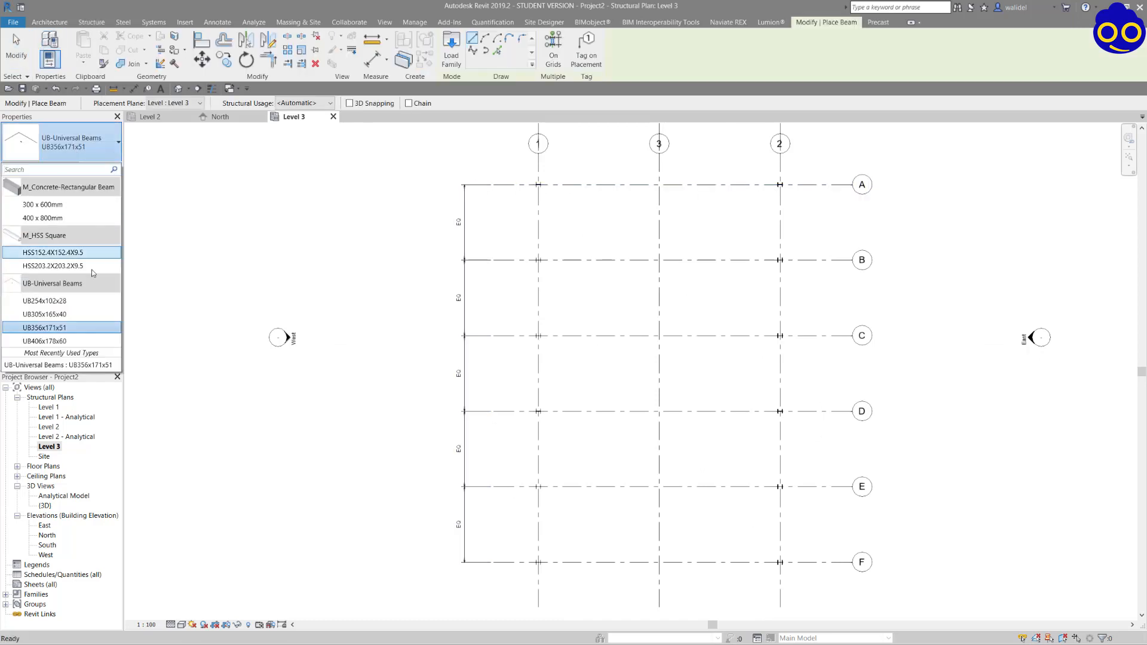
{"action": "left_click", "coordinate": [45, 329]}
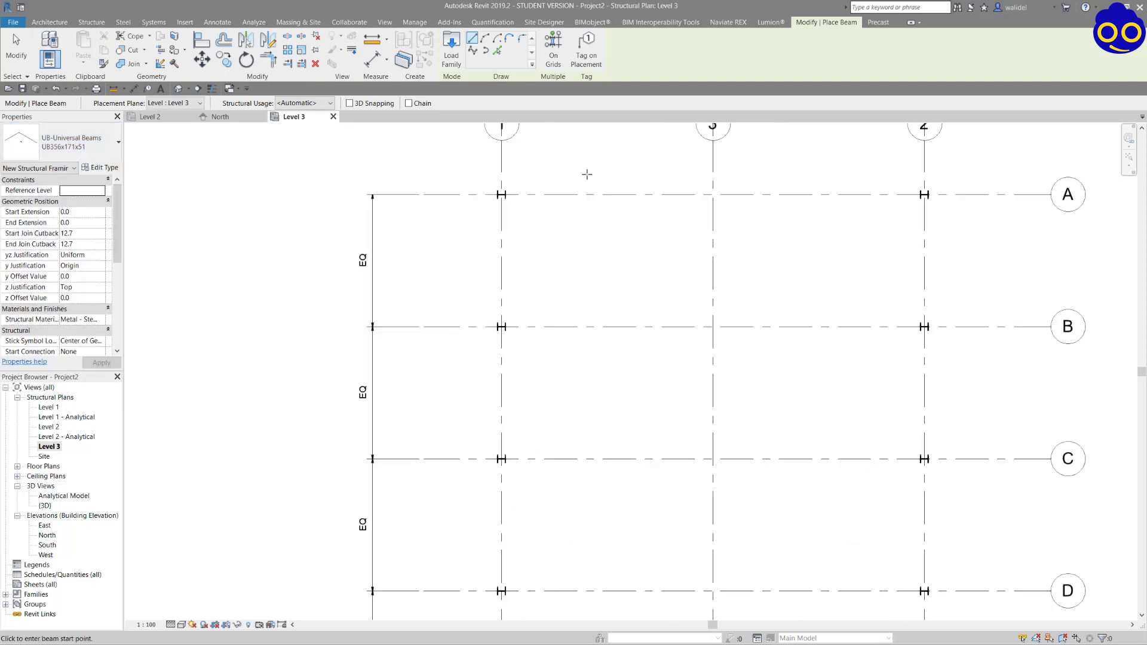
{"action": "scroll", "coordinate": [586, 174], "scroll_direction": "up", "scroll_amount": 5}
{"action": "left_click", "coordinate": [437, 204]}
{"action": "scroll", "coordinate": [347, 260], "scroll_direction": "down", "scroll_amount": 2}
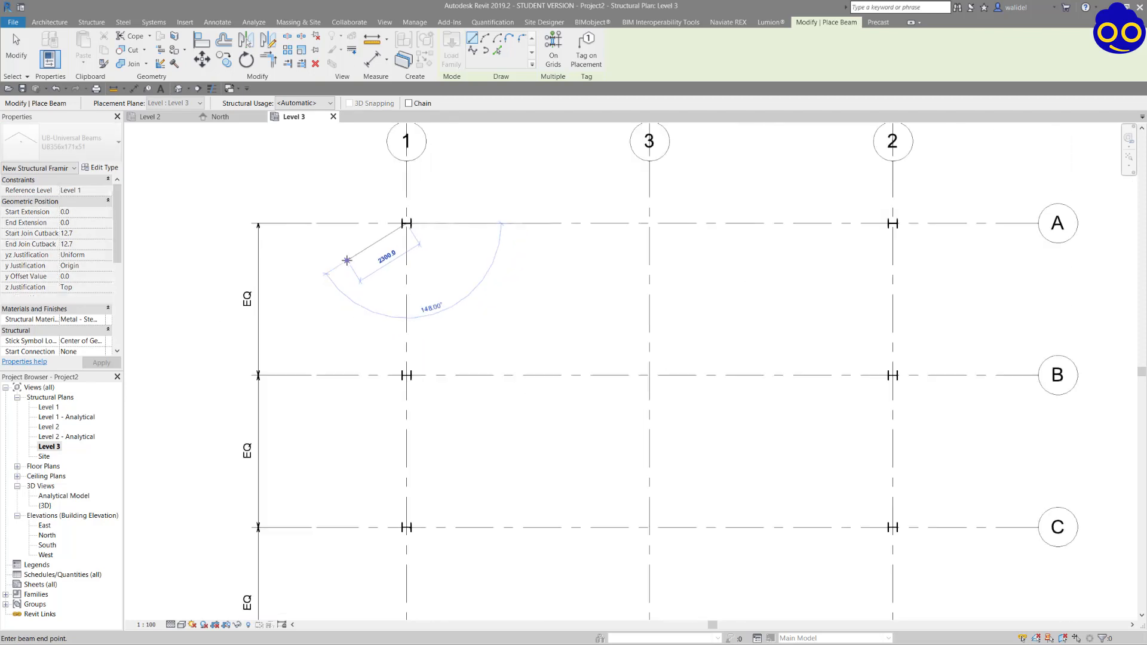
{"action": "left_click", "coordinate": [892, 224]}
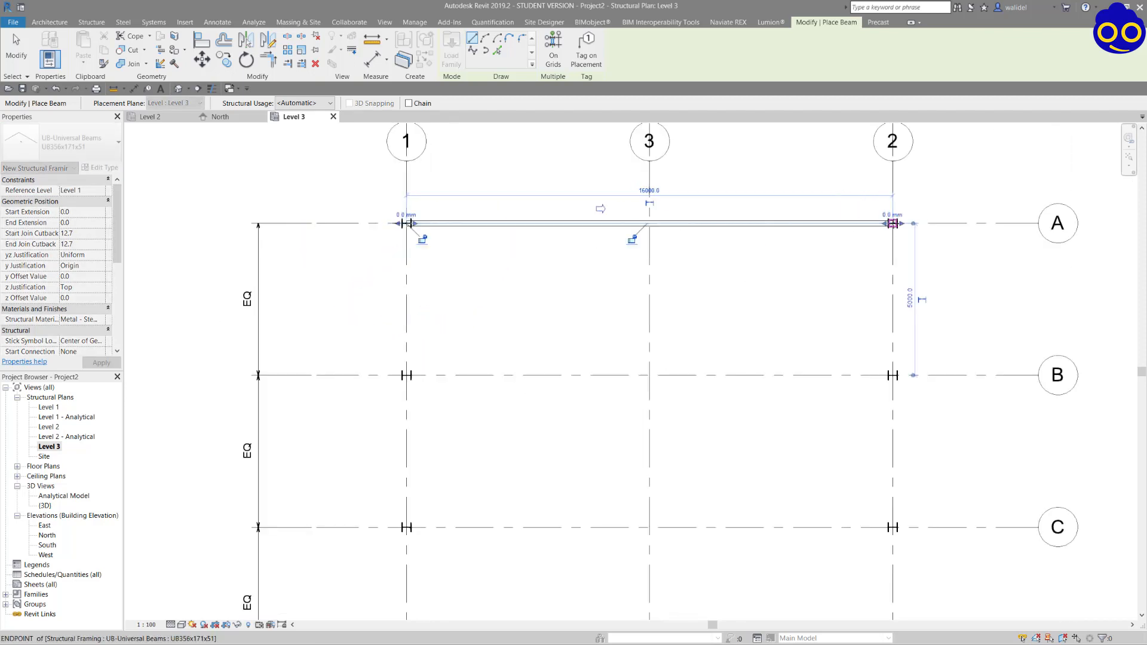
{"action": "left_click", "coordinate": [16, 48]}
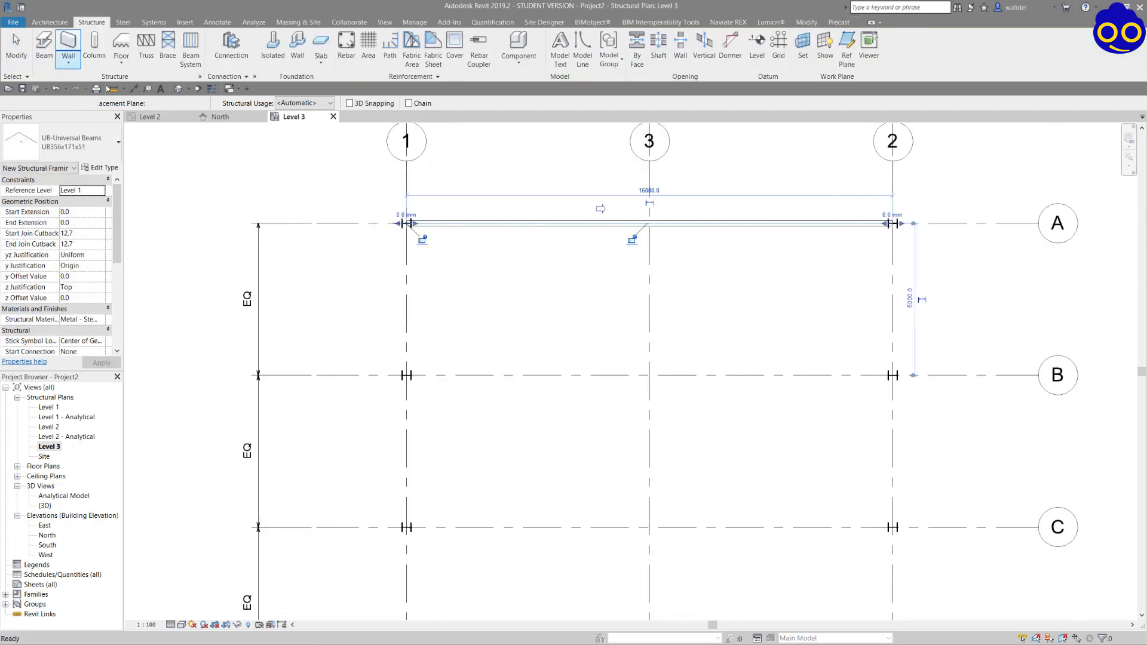
Copy the grid A beam onto grids B, C, D, E and F using the Constrain and Multiple options.
{"action": "left_click", "coordinate": [586, 226]}
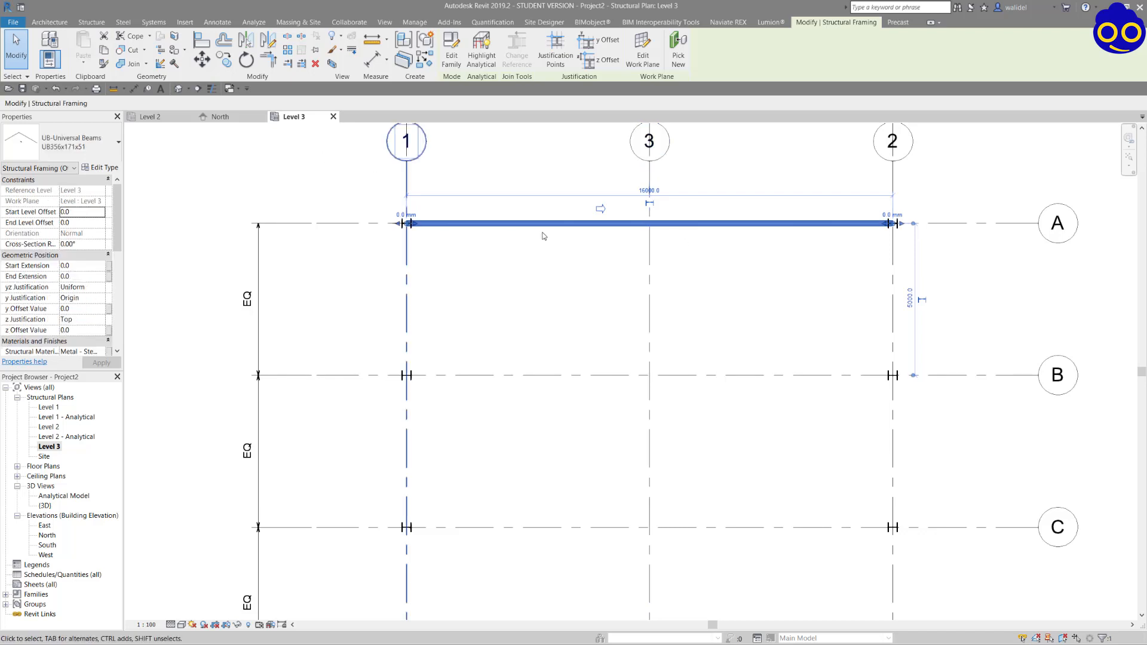
{"action": "scroll", "coordinate": [542, 230], "scroll_direction": "down", "scroll_amount": 2}
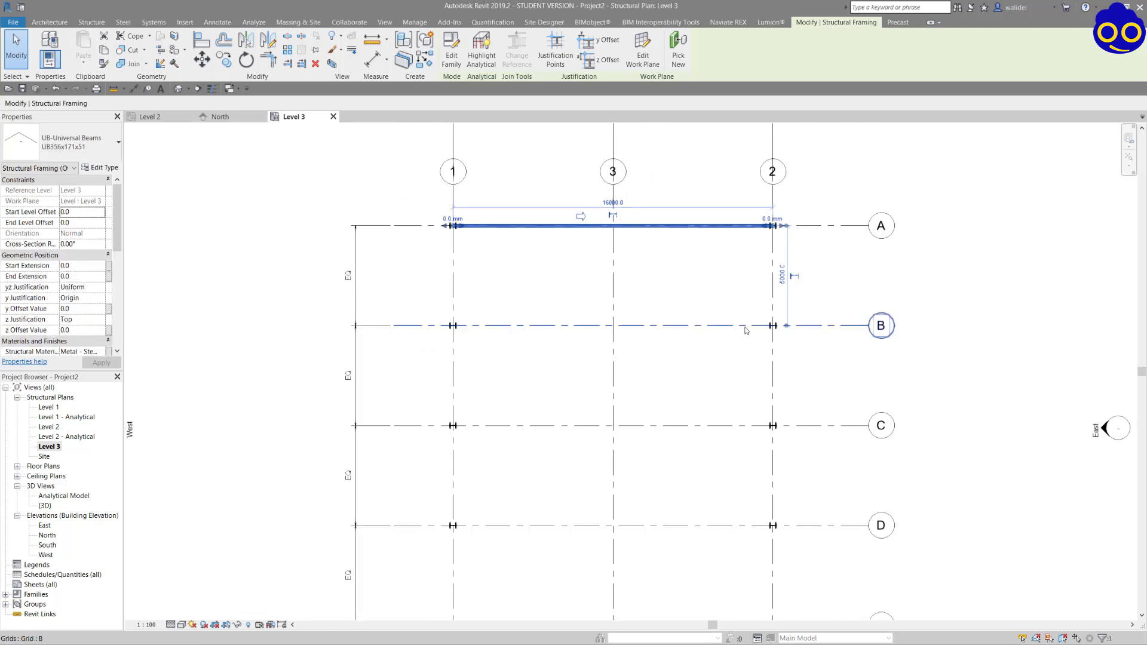
{"action": "middle_click_drag", "start_coordinate": [478, 342], "coordinate": [461, 274]}
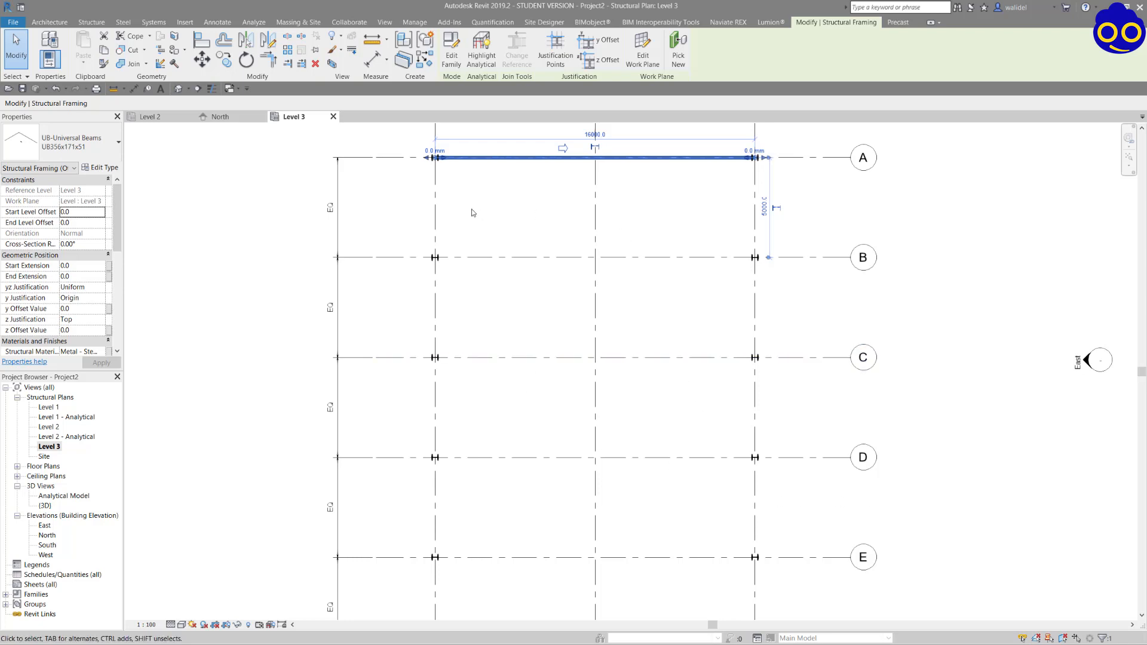
{"action": "middle_click_drag", "start_coordinate": [477, 216], "coordinate": [478, 220]}
{"action": "left_click", "coordinate": [490, 174]}
{"action": "left_click", "coordinate": [494, 163]}
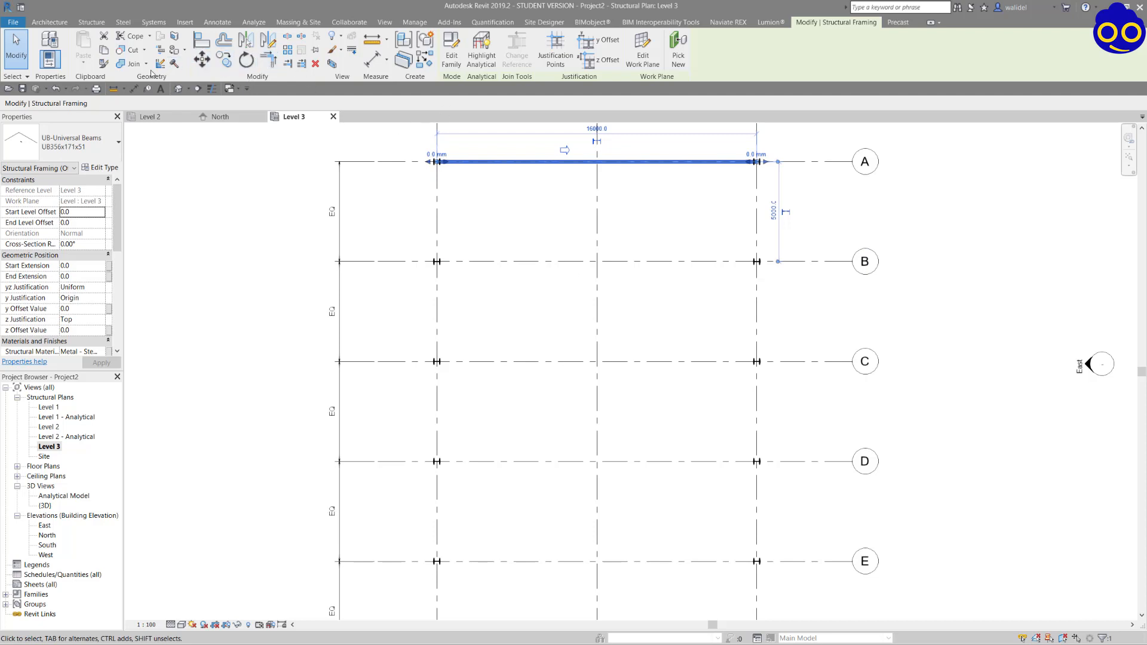
{"action": "left_click", "coordinate": [224, 60]}
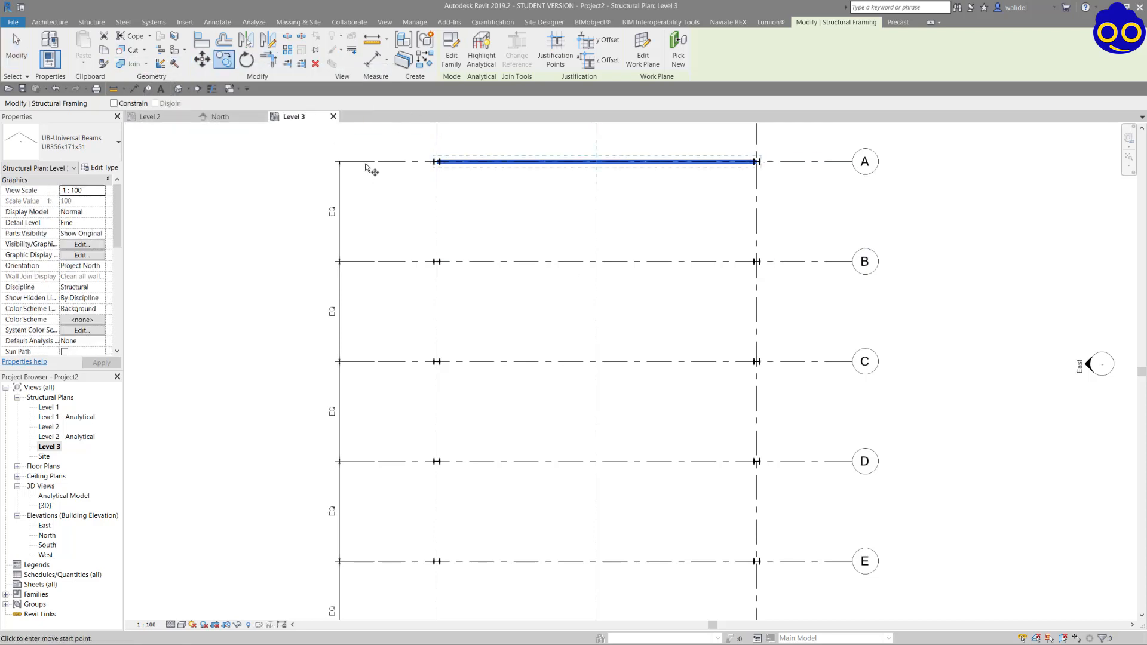
{"action": "left_click", "coordinate": [114, 104]}
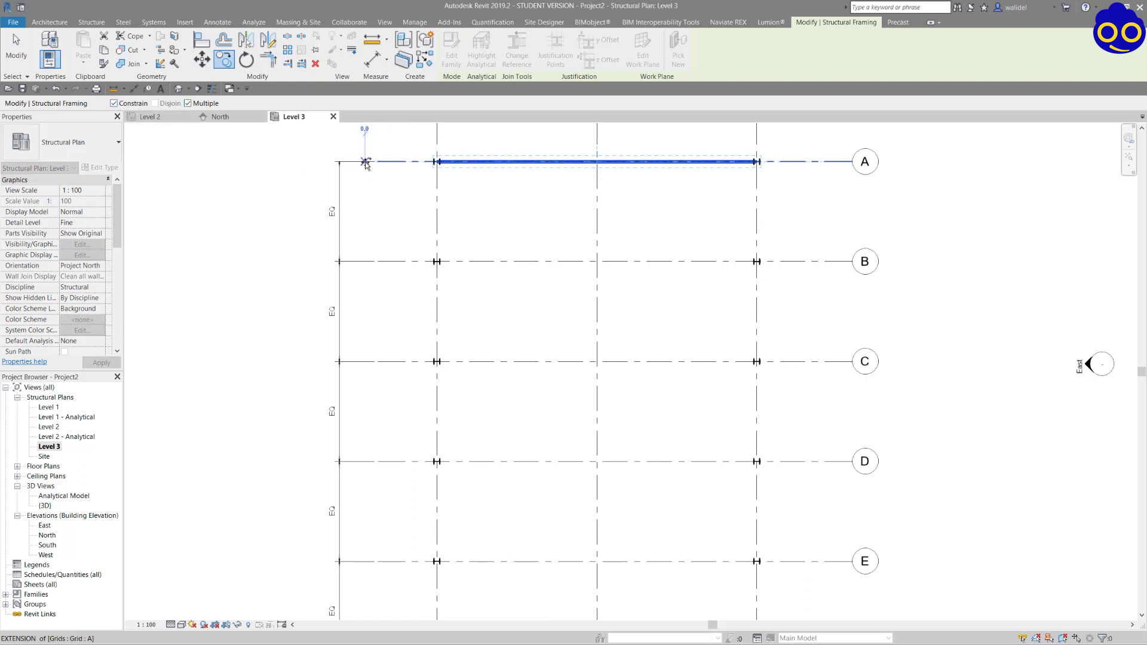
{"action": "left_click", "coordinate": [369, 263]}
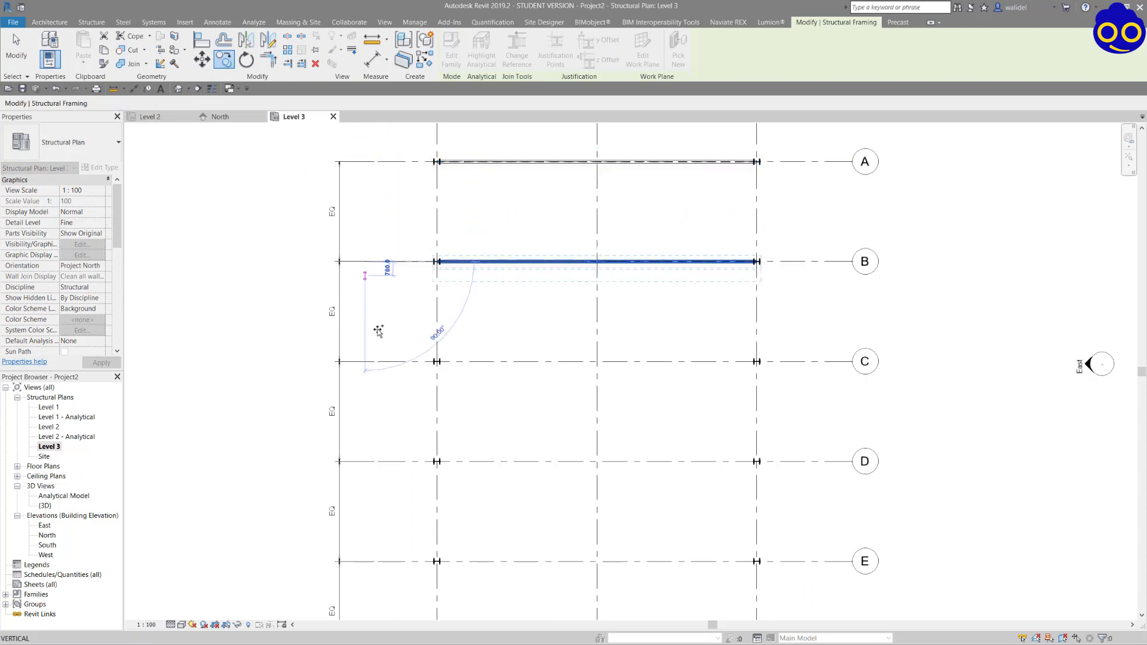
{"action": "left_click", "coordinate": [368, 361]}
{"action": "left_click", "coordinate": [367, 461]}
{"action": "middle_click_drag", "start_coordinate": [383, 584], "coordinate": [410, 320]}
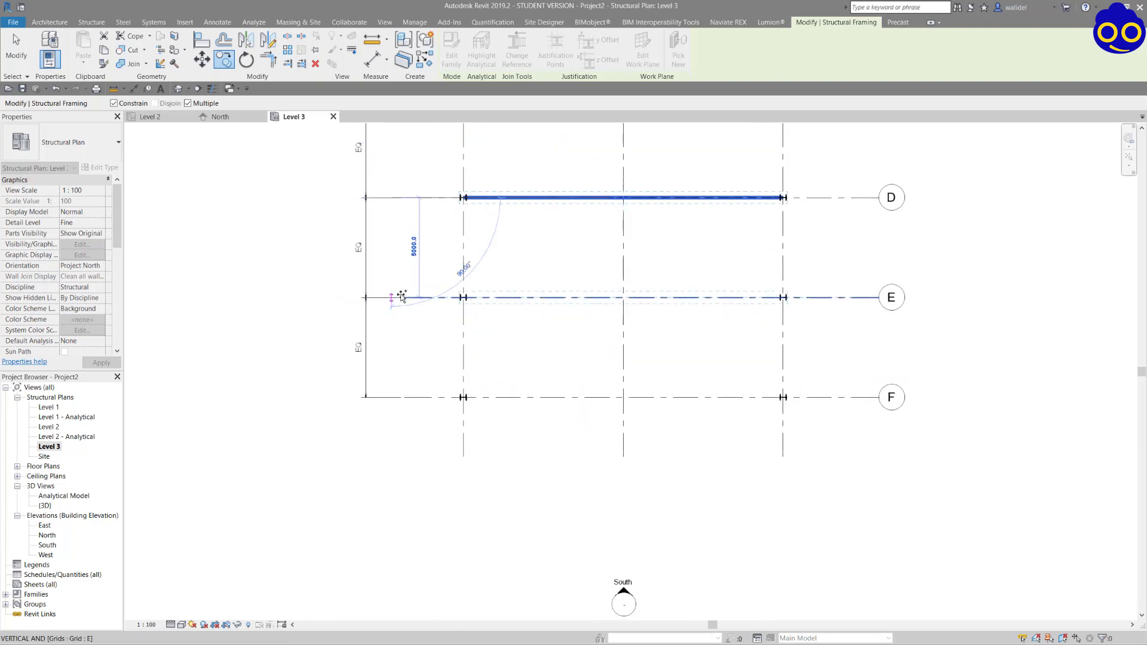
{"action": "left_click", "coordinate": [395, 297]}
{"action": "left_click", "coordinate": [418, 403]}
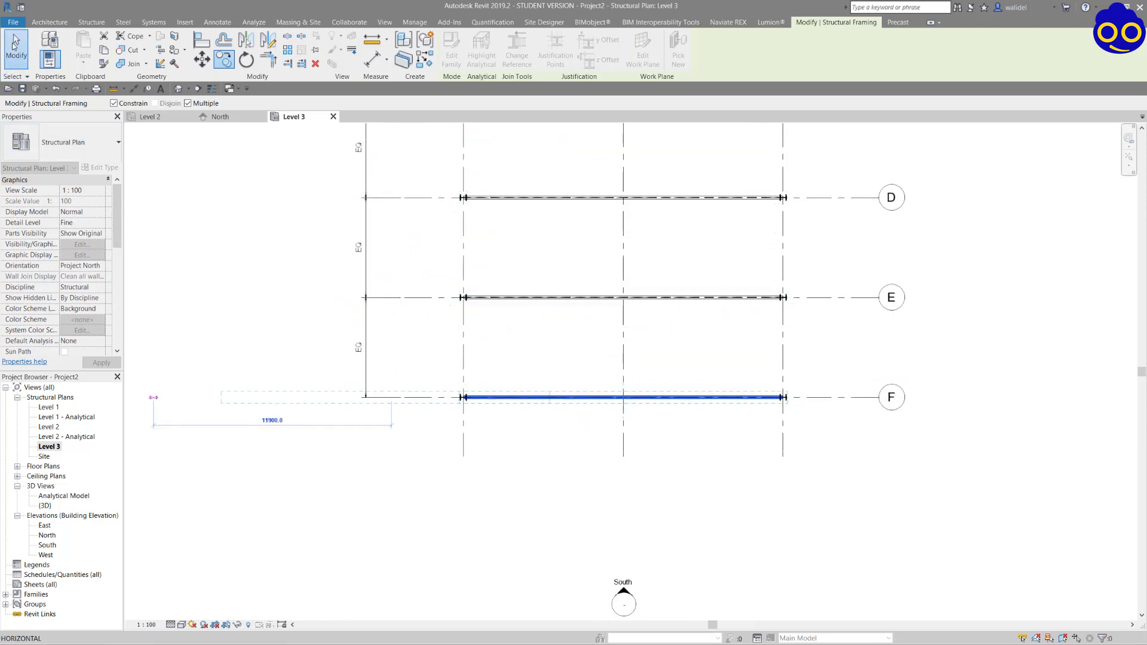
{"action": "left_click", "coordinate": [14, 45]}
Review the beams between the columns in plan and open the model's 3D view.
{"action": "middle_click_drag", "start_coordinate": [489, 345], "coordinate": [432, 553]}
{"action": "middle_click_drag", "start_coordinate": [480, 310], "coordinate": [476, 400]}
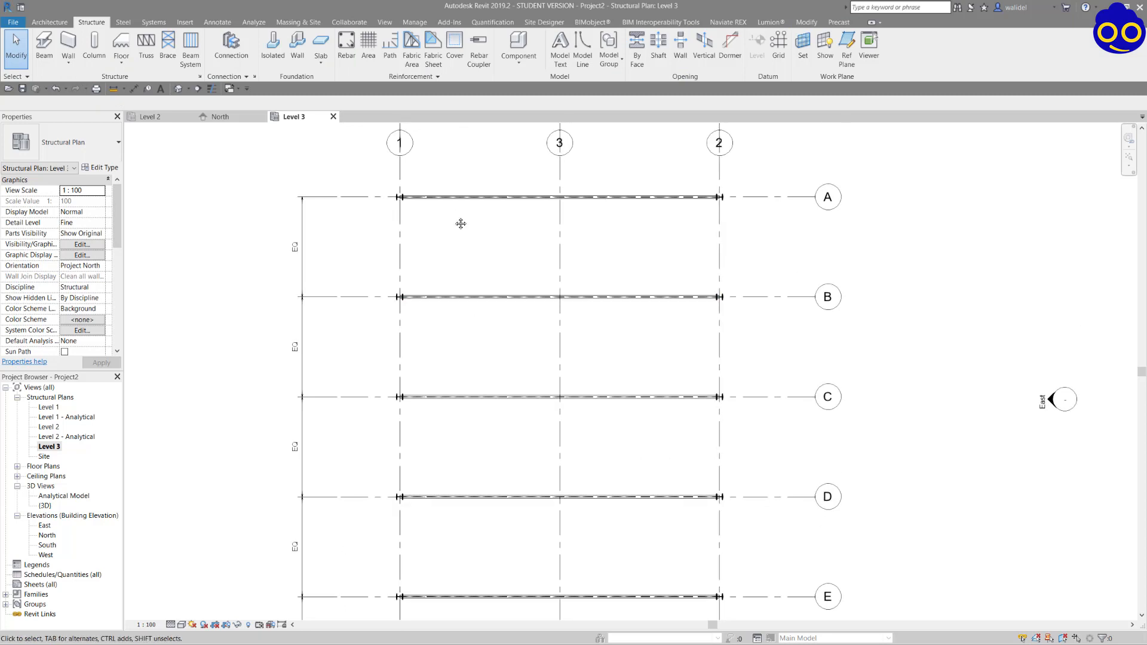
{"action": "middle_click_drag", "start_coordinate": [461, 224], "coordinate": [455, 260]}
{"action": "scroll", "coordinate": [536, 246], "scroll_direction": "up", "scroll_amount": 3}
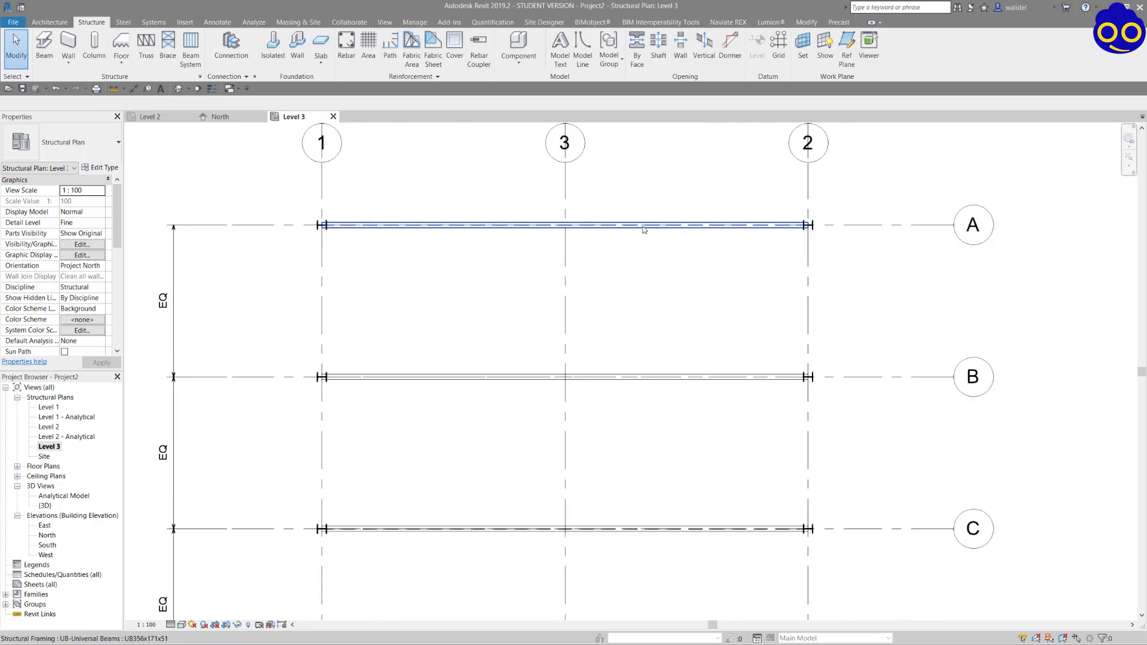
{"action": "left_click", "coordinate": [152, 117]}
{"action": "left_click", "coordinate": [178, 89]}
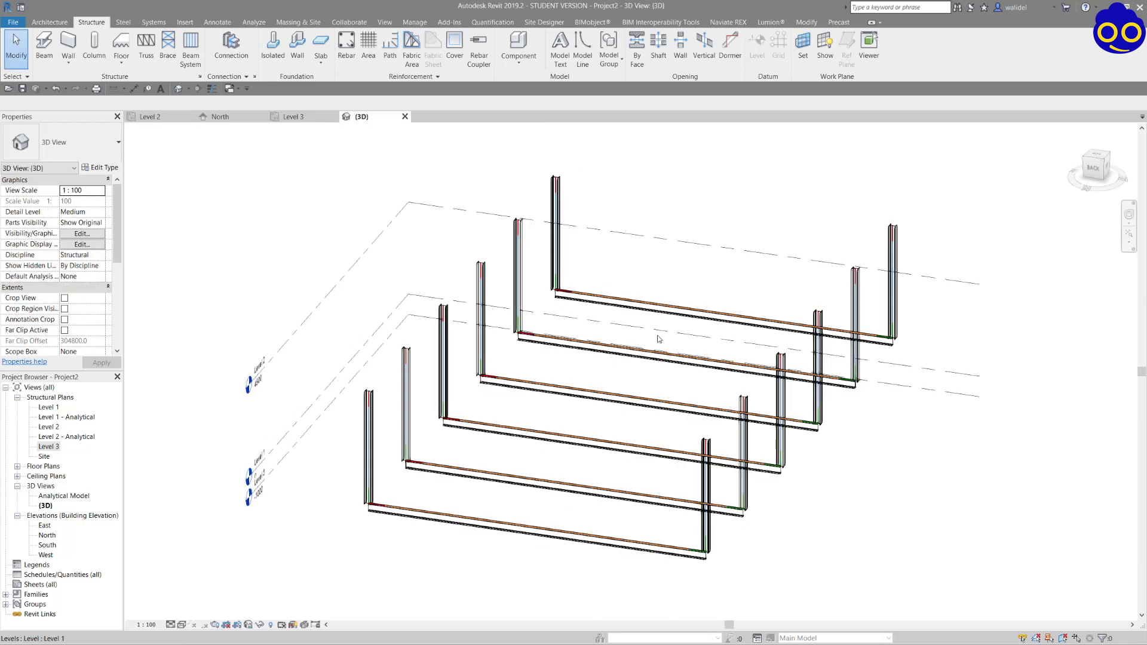
{"action": "middle_click_drag", "start_coordinate": [644, 333], "coordinate": [616, 352], "text": "shift"}
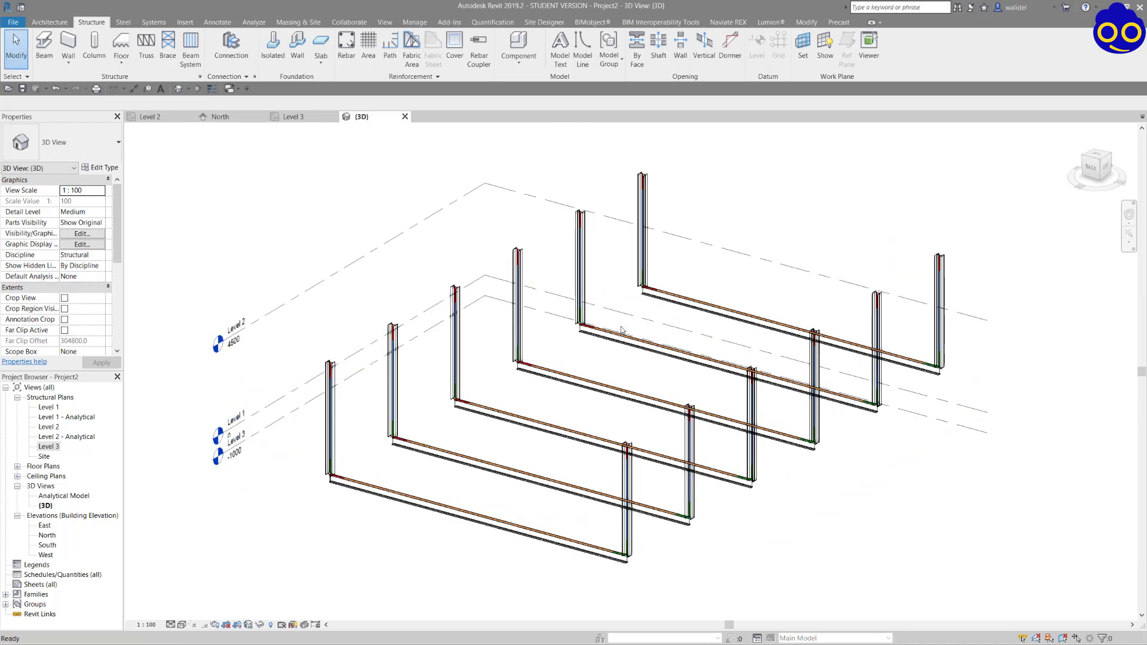
Select every UB356x171x51 beam visible in the view and set their work plane to Level 2.
{"action": "left_click", "coordinate": [567, 378]}
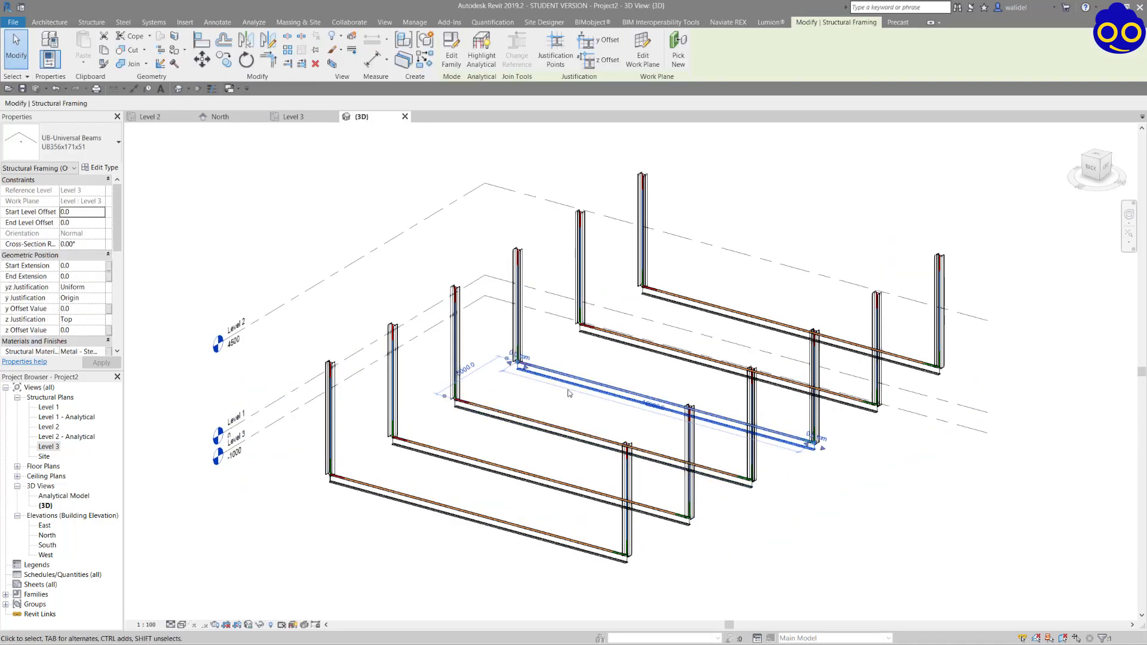
{"action": "right_click", "coordinate": [568, 381]}
{"action": "mouse_move", "coordinate": [693, 245]}
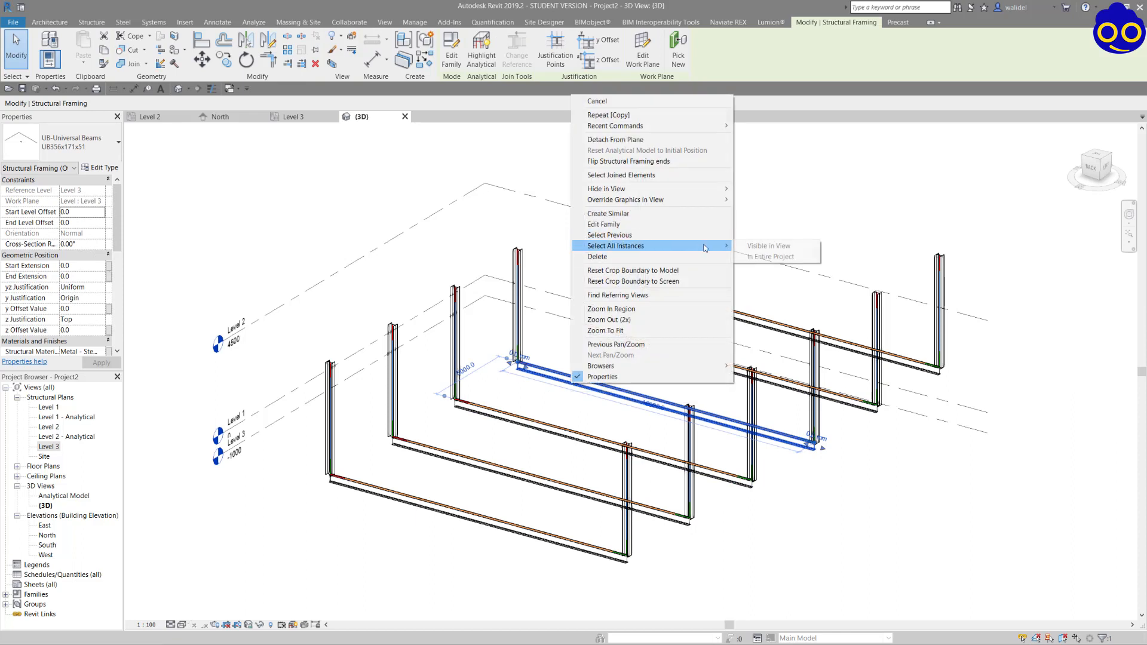
{"action": "left_click", "coordinate": [762, 246]}
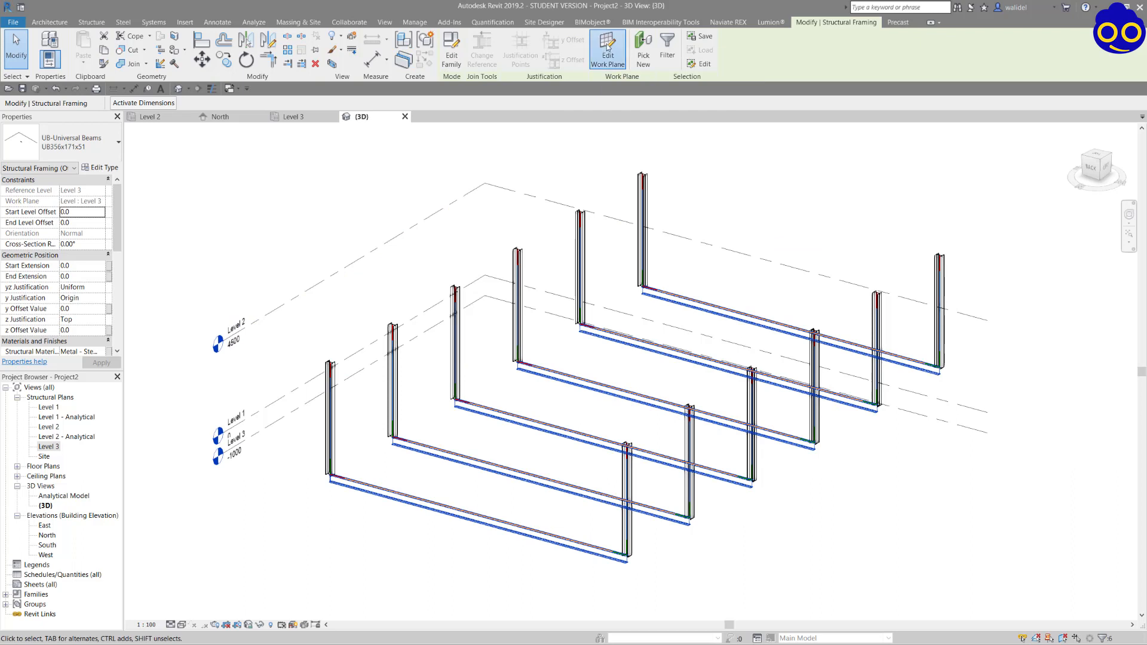
{"action": "left_click", "coordinate": [606, 53]}
{"action": "left_click", "coordinate": [326, 340]}
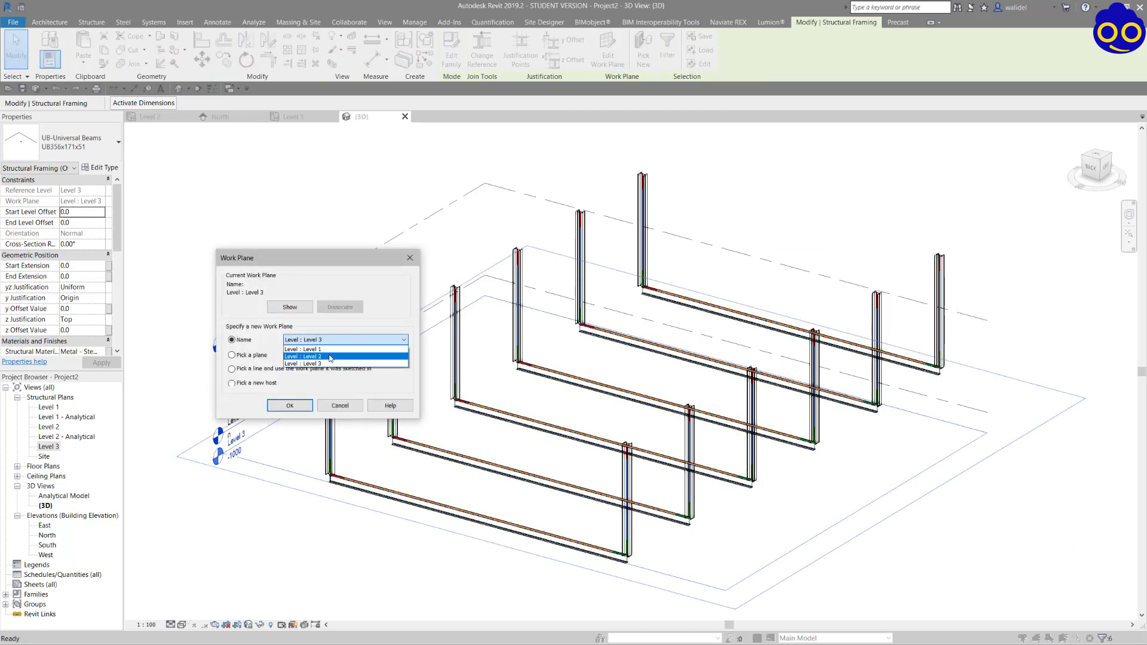
{"action": "left_click", "coordinate": [330, 357]}
{"action": "left_click", "coordinate": [307, 407]}
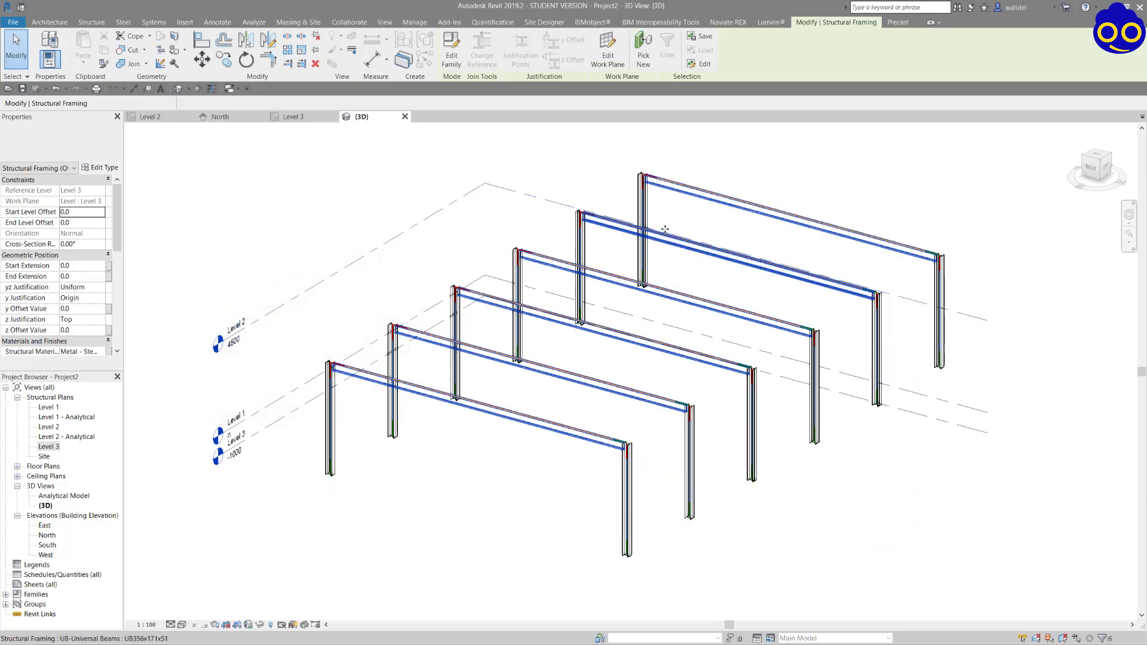
{"action": "left_click", "coordinate": [771, 161]}
{"action": "middle_click_drag", "start_coordinate": [661, 251], "coordinate": [354, 298], "text": "shift"}
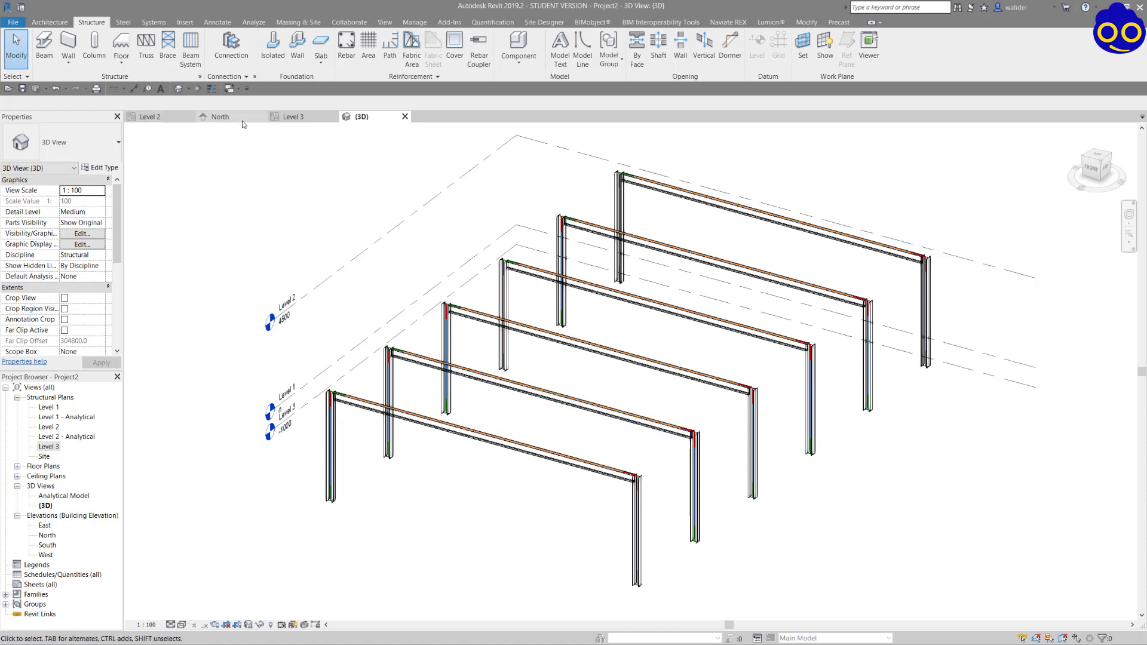
Open the Level 2 structural plan and set its detail level to Fine.
{"action": "left_click", "coordinate": [291, 117]}
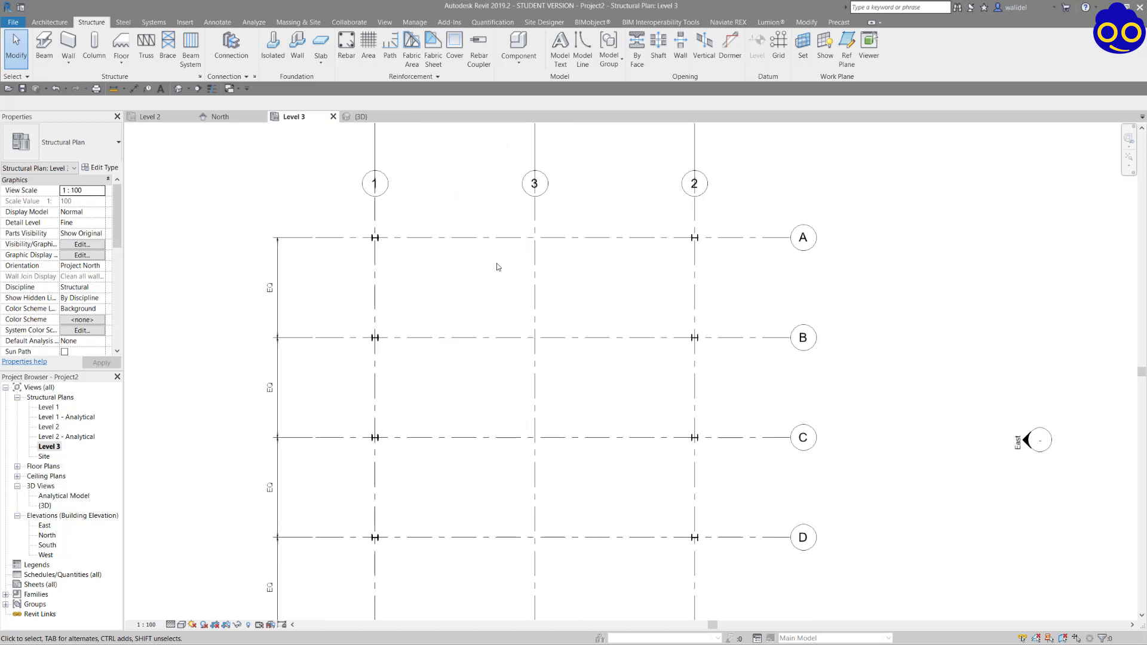
{"action": "left_click", "coordinate": [151, 116]}
{"action": "scroll", "coordinate": [621, 290], "scroll_direction": "up", "scroll_amount": 5}
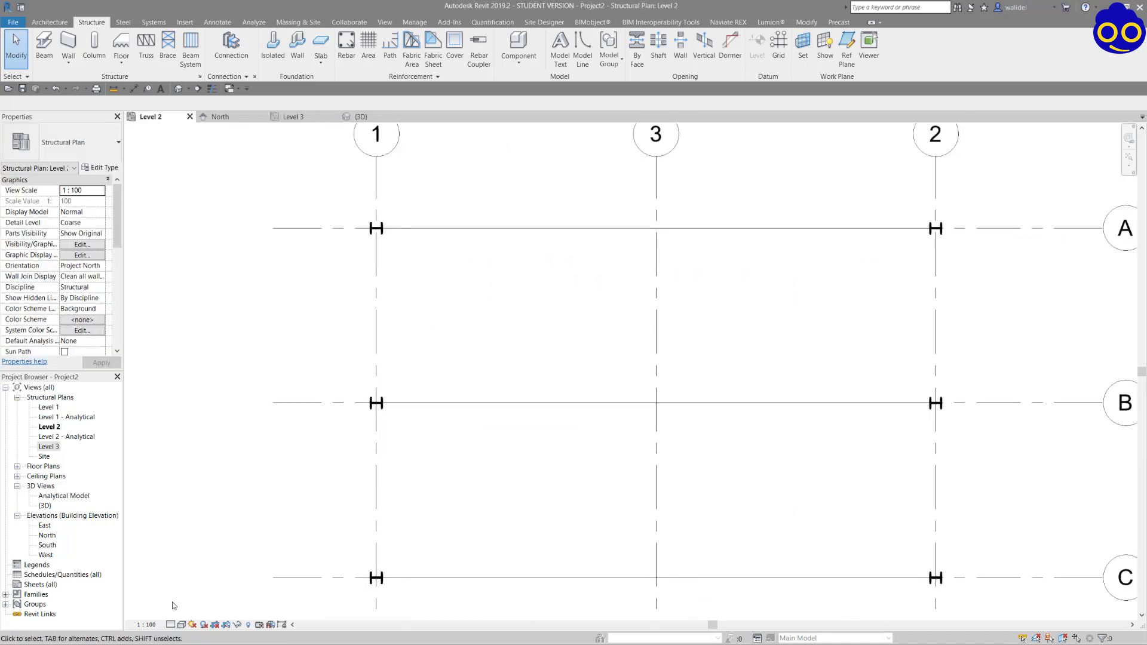
{"action": "left_click", "coordinate": [170, 624]}
{"action": "left_click", "coordinate": [185, 613]}
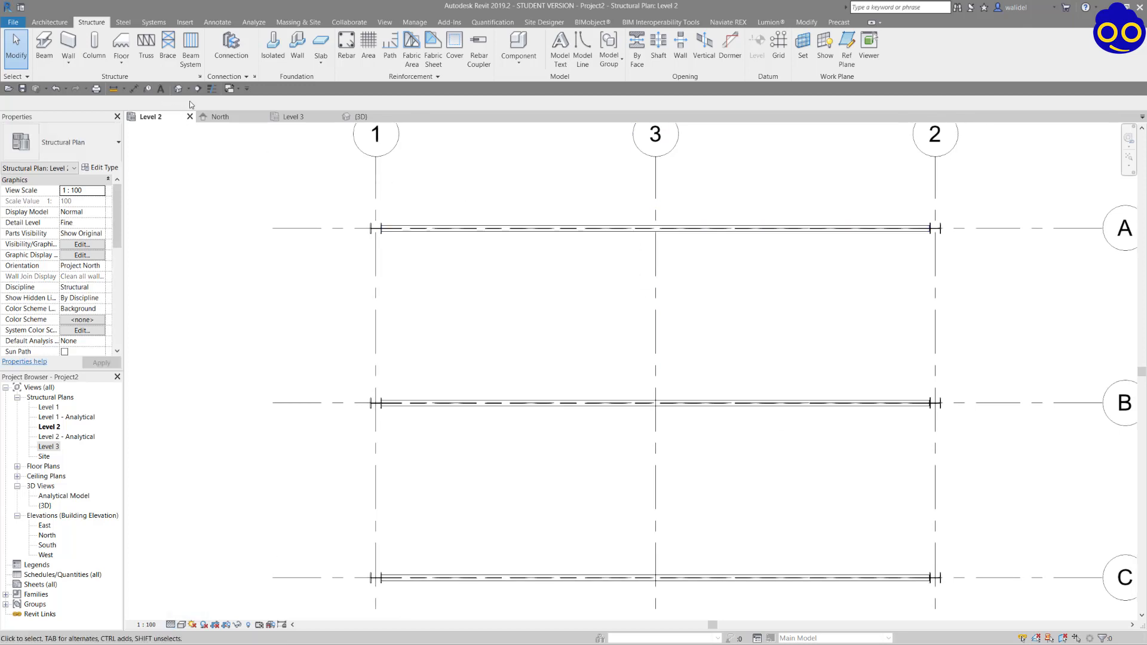
Split the grid A beam at its intersection with grid 3.
{"action": "left_click", "coordinate": [807, 23]}
{"action": "left_click", "coordinate": [287, 37]}
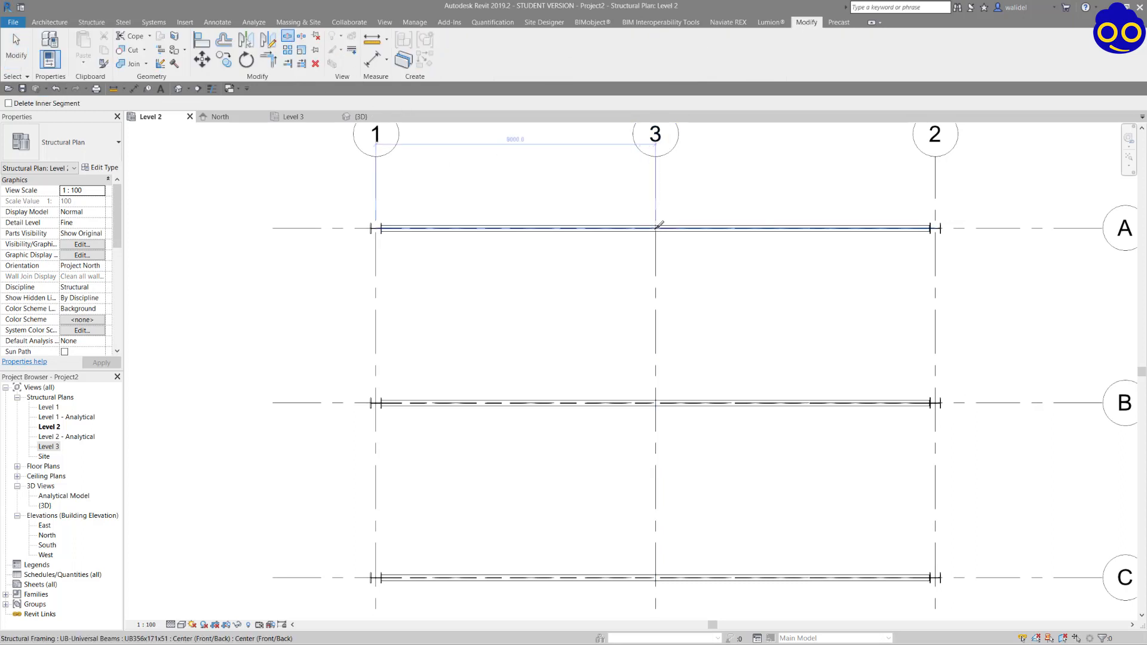
{"action": "left_click", "coordinate": [660, 226]}
{"action": "left_click", "coordinate": [16, 44]}
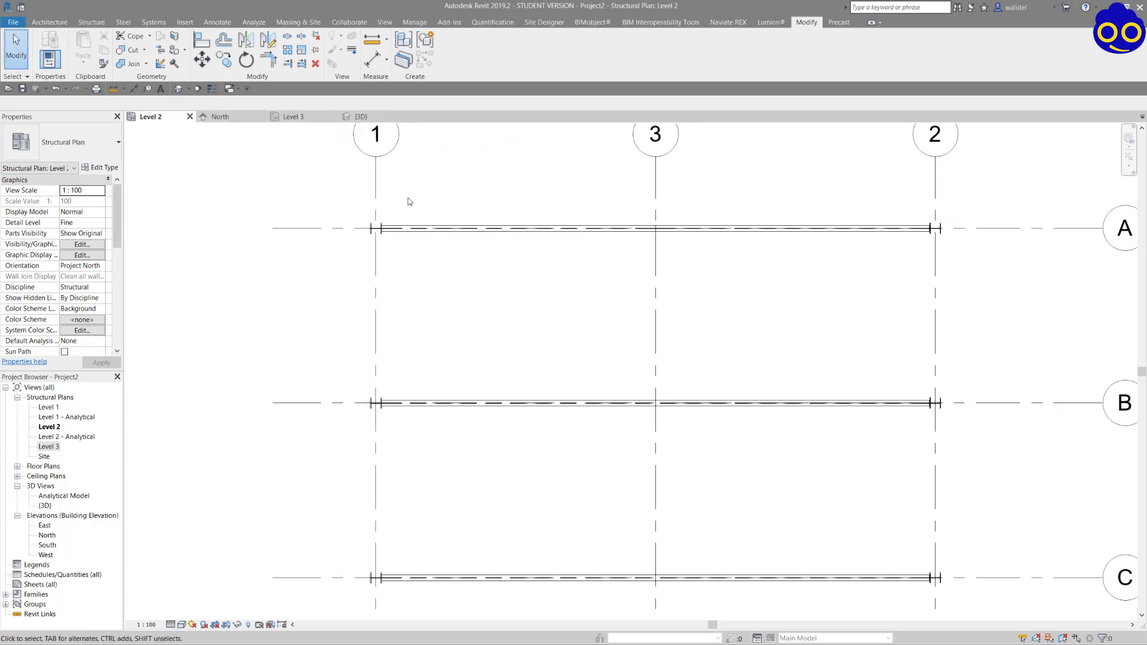
Examine the two halves of the split grid A beam in the 3D view.
{"action": "scroll", "coordinate": [488, 299], "scroll_direction": "down", "scroll_amount": 3}
{"action": "left_click", "coordinate": [365, 120]}
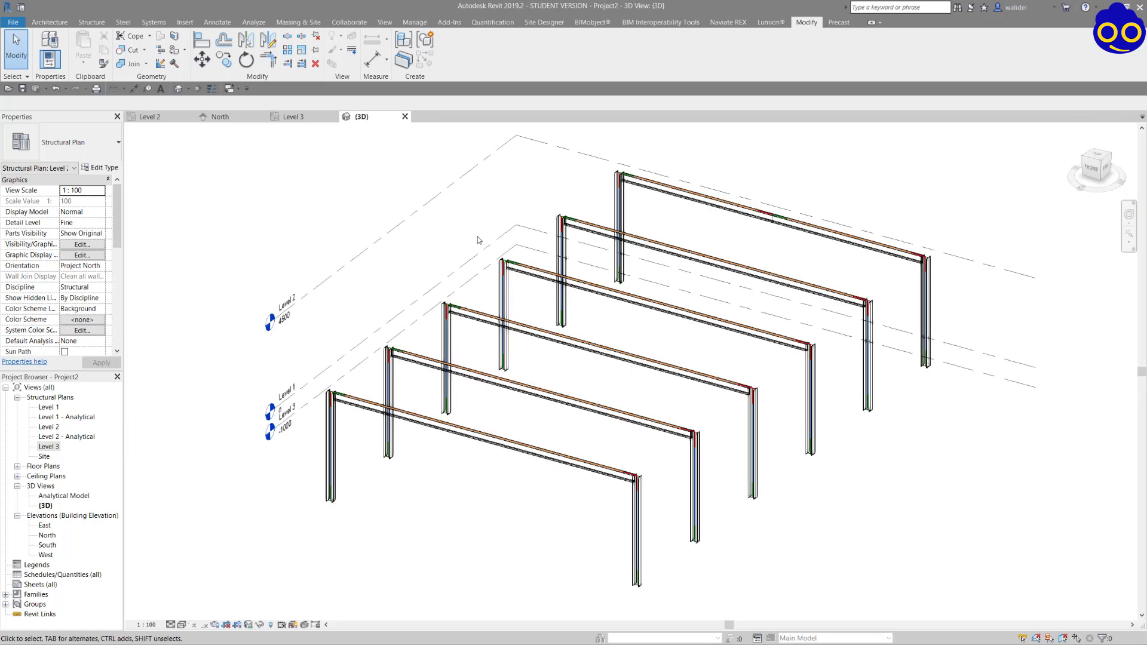
{"action": "middle_click_drag", "start_coordinate": [911, 383], "coordinate": [622, 340], "text": "shift"}
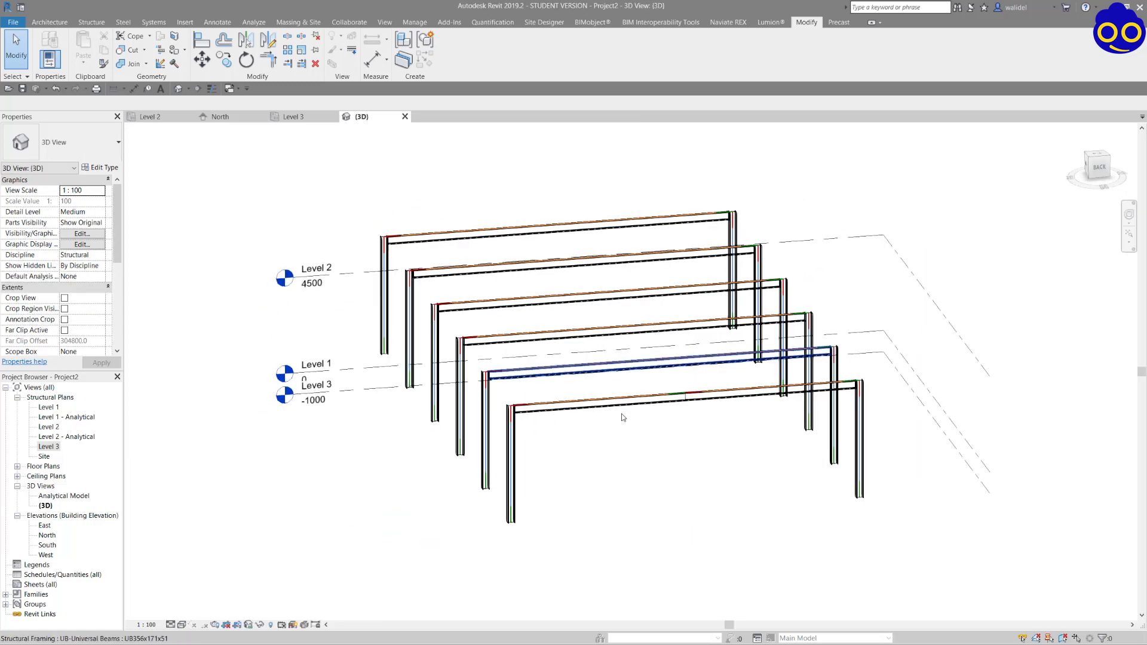
{"action": "scroll", "coordinate": [629, 384], "scroll_direction": "up", "scroll_amount": 5}
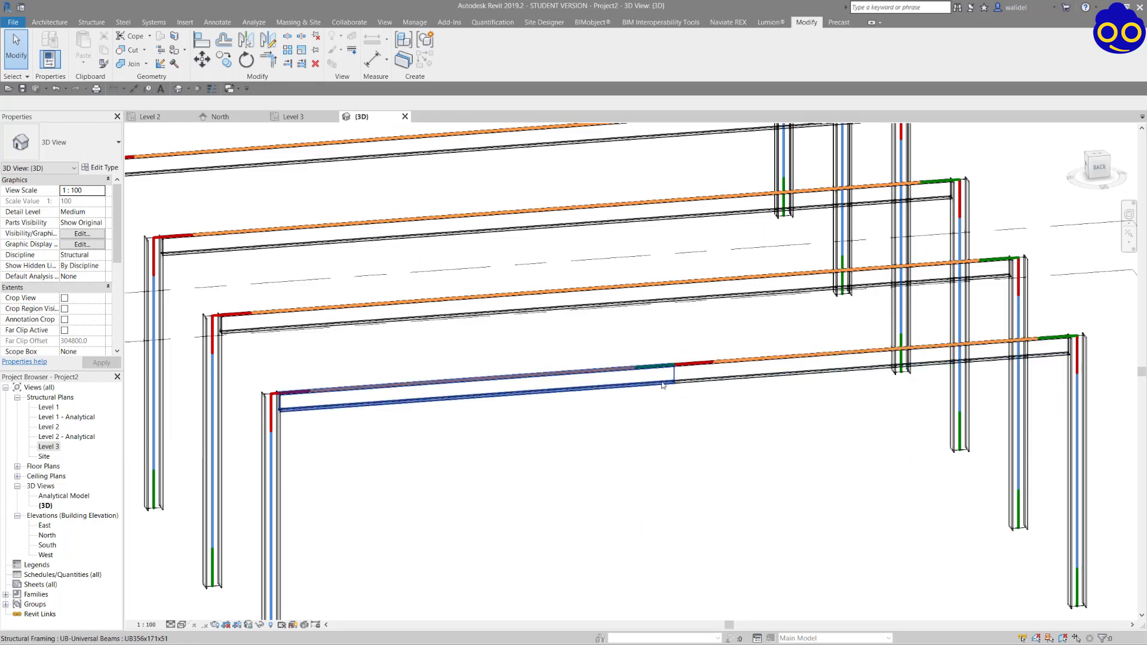
{"action": "left_click", "coordinate": [661, 384]}
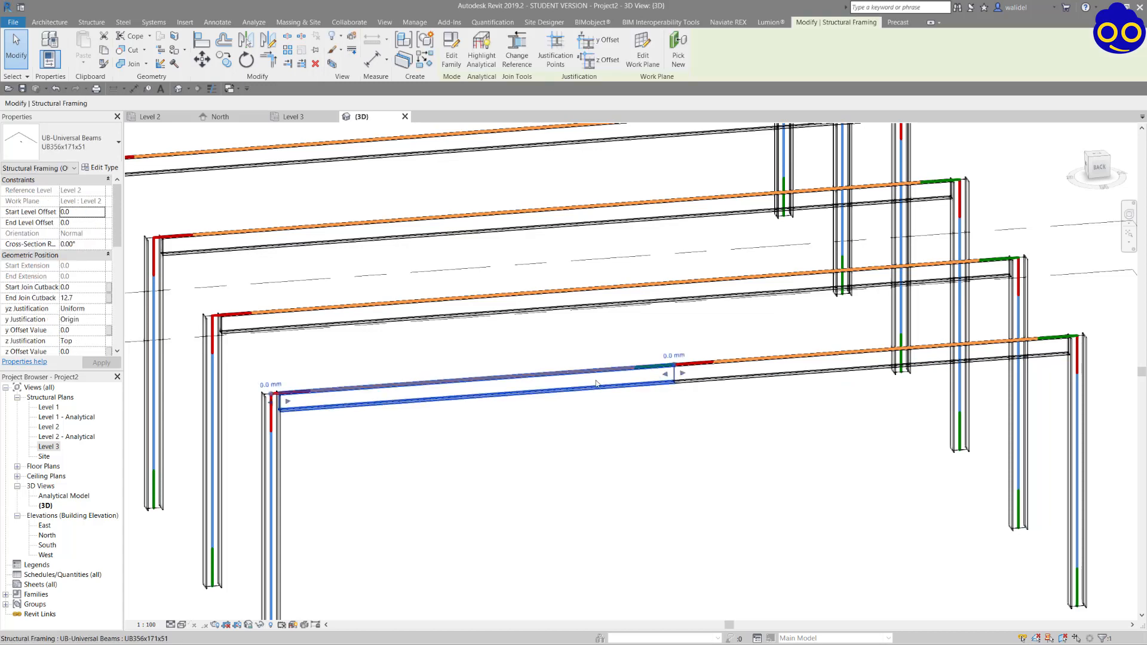
{"action": "right_click", "coordinate": [653, 380]}
{"action": "key", "text": "Escape"}
{"action": "scroll", "coordinate": [281, 418], "scroll_direction": "up", "scroll_amount": 2}
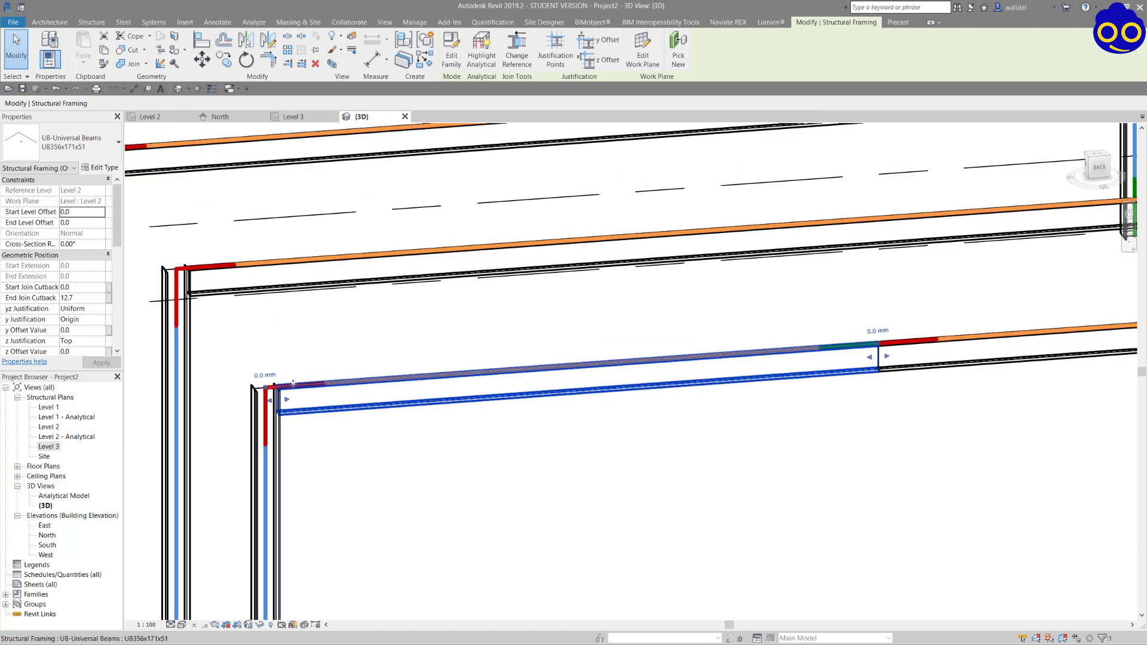
{"action": "middle_click_drag", "start_coordinate": [883, 356], "coordinate": [614, 371]}
{"action": "scroll", "coordinate": [614, 371], "scroll_direction": "down", "scroll_amount": 2}
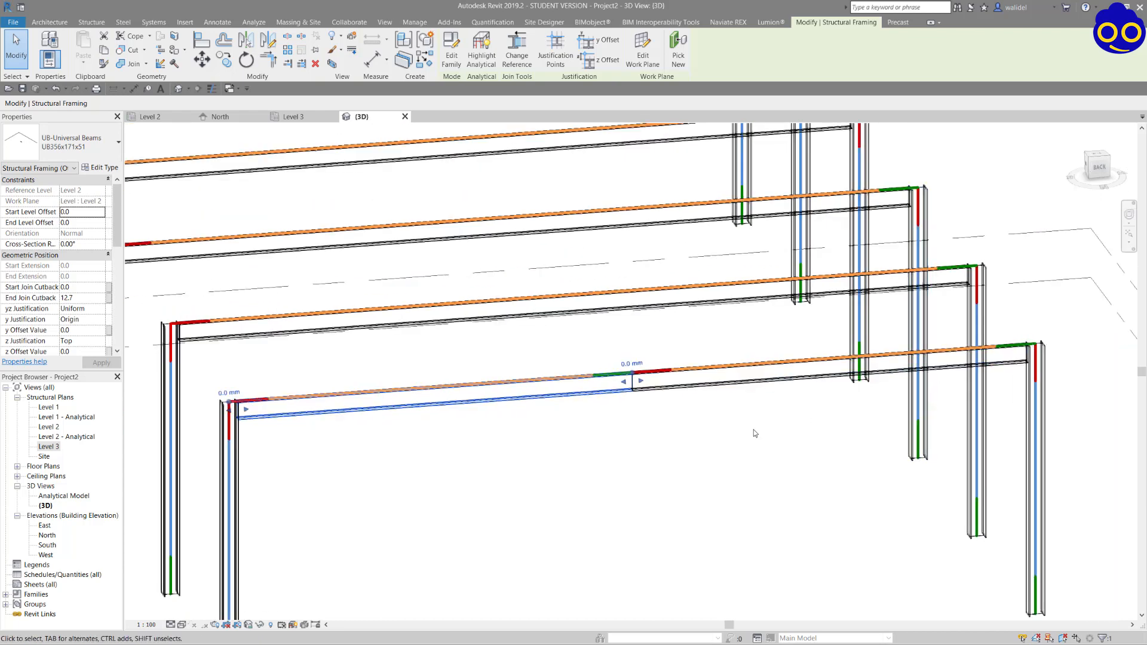
{"action": "left_click", "coordinate": [666, 375]}
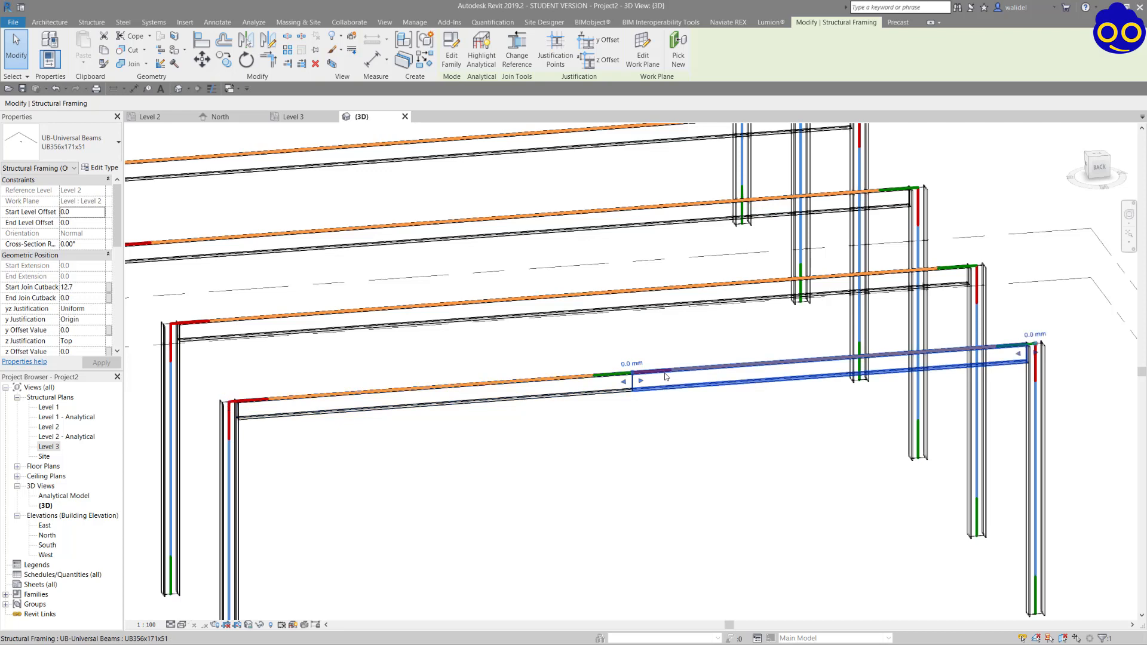
{"action": "left_click", "coordinate": [680, 418]}
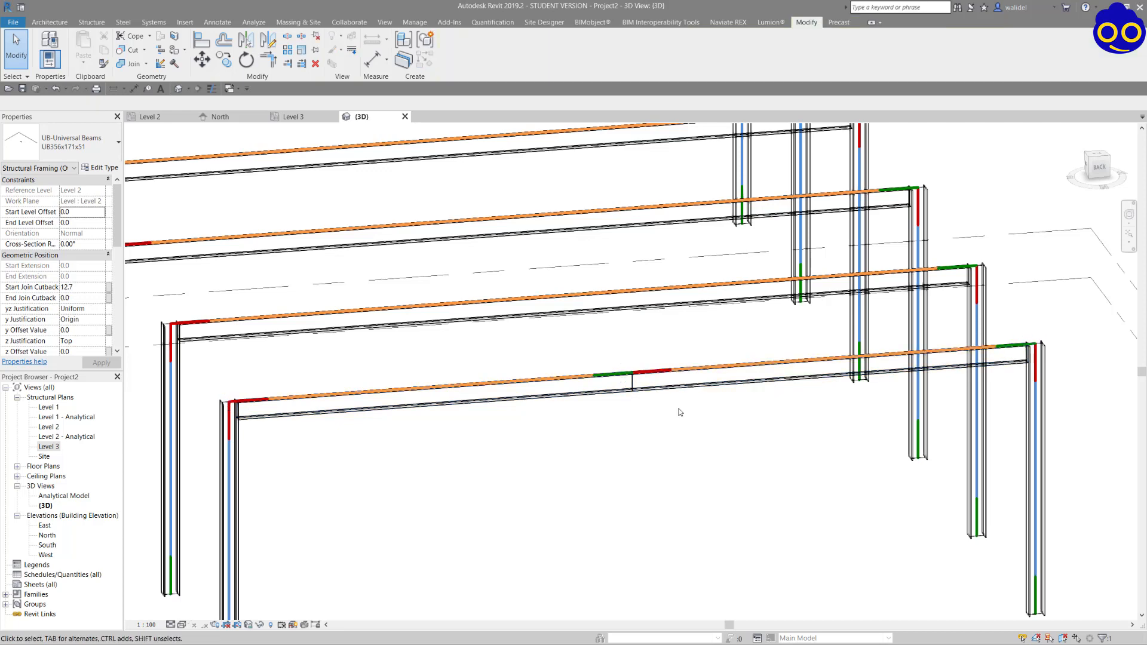
Set the End Level Offset of the grid A beam half between grids 1 and 3 to 1500.
{"action": "left_click", "coordinate": [666, 375]}
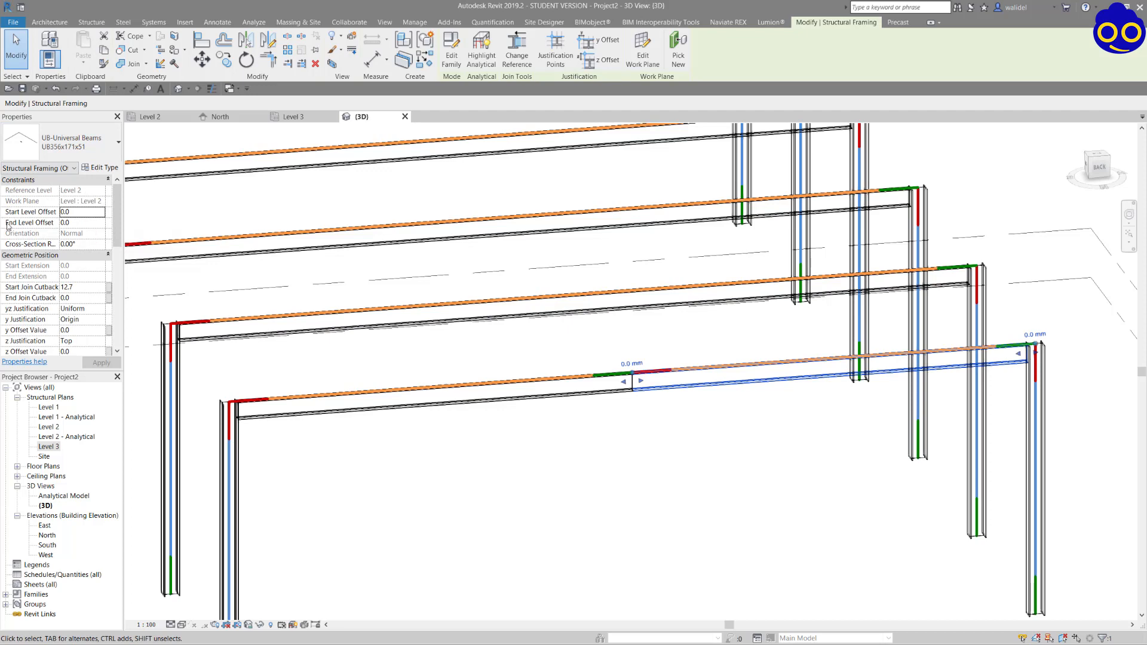
{"action": "left_click", "coordinate": [76, 223]}
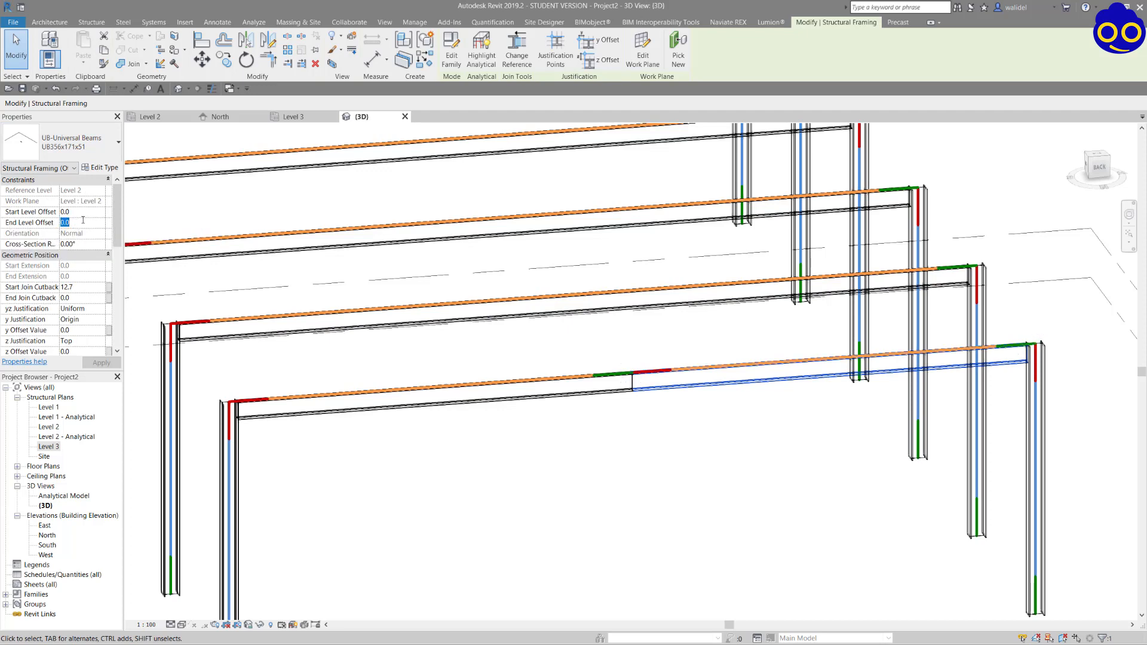
{"action": "type", "text": "1500"}
{"action": "key", "text": "Return"}
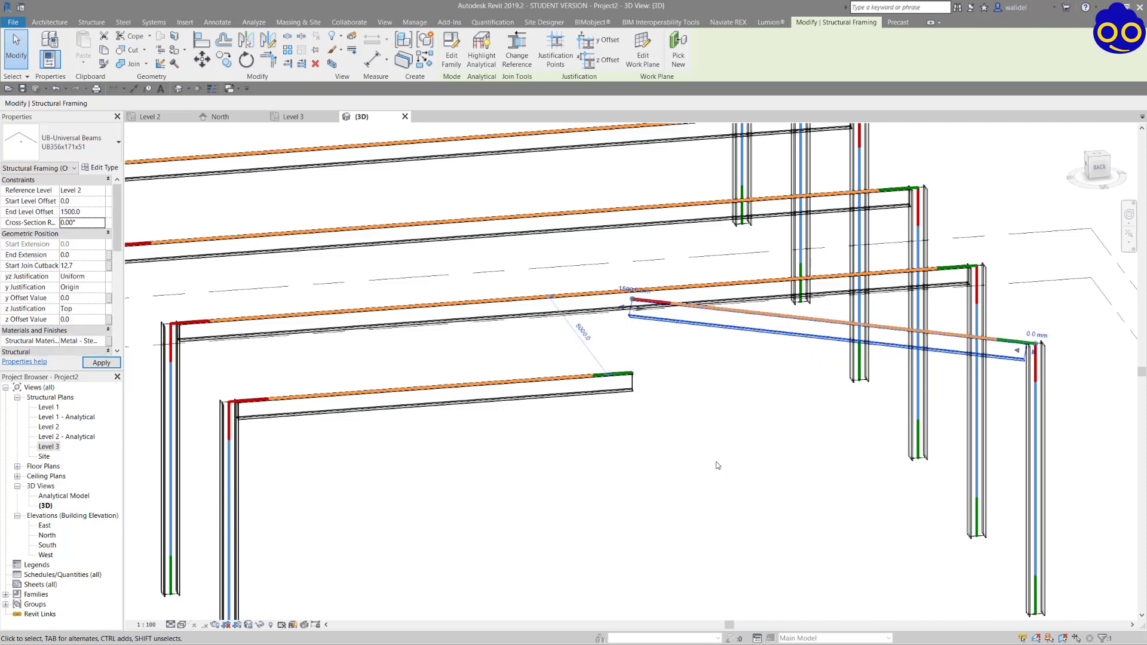
Flip the ends of the grid A beam half between grids 3 and 2 and set its End Level Offset to 1500.
{"action": "middle_click_drag", "start_coordinate": [693, 370], "coordinate": [610, 213], "text": "shift"}
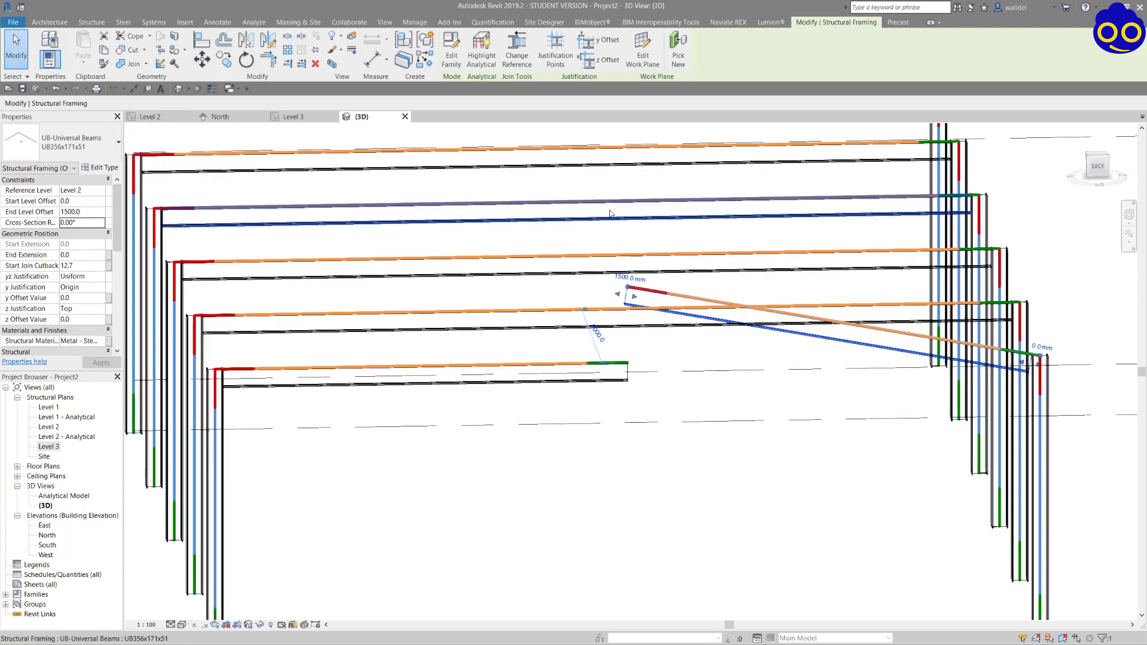
{"action": "left_click", "coordinate": [622, 368]}
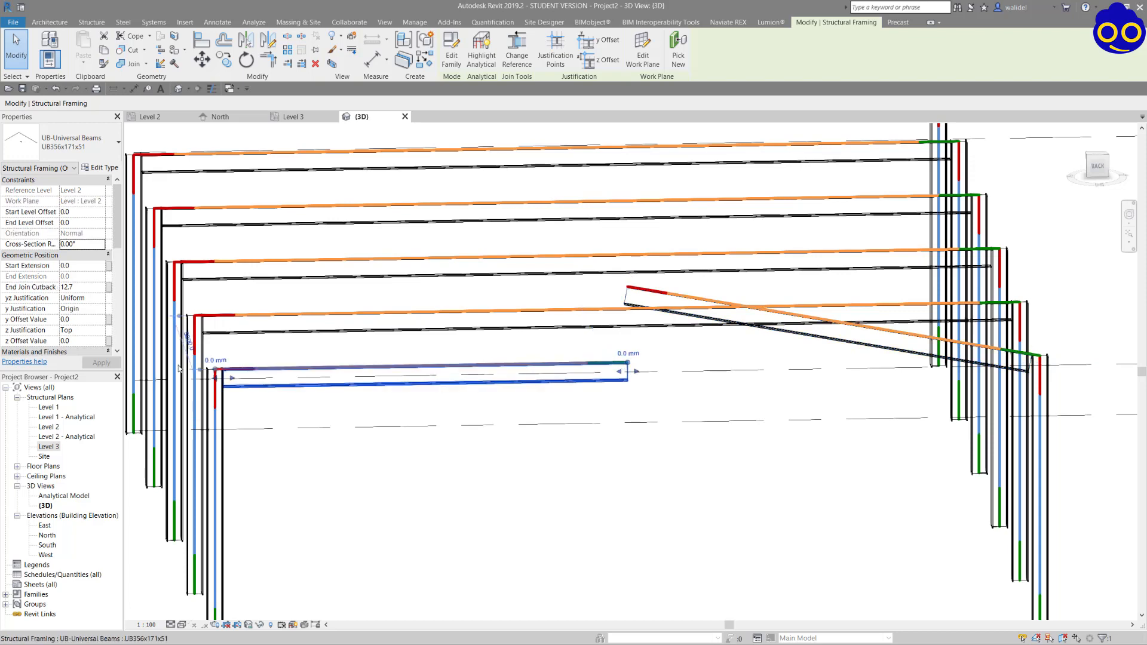
{"action": "right_click", "coordinate": [577, 368]}
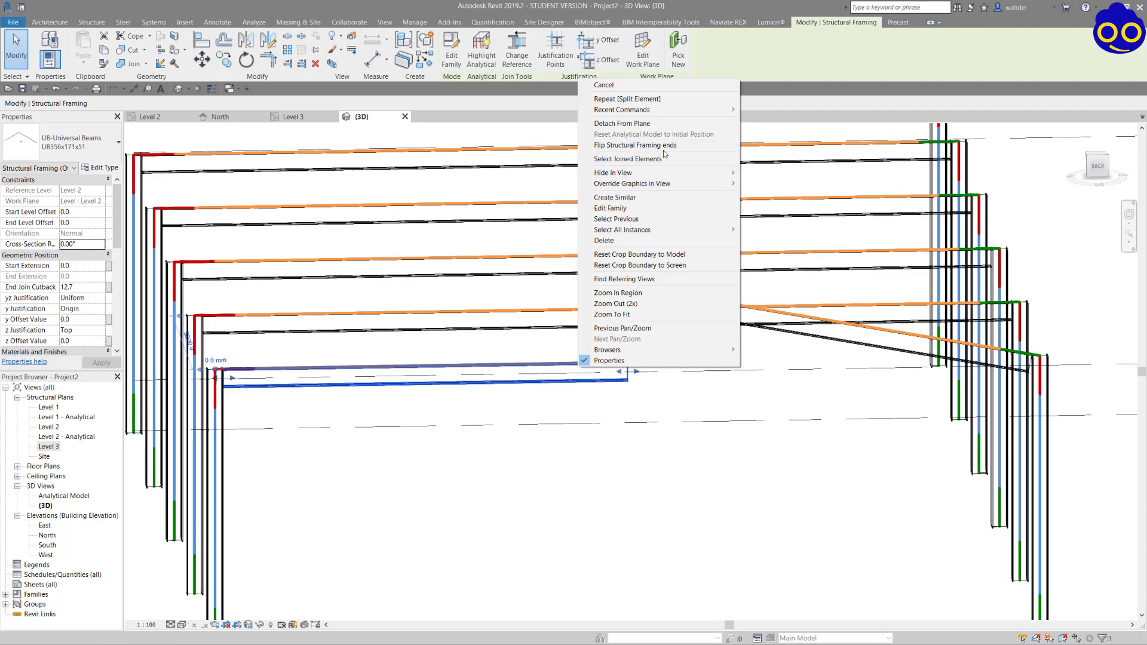
{"action": "left_click", "coordinate": [687, 151]}
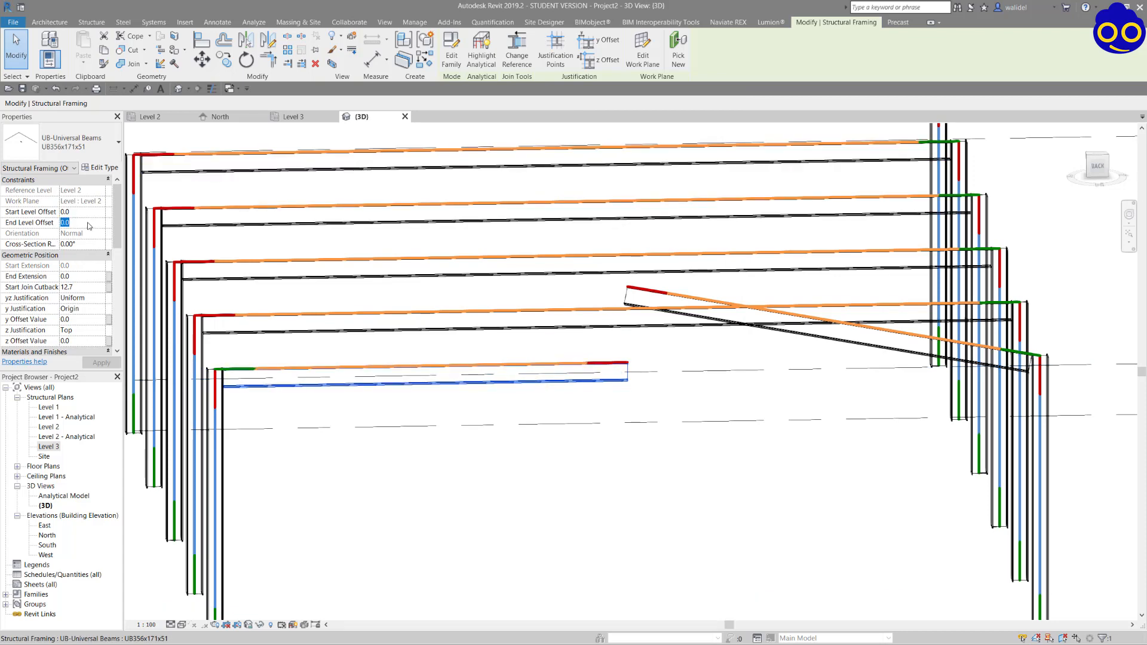
{"action": "key", "text": "Return"}
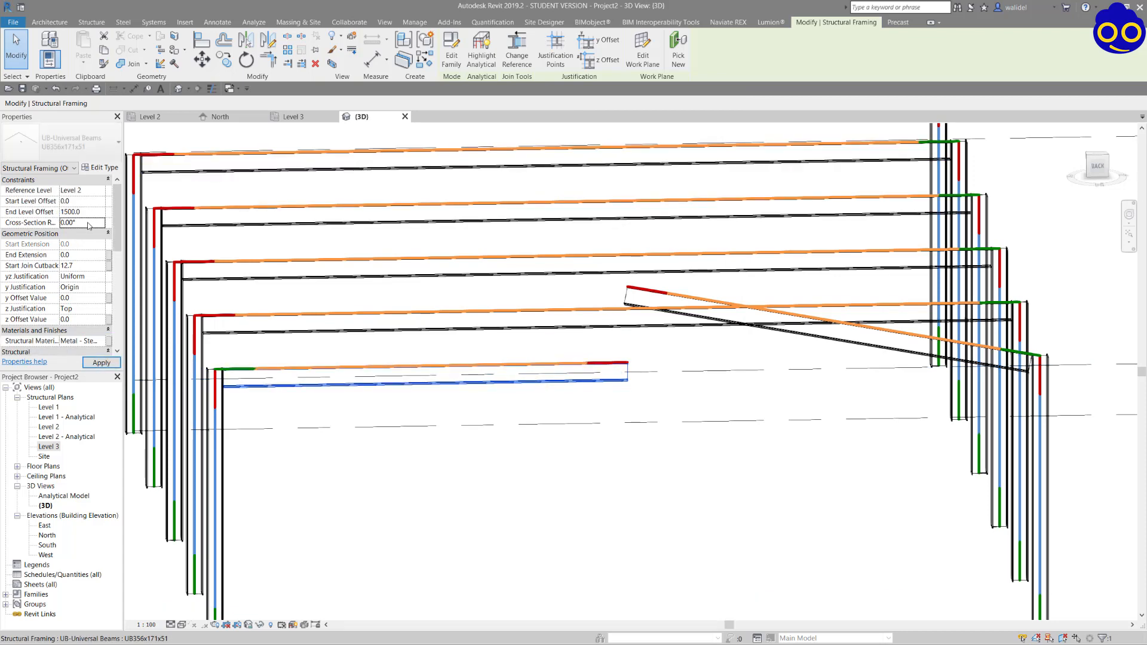
{"action": "middle_click_drag", "start_coordinate": [654, 343], "coordinate": [780, 409], "text": "shift"}
{"action": "key", "text": "Escape"}
Examine the pitched frame on grid A alongside the flat frames in 3D.
{"action": "scroll", "coordinate": [637, 363], "scroll_direction": "down", "scroll_amount": 3}
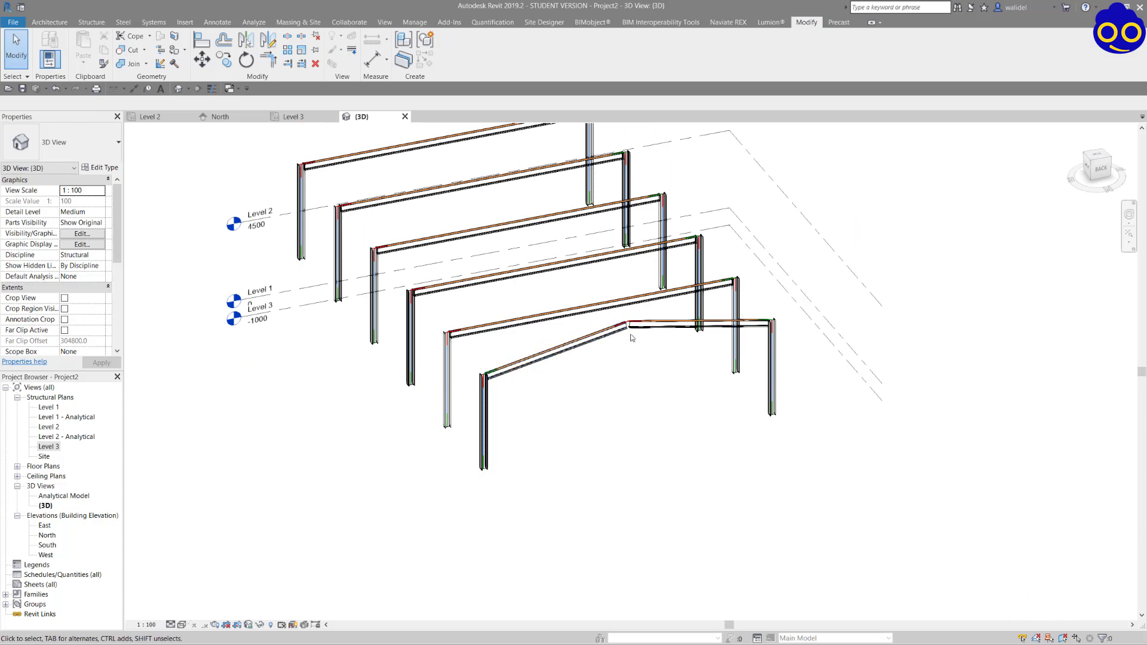
{"action": "mouse_move", "coordinate": [666, 321]}
{"action": "middle_mouse_down", "text": "shift"}
{"action": "mouse_move", "coordinate": [520, 374]}
{"action": "mouse_move", "coordinate": [650, 402]}
{"action": "mouse_move", "coordinate": [657, 341]}
{"action": "middle_mouse_up", "text": "shift"}
{"action": "middle_click_drag", "start_coordinate": [689, 388], "coordinate": [619, 342]}
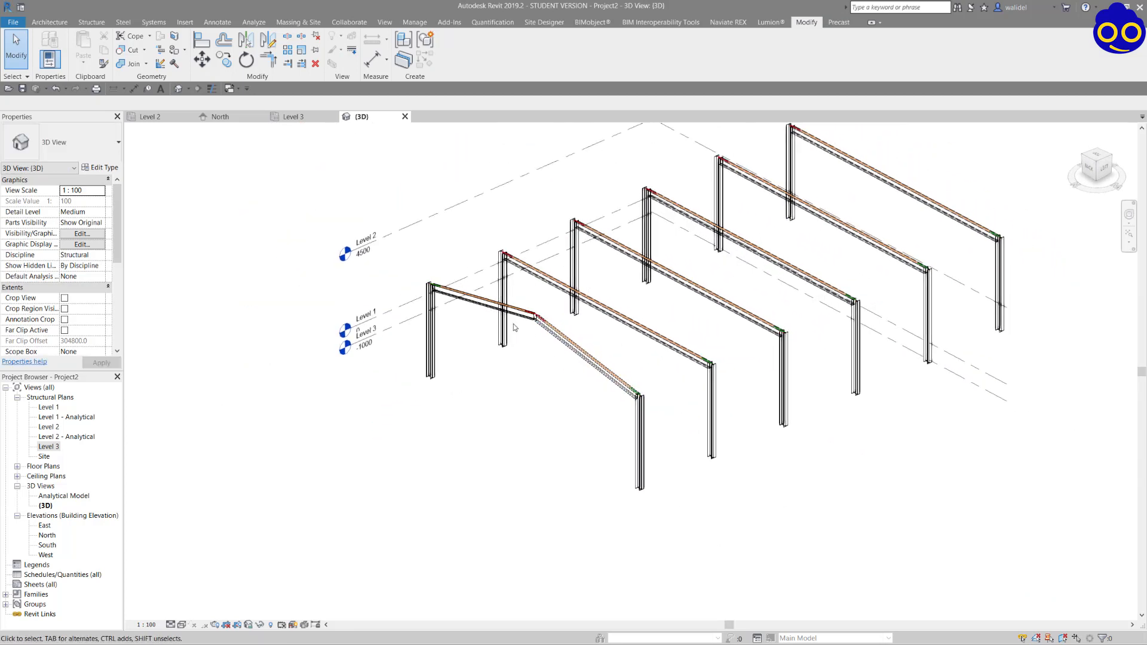
{"action": "scroll", "coordinate": [517, 337], "scroll_direction": "up", "scroll_amount": 2}
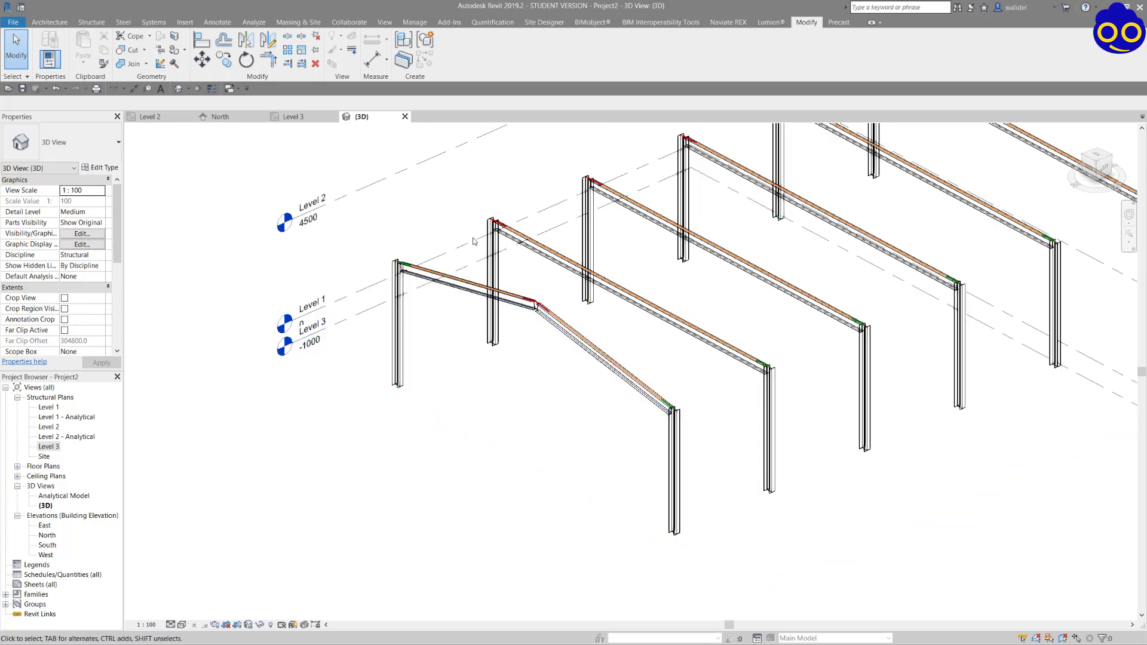
{"action": "scroll", "coordinate": [514, 440], "scroll_direction": "down", "scroll_amount": 4}
{"action": "middle_click_drag", "start_coordinate": [595, 420], "coordinate": [523, 445]}
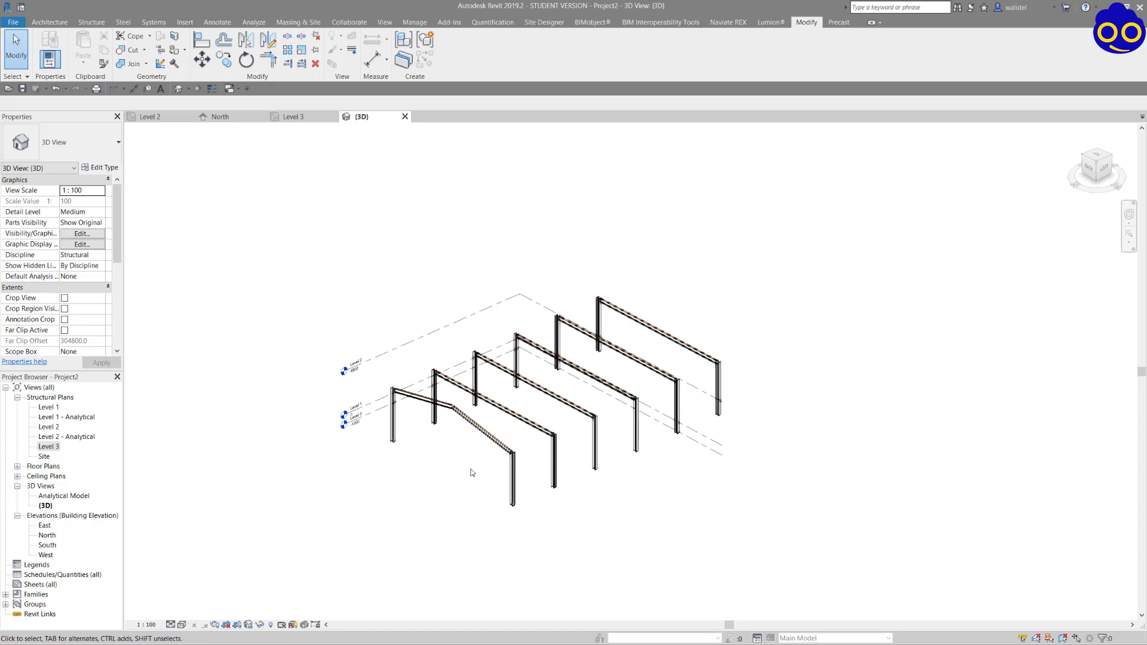
{"action": "scroll", "coordinate": [472, 473], "scroll_direction": "up", "scroll_amount": 1}
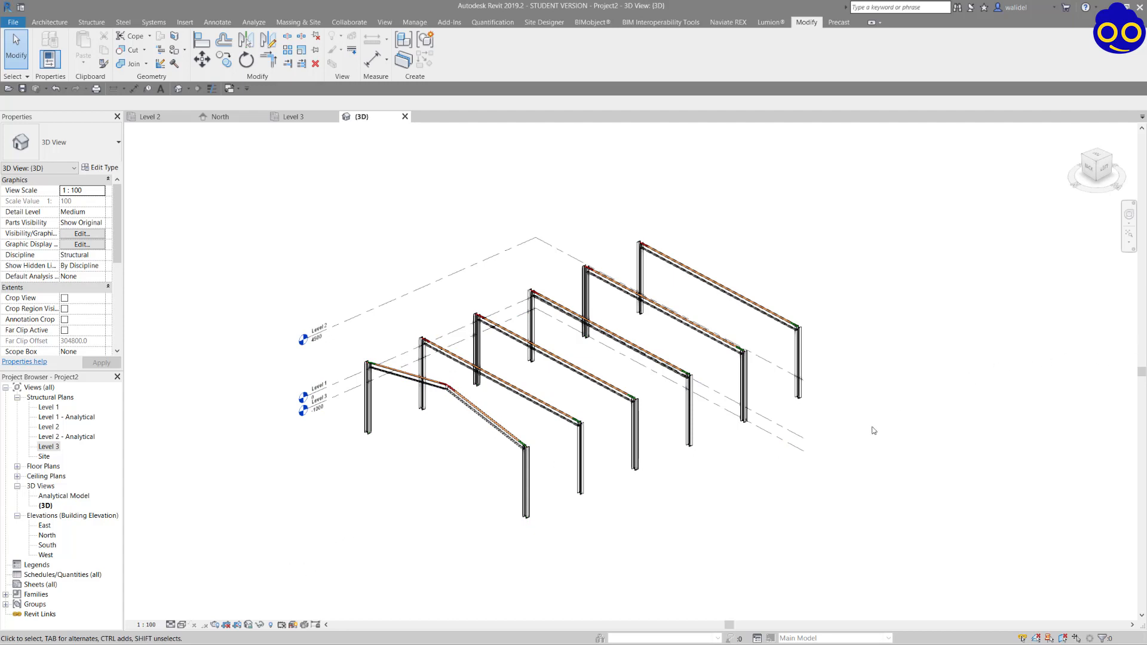
Delete the columns and beams of the frames on grids C, D, E and F.
{"action": "left_click", "coordinate": [581, 463]}
{"action": "mouse_move", "coordinate": [613, 454]}
{"action": "middle_mouse_down", "text": "shift"}
{"action": "mouse_move", "coordinate": [641, 484]}
{"action": "mouse_move", "coordinate": [593, 462]}
{"action": "middle_mouse_up", "text": "shift"}
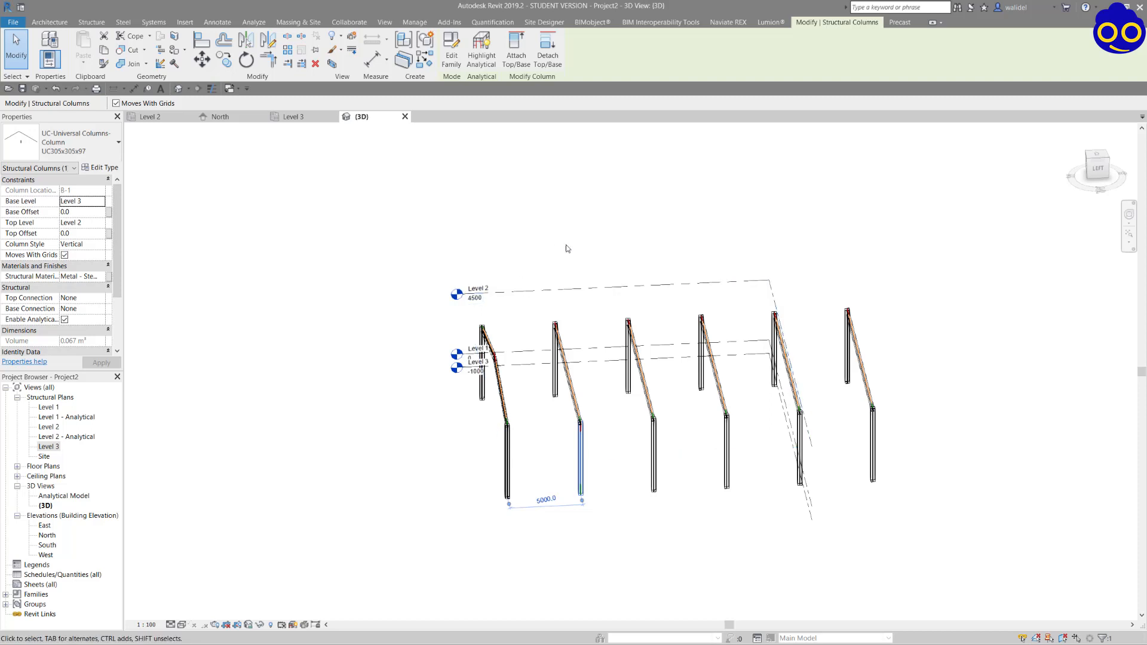
{"action": "left_click", "coordinate": [586, 258]}
{"action": "left_click_drag", "start_coordinate": [586, 258], "coordinate": [916, 487]}
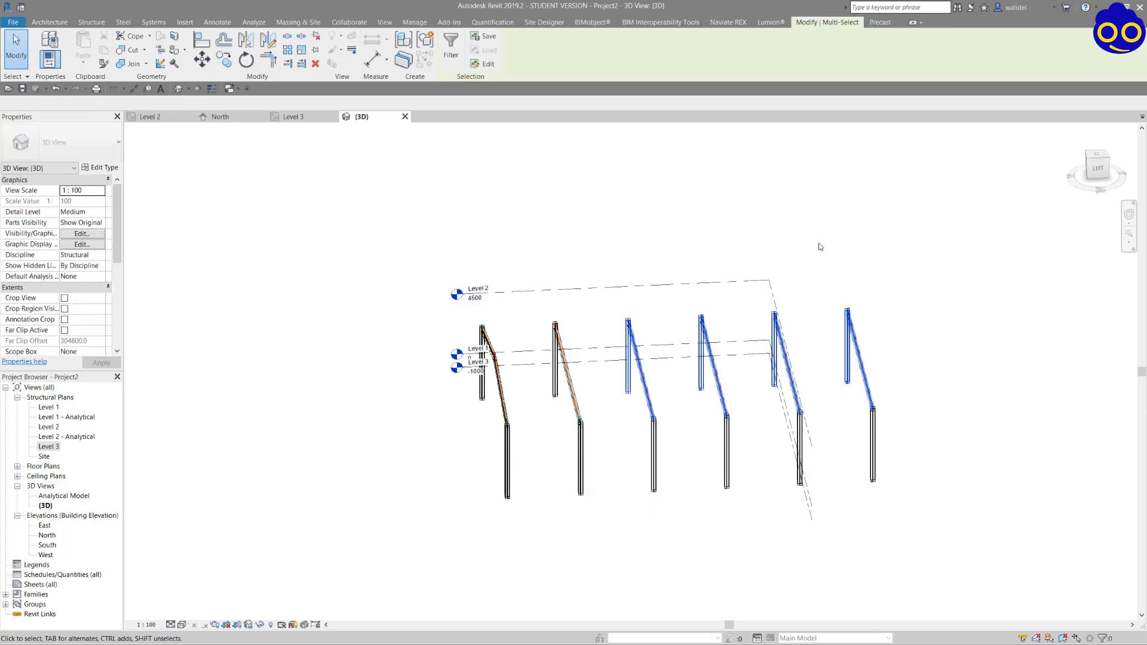
{"action": "left_click", "coordinate": [615, 209]}
{"action": "left_click_drag", "start_coordinate": [613, 212], "coordinate": [948, 533]}
{"action": "key", "text": "Delete"}
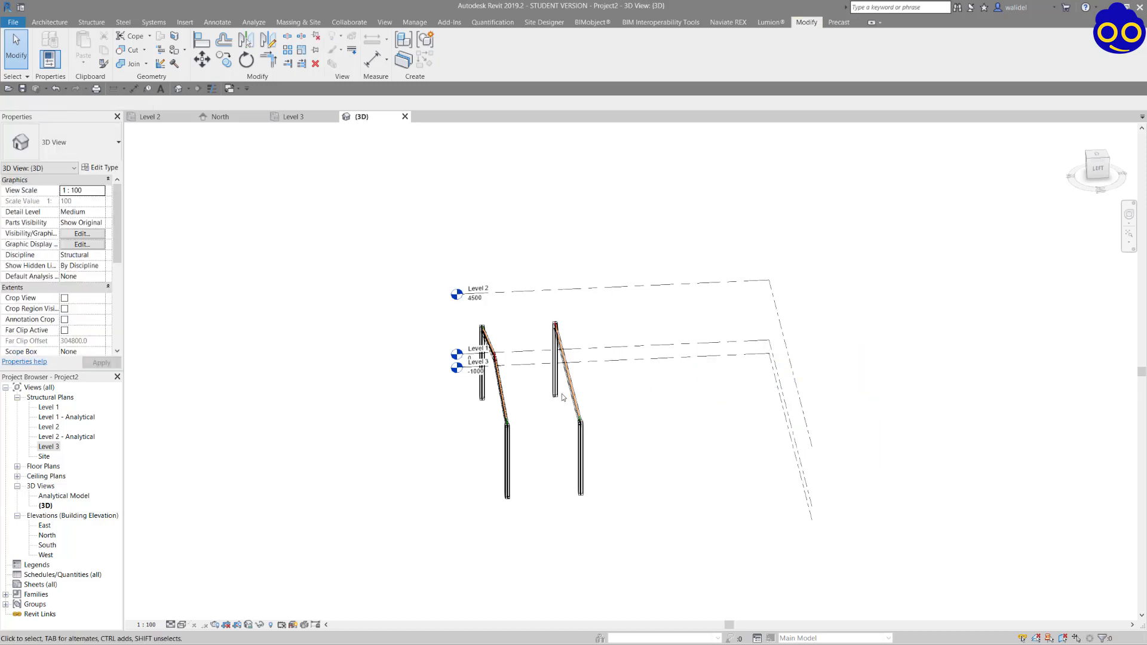
Delete the single full-span beam of the frame on grid B.
{"action": "middle_click_drag", "start_coordinate": [560, 399], "coordinate": [507, 450], "text": "shift"}
{"action": "left_click", "coordinate": [440, 393]}
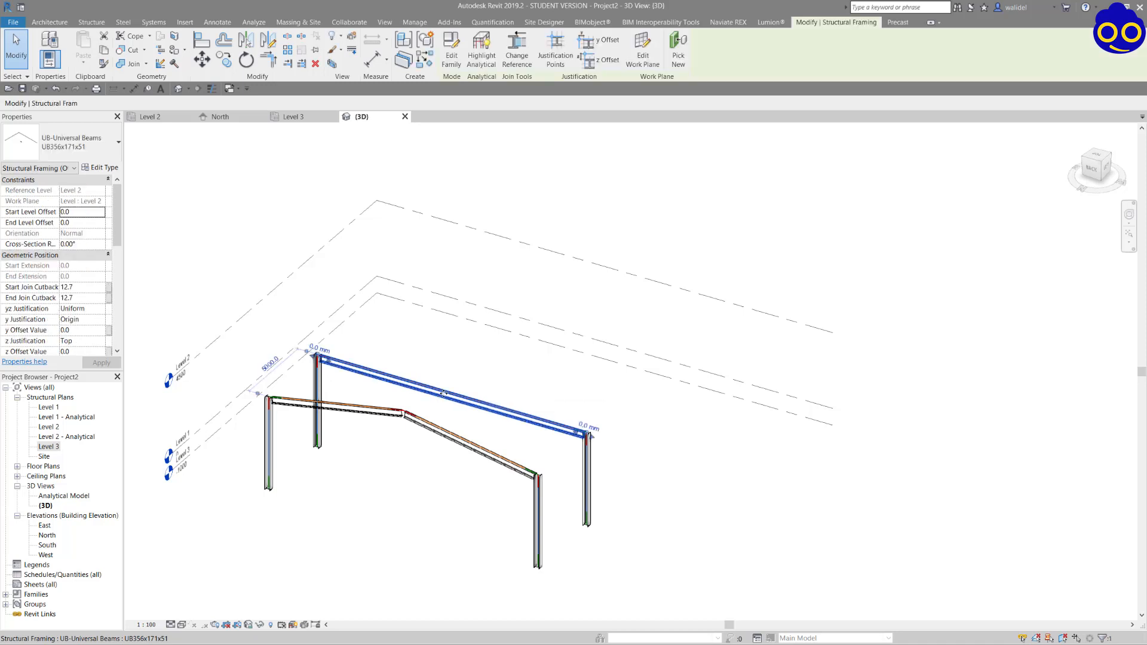
{"action": "key", "text": "Delete"}
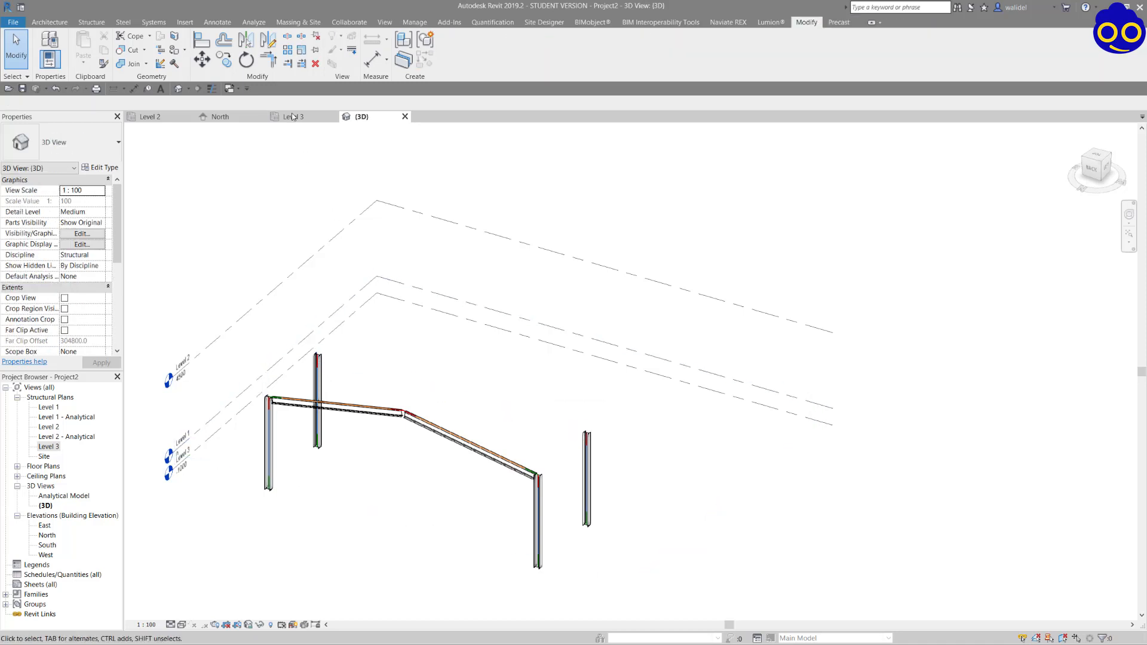
Place two UB356x171x51 beams along grid B on the Level 2 plan, from the columns at grids 1 and 2 to grid 3.
{"action": "left_click", "coordinate": [293, 117]}
{"action": "left_click", "coordinate": [151, 117]}
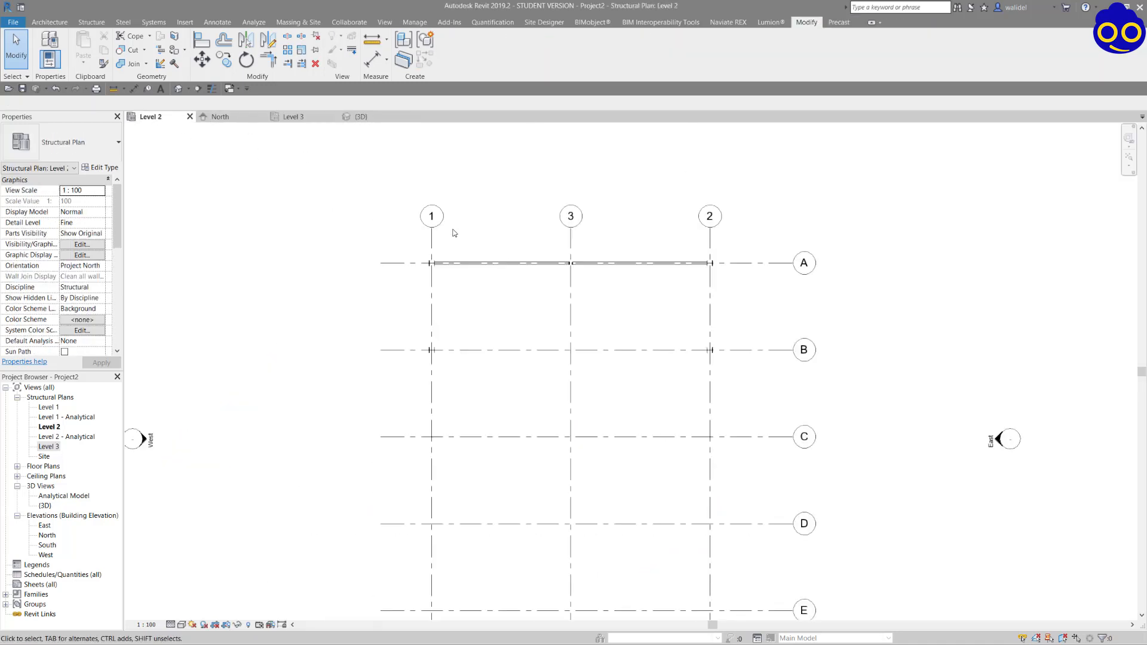
{"action": "left_click", "coordinate": [50, 22]}
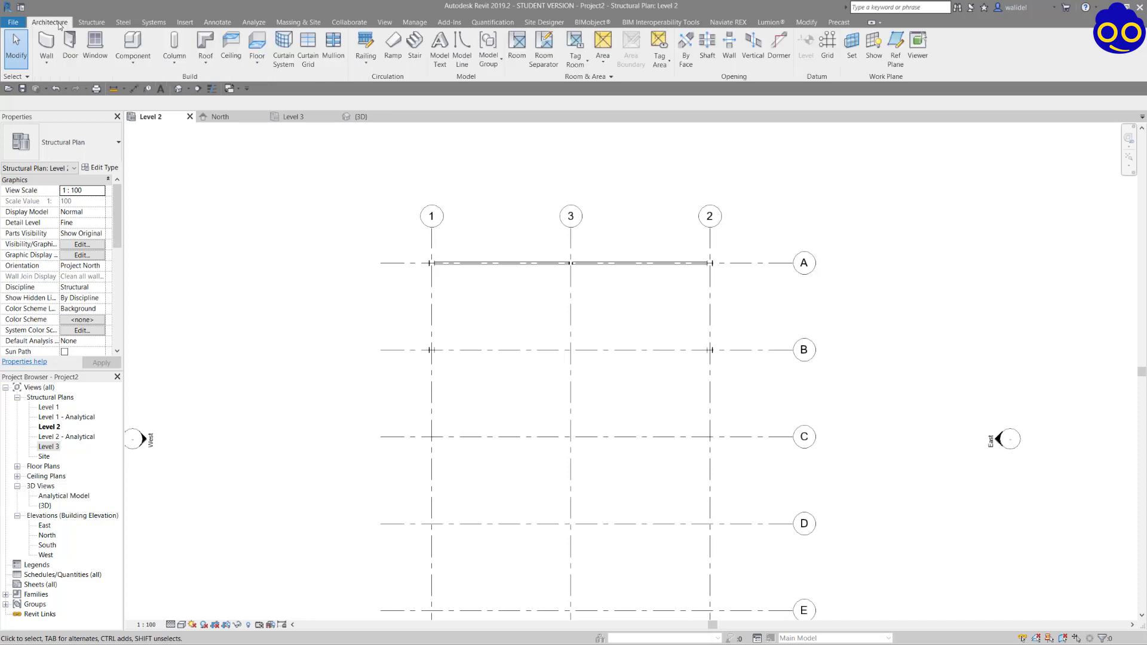
{"action": "left_click", "coordinate": [92, 23]}
{"action": "left_click", "coordinate": [52, 47]}
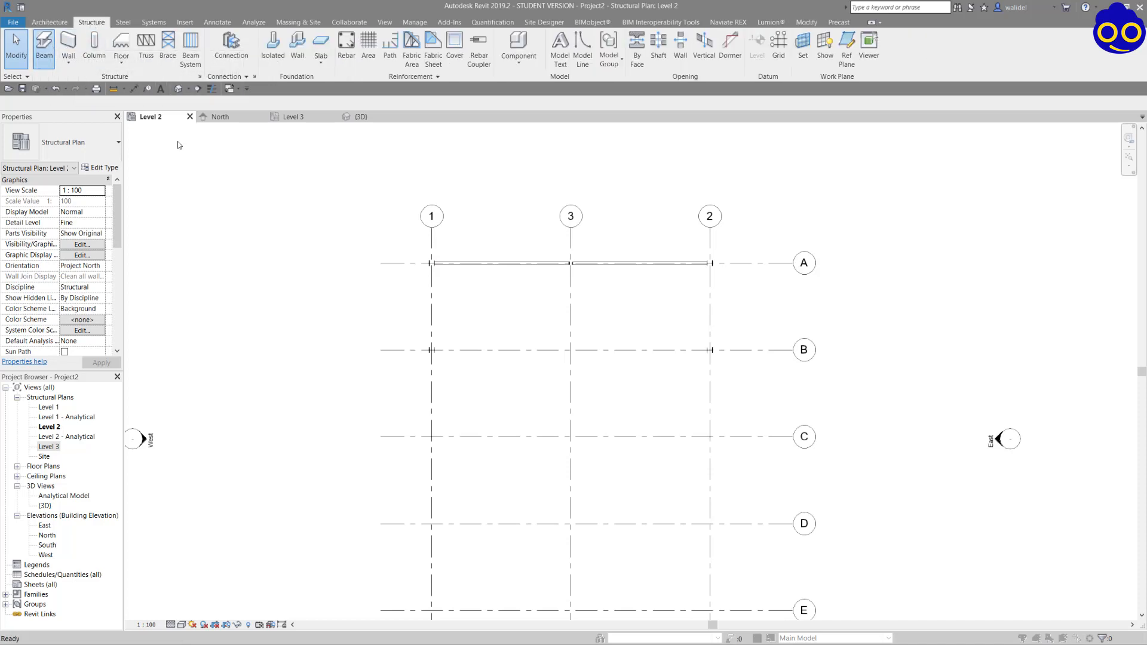
{"action": "left_click", "coordinate": [566, 290]}
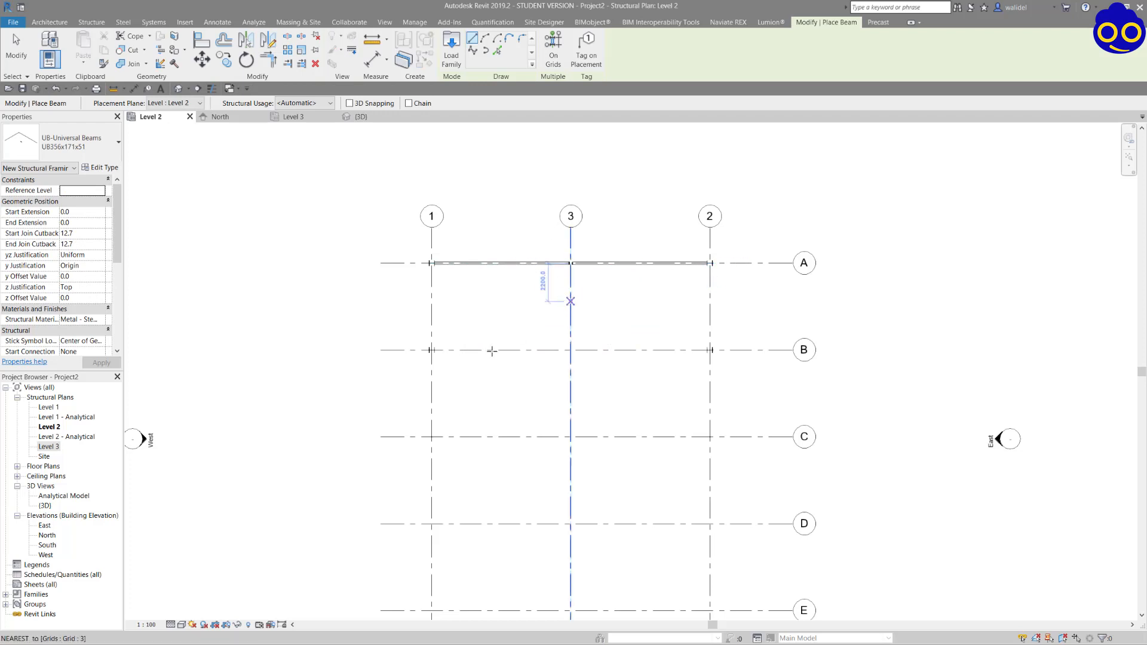
{"action": "scroll", "coordinate": [430, 351], "scroll_direction": "up", "scroll_amount": 2}
{"action": "left_click", "coordinate": [432, 350]}
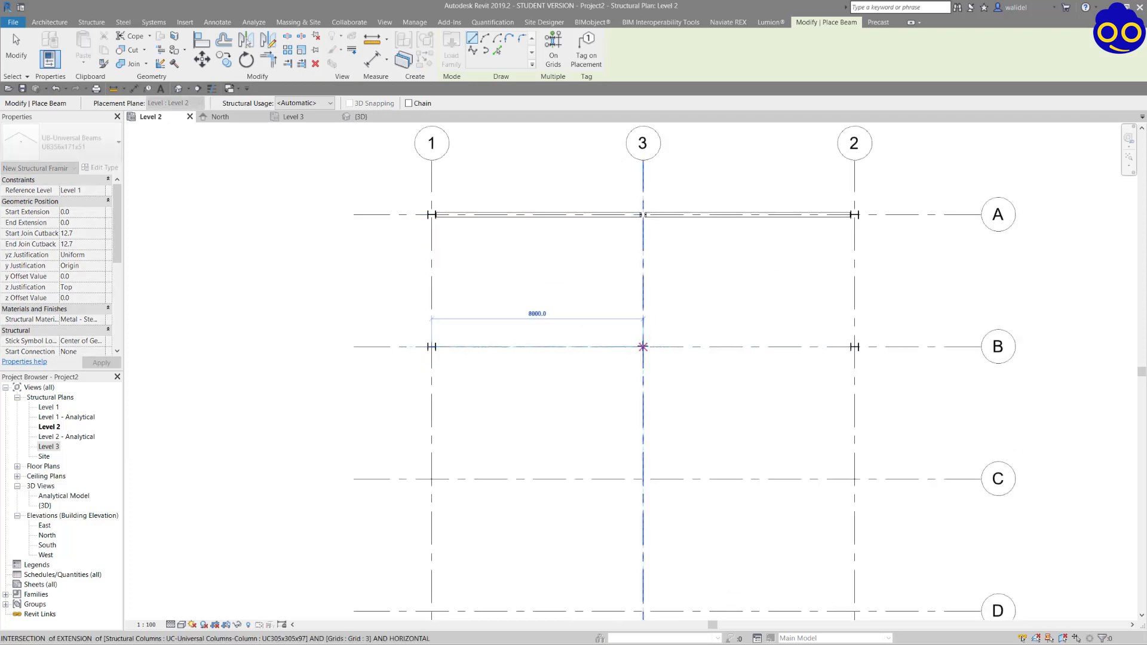
{"action": "left_click", "coordinate": [643, 347]}
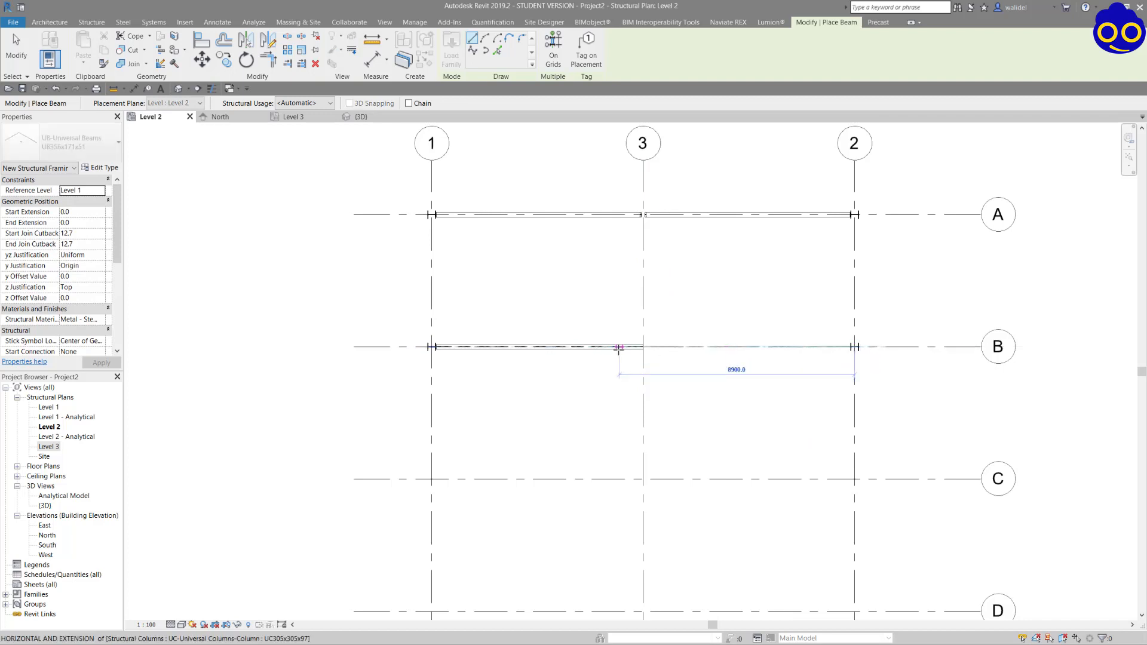
{"action": "left_click", "coordinate": [854, 346]}
{"action": "left_click", "coordinate": [643, 347]}
{"action": "key", "text": "Escape"}
{"action": "key", "text": "Escape"}
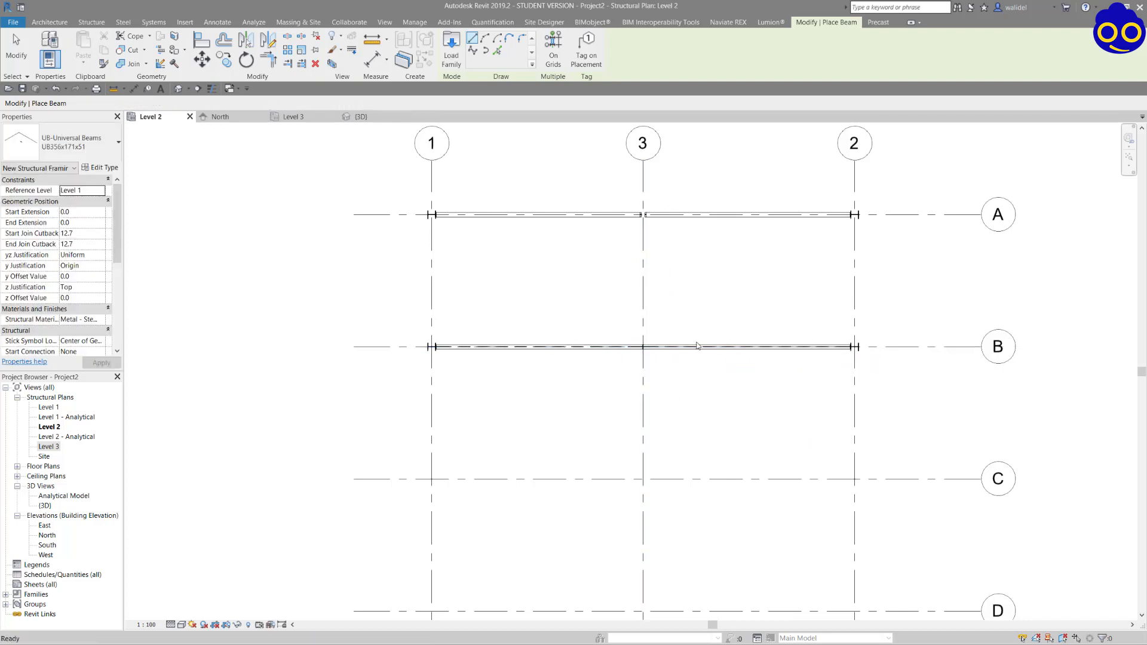
{"action": "left_click", "coordinate": [767, 347]}
{"action": "left_click", "coordinate": [698, 327]}
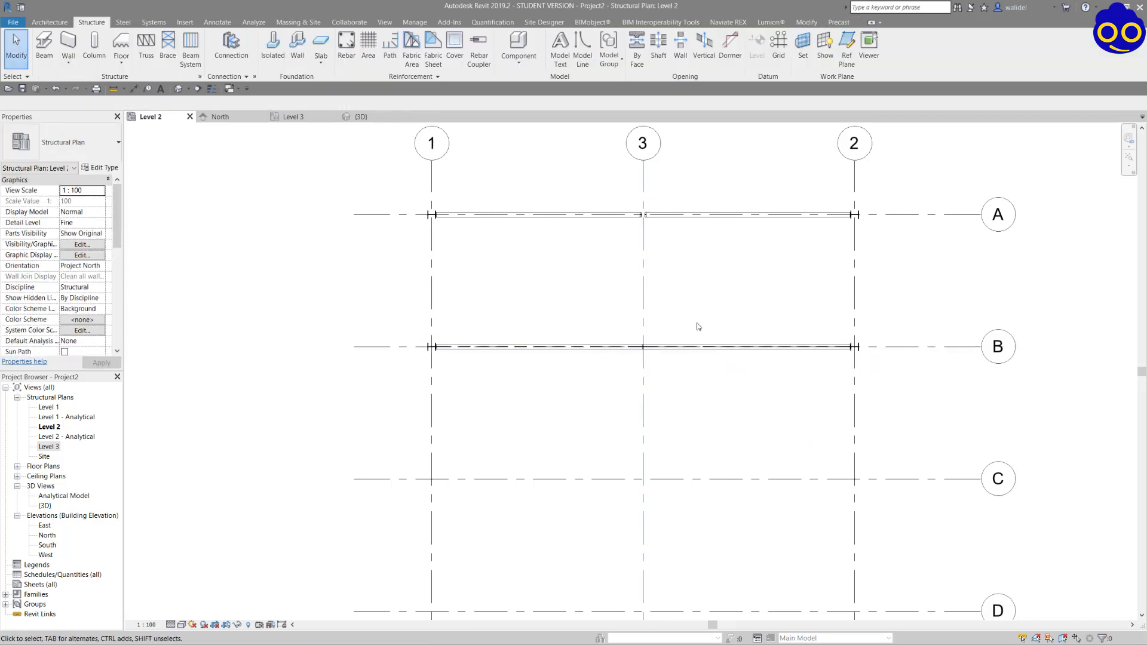
Set the End Level Offset of the grid B beam half between grids 3 and 2 to 1500 in 3D.
{"action": "left_click", "coordinate": [350, 116]}
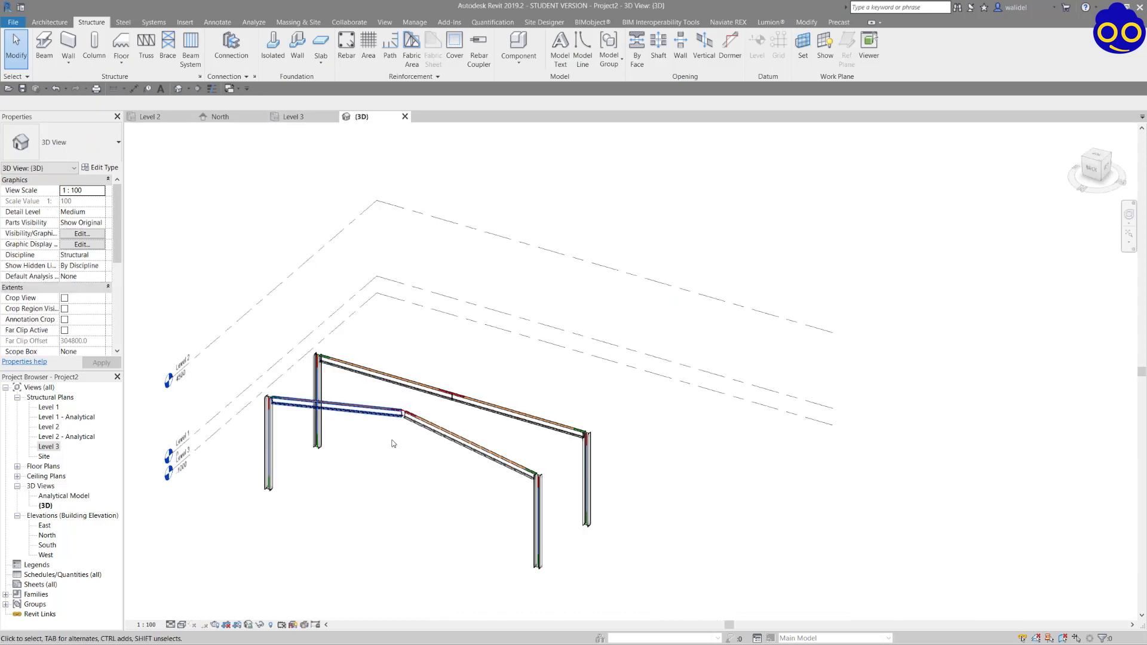
{"action": "middle_click_drag", "start_coordinate": [392, 439], "coordinate": [286, 382], "text": "shift"}
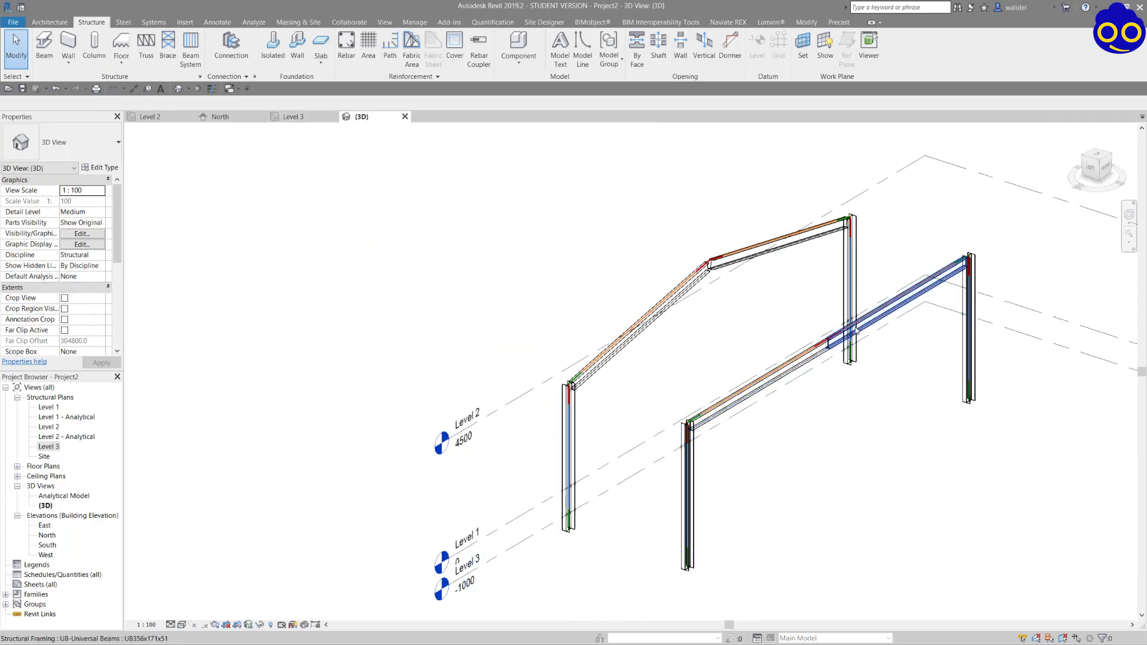
{"action": "left_click", "coordinate": [854, 325]}
{"action": "middle_click_drag", "start_coordinate": [832, 414], "coordinate": [790, 313], "text": "shift"}
{"action": "scroll", "coordinate": [789, 313], "scroll_direction": "up", "scroll_amount": 3}
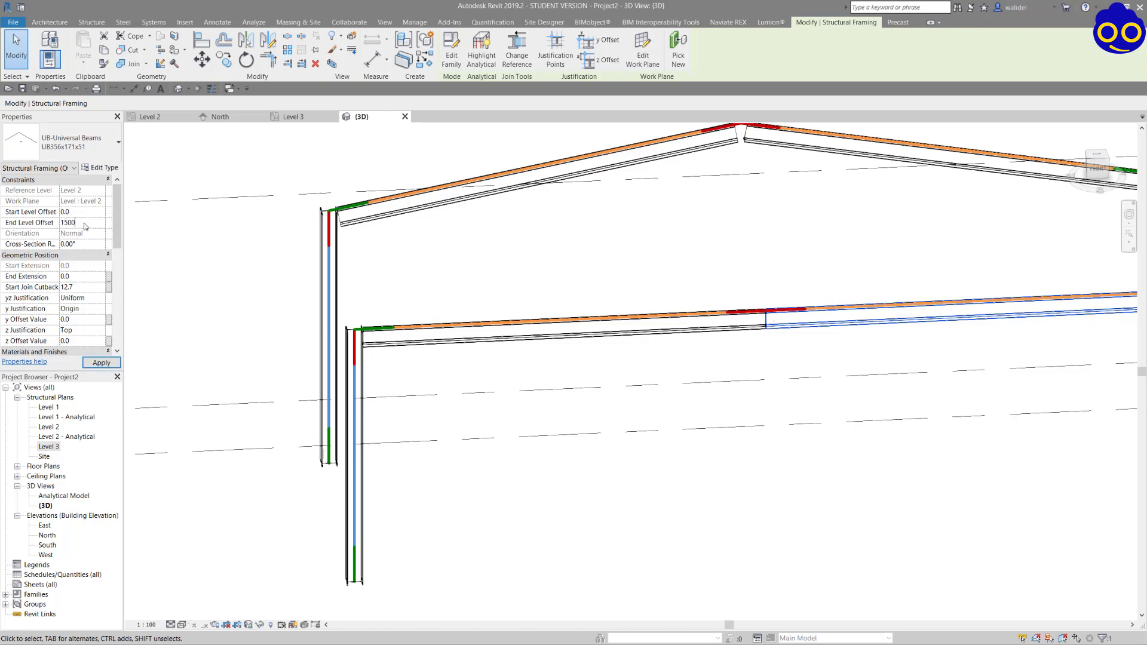
{"action": "key", "text": "Tab"}
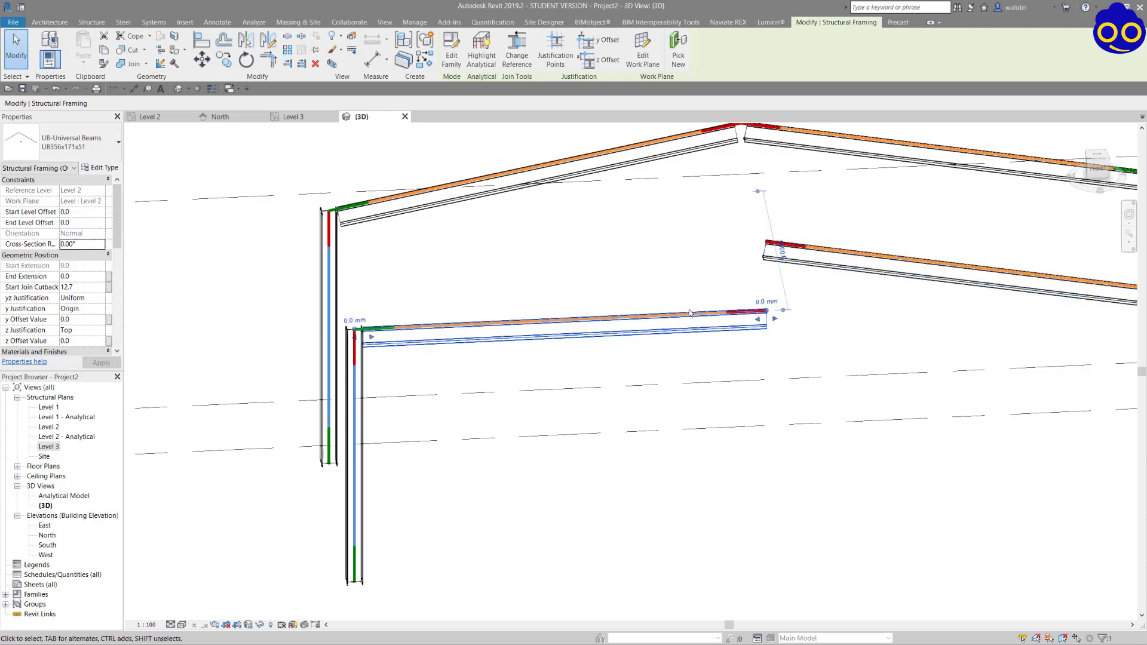
Set the End Level Offset of the grid B beam half between grids 1 and 3 to 1500.
{"action": "left_click", "coordinate": [84, 223]}
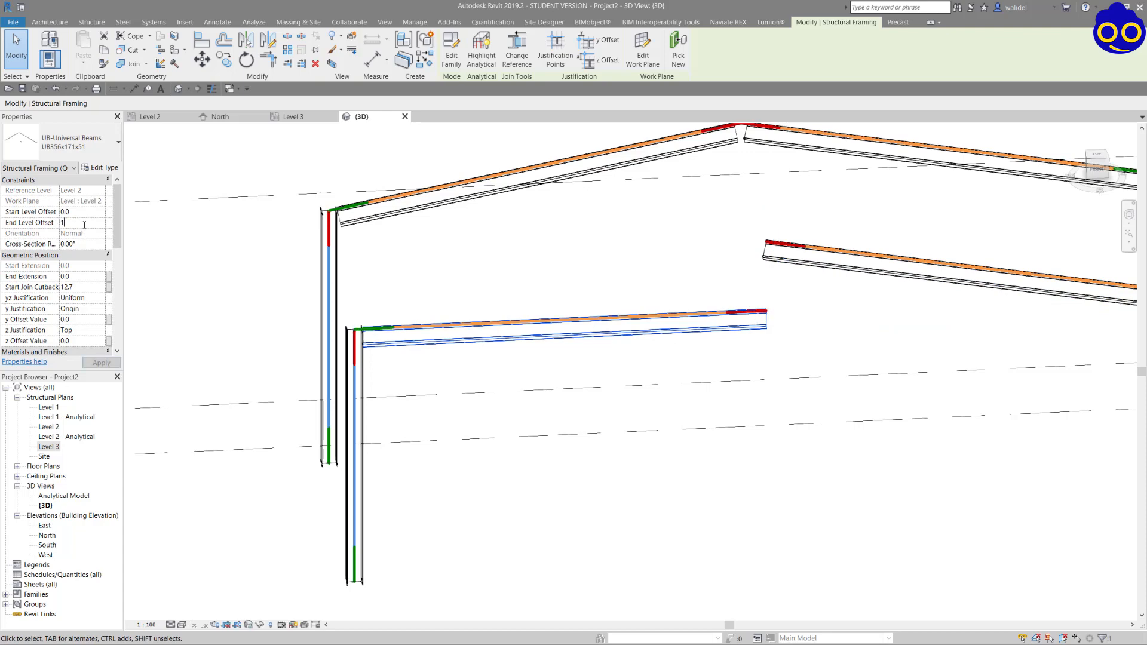
{"action": "type", "text": "1500"}
{"action": "key", "text": "Tab"}
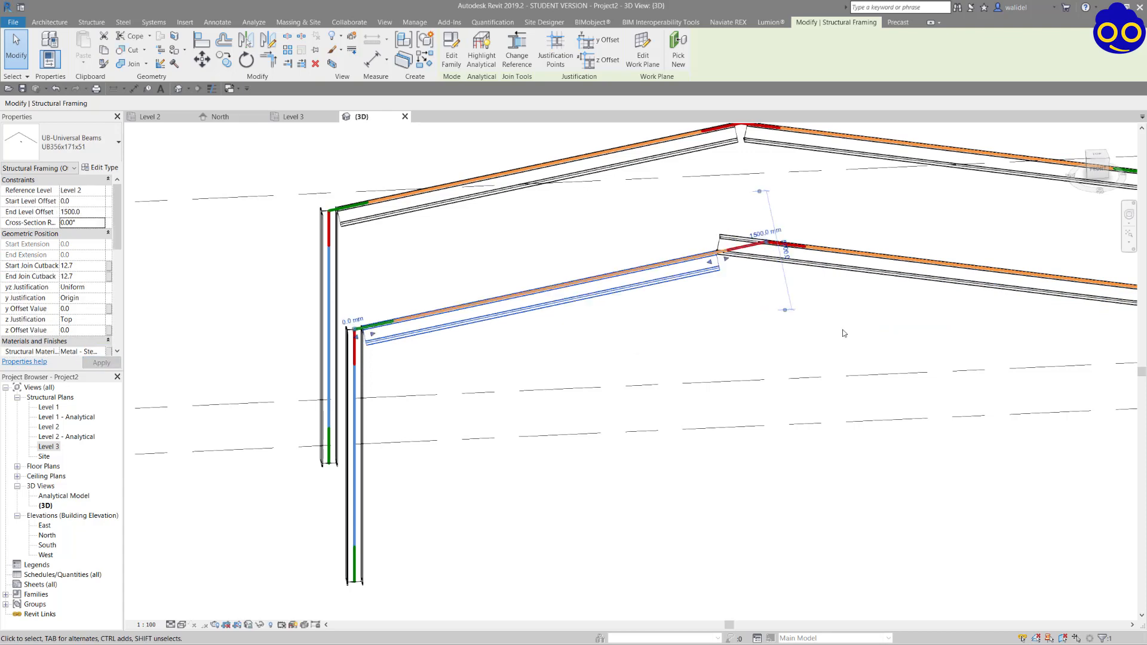
Delete both beam halves and both columns of the grid B frame, keeping only the pitched frame on grid A.
{"action": "middle_click_drag", "start_coordinate": [777, 330], "coordinate": [660, 269], "text": "shift"}
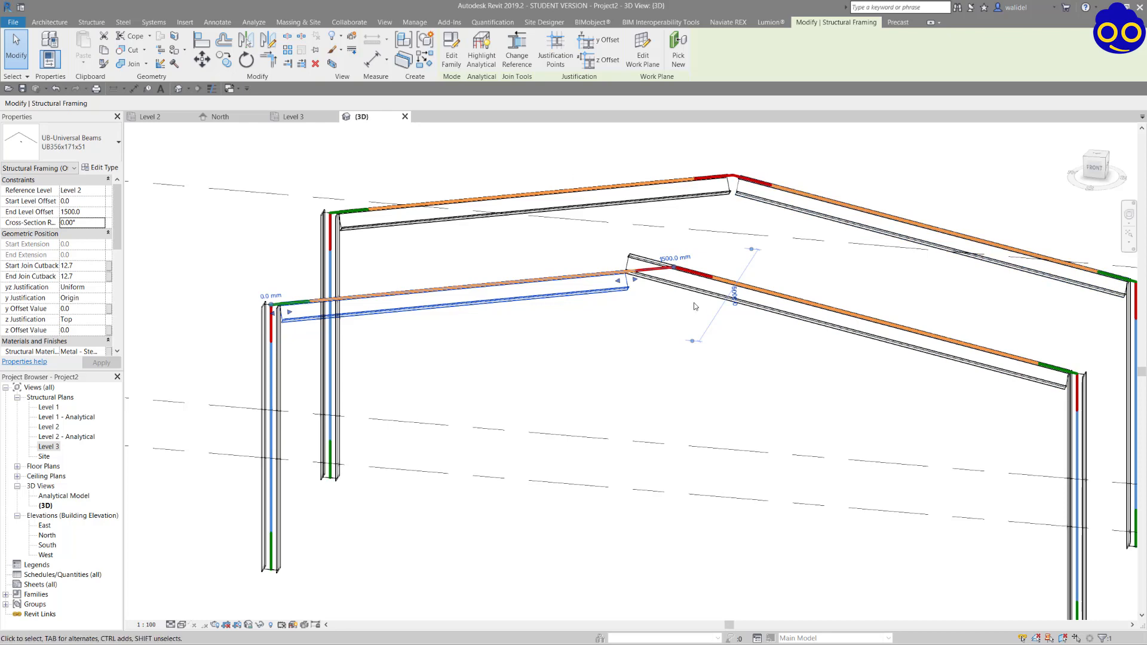
{"action": "left_click", "coordinate": [702, 281]}
{"action": "key", "text": "Delete"}
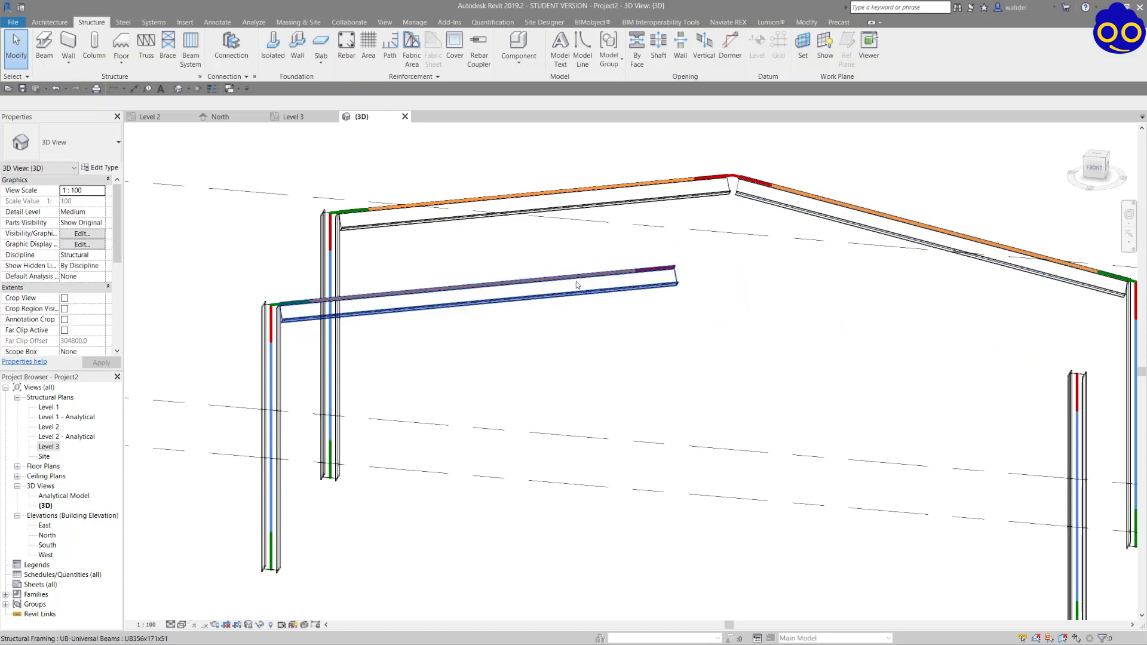
{"action": "left_click", "coordinate": [577, 285]}
{"action": "key", "text": "Delete"}
{"action": "left_click", "coordinate": [274, 556]}
{"action": "key", "text": "Delete"}
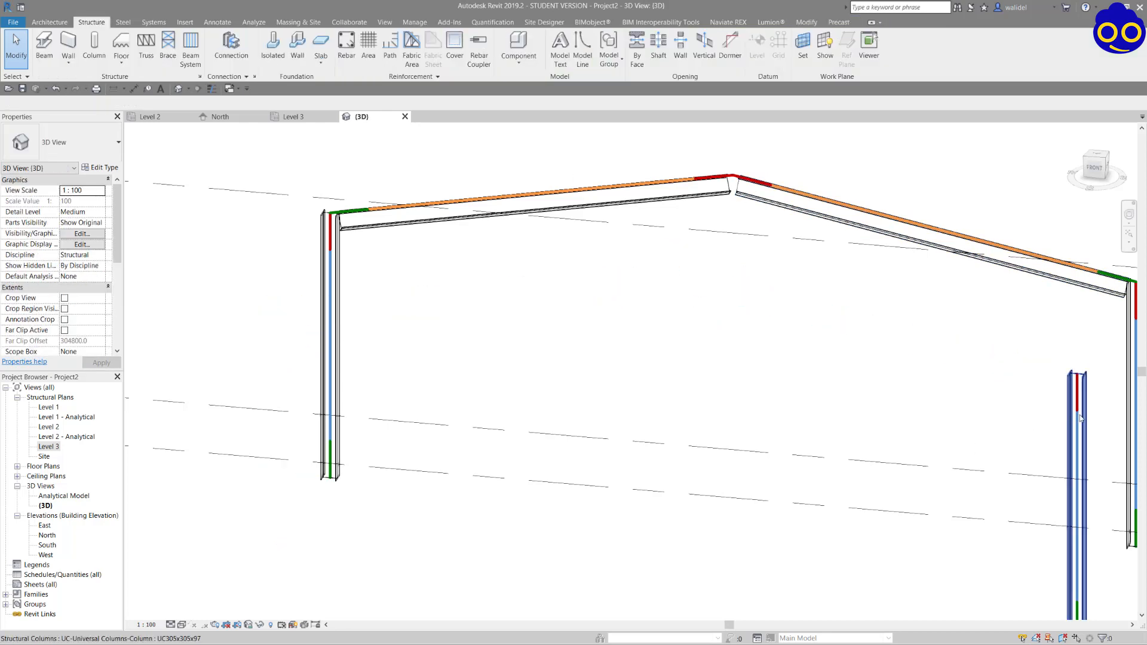
{"action": "left_click", "coordinate": [1080, 418]}
{"action": "key", "text": "Delete"}
Set the visual style of the 3D view to Hidden Line.
{"action": "middle_click_drag", "start_coordinate": [661, 289], "coordinate": [597, 312], "text": "shift"}
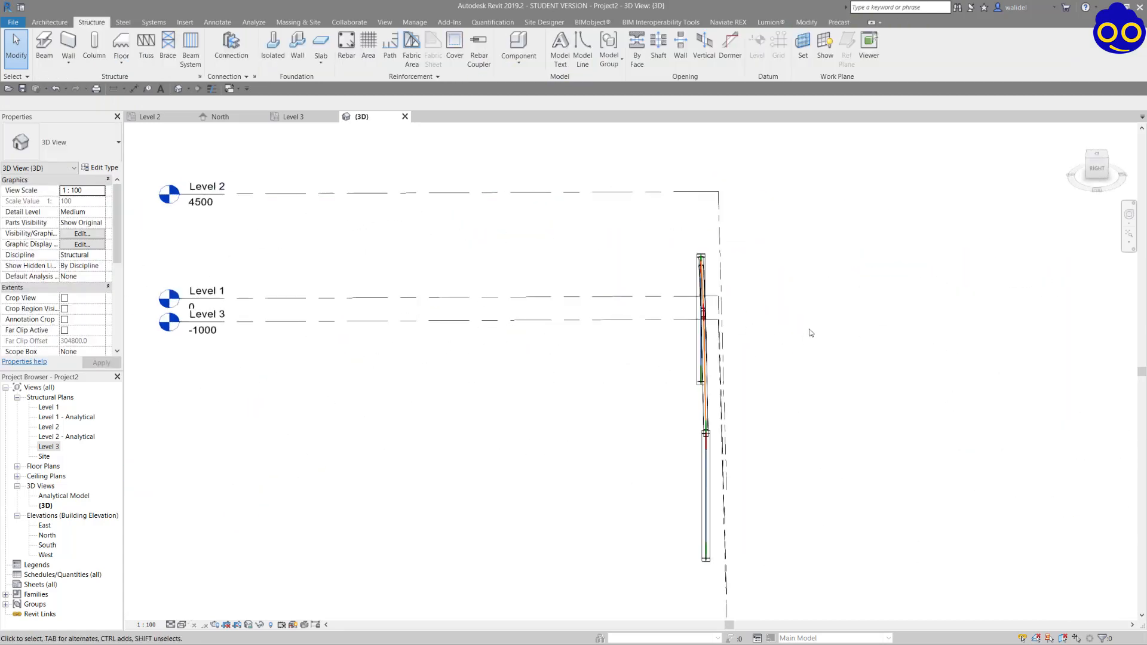
{"action": "middle_click_drag", "start_coordinate": [808, 342], "coordinate": [827, 297], "text": "shift"}
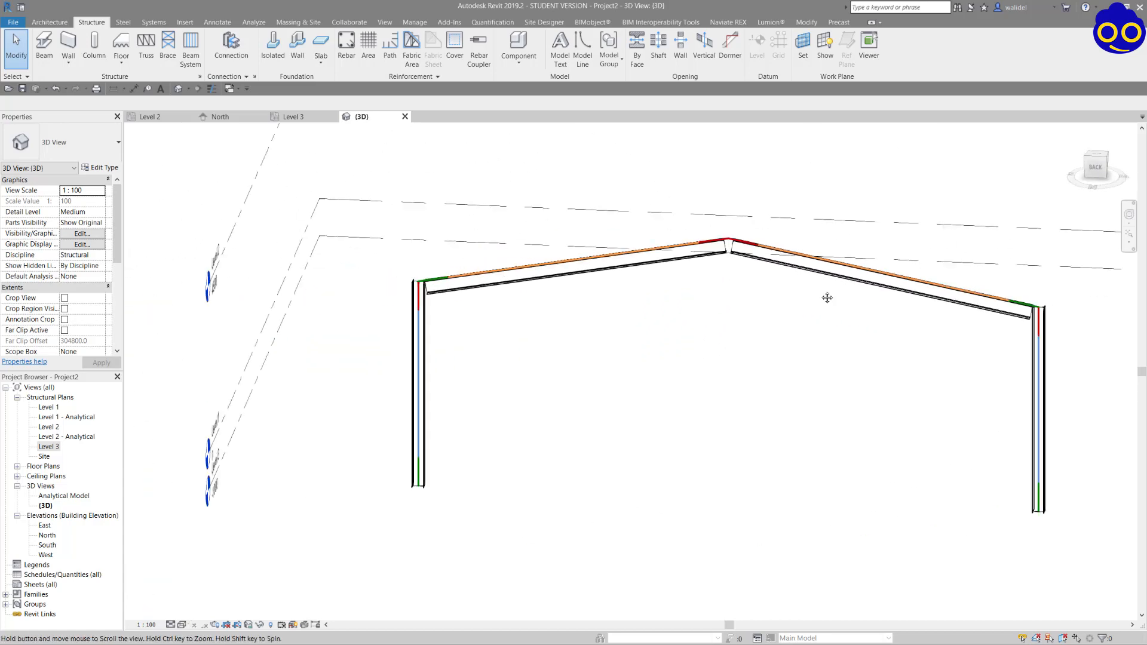
{"action": "middle_click_drag", "start_coordinate": [507, 461], "coordinate": [532, 415]}
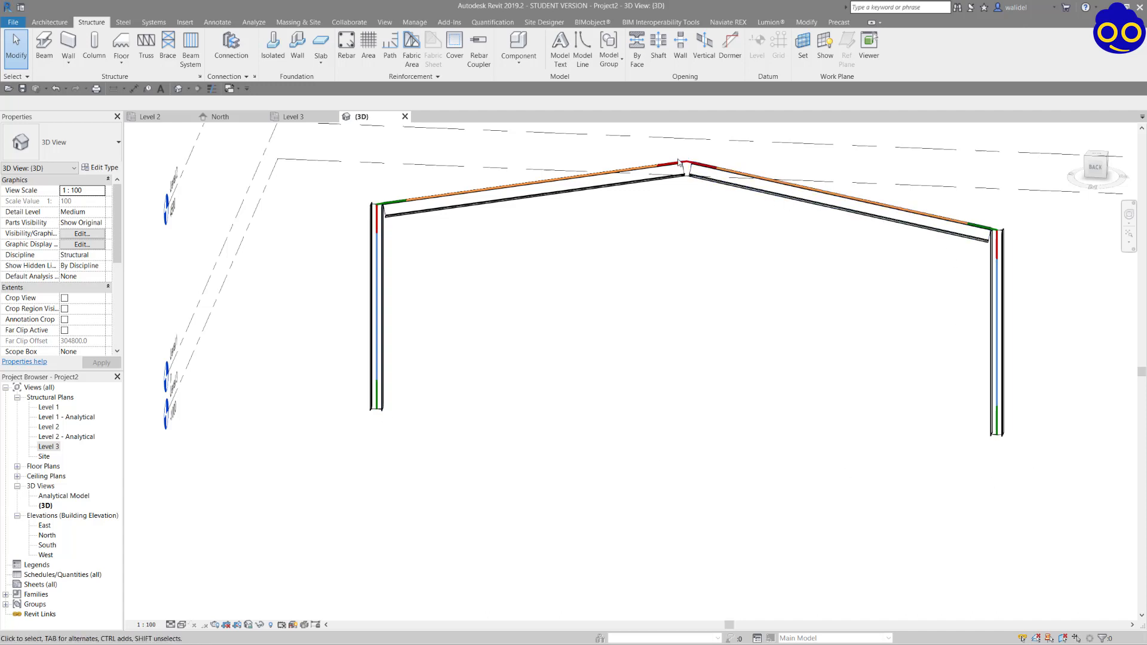
{"action": "middle_click_drag", "start_coordinate": [1048, 225], "coordinate": [810, 335], "text": "shift"}
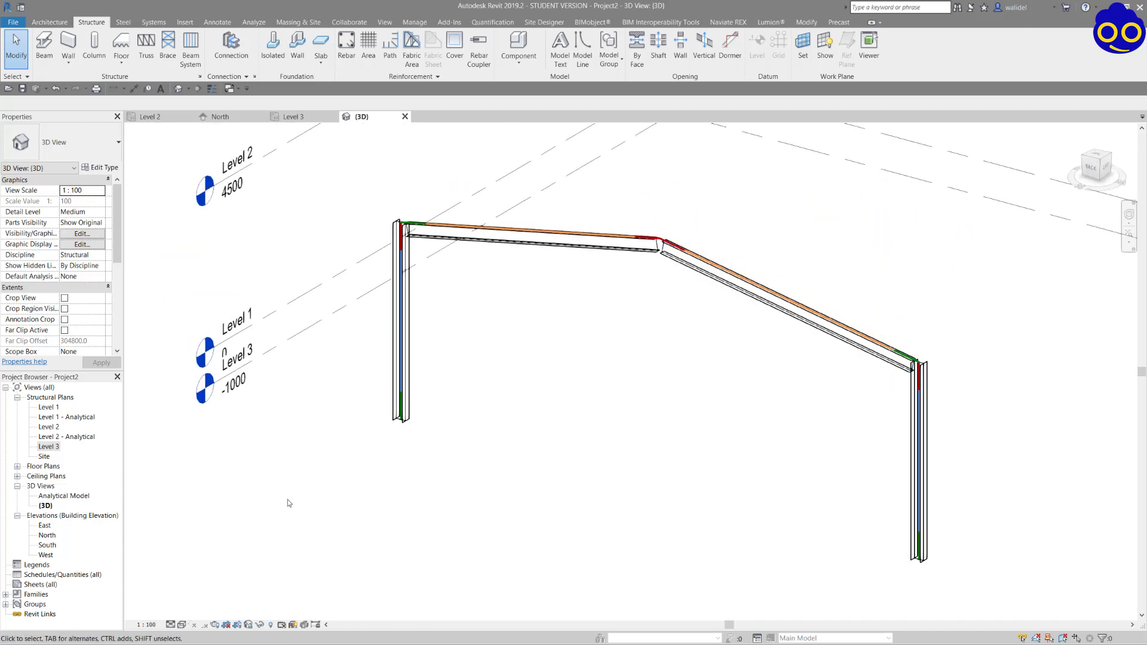
{"action": "left_click", "coordinate": [182, 624]}
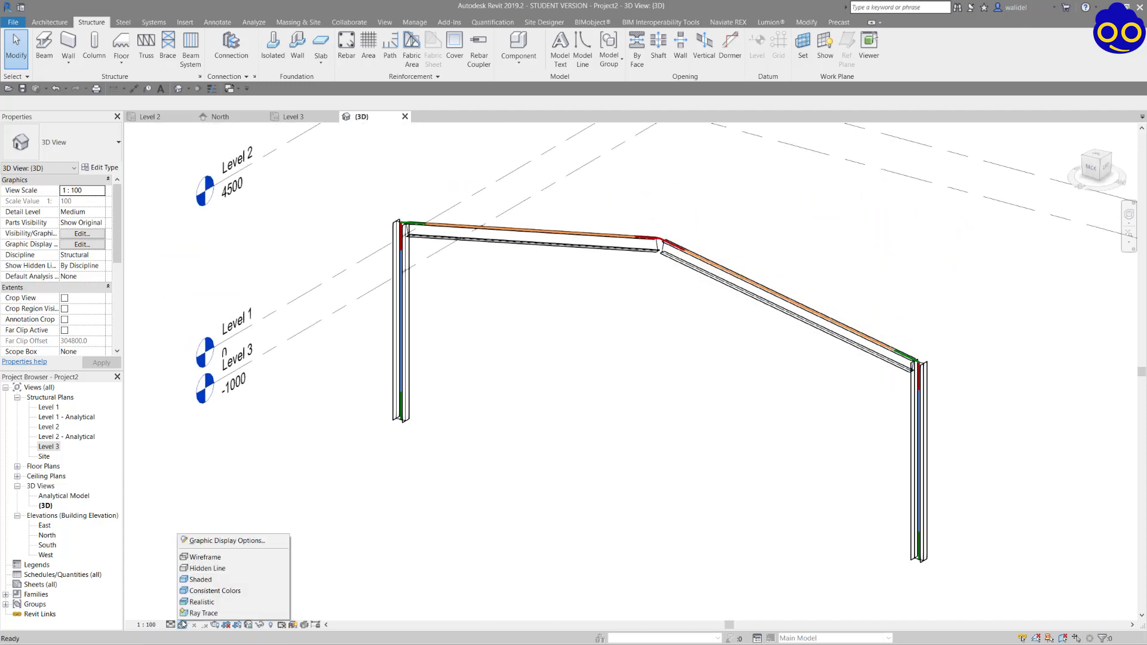
{"action": "left_click", "coordinate": [201, 566]}
{"action": "scroll", "coordinate": [651, 230], "scroll_direction": "up", "scroll_amount": 5}
{"action": "scroll", "coordinate": [690, 217], "scroll_direction": "down", "scroll_amount": 4}
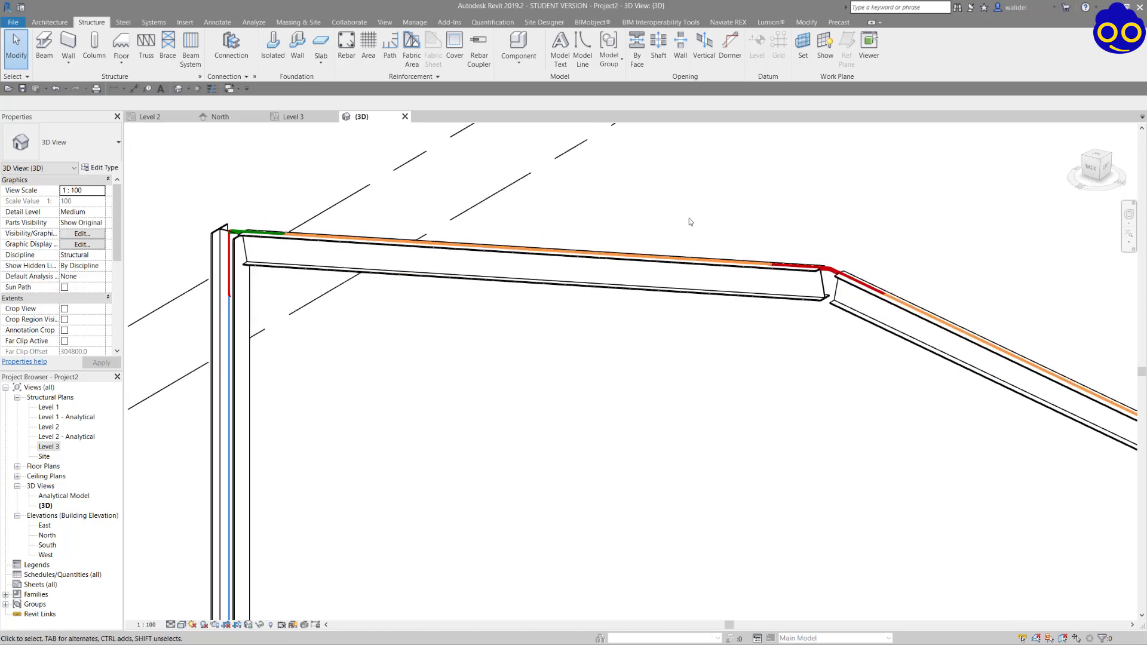
{"action": "middle_click_drag", "start_coordinate": [714, 223], "coordinate": [626, 229]}
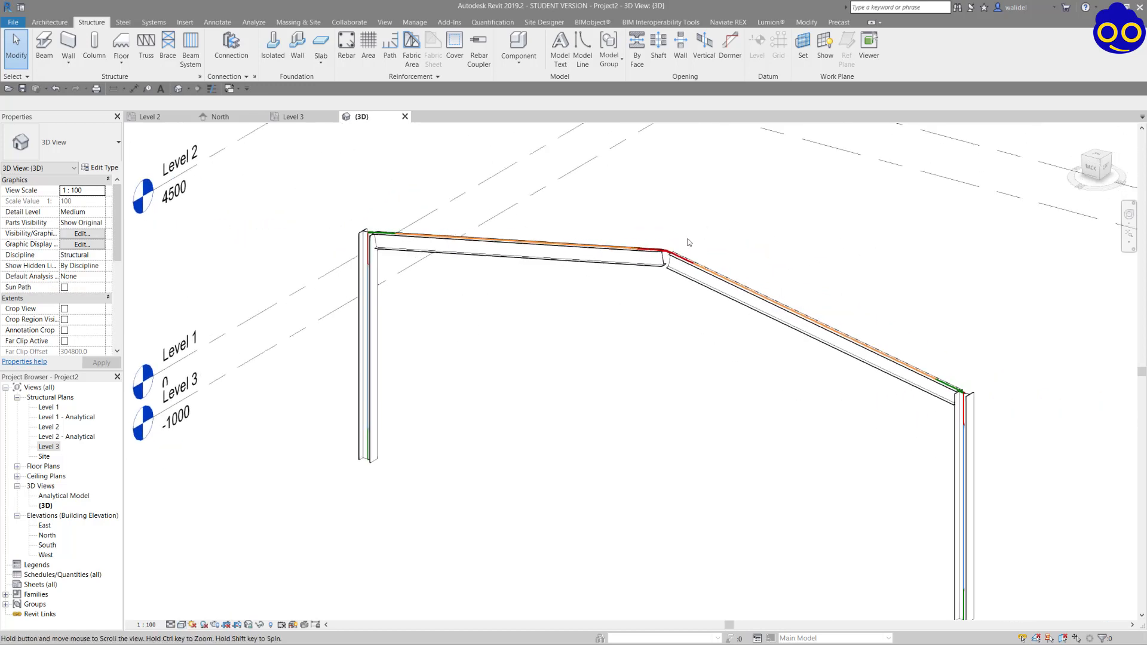
Float the steel Connection tools over the 3D view and open the Structural Connection Settings.
{"action": "left_click", "coordinate": [123, 24]}
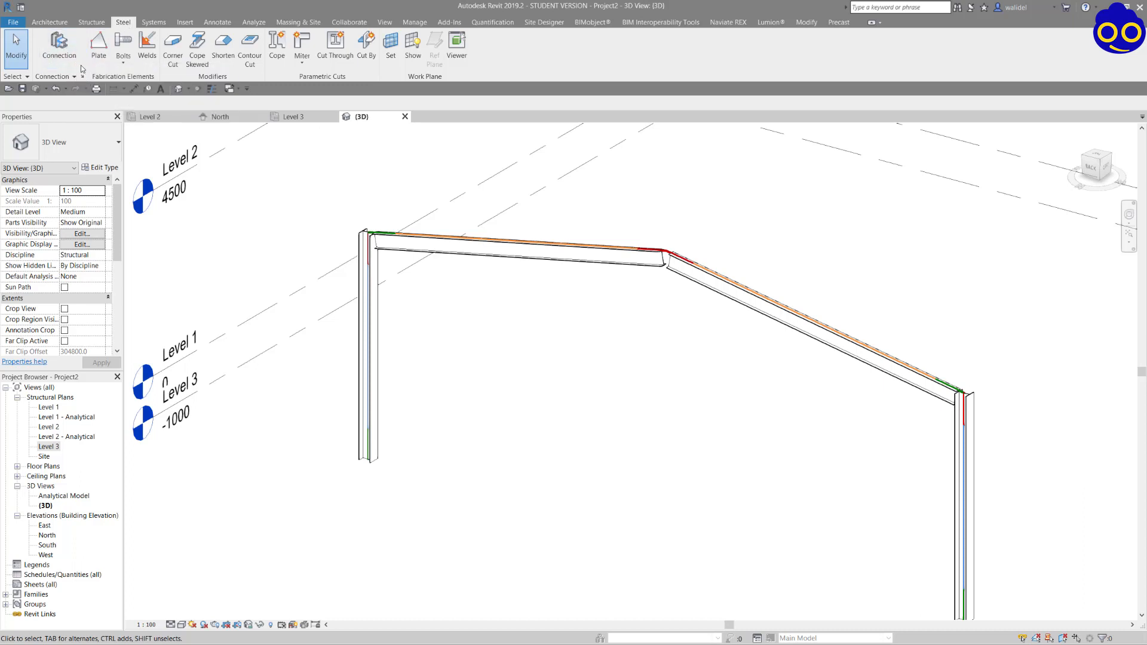
{"action": "left_click_drag", "start_coordinate": [81, 67], "coordinate": [874, 201]}
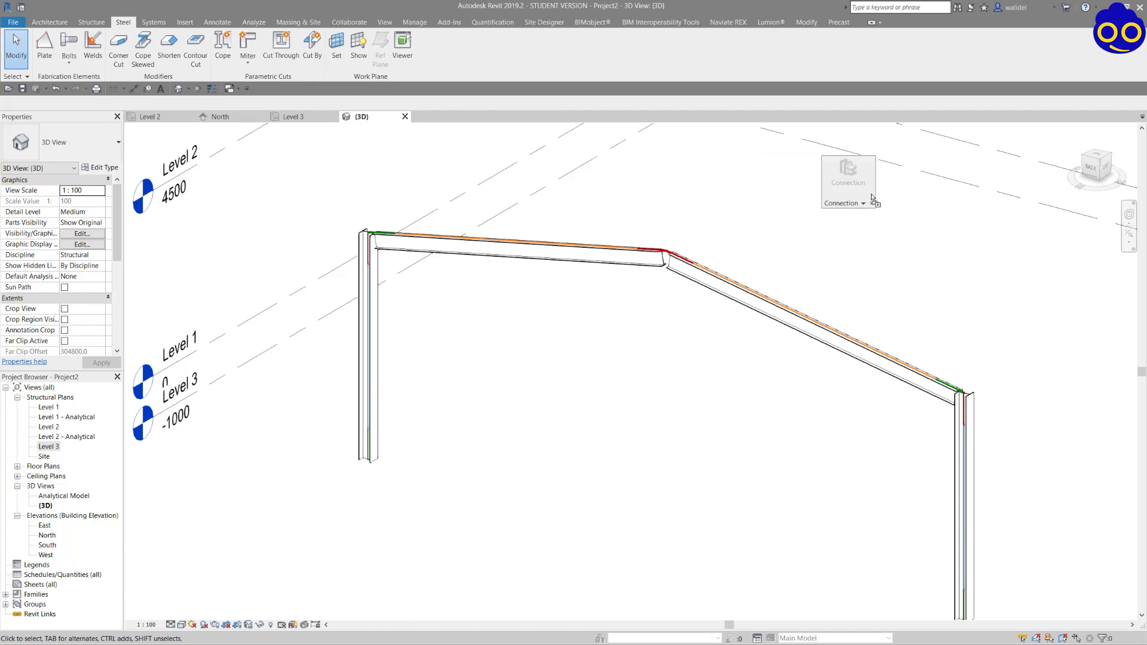
{"action": "scroll", "coordinate": [884, 227], "scroll_direction": "up", "scroll_amount": 3}
{"action": "scroll", "coordinate": [901, 259], "scroll_direction": "down", "scroll_amount": 3}
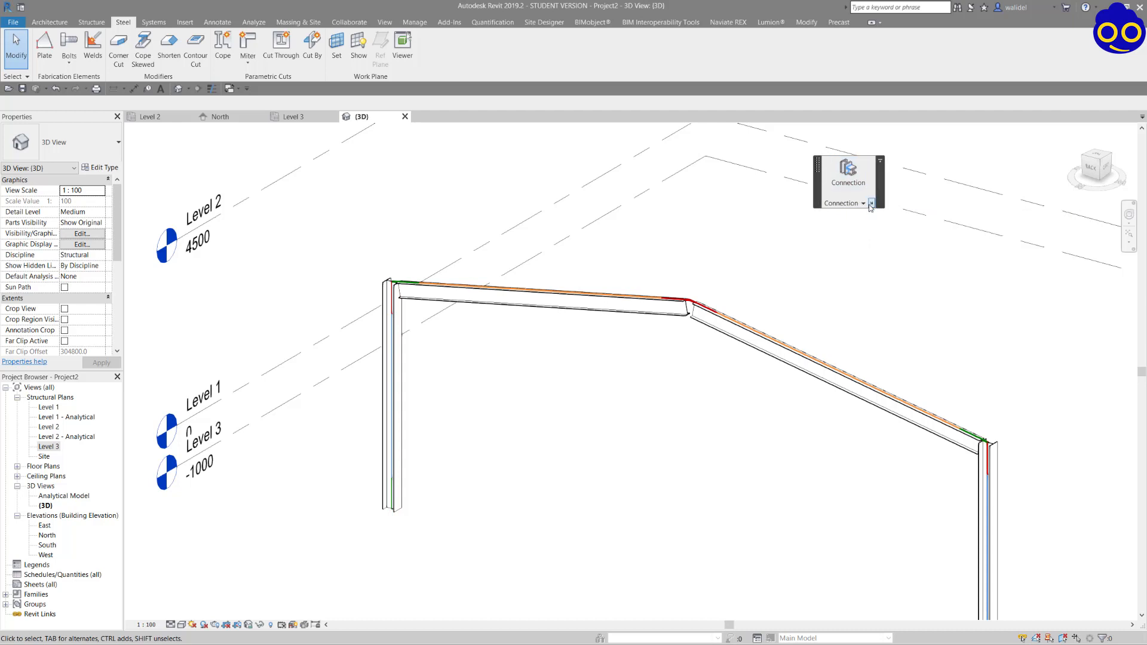
{"action": "left_click", "coordinate": [872, 203]}
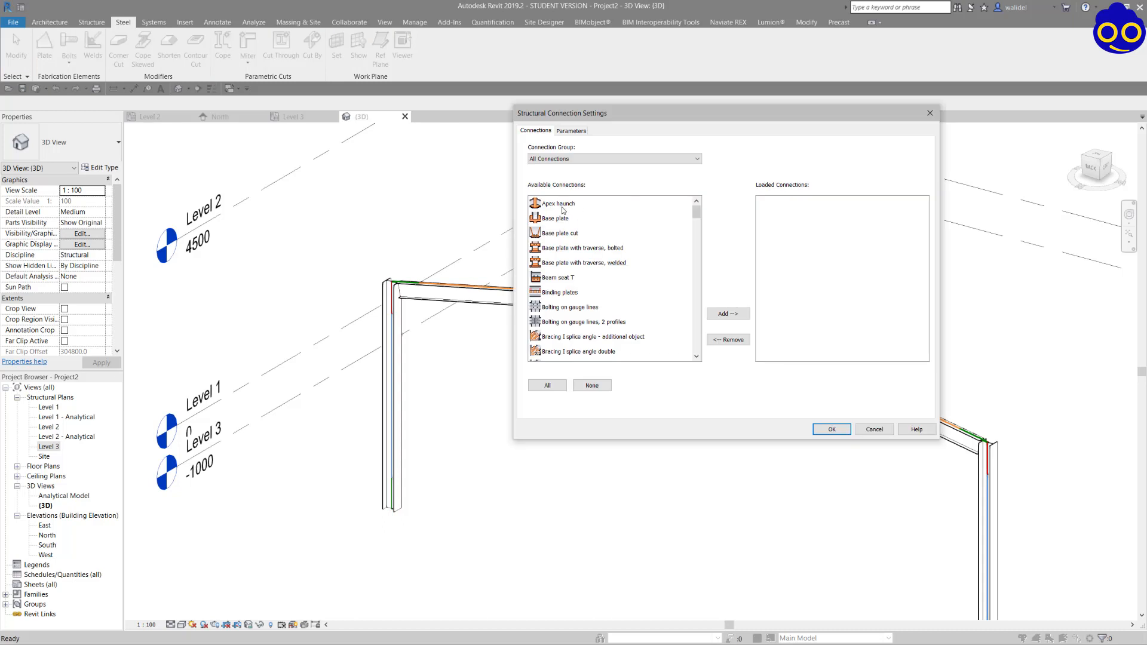
Load the Apex haunch, Base plate, Knee of frame at web with plate haunch and end plate, and Knee of frame with plate haunch and end plate connections.
{"action": "left_click", "coordinate": [562, 204]}
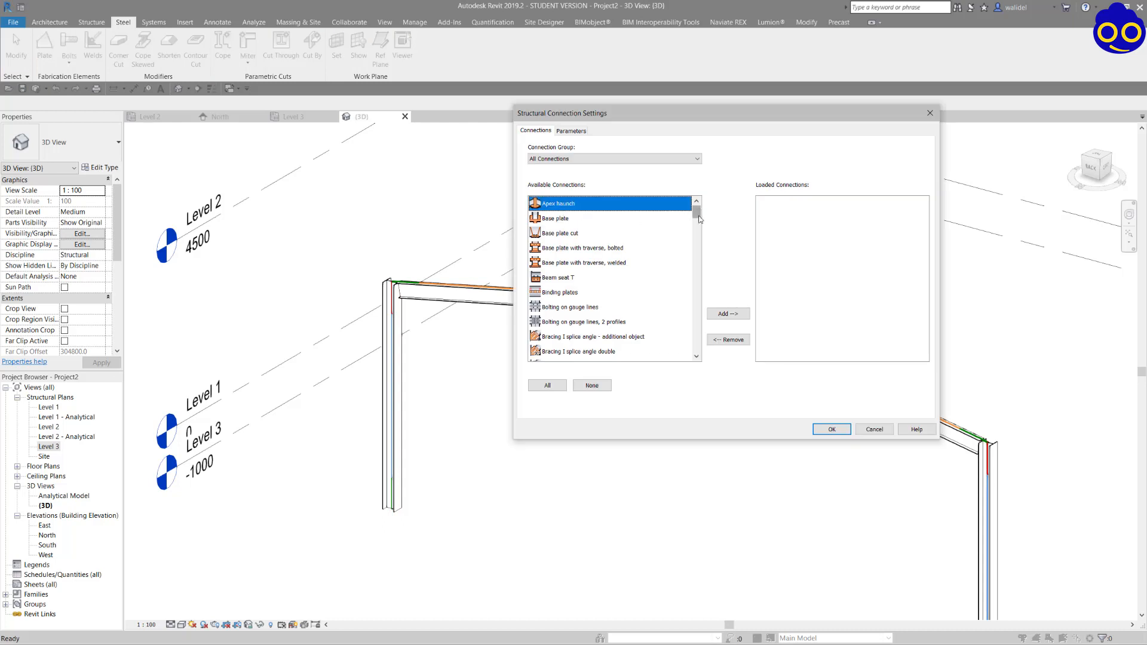
{"action": "mouse_move", "coordinate": [699, 216]}
{"action": "left_mouse_down"}
{"action": "mouse_move", "coordinate": [702, 353]}
{"action": "mouse_move", "coordinate": [705, 207]}
{"action": "left_mouse_up"}
{"action": "left_click", "coordinate": [558, 219]}
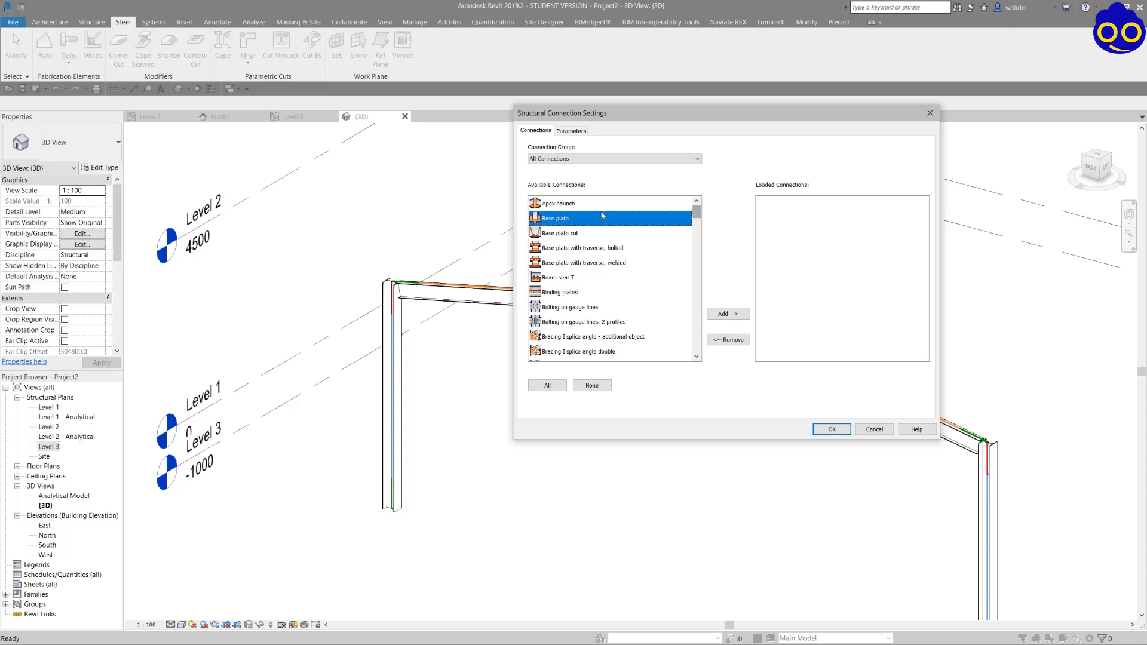
{"action": "left_click", "coordinate": [551, 205]}
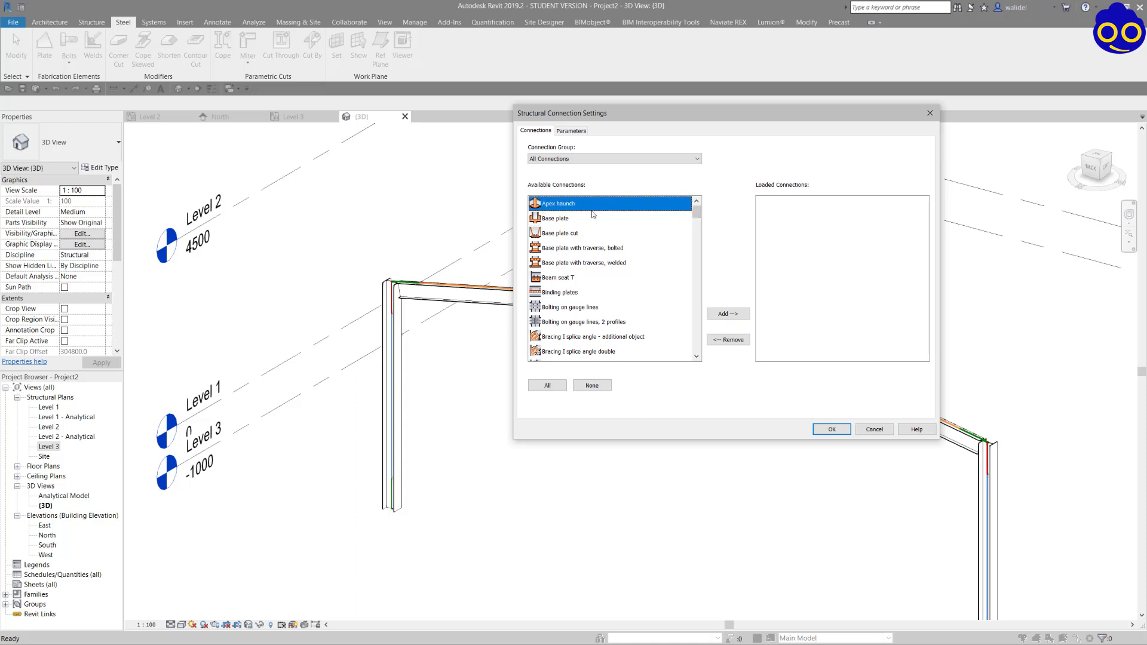
{"action": "left_click", "coordinate": [567, 224], "text": "ctrl"}
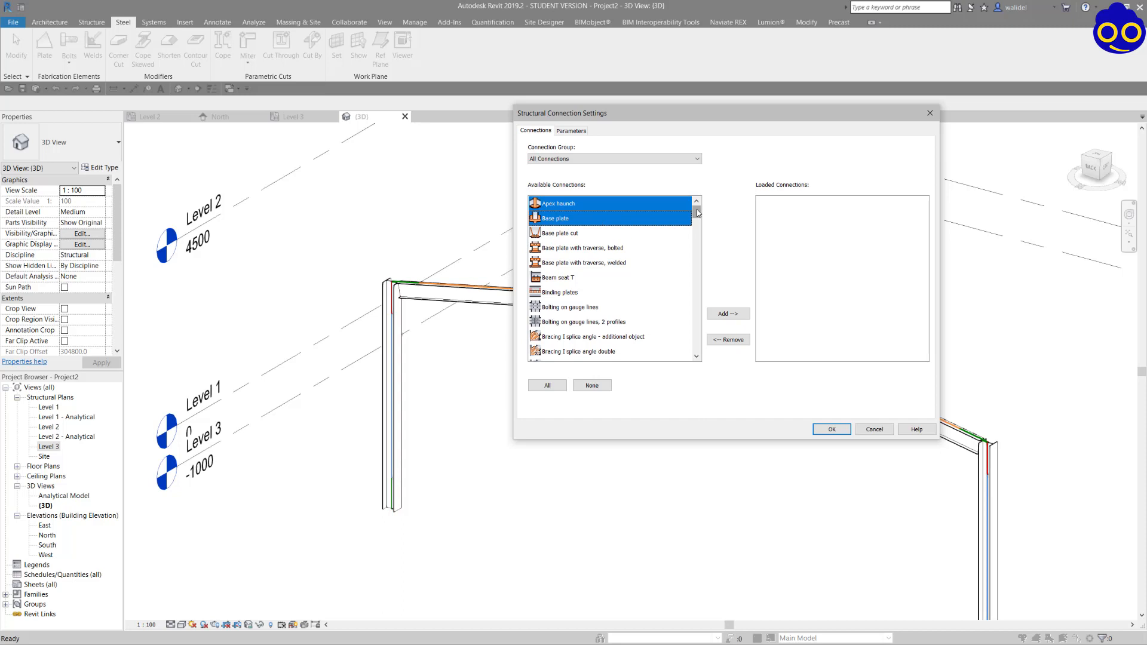
{"action": "left_click_drag", "start_coordinate": [697, 213], "coordinate": [698, 278]}
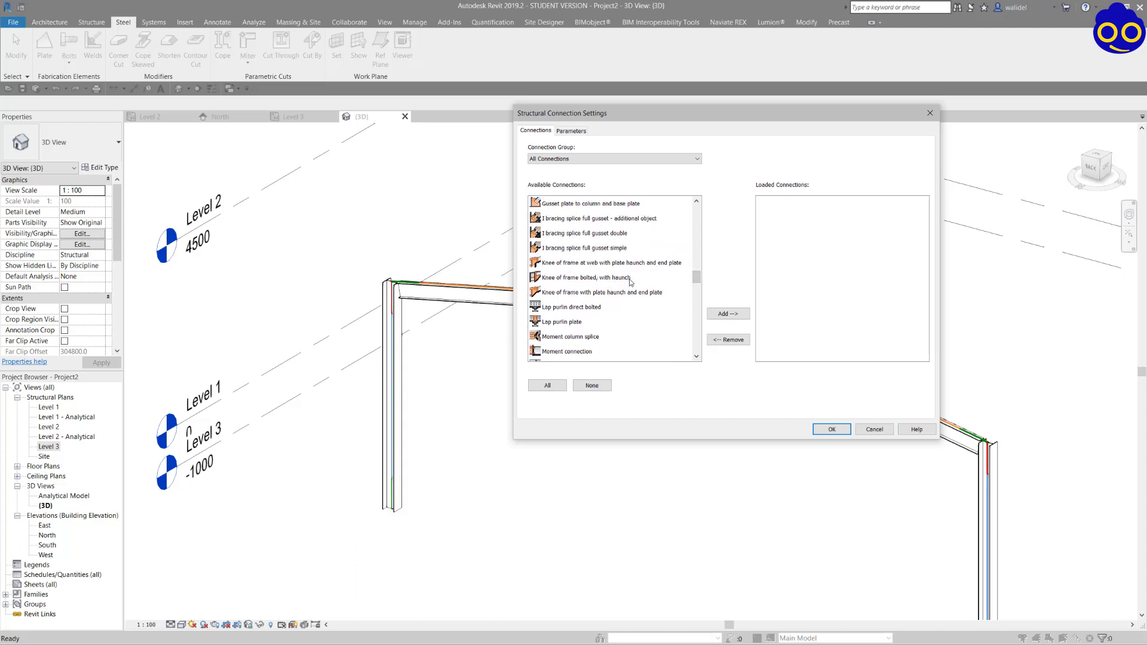
{"action": "left_click", "coordinate": [657, 264]}
{"action": "left_click", "coordinate": [644, 292], "text": "ctrl"}
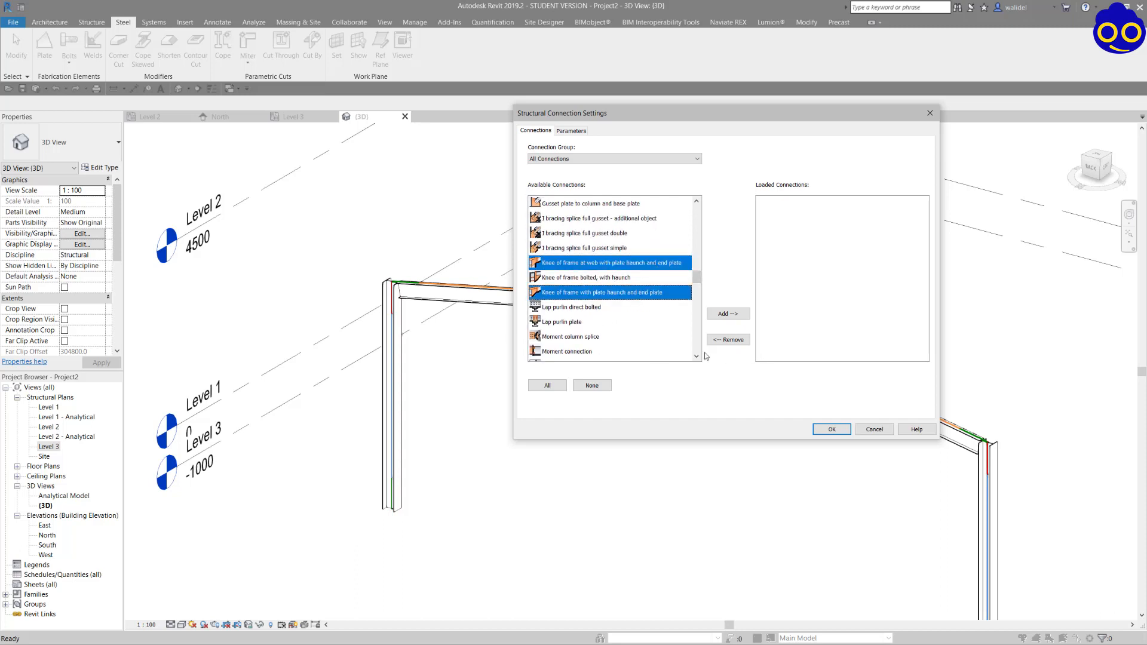
{"action": "left_click", "coordinate": [728, 314]}
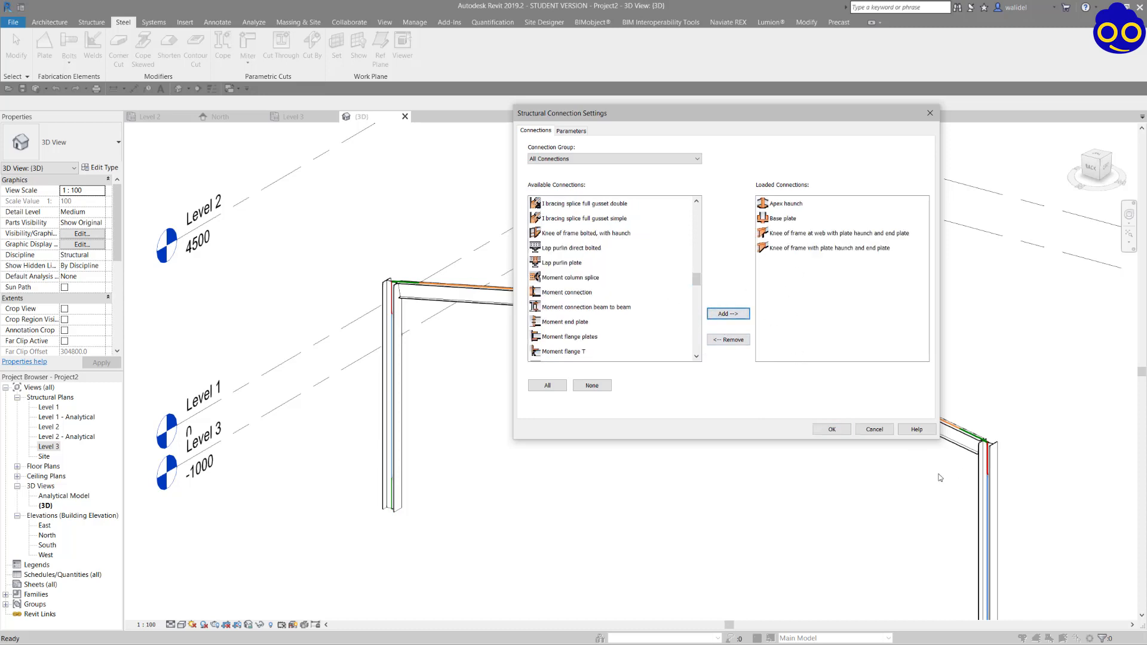
{"action": "left_click", "coordinate": [833, 429]}
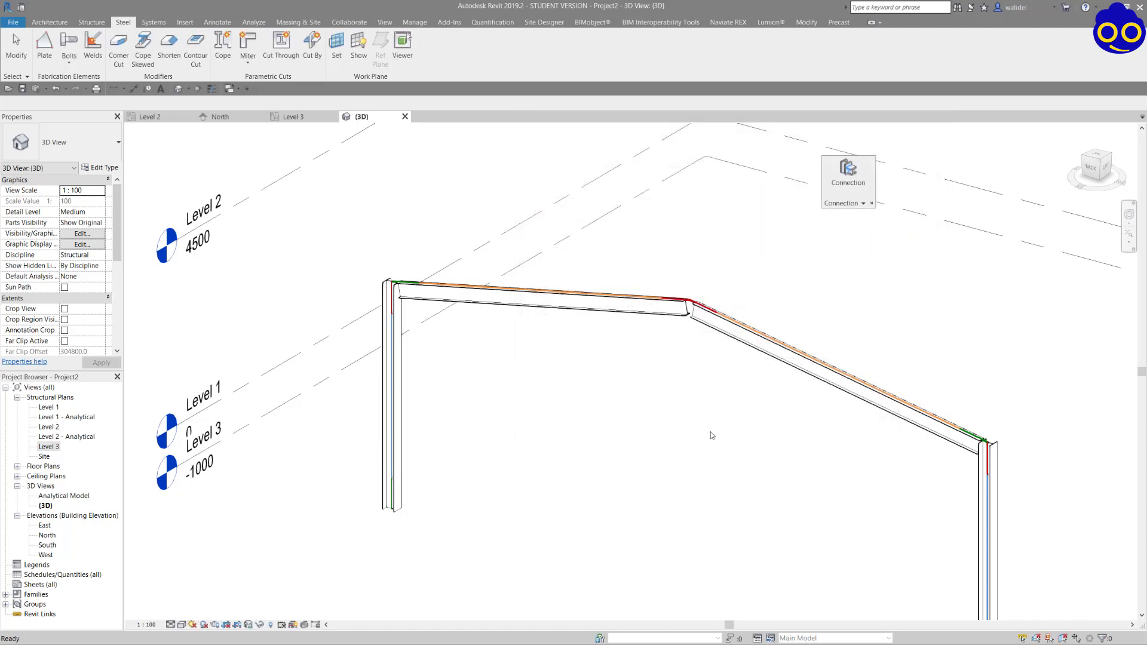
Add a structural connection between the two rafters at the ridge and set its type to Apex haunch.
{"action": "scroll", "coordinate": [701, 308], "scroll_direction": "up", "scroll_amount": 4}
{"action": "scroll", "coordinate": [701, 308], "scroll_direction": "up", "scroll_amount": 2}
{"action": "left_click", "coordinate": [700, 310]}
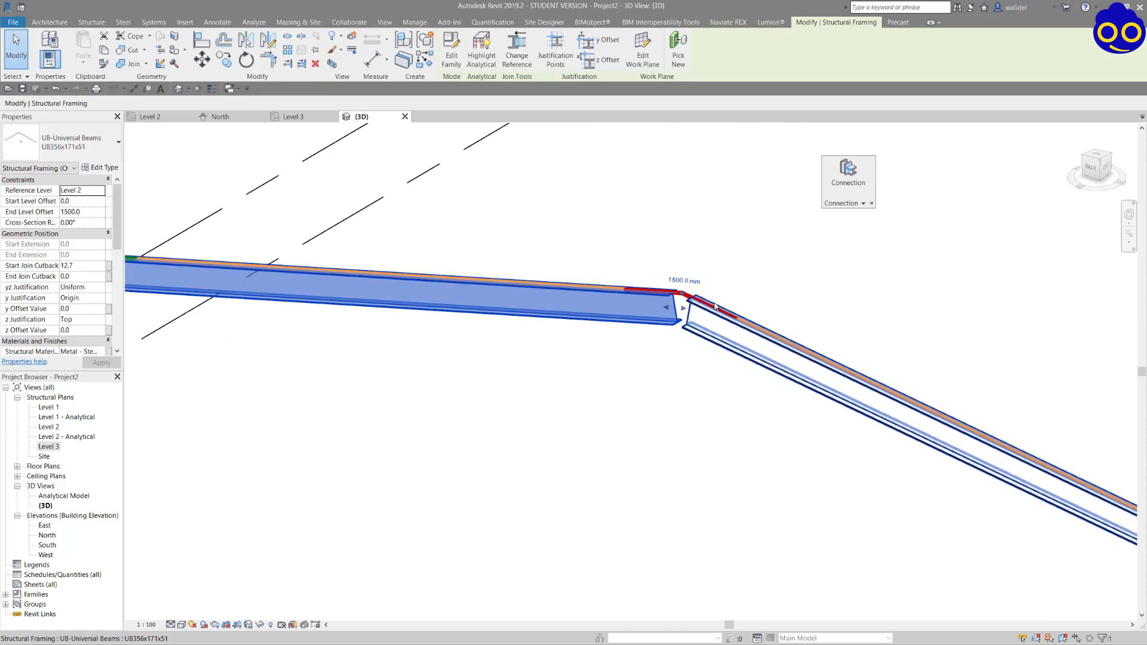
{"action": "left_click", "coordinate": [640, 296]}
{"action": "left_click", "coordinate": [706, 308]}
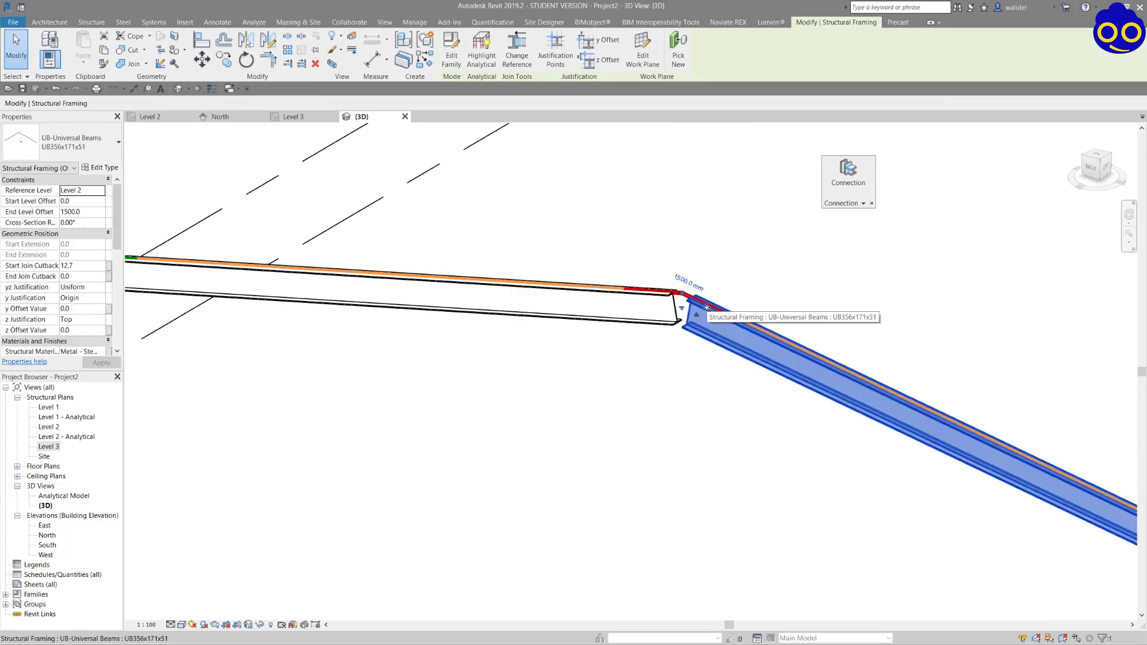
{"action": "left_click", "coordinate": [669, 307], "text": "ctrl"}
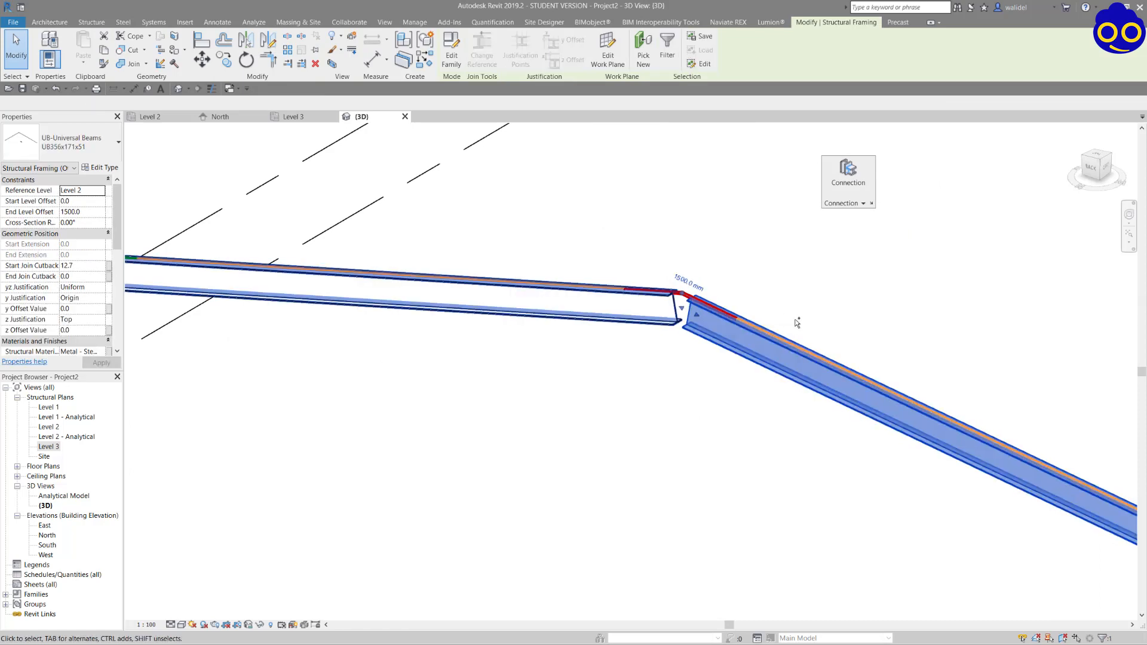
{"action": "left_click", "coordinate": [850, 174]}
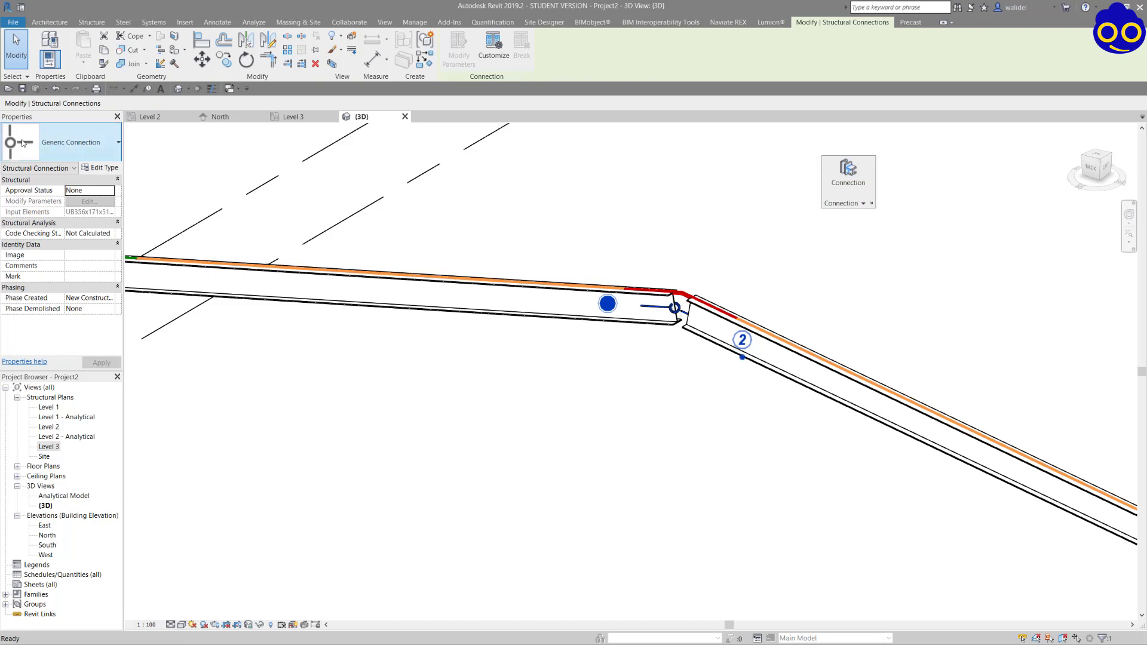
{"action": "left_click", "coordinate": [101, 146]}
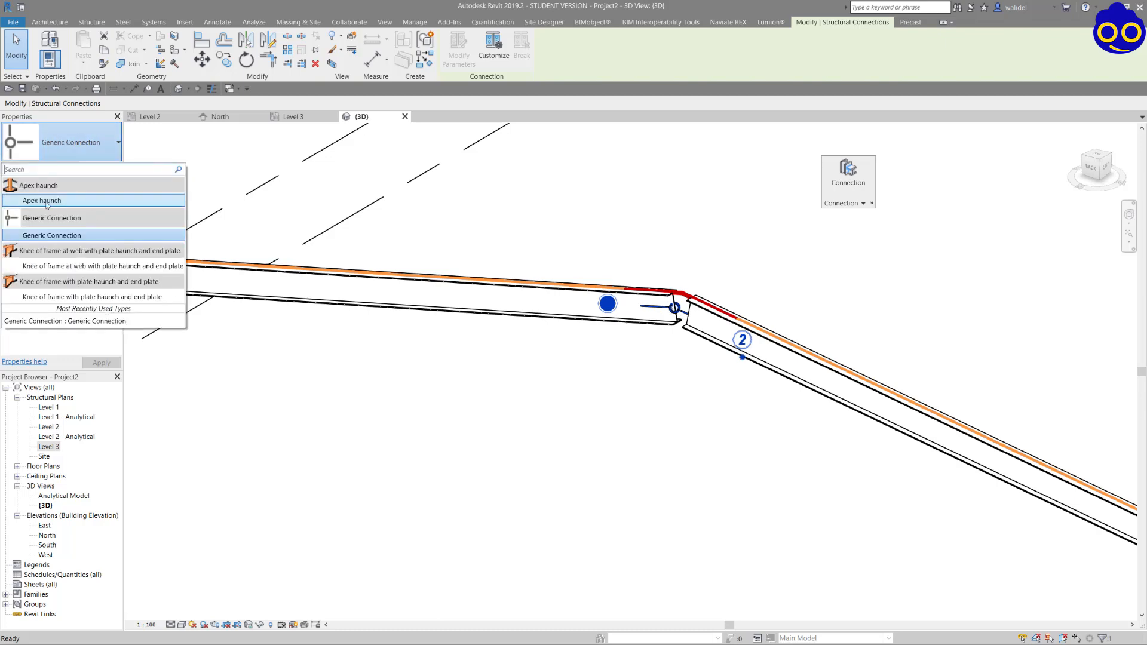
{"action": "left_click", "coordinate": [45, 201]}
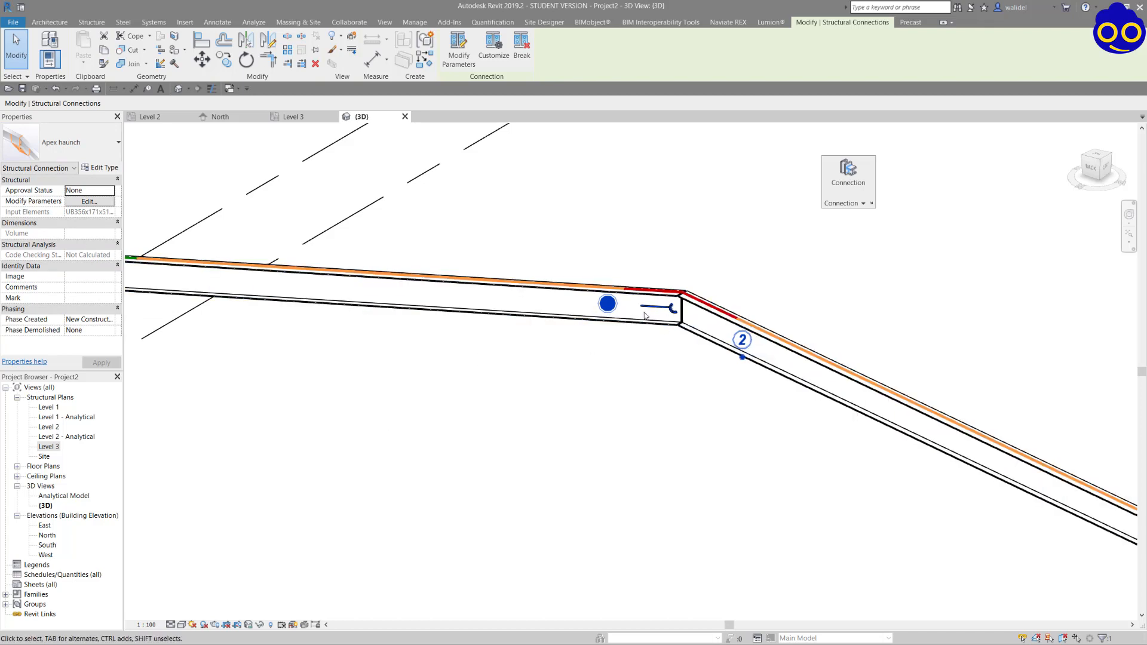
Set the detail level of the 3D view to Fine and look closely at the apex haunch.
{"action": "left_click", "coordinate": [170, 625]}
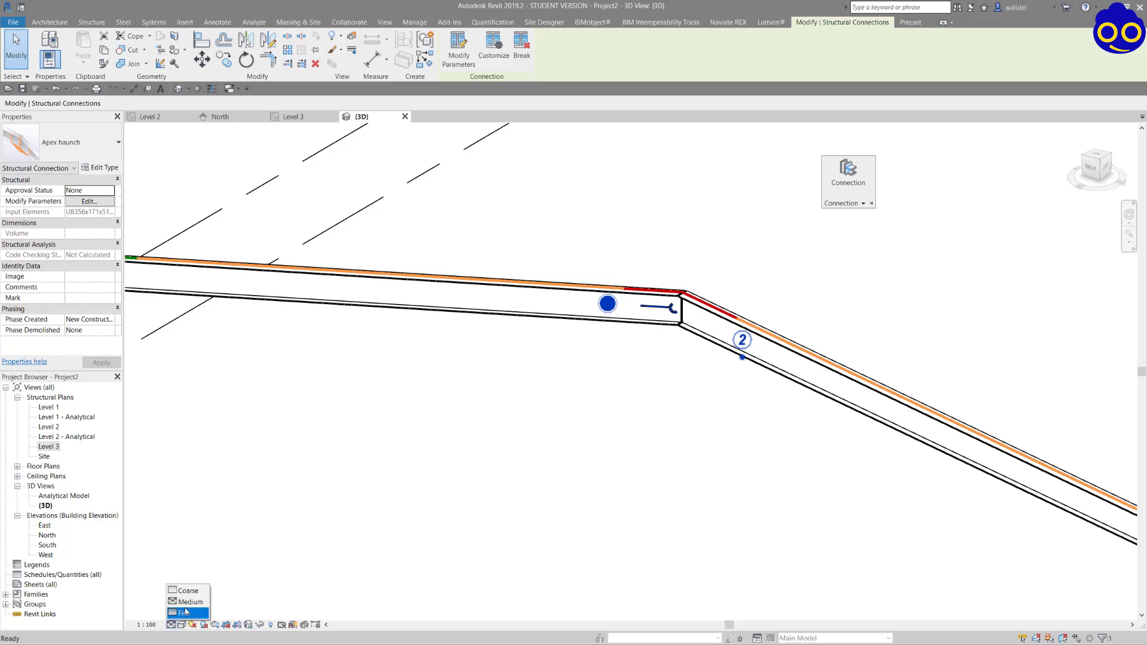
{"action": "left_click", "coordinate": [189, 614]}
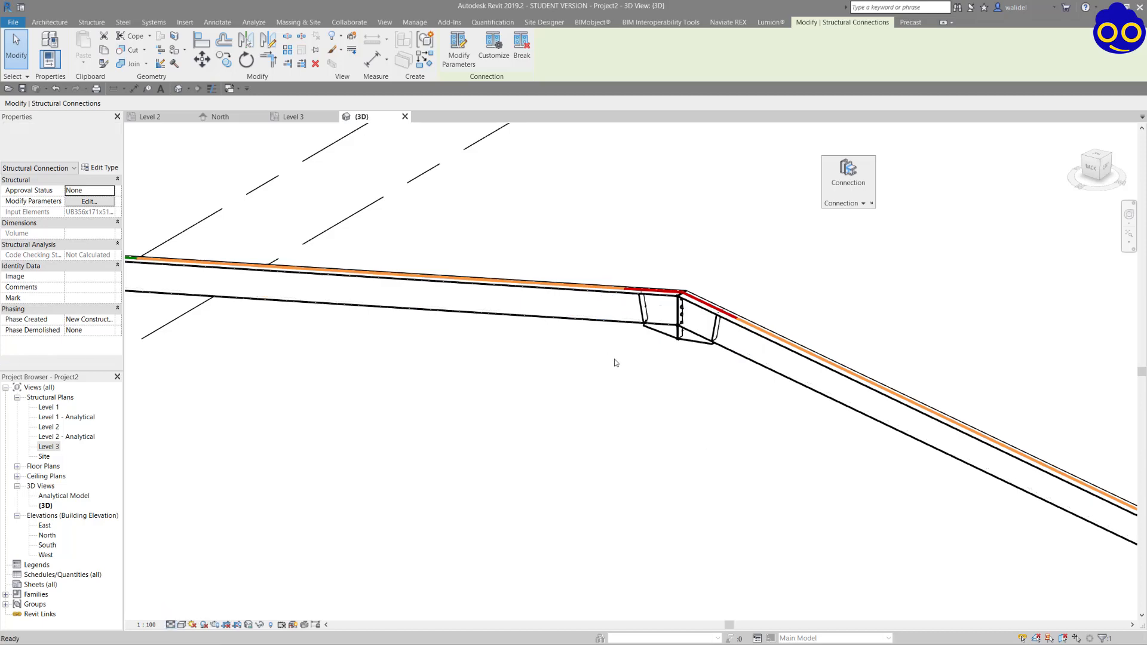
{"action": "left_click", "coordinate": [615, 361]}
{"action": "scroll", "coordinate": [698, 304], "scroll_direction": "up", "scroll_amount": 4}
{"action": "middle_click_drag", "start_coordinate": [720, 361], "coordinate": [719, 312], "text": "shift"}
{"action": "scroll", "coordinate": [693, 405], "scroll_direction": "down", "scroll_amount": 3}
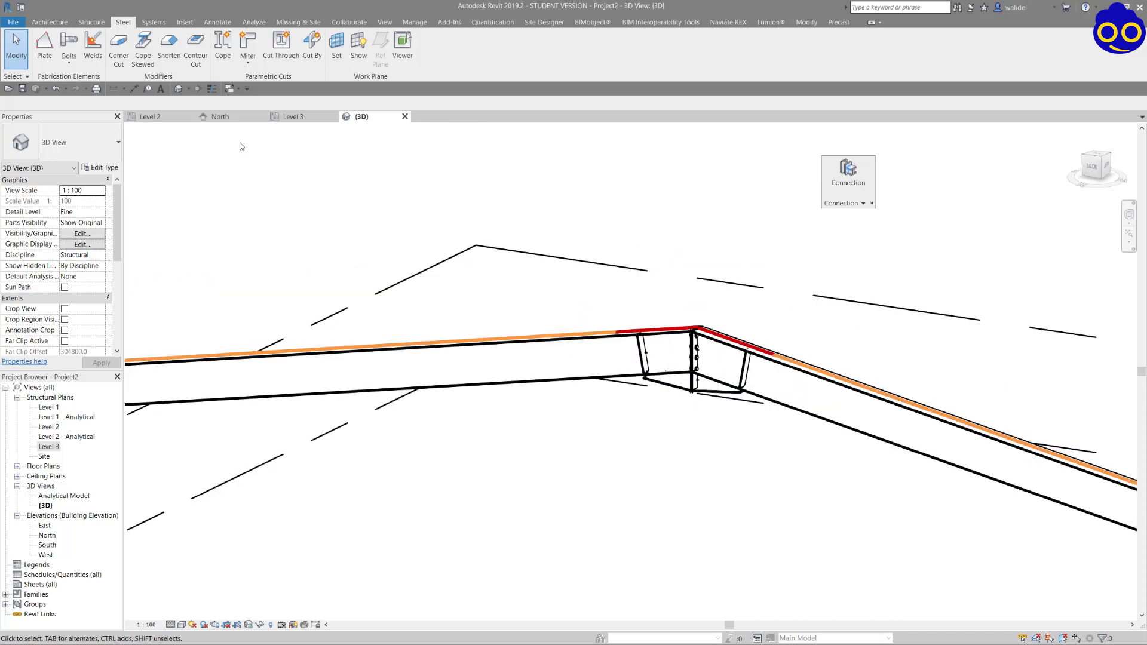
Turn on Thin Lines and inspect the apex haunch connection at the ridge.
{"action": "left_click", "coordinate": [213, 88]}
{"action": "scroll", "coordinate": [691, 371], "scroll_direction": "up", "scroll_amount": 3}
{"action": "scroll", "coordinate": [675, 344], "scroll_direction": "down", "scroll_amount": 4}
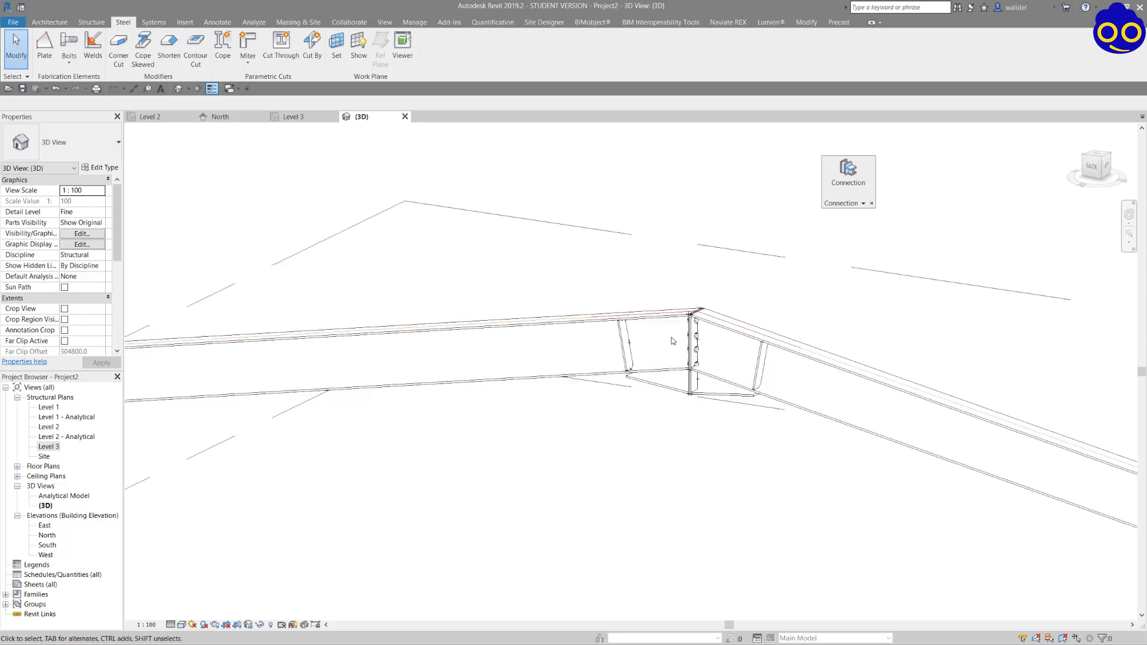
{"action": "middle_click_drag", "start_coordinate": [700, 334], "coordinate": [670, 340], "text": "shift"}
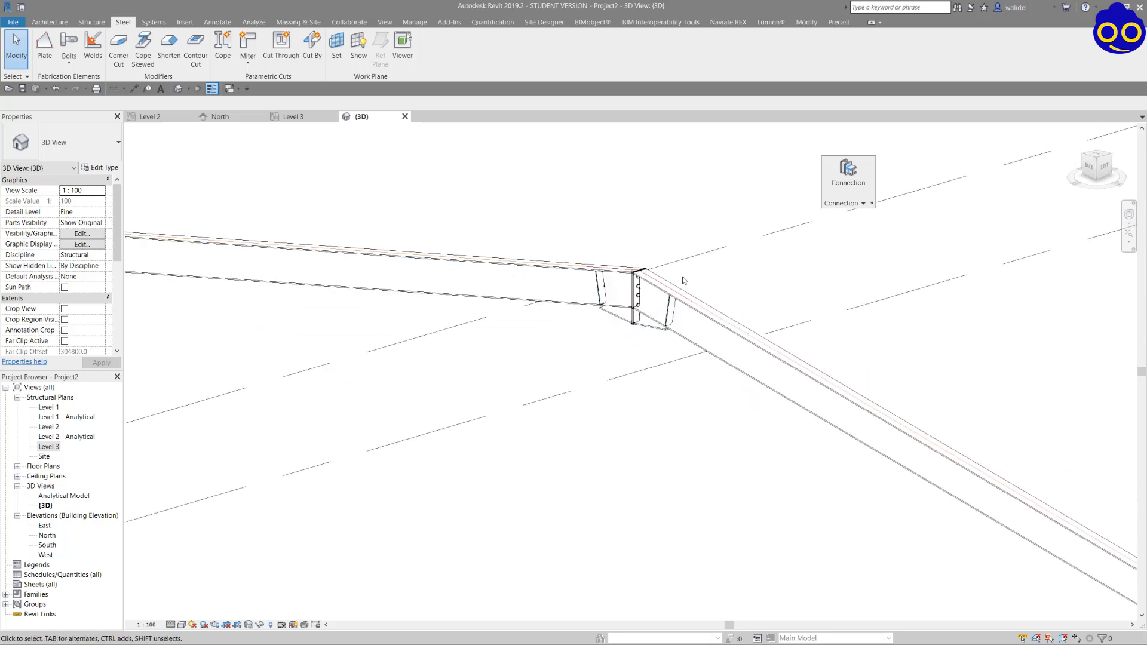
{"action": "scroll", "coordinate": [717, 303], "scroll_direction": "down", "scroll_amount": 5}
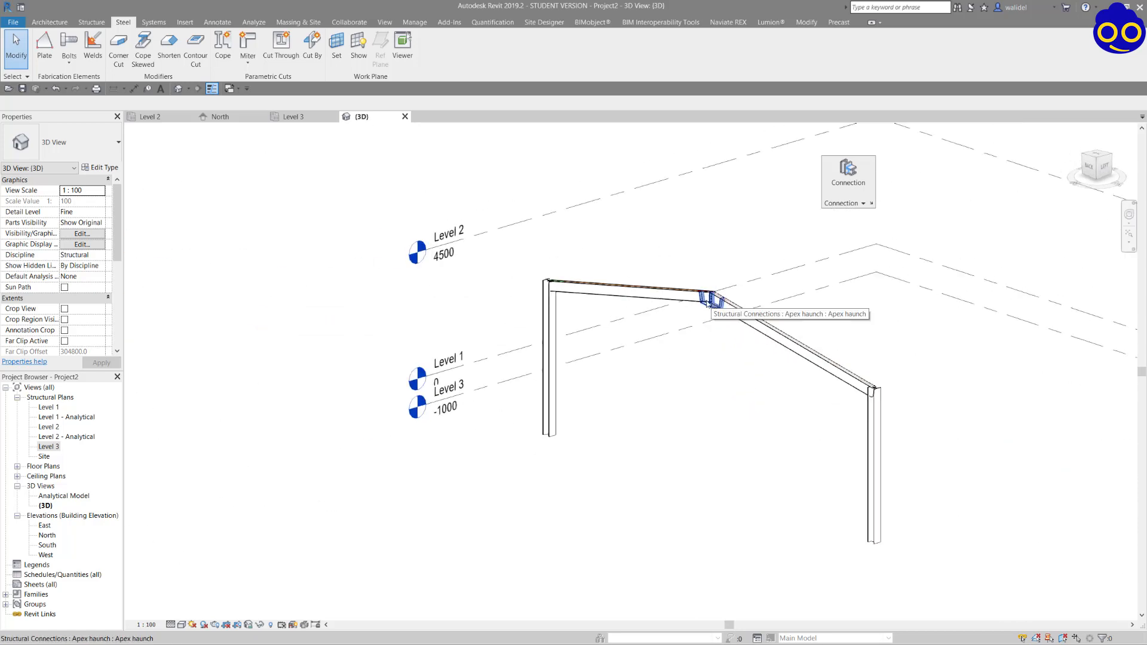
Connect the rafter and column nearest the level markers with the type Knee of frame at web with plate haunch and end plate.
{"action": "scroll", "coordinate": [547, 282], "scroll_direction": "up", "scroll_amount": 2}
{"action": "left_click", "coordinate": [605, 281]}
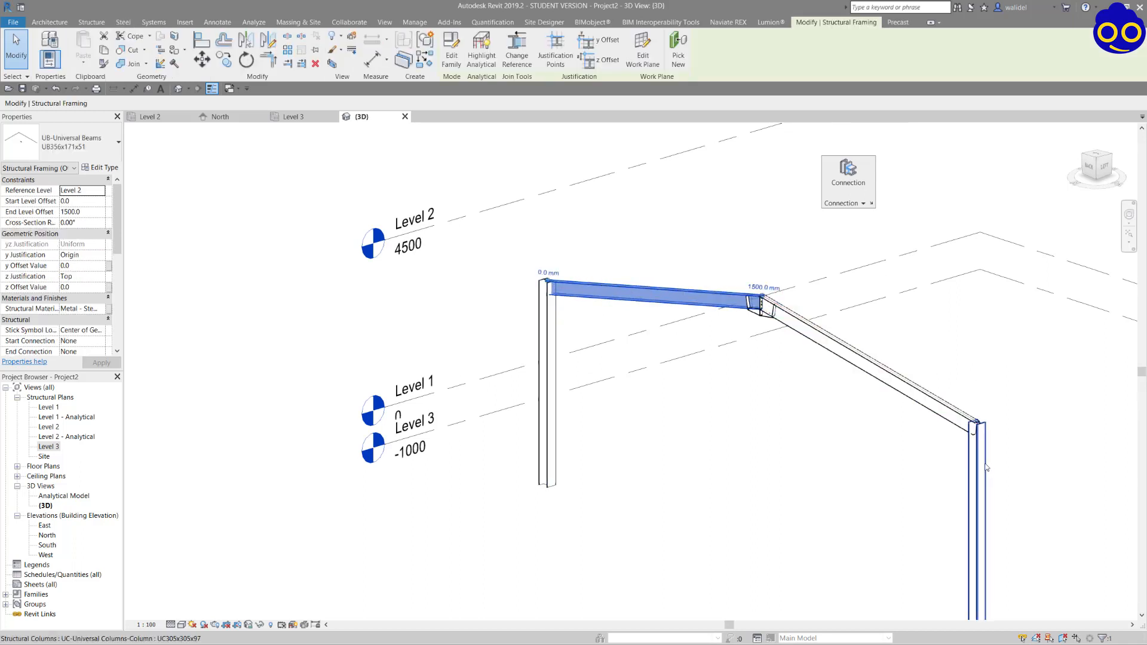
{"action": "left_click", "coordinate": [550, 314], "text": "ctrl"}
{"action": "left_click", "coordinate": [831, 193]}
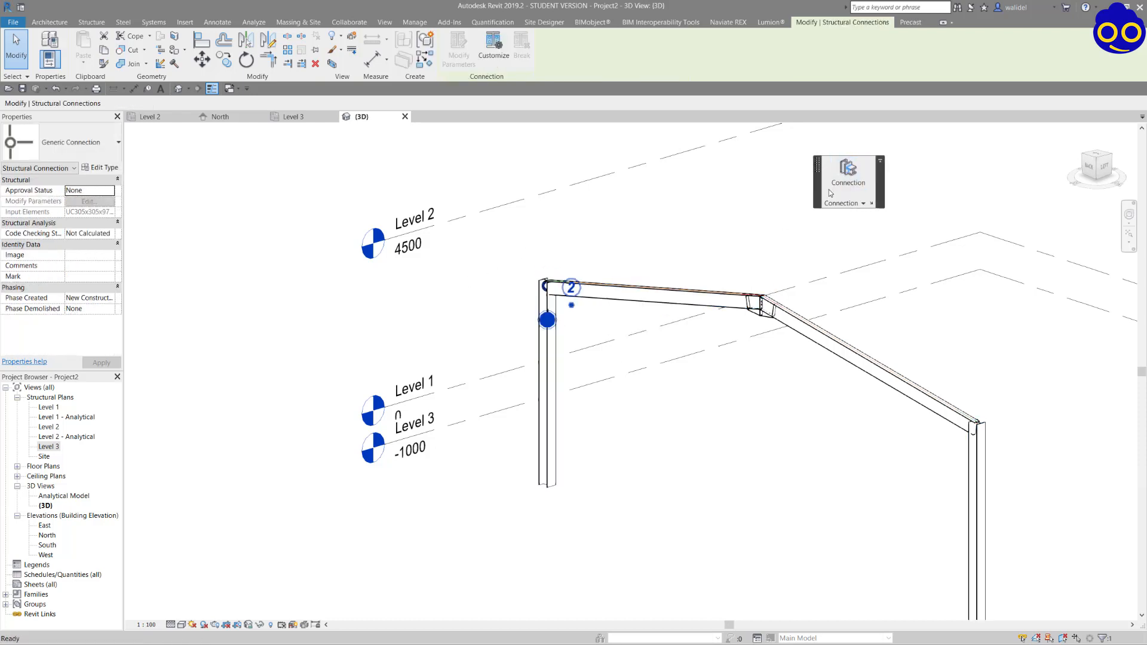
{"action": "left_click", "coordinate": [77, 157]}
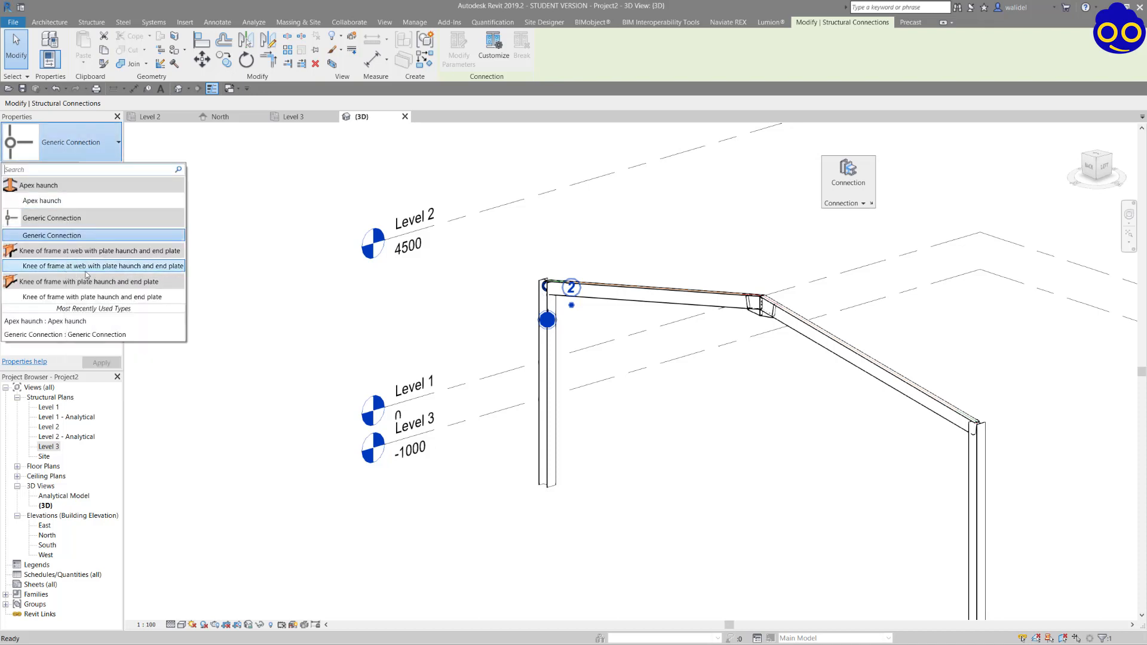
{"action": "left_click", "coordinate": [90, 266]}
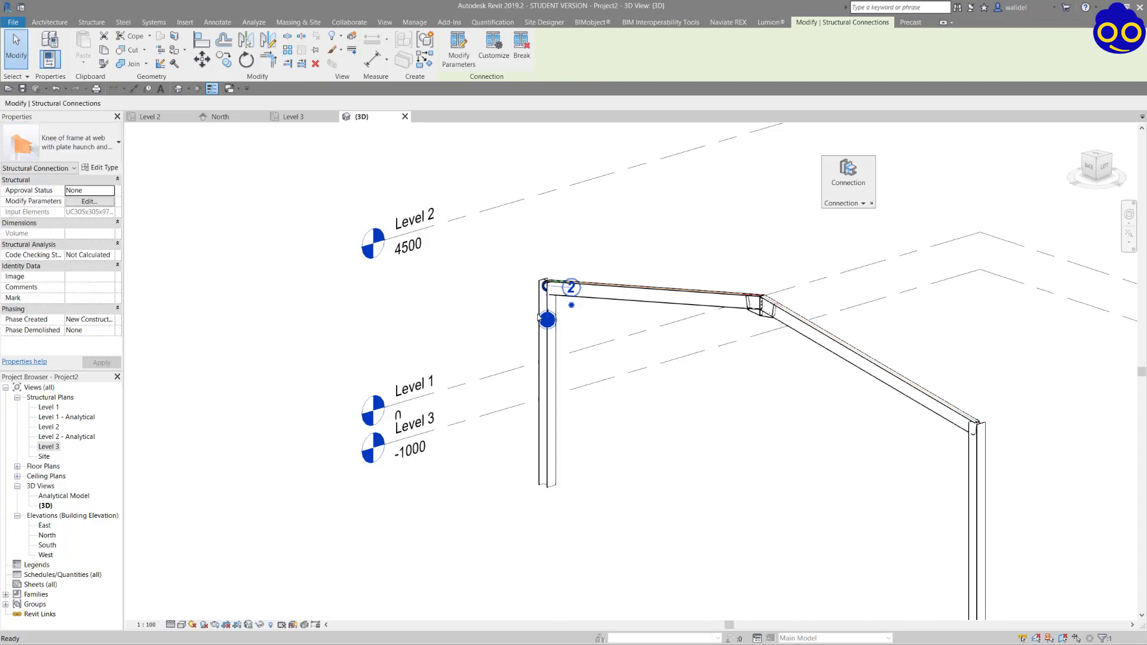
{"action": "middle_click_drag", "start_coordinate": [545, 295], "coordinate": [649, 359], "text": "shift"}
{"action": "left_click", "coordinate": [605, 230]}
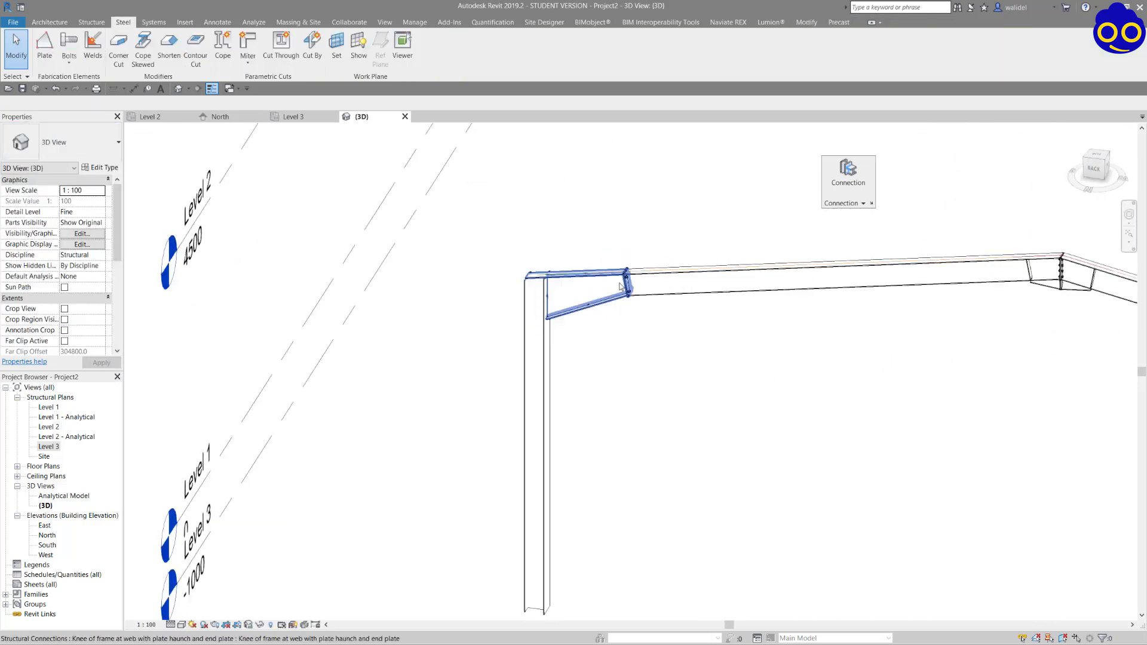
Set the knee connection's haunch length to 2100 and check the lengthened haunch with its end plate splice.
{"action": "scroll", "coordinate": [628, 294], "scroll_direction": "up", "scroll_amount": 3}
{"action": "middle_click_drag", "start_coordinate": [629, 294], "coordinate": [696, 301], "text": "shift"}
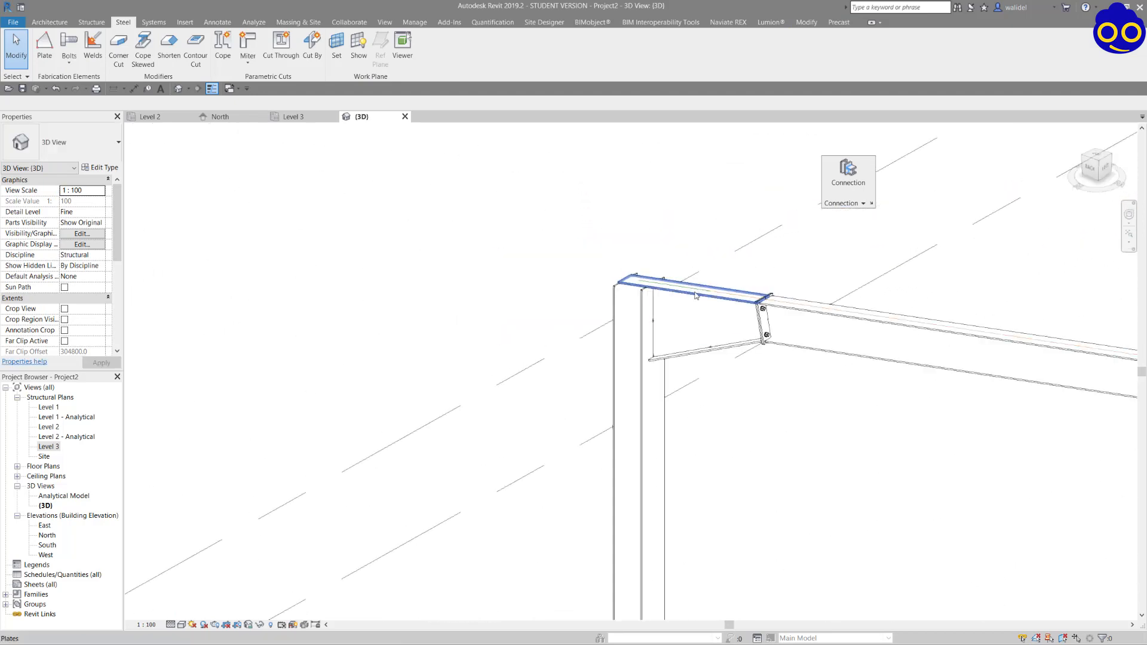
{"action": "left_click", "coordinate": [696, 300]}
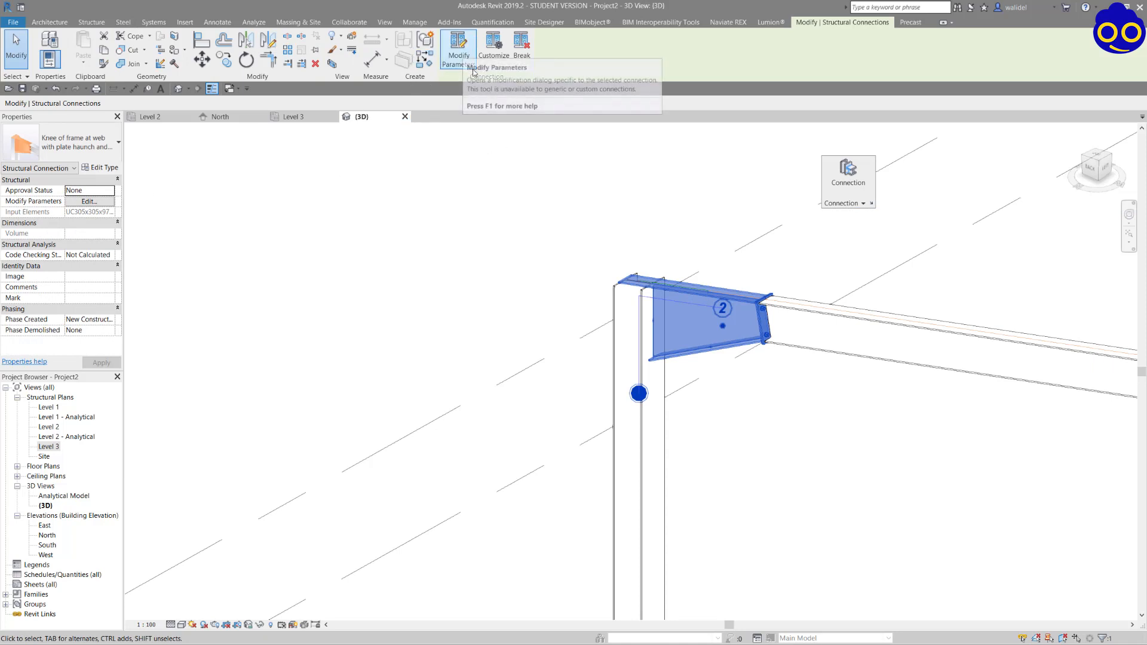
{"action": "left_click", "coordinate": [466, 55]}
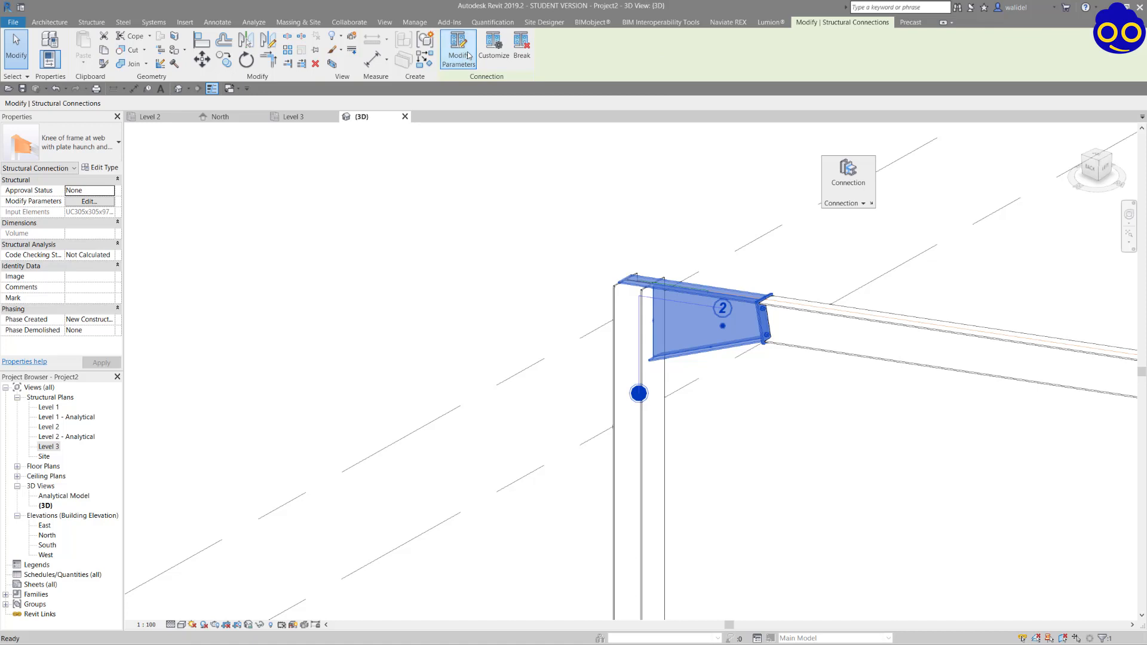
{"action": "left_click_drag", "start_coordinate": [270, 84], "coordinate": [317, 84]}
{"action": "double_click", "coordinate": [297, 111]}
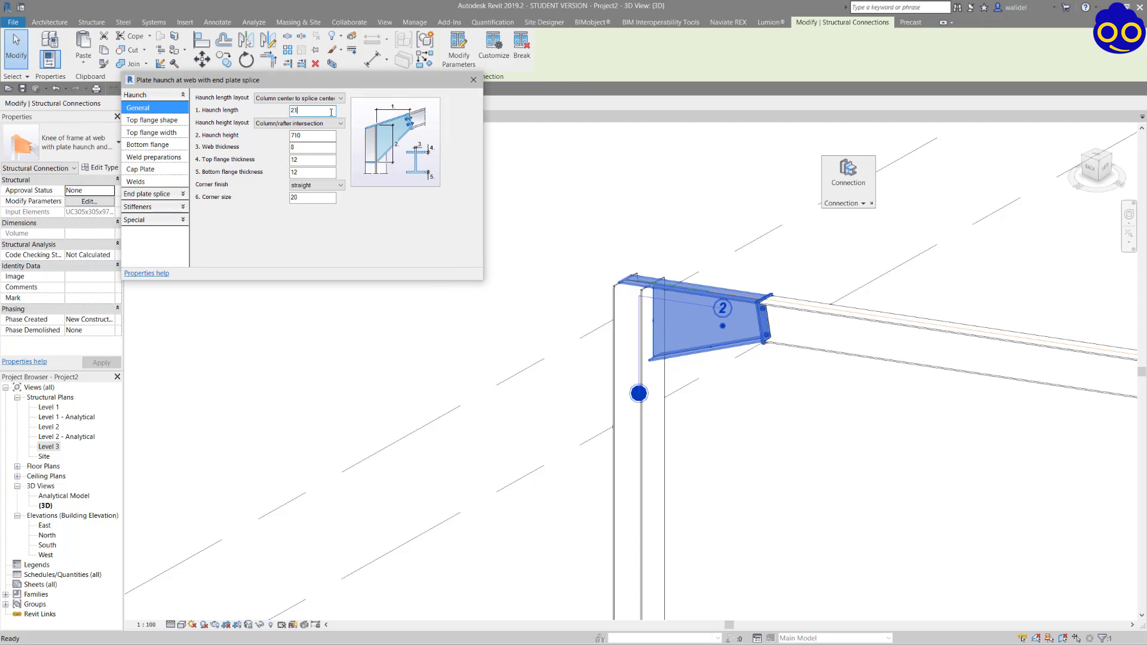
{"action": "type", "text": "2100"}
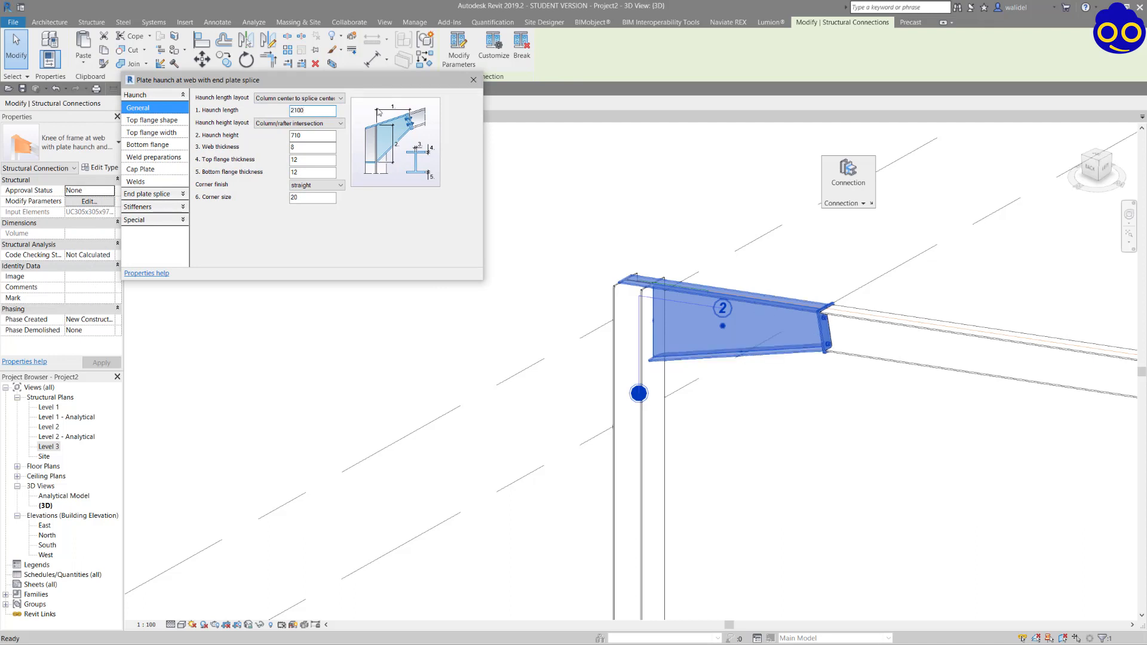
{"action": "left_click", "coordinate": [473, 80]}
{"action": "left_click", "coordinate": [762, 269]}
{"action": "scroll", "coordinate": [823, 313], "scroll_direction": "up", "scroll_amount": 3}
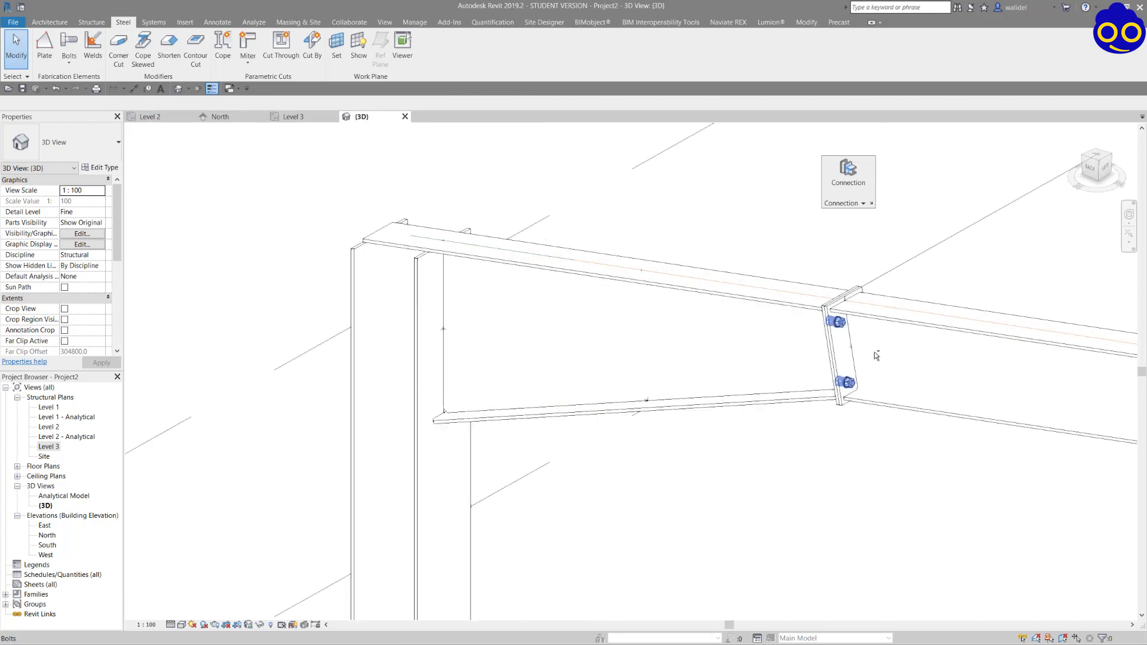
{"action": "middle_click_drag", "start_coordinate": [876, 356], "coordinate": [667, 383], "text": "shift"}
{"action": "scroll", "coordinate": [676, 338], "scroll_direction": "down", "scroll_amount": 7}
Connect the other rafter and its column with the type Knee of frame at web with plate haunch and end plate.
{"action": "middle_click_drag", "start_coordinate": [750, 356], "coordinate": [624, 373], "text": "shift"}
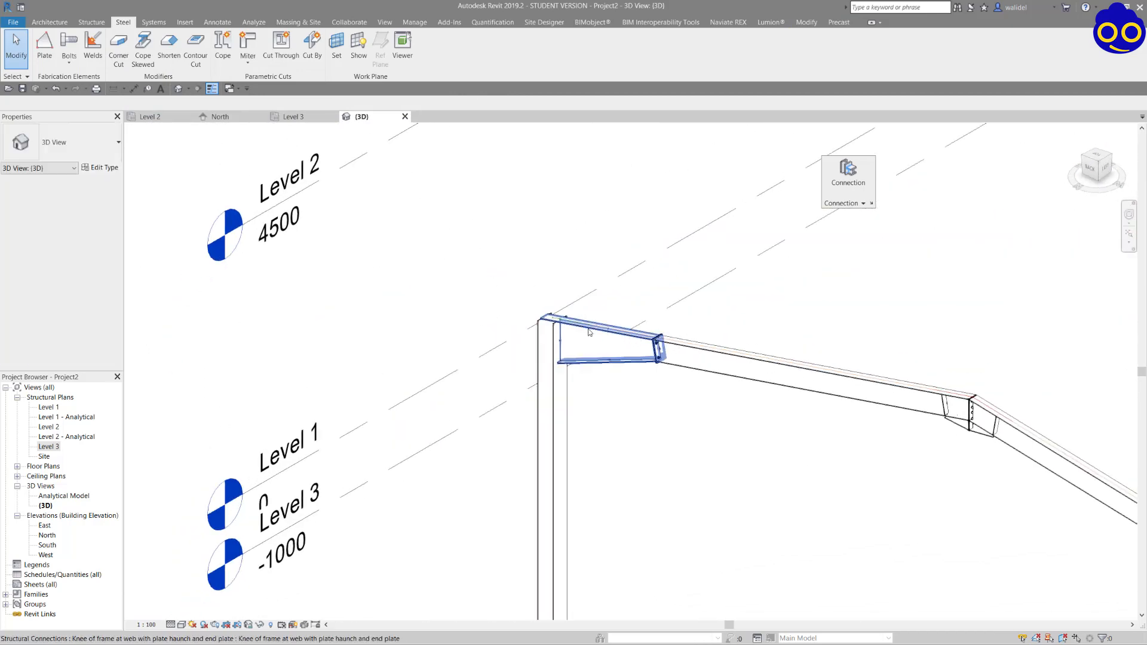
{"action": "scroll", "coordinate": [591, 329], "scroll_direction": "down", "scroll_amount": 3}
{"action": "middle_click_drag", "start_coordinate": [962, 479], "coordinate": [848, 405]}
{"action": "scroll", "coordinate": [848, 405], "scroll_direction": "up", "scroll_amount": 1}
{"action": "left_click", "coordinate": [888, 426]}
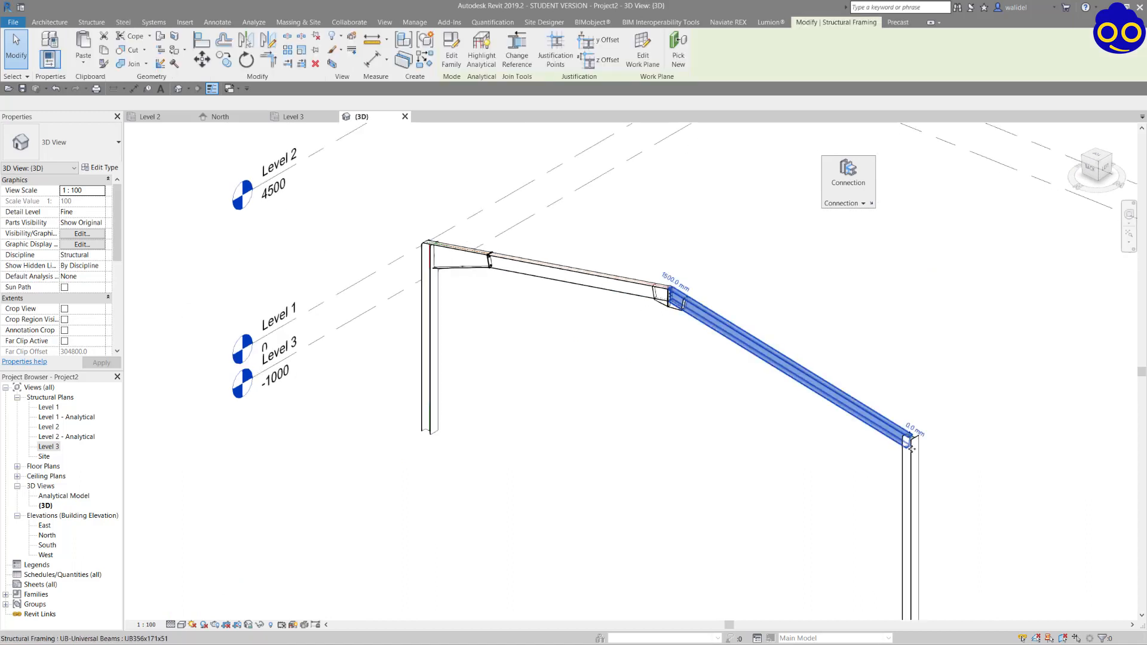
{"action": "left_click", "coordinate": [916, 453], "text": "ctrl"}
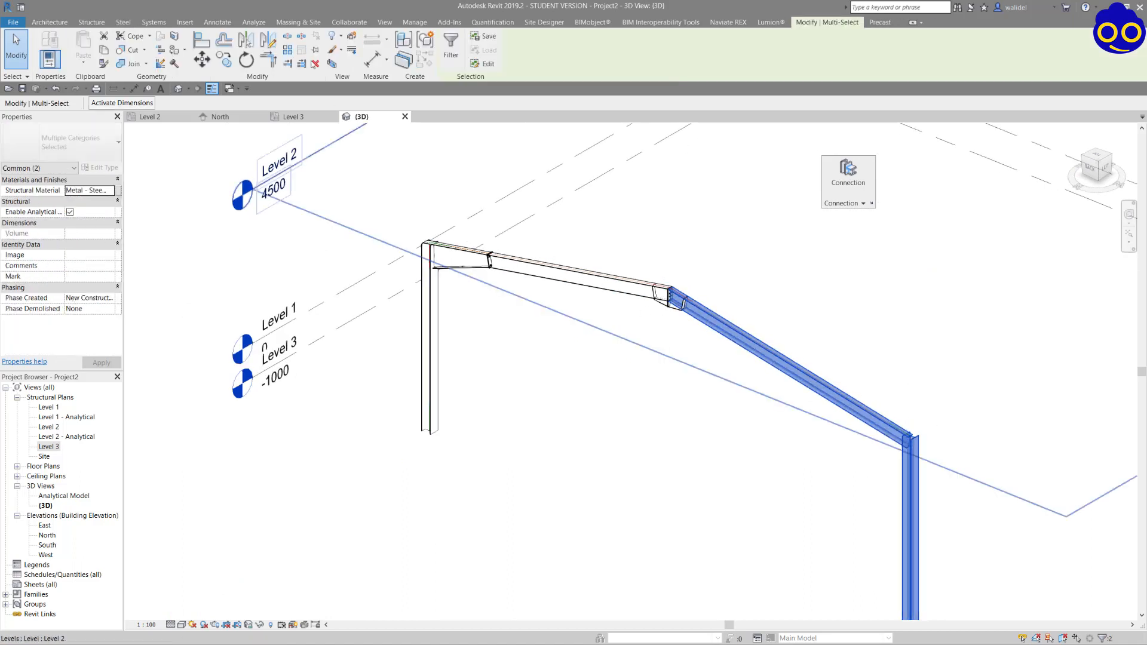
{"action": "left_click", "coordinate": [848, 173]}
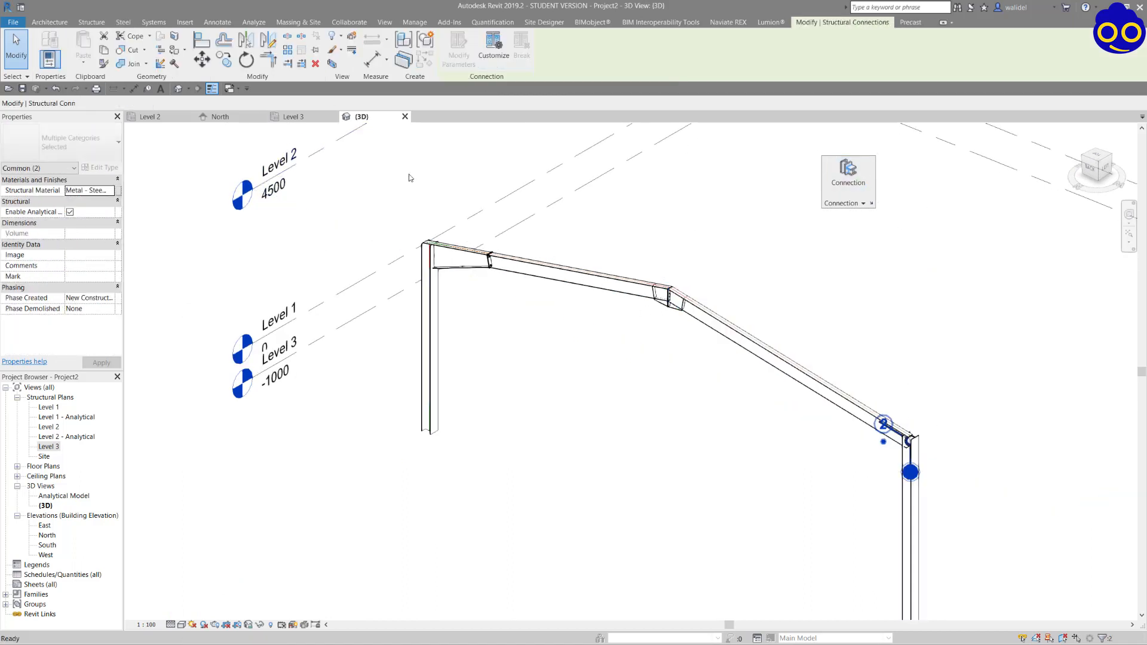
{"action": "left_click", "coordinate": [82, 144]}
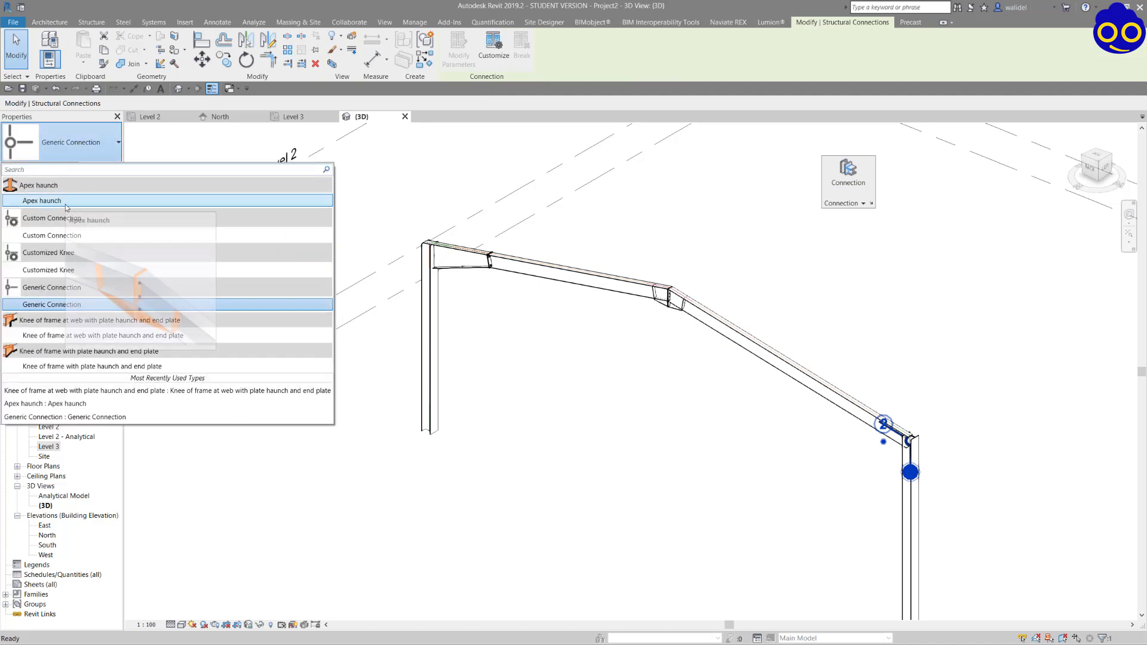
{"action": "left_click", "coordinate": [60, 336]}
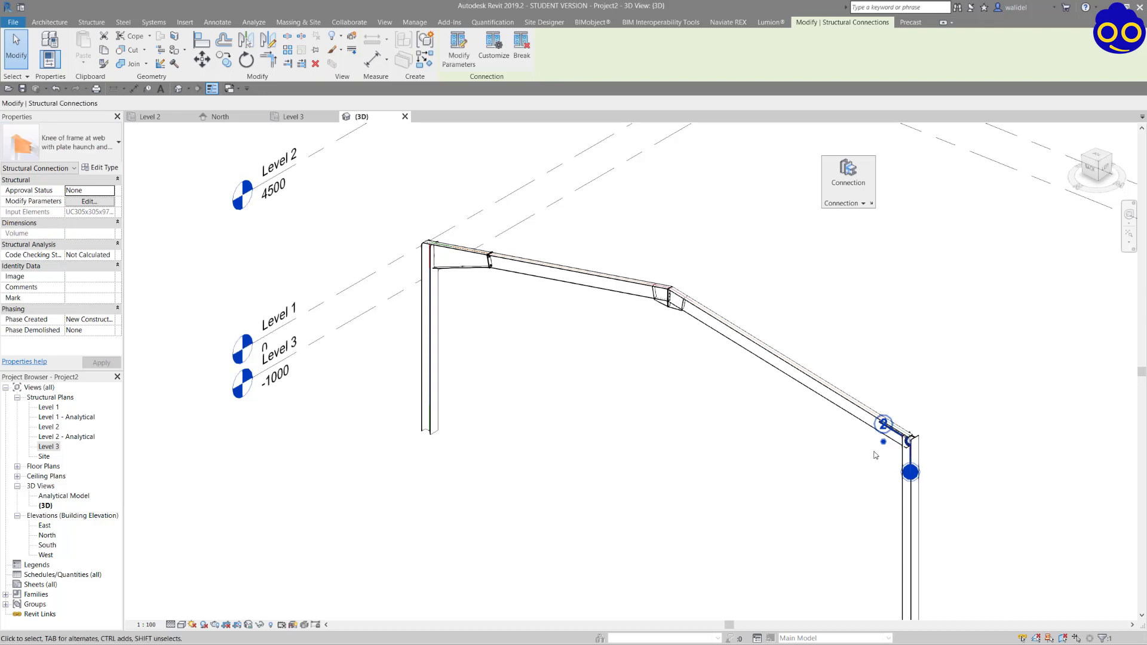
{"action": "scroll", "coordinate": [912, 431], "scroll_direction": "up", "scroll_amount": 5}
{"action": "left_click", "coordinate": [852, 400]}
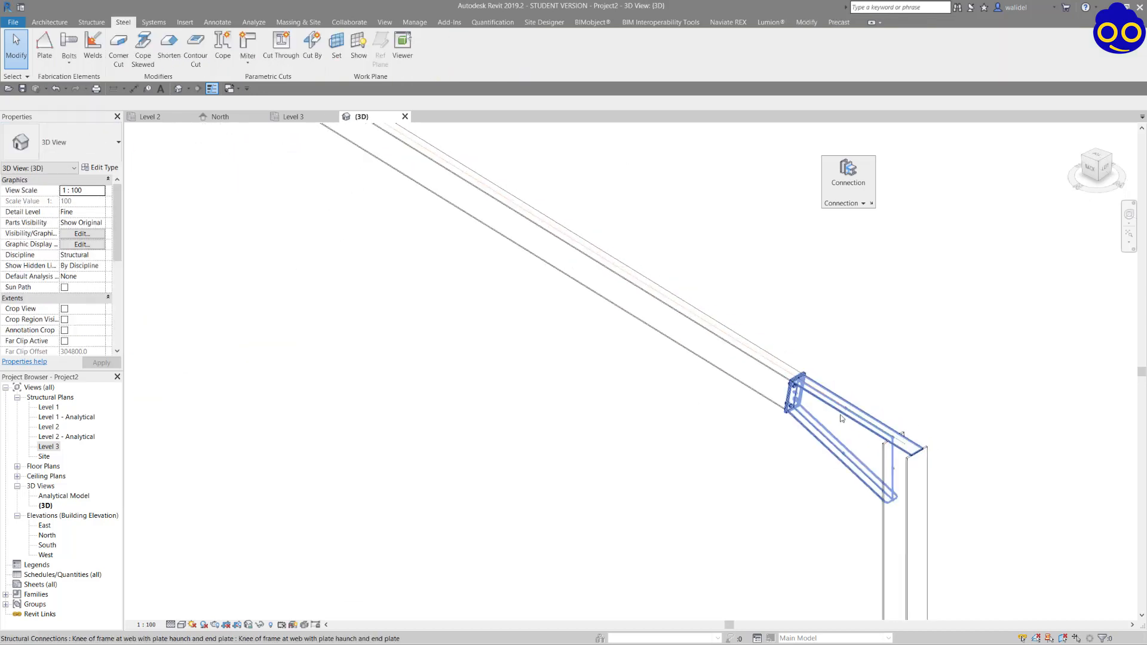
{"action": "left_click", "coordinate": [841, 415]}
{"action": "left_click", "coordinate": [493, 52]}
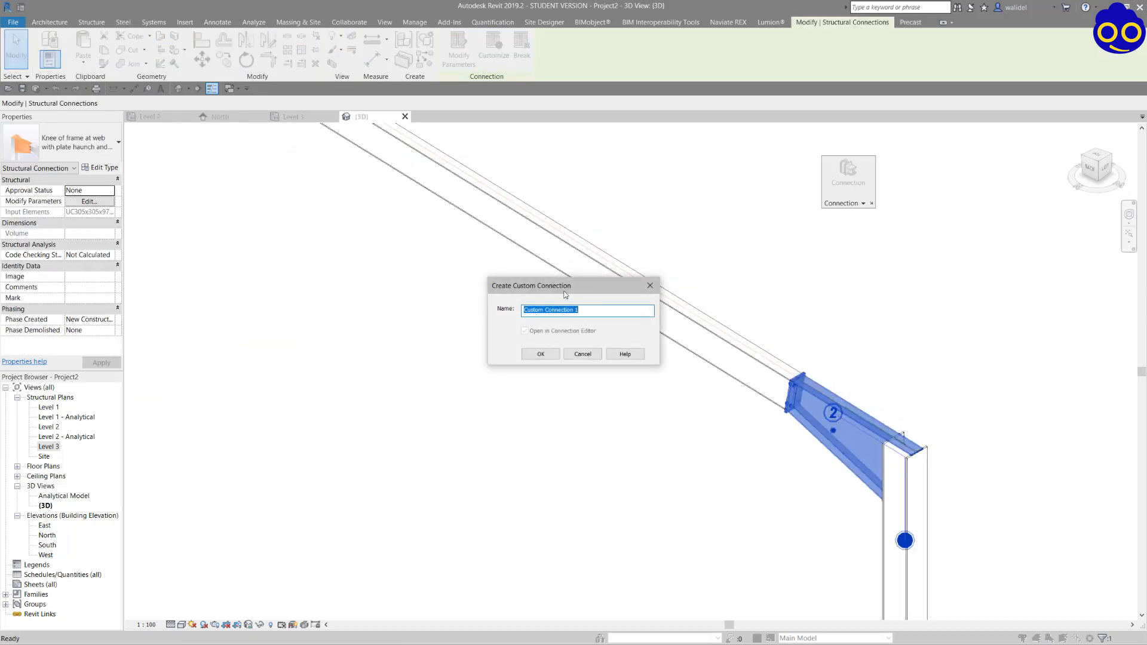
{"action": "left_click", "coordinate": [583, 354]}
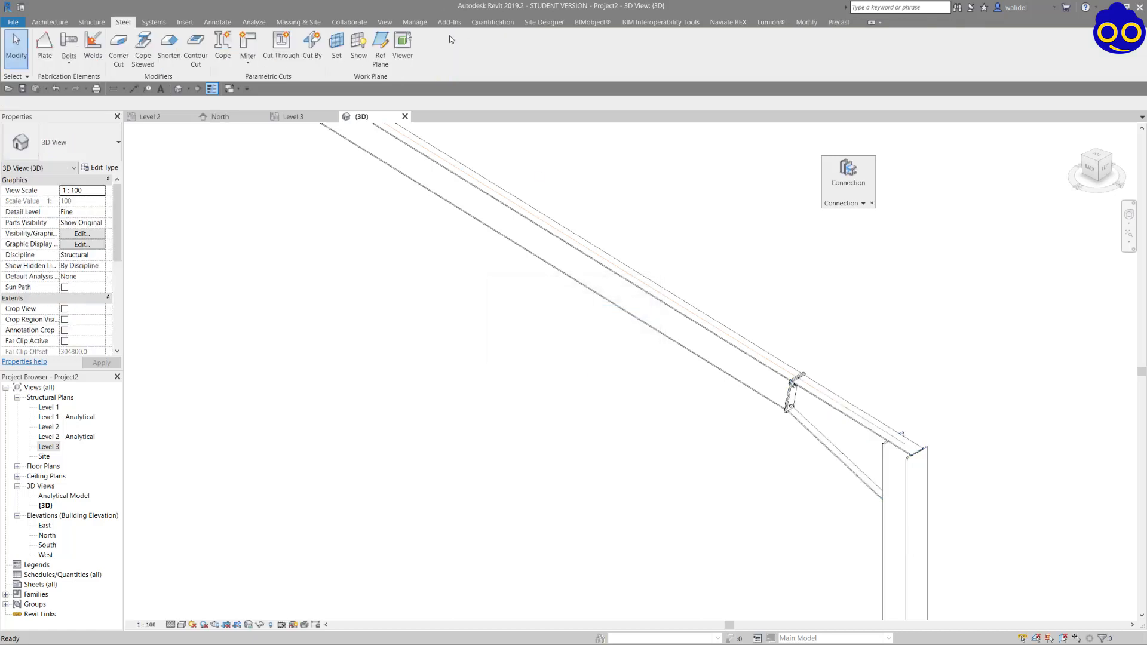
Set the haunch length of the second knee connection to 2100.
{"action": "left_click", "coordinate": [830, 409]}
{"action": "left_click", "coordinate": [459, 53]}
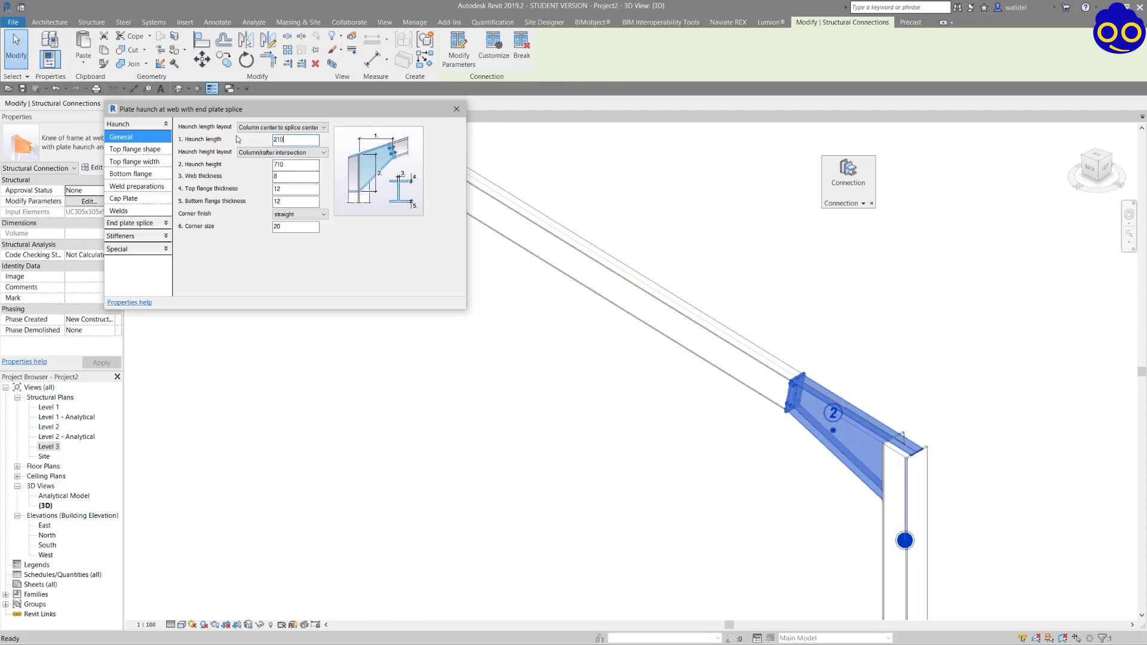
{"action": "left_click", "coordinate": [458, 110]}
{"action": "left_click", "coordinate": [763, 257]}
Add a Base plate connection to the foot of the column nearest the level markers and look at it up close.
{"action": "scroll", "coordinate": [780, 339], "scroll_direction": "down", "scroll_amount": 3}
{"action": "middle_click_drag", "start_coordinate": [645, 337], "coordinate": [795, 317], "text": "shift"}
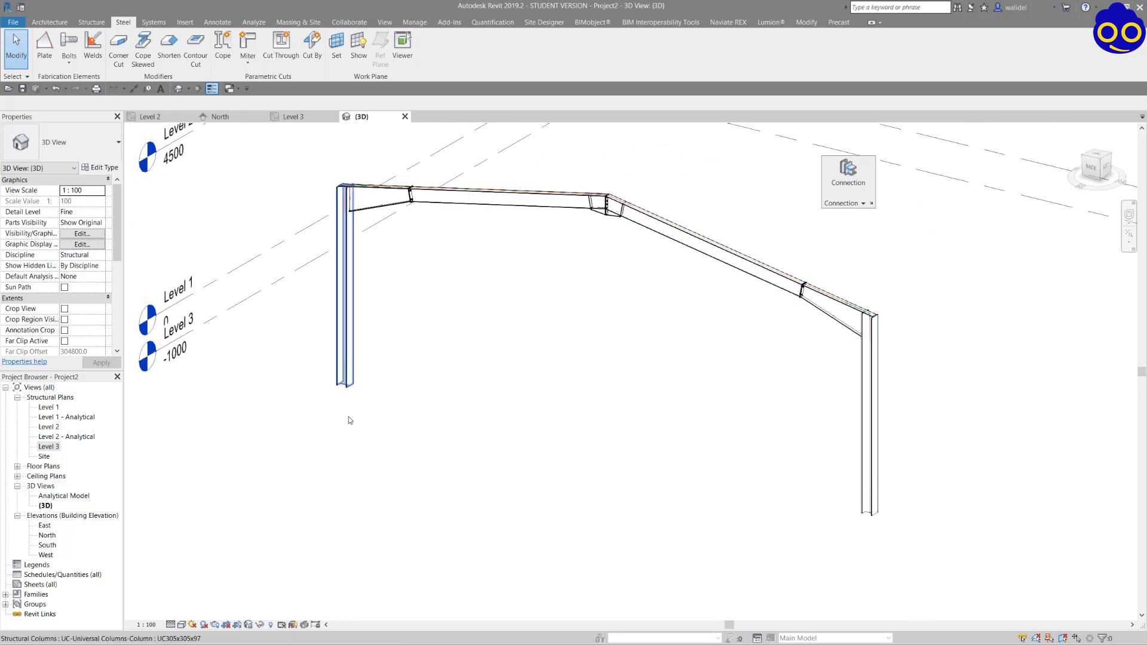
{"action": "middle_click_drag", "start_coordinate": [440, 418], "coordinate": [277, 320], "text": "shift"}
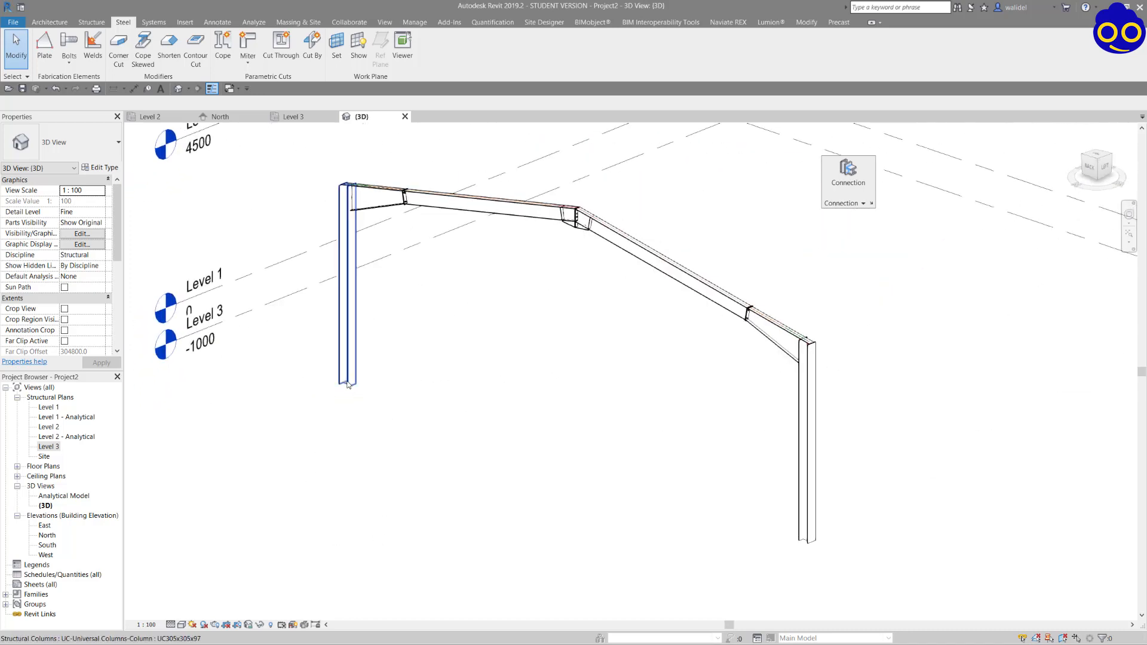
{"action": "left_click", "coordinate": [341, 328]}
{"action": "scroll", "coordinate": [328, 334], "scroll_direction": "up", "scroll_amount": 3}
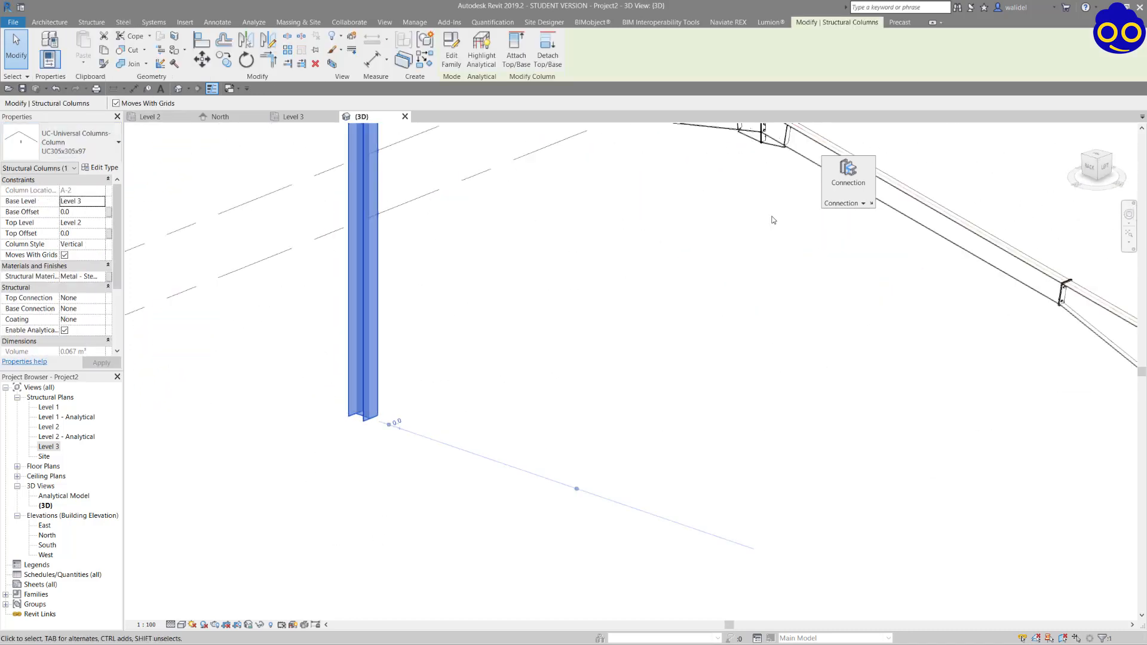
{"action": "left_click", "coordinate": [848, 170]}
{"action": "left_click", "coordinate": [81, 149]}
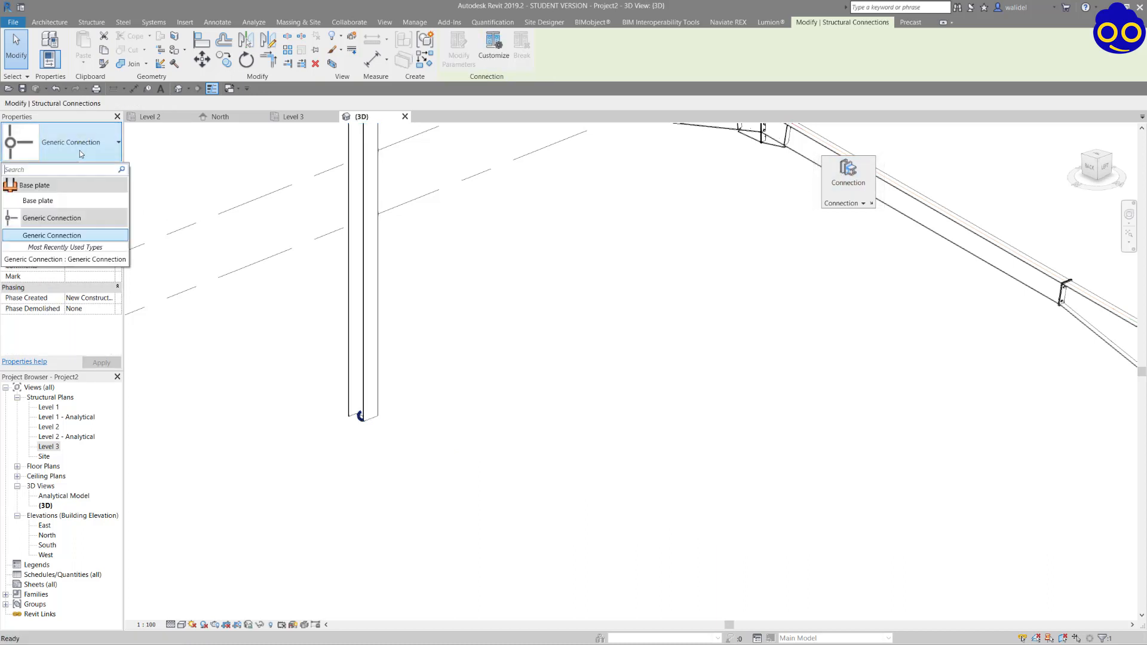
{"action": "left_click", "coordinate": [73, 201]}
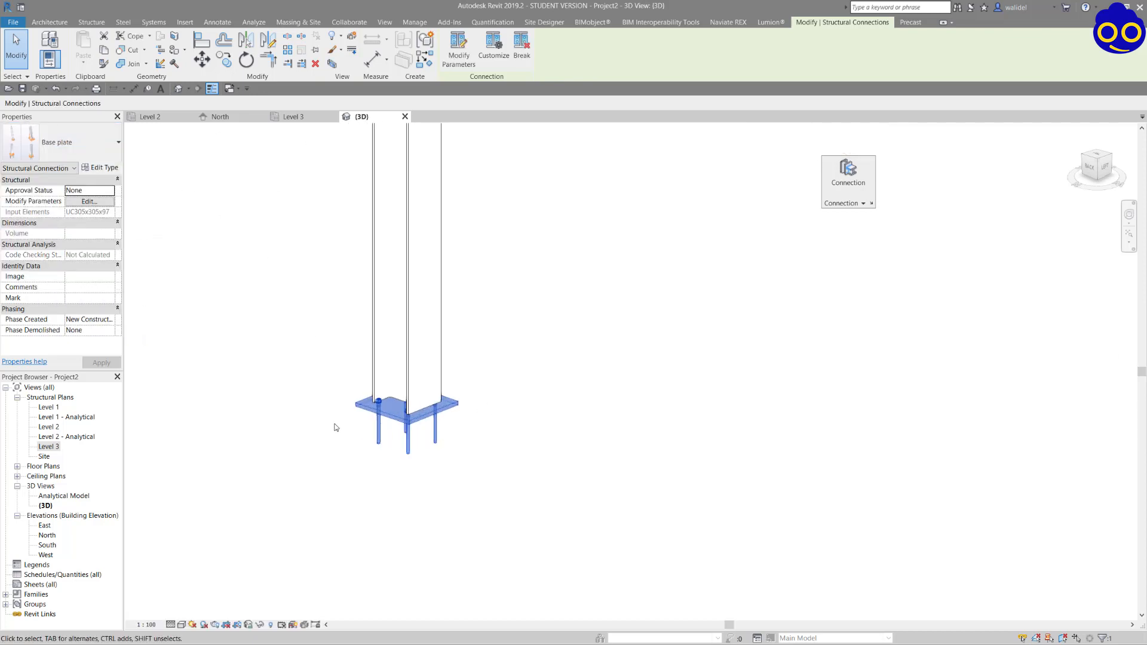
{"action": "middle_click_drag", "start_coordinate": [335, 427], "coordinate": [453, 469], "text": "shift"}
{"action": "scroll", "coordinate": [584, 361], "scroll_direction": "up", "scroll_amount": 3}
{"action": "scroll", "coordinate": [621, 373], "scroll_direction": "down", "scroll_amount": 2}
{"action": "scroll", "coordinate": [429, 388], "scroll_direction": "up", "scroll_amount": 2}
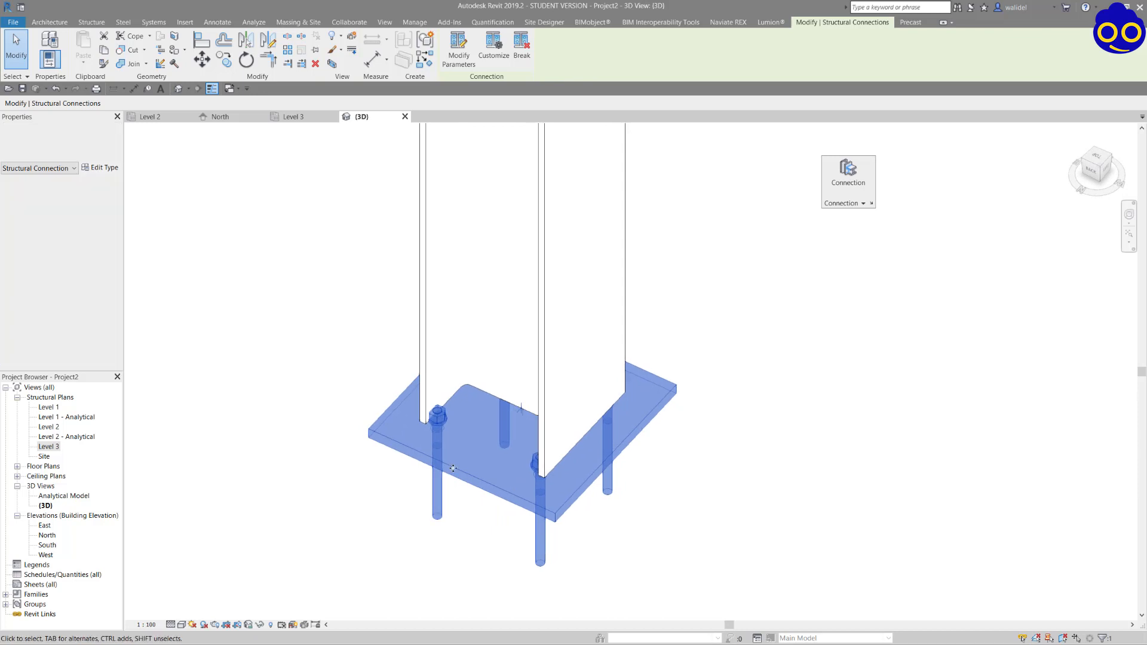
Turn off equal projections in the base plate's dimensions and set projections 1 to 4 to 150 each.
{"action": "left_click", "coordinate": [467, 45]}
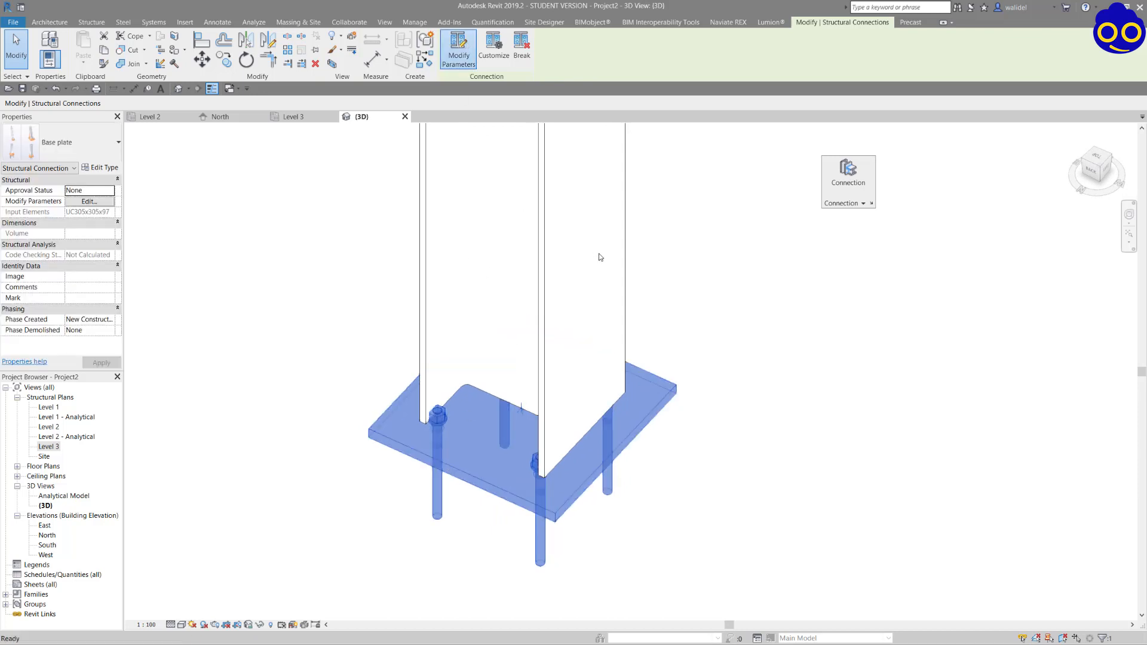
{"action": "left_click_drag", "start_coordinate": [285, 137], "coordinate": [834, 117]}
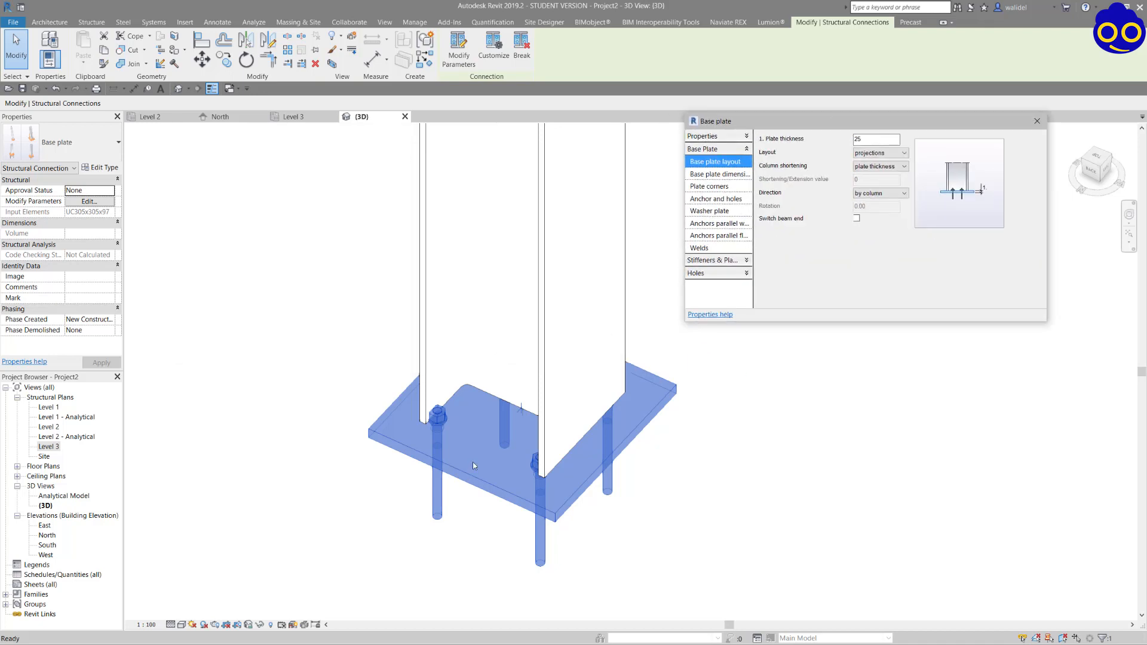
{"action": "double_click", "coordinate": [865, 139]}
{"action": "left_click", "coordinate": [718, 174]}
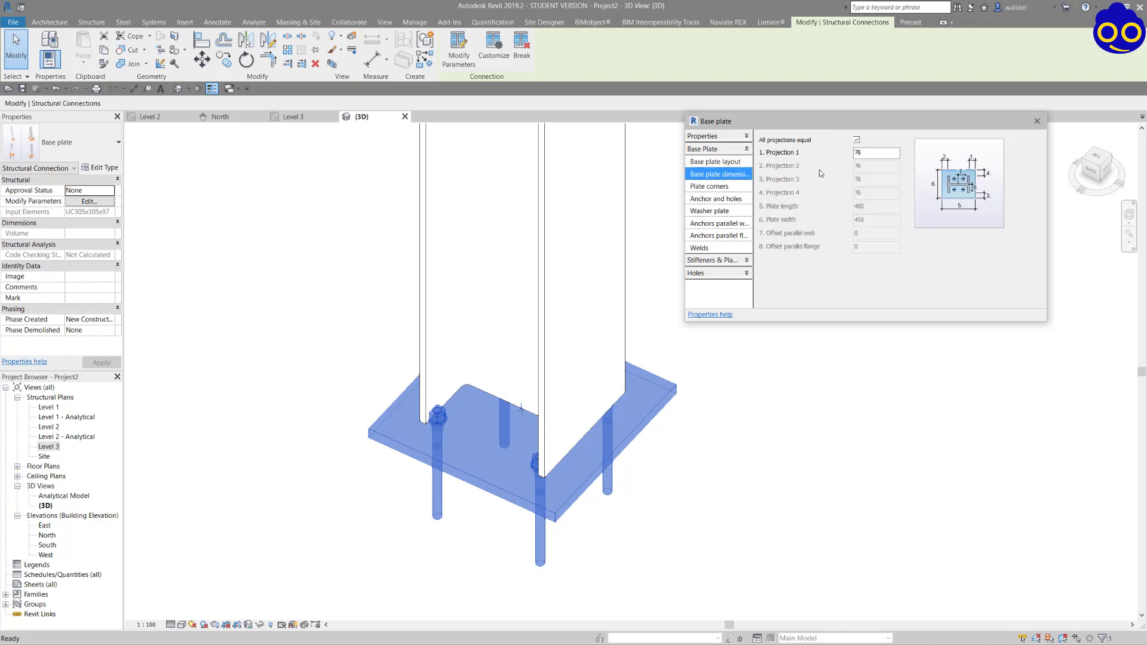
{"action": "left_click", "coordinate": [856, 140]}
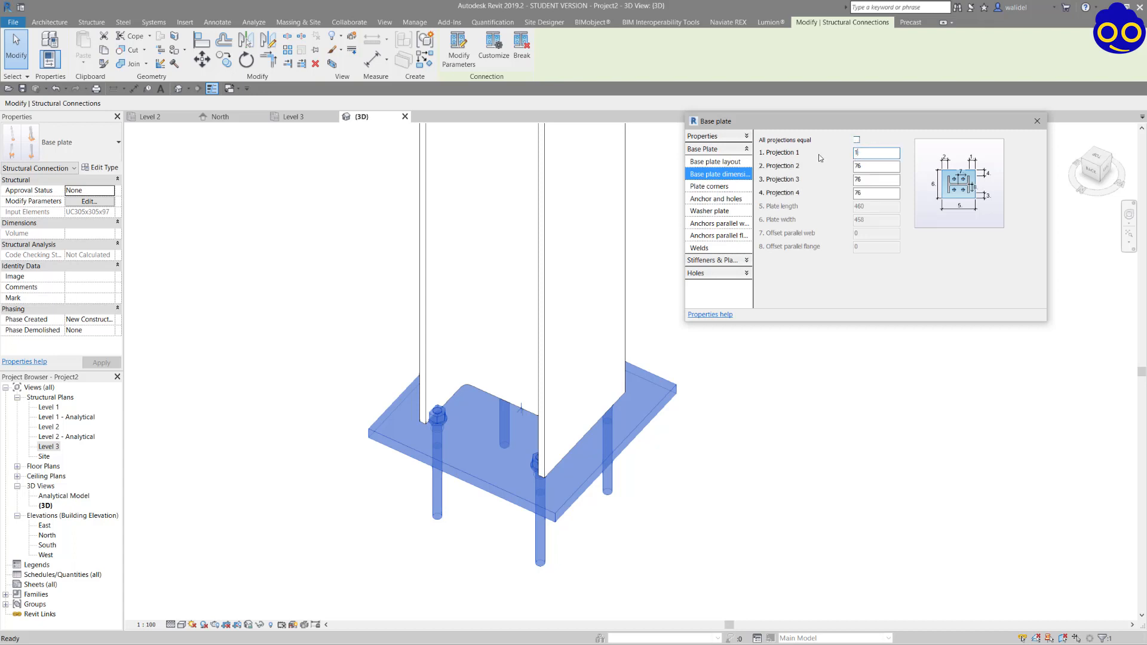
{"action": "key", "text": "Tab"}
{"action": "type", "text": "1"}
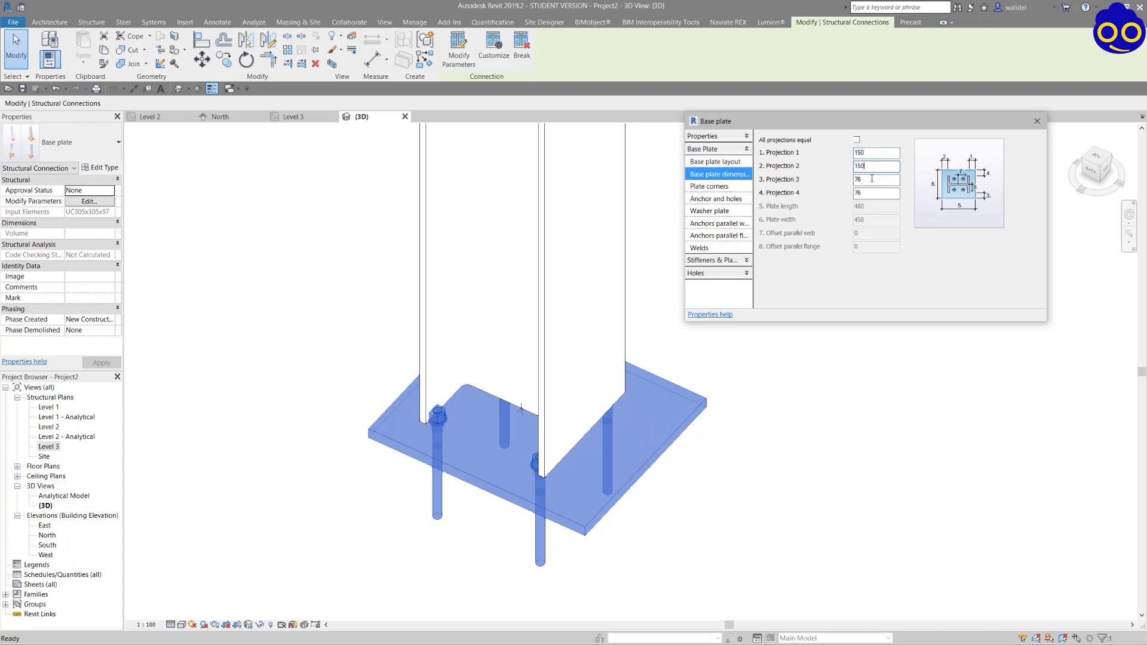
{"action": "type", "text": "150"}
{"action": "key", "text": "Tab"}
{"action": "type", "text": "1"}
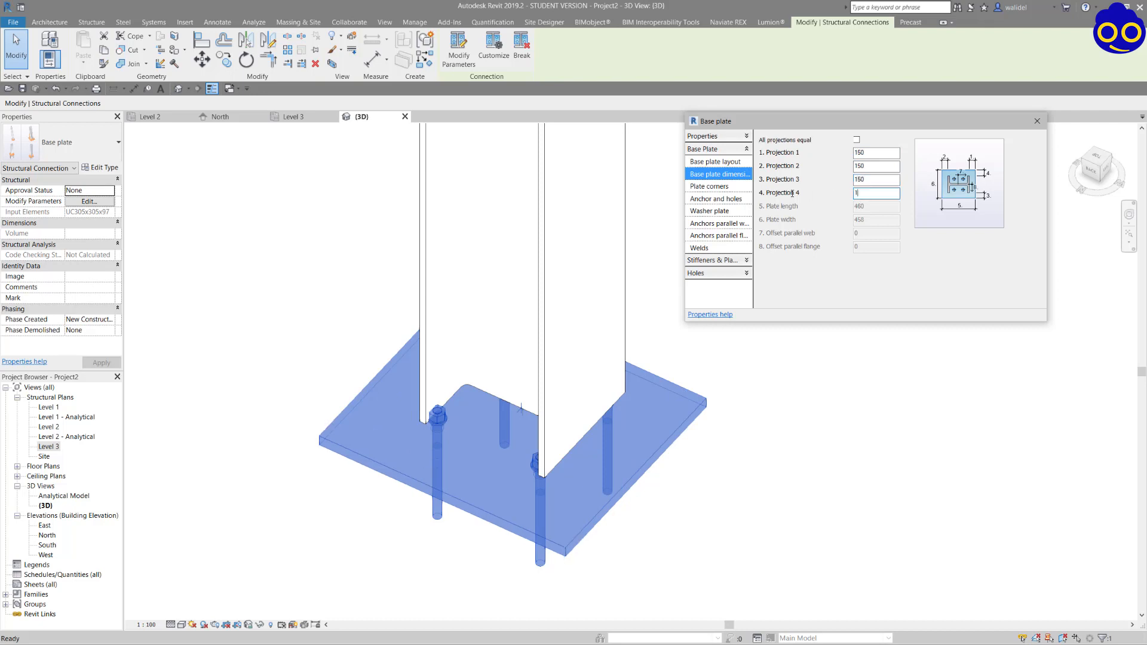
{"action": "type", "text": "50"}
{"action": "left_click", "coordinate": [877, 153]}
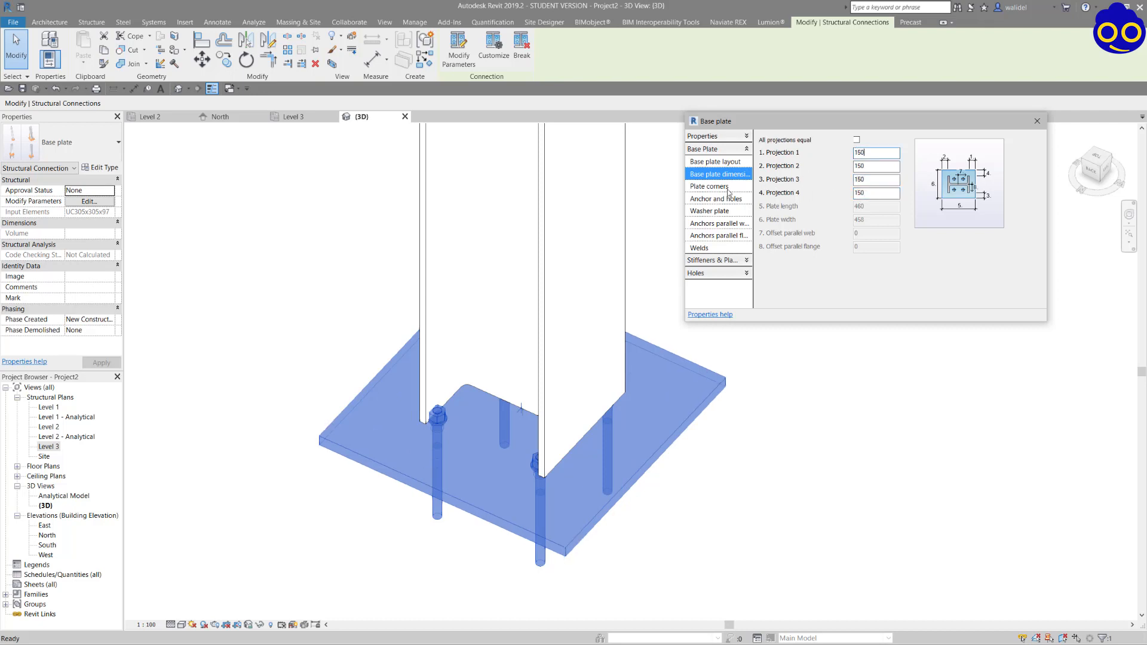
Set the shape of all four base plate corners to fillet.
{"action": "left_click", "coordinate": [727, 189]}
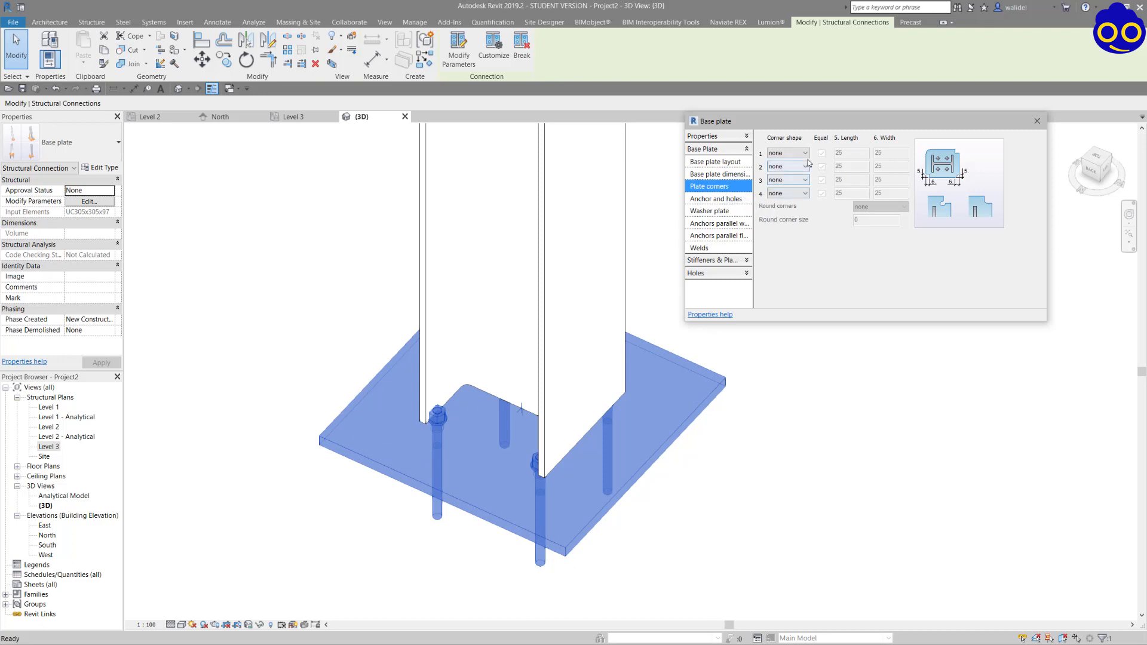
{"action": "left_click", "coordinate": [806, 154]}
{"action": "left_click", "coordinate": [788, 169]}
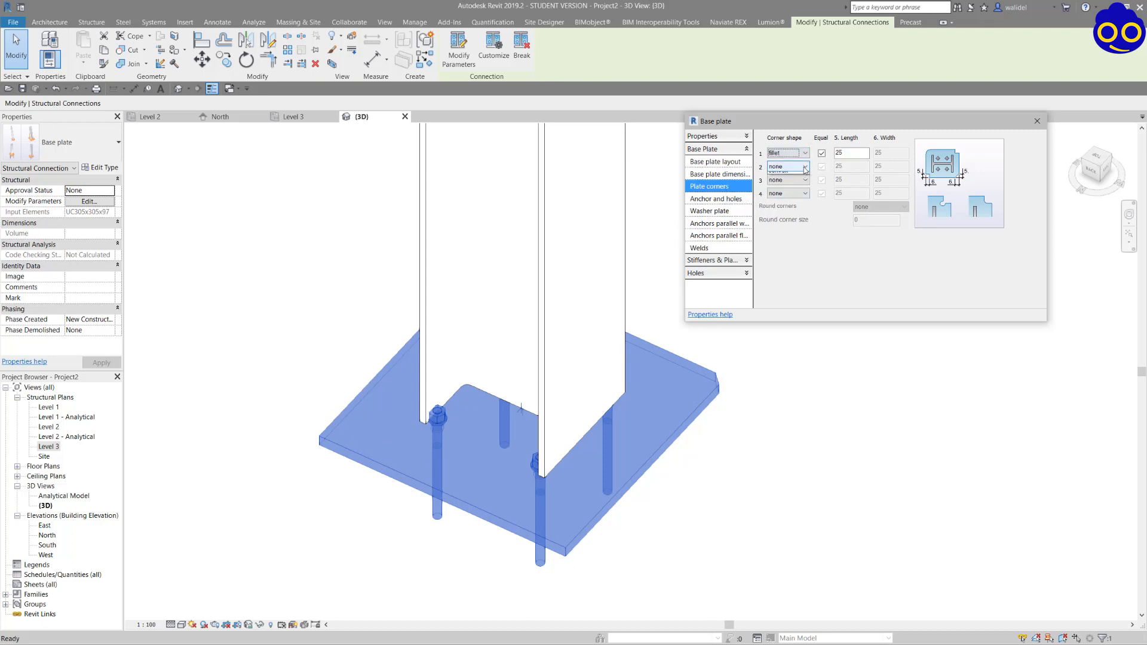
{"action": "left_click", "coordinate": [799, 166]}
{"action": "left_click", "coordinate": [795, 183]}
{"action": "left_click", "coordinate": [806, 179]}
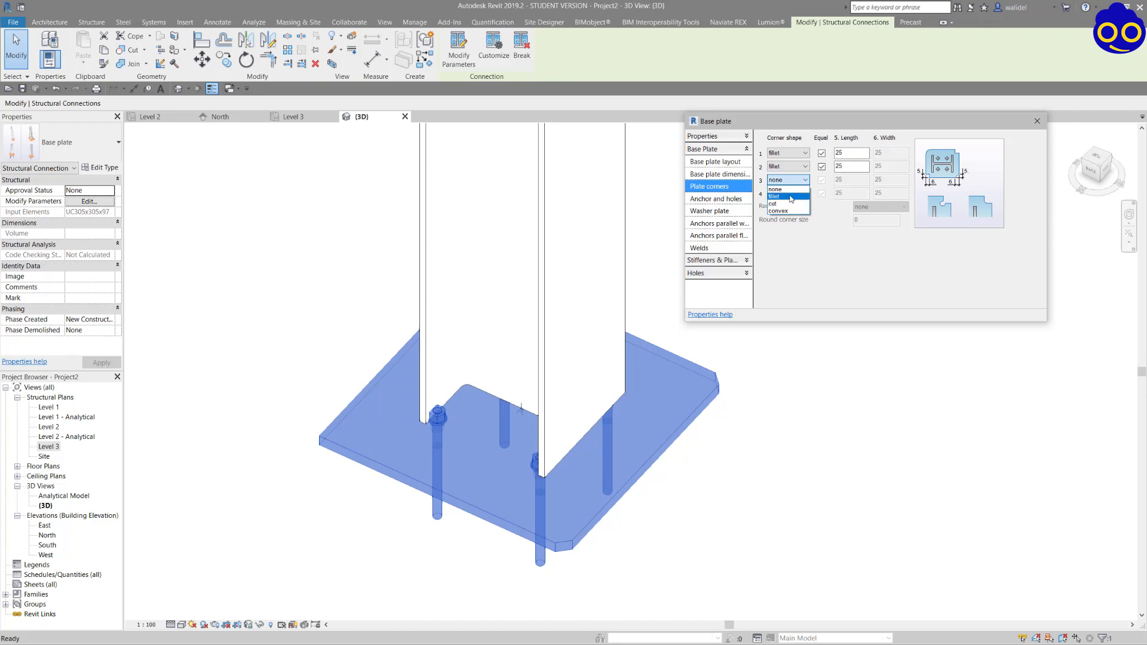
{"action": "left_click", "coordinate": [801, 196]}
{"action": "left_click", "coordinate": [806, 192]}
{"action": "left_click", "coordinate": [798, 209]}
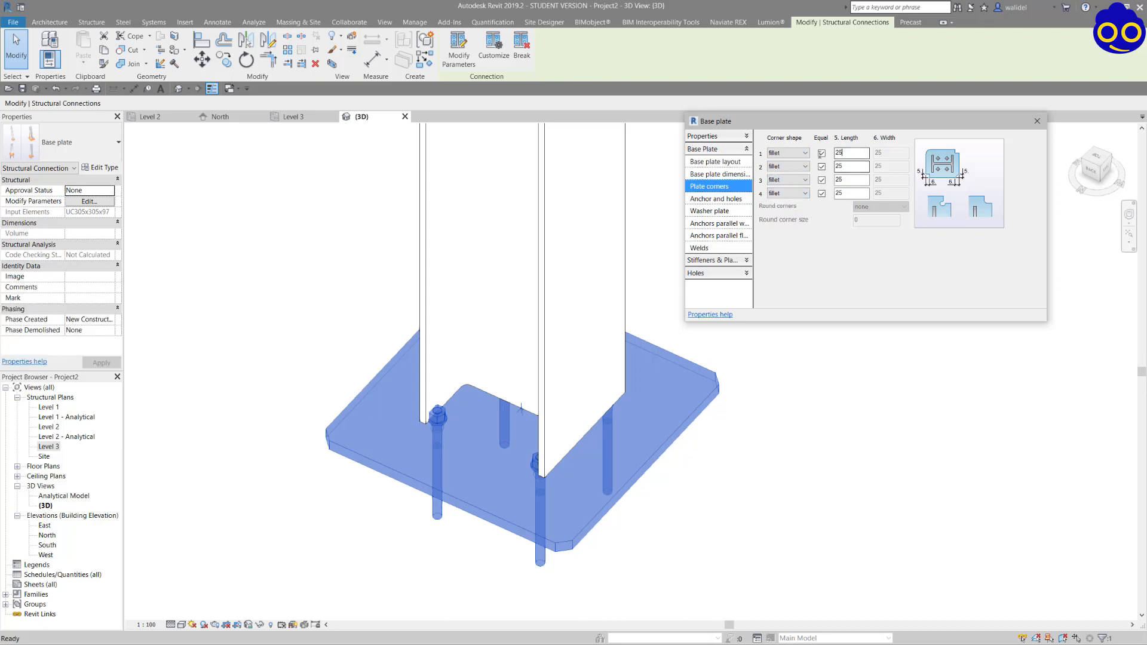
Set the fillet length of the four base plate corners to 50.
{"action": "key", "text": "BackSpace"}
{"action": "key", "text": "BackSpace"}
{"action": "type", "text": "50"}
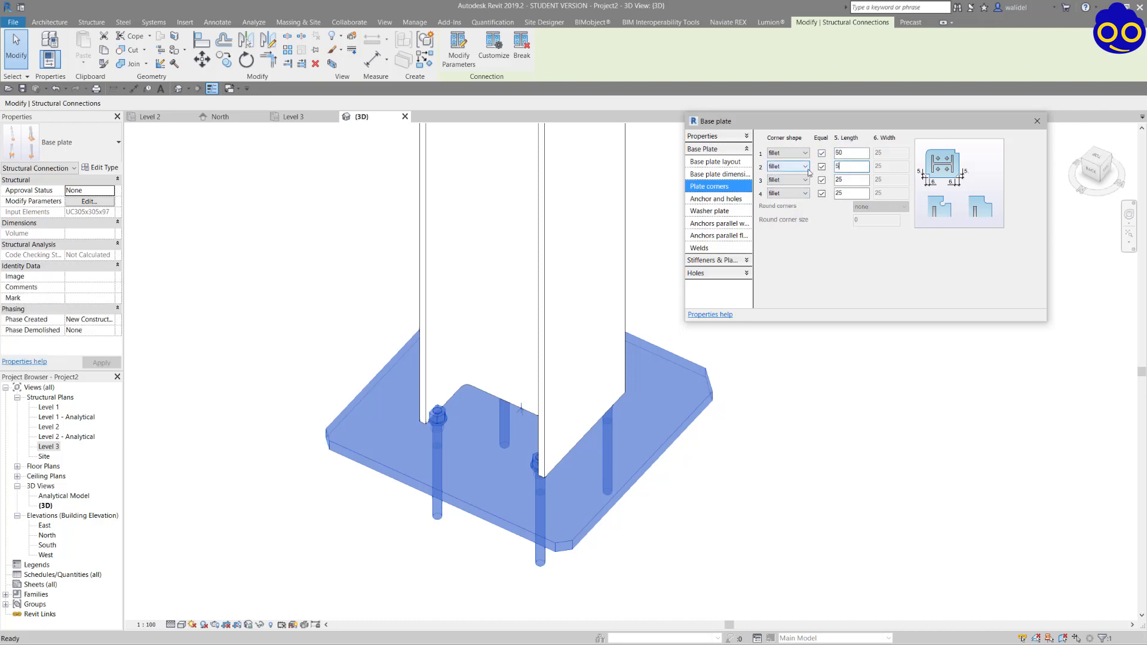
{"action": "key", "text": "Tab"}
{"action": "key", "text": "Tab"}
{"action": "type", "text": "5"}
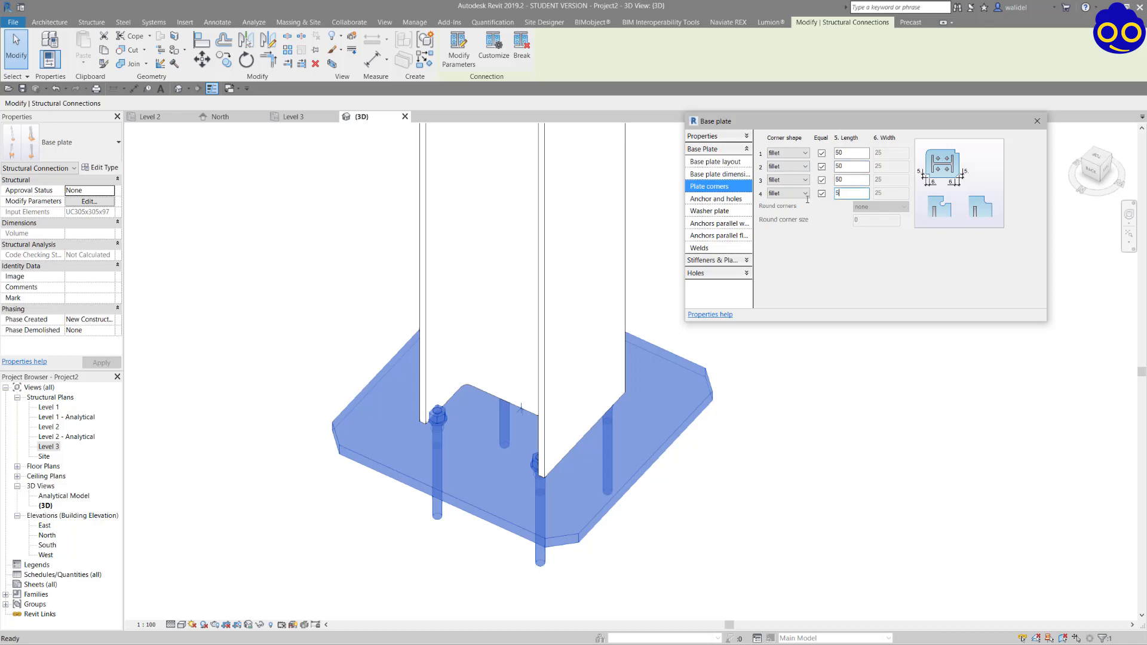
Set the base plate anchors to a diameter of 27.00 mm and the type US J-Round Anchors.
{"action": "left_click", "coordinate": [718, 200]}
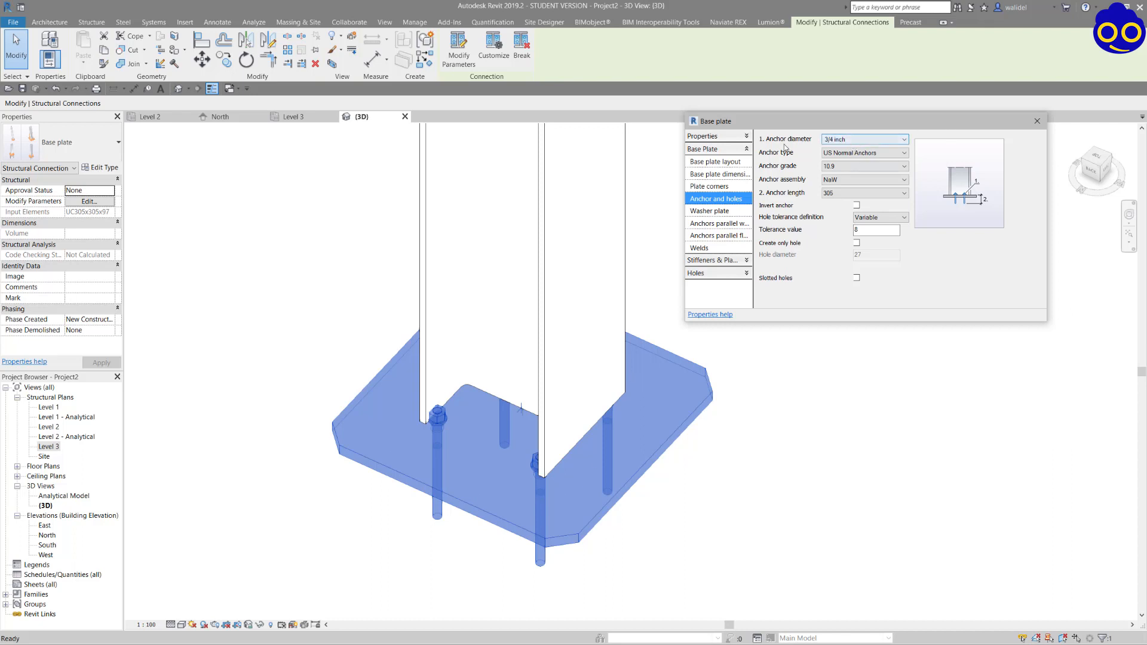
{"action": "left_click", "coordinate": [859, 139]}
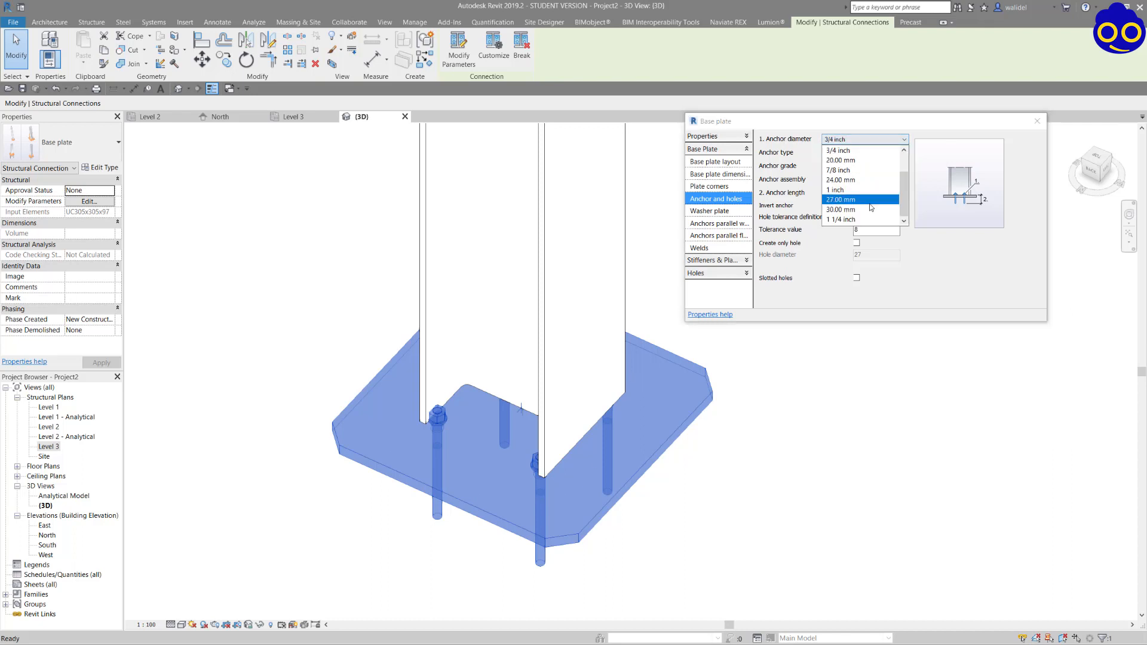
{"action": "left_click", "coordinate": [855, 210]}
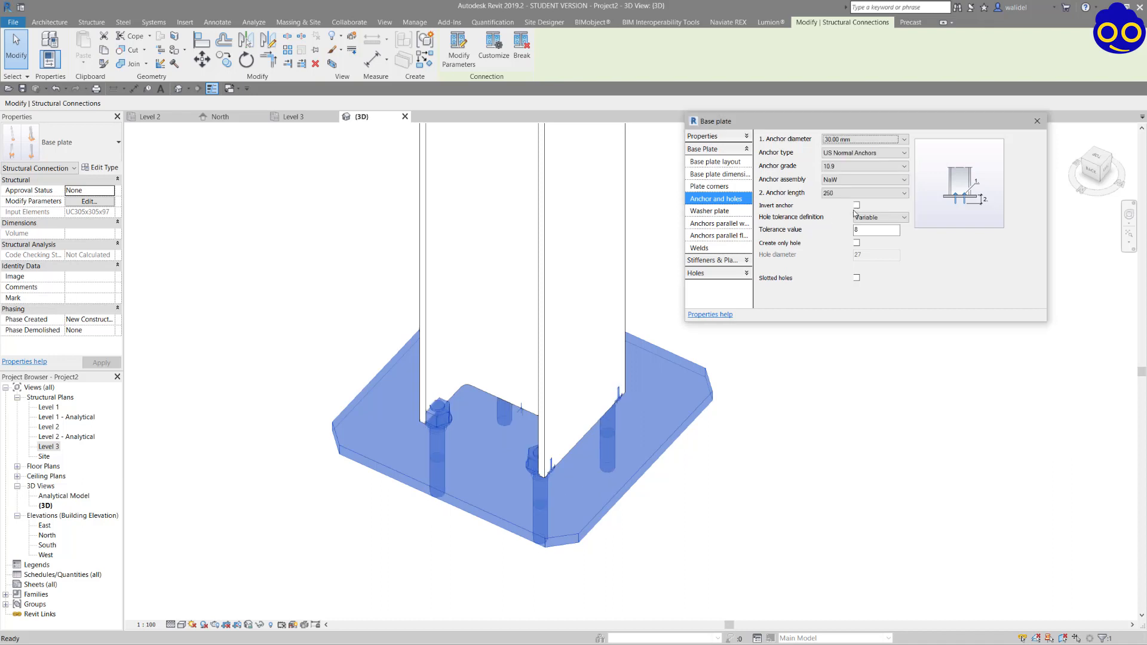
{"action": "left_click", "coordinate": [859, 138]}
{"action": "left_click", "coordinate": [842, 201]}
{"action": "left_click", "coordinate": [856, 155]}
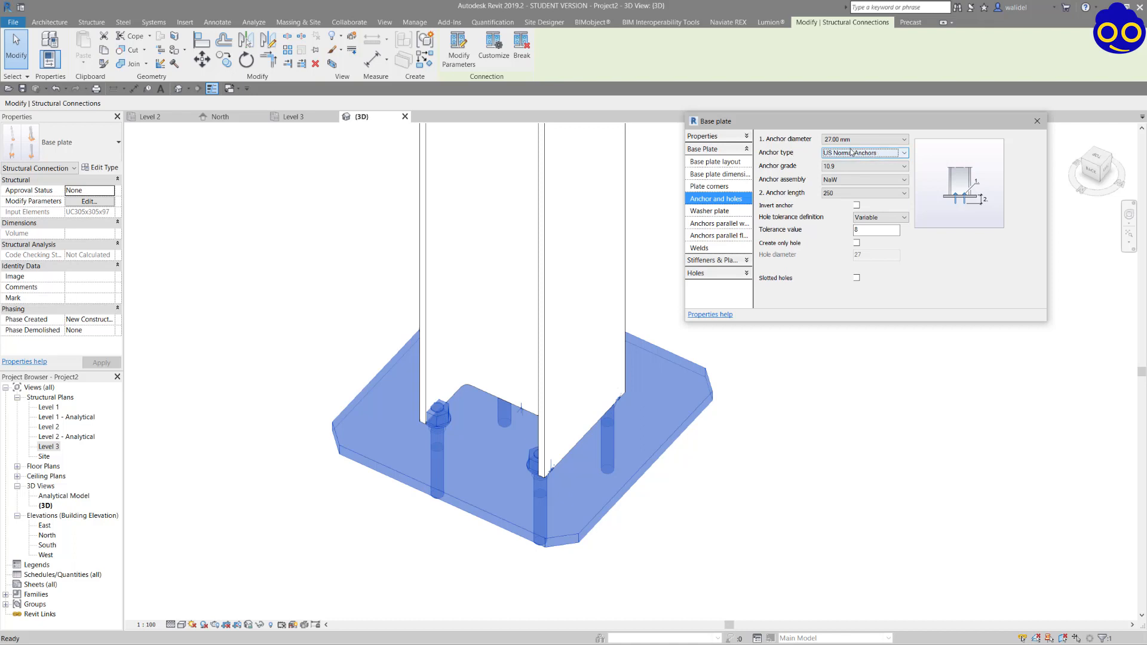
{"action": "left_click", "coordinate": [851, 152]}
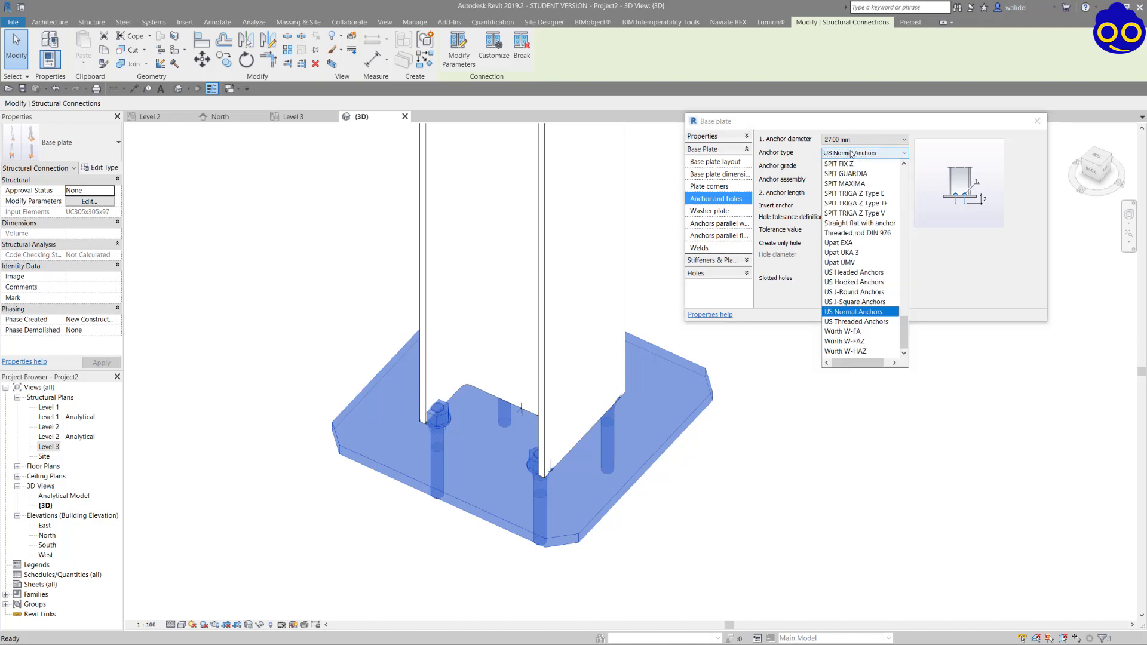
{"action": "left_click", "coordinate": [871, 295]}
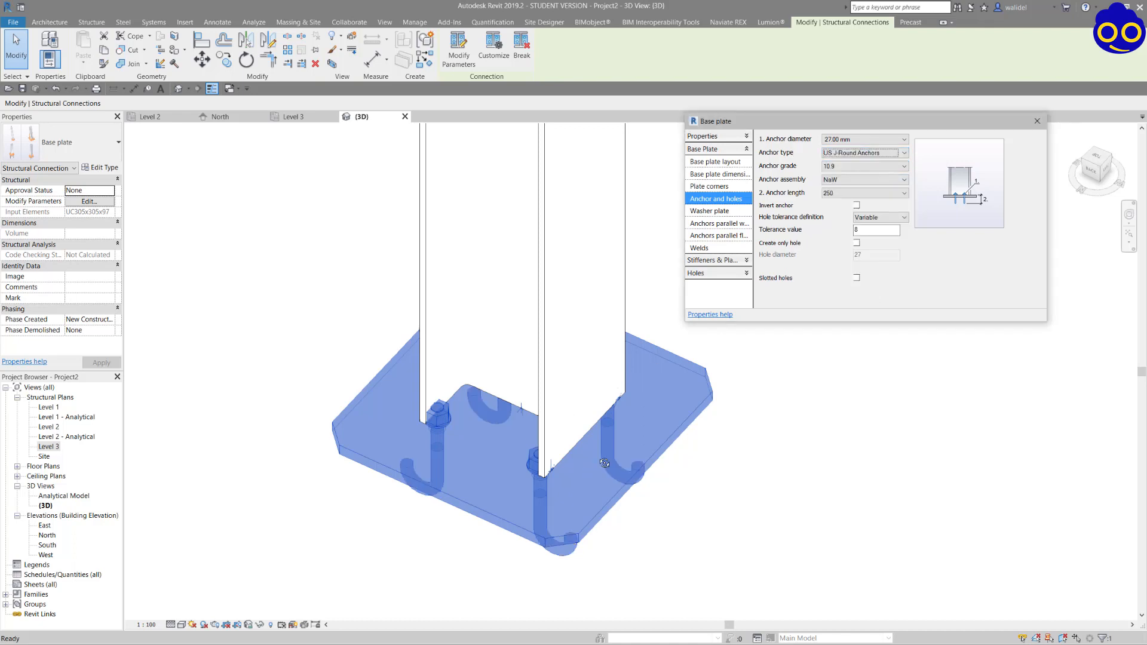
Set the anchor assembly of the base plate to 2Na2W, with the anchor grade left at 10.9.
{"action": "middle_click_drag", "start_coordinate": [604, 463], "coordinate": [668, 300], "text": "shift"}
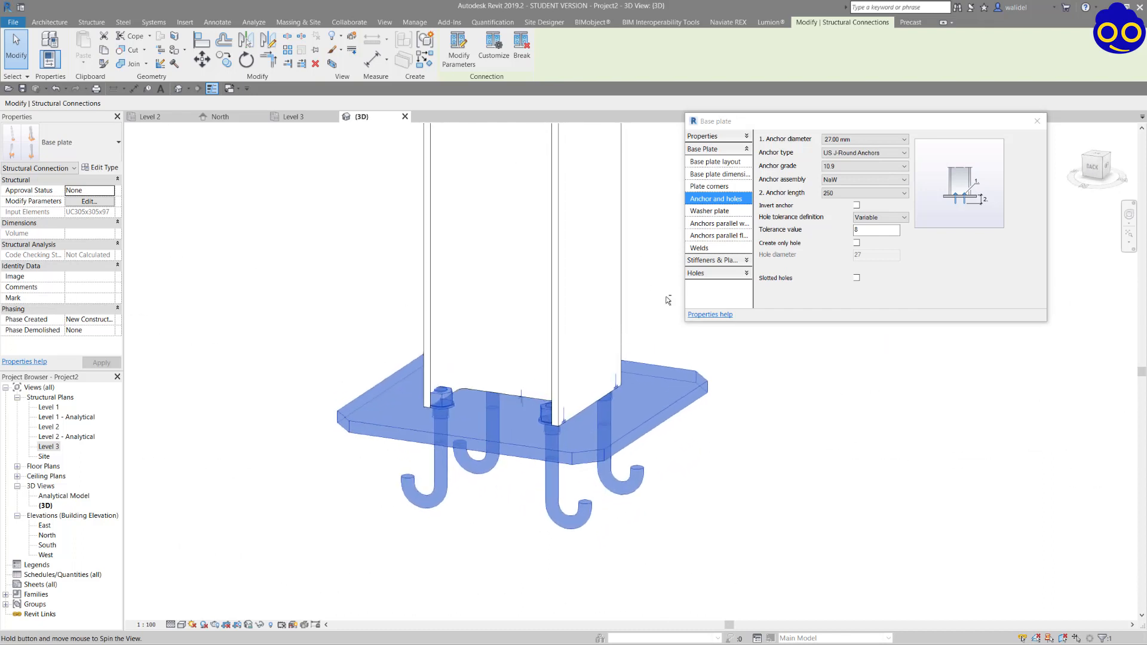
{"action": "left_click", "coordinate": [836, 167]}
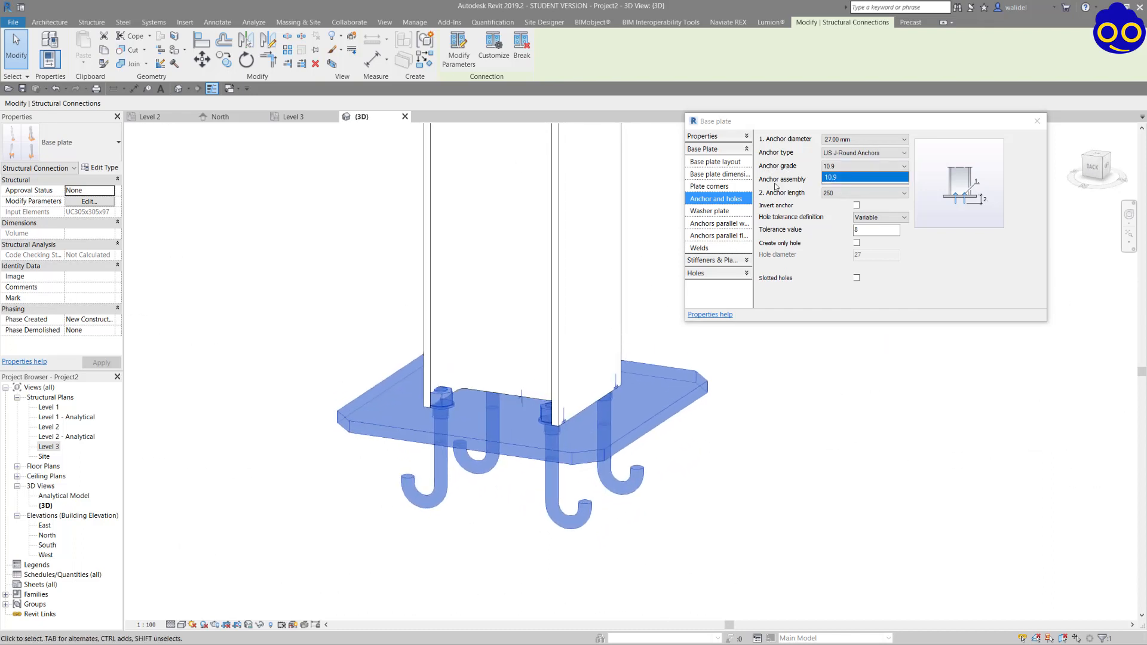
{"action": "left_click", "coordinate": [854, 179]}
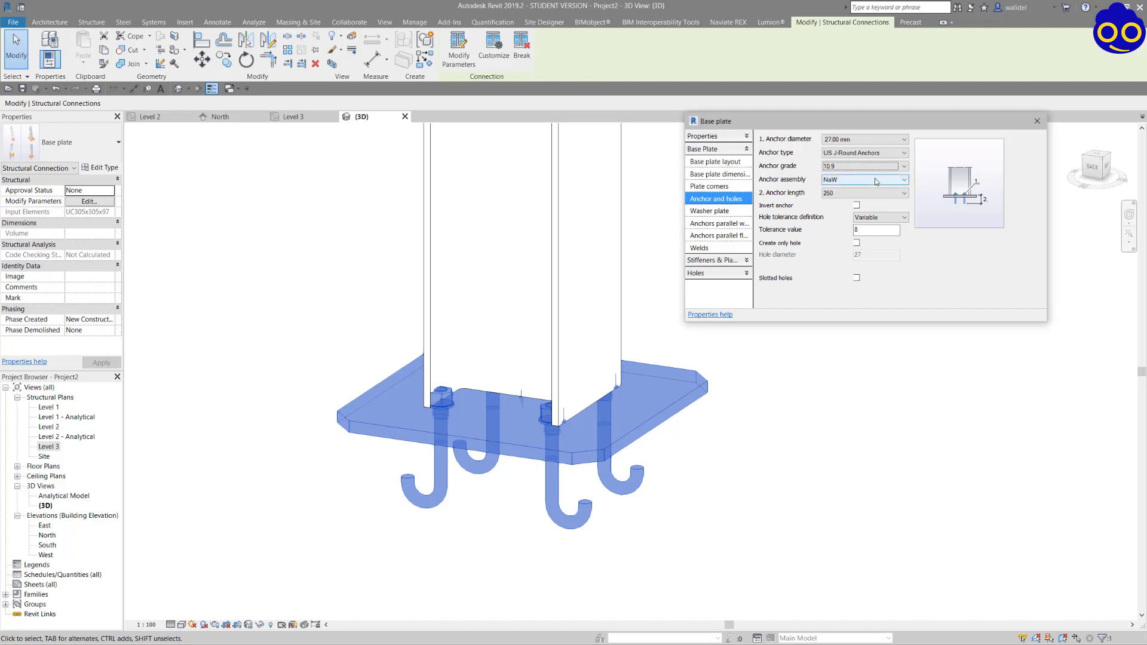
{"action": "left_click", "coordinate": [866, 180]}
{"action": "left_click", "coordinate": [495, 431]}
{"action": "middle_click_drag", "start_coordinate": [517, 337], "coordinate": [466, 357], "text": "shift"}
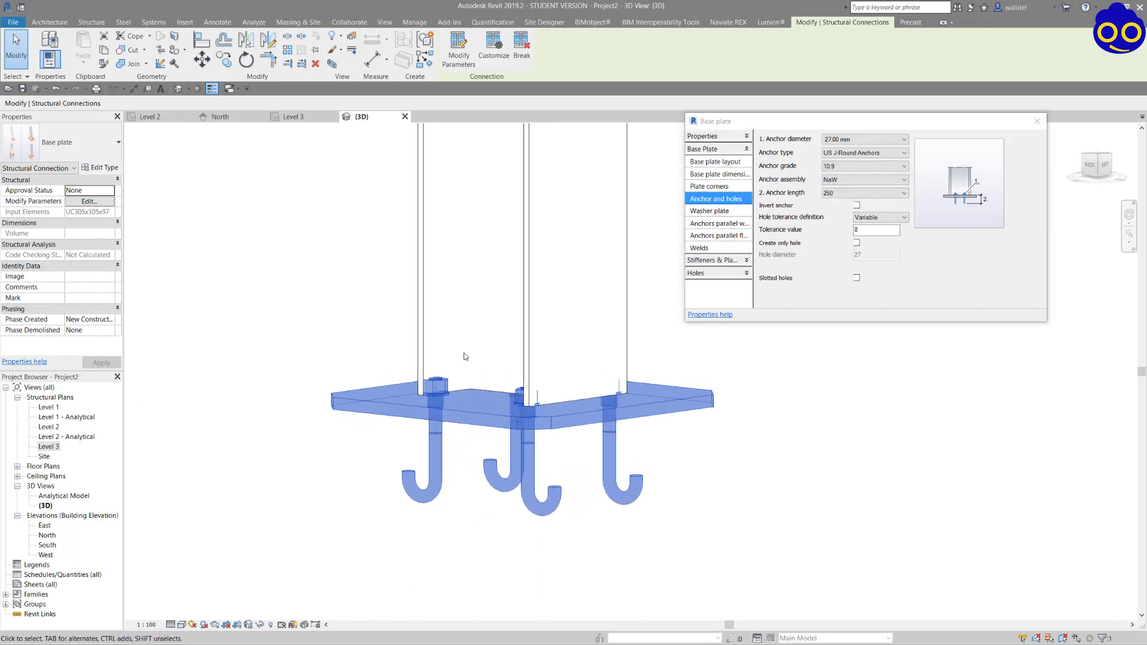
{"action": "scroll", "coordinate": [496, 352], "scroll_direction": "down", "scroll_amount": 3}
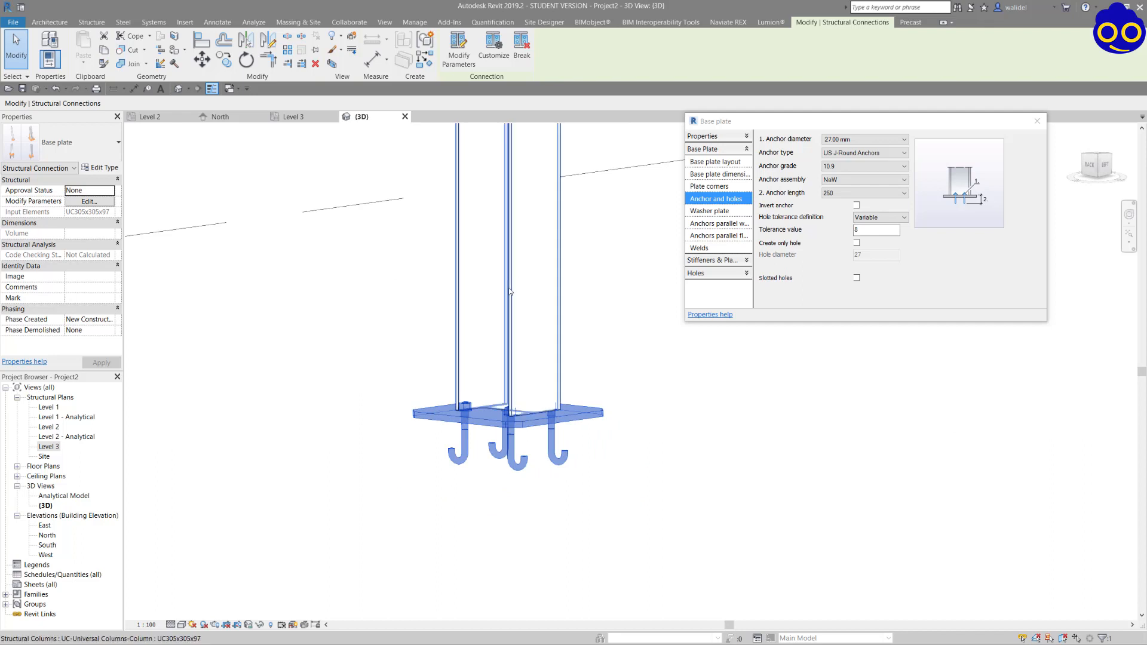
{"action": "scroll", "coordinate": [456, 410], "scroll_direction": "up", "scroll_amount": 10}
{"action": "middle_click_drag", "start_coordinate": [522, 426], "coordinate": [497, 429], "text": "shift"}
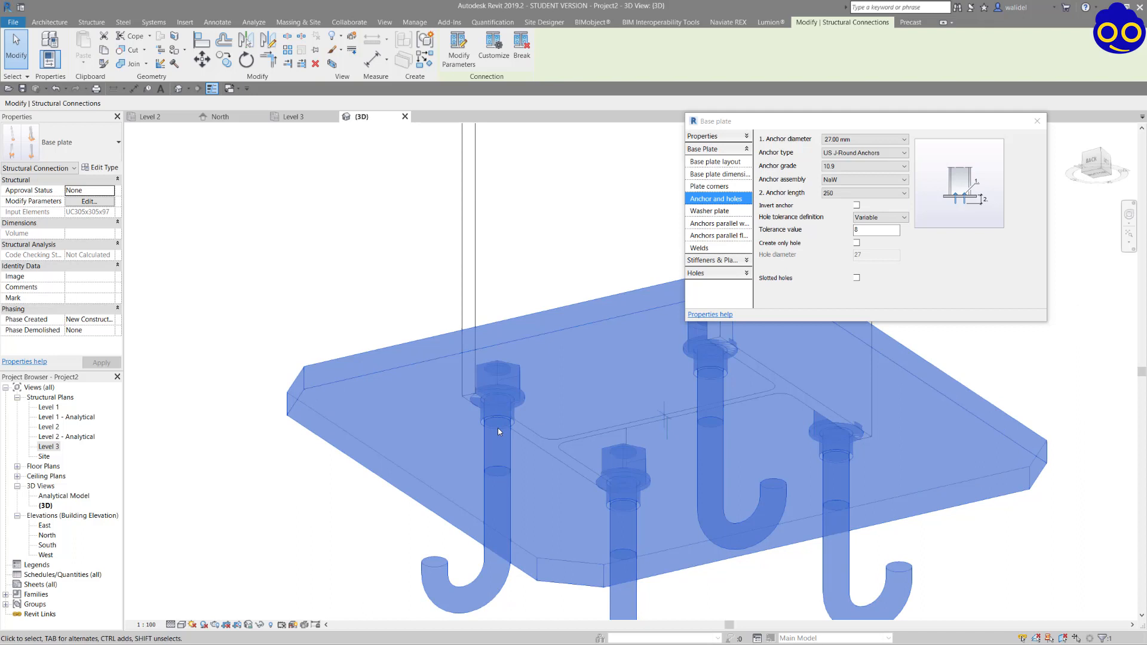
{"action": "left_click", "coordinate": [853, 181]}
{"action": "left_click", "coordinate": [853, 192]}
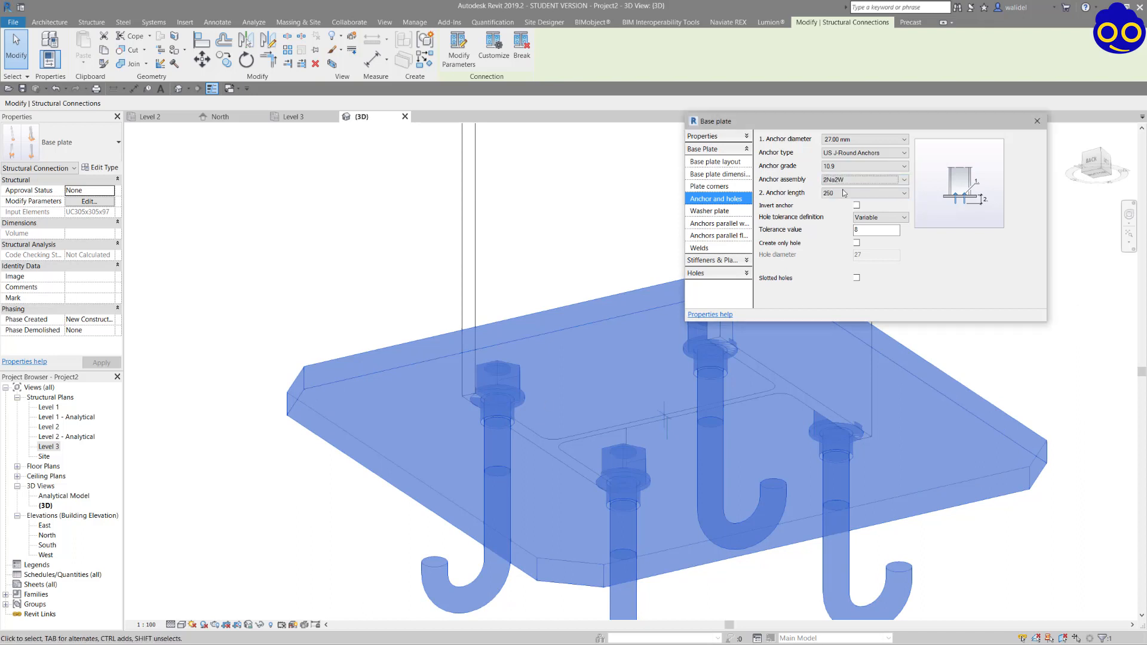
Set the base plate anchor length to 500.
{"action": "middle_click_drag", "start_coordinate": [509, 433], "coordinate": [453, 490], "text": "shift"}
{"action": "left_click", "coordinate": [849, 193]}
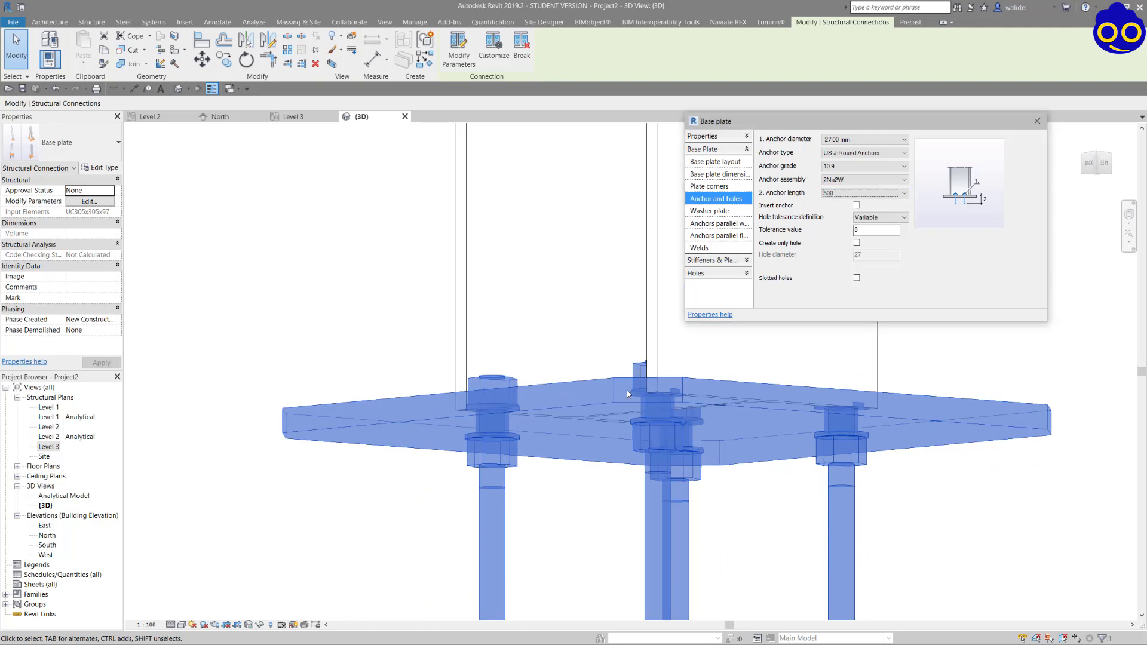
{"action": "scroll", "coordinate": [629, 394], "scroll_direction": "down", "scroll_amount": 5}
{"action": "middle_click_drag", "start_coordinate": [591, 413], "coordinate": [738, 494], "text": "shift"}
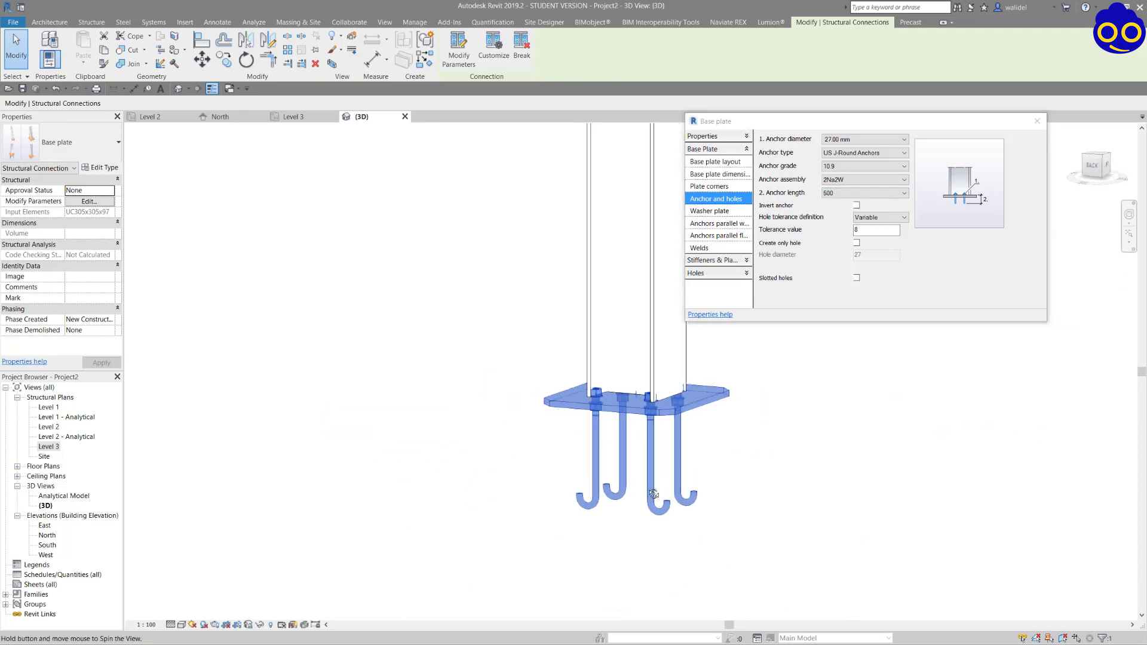
Set the intermediate distance of the anchors parallel to the web to 450.
{"action": "left_click", "coordinate": [729, 212]}
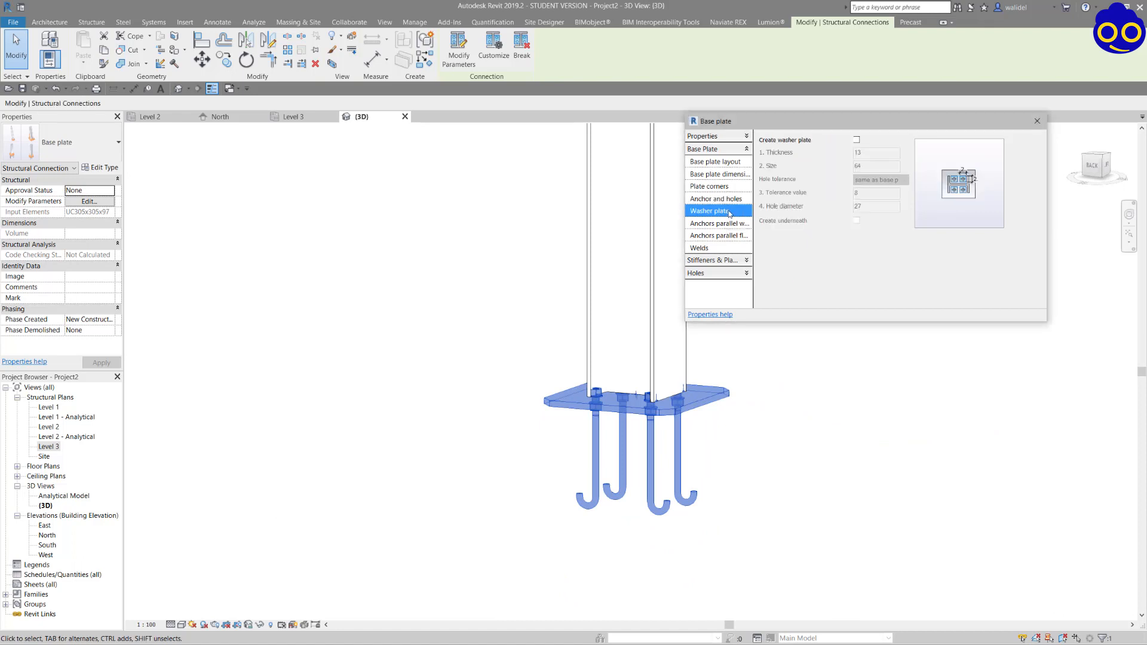
{"action": "scroll", "coordinate": [608, 344], "scroll_direction": "up", "scroll_amount": 2}
{"action": "middle_click_drag", "start_coordinate": [607, 341], "coordinate": [563, 407], "text": "shift"}
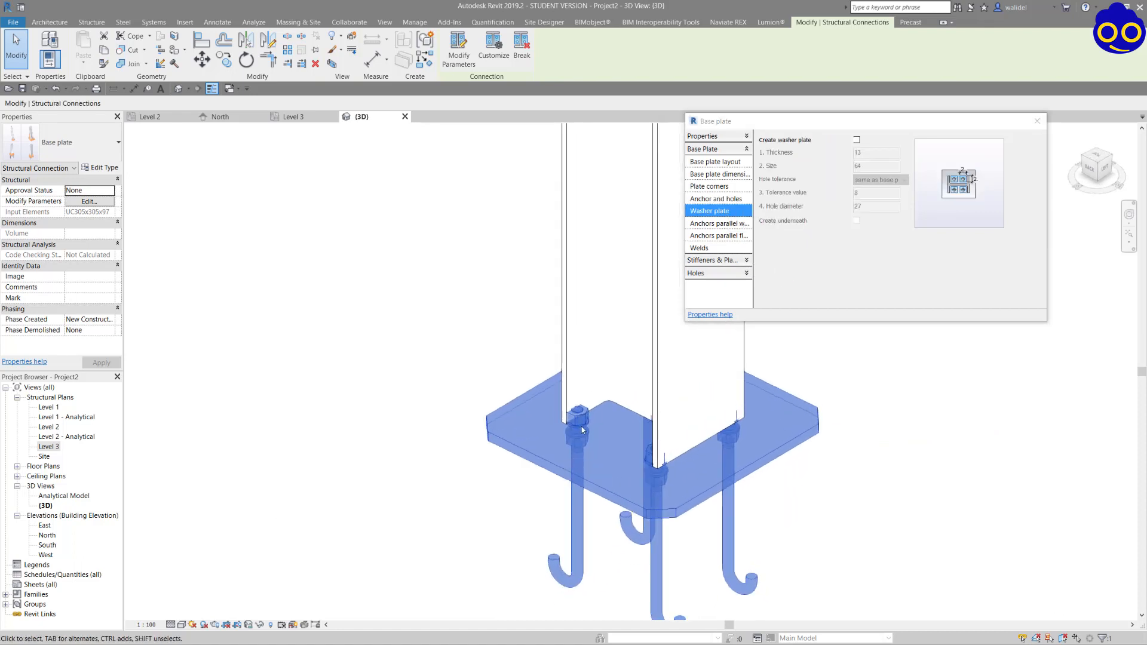
{"action": "scroll", "coordinate": [579, 439], "scroll_direction": "up", "scroll_amount": 5}
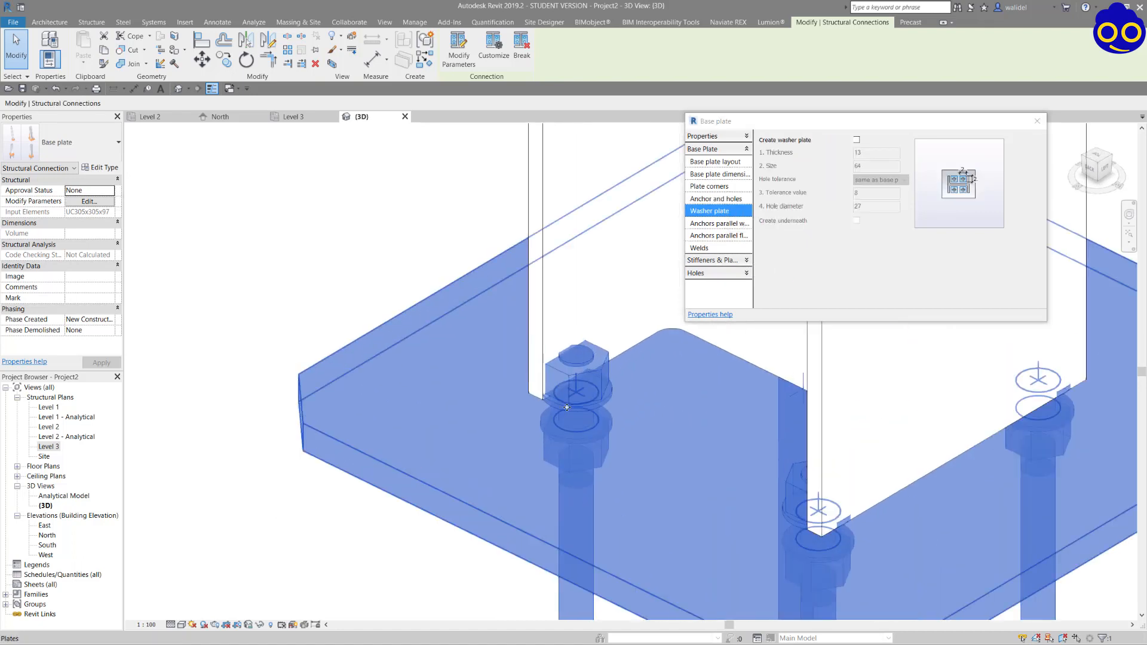
{"action": "left_click", "coordinate": [721, 224]}
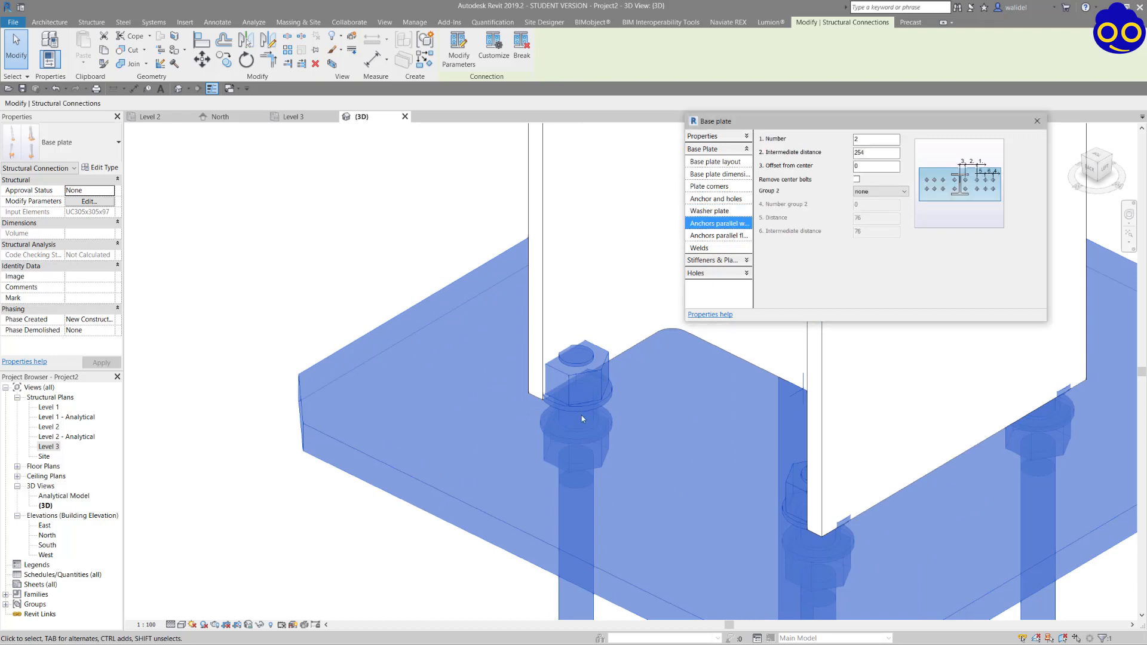
{"action": "scroll", "coordinate": [582, 419], "scroll_direction": "down", "scroll_amount": 4}
{"action": "middle_click_drag", "start_coordinate": [657, 439], "coordinate": [696, 448], "text": "shift"}
{"action": "left_click", "coordinate": [812, 154]}
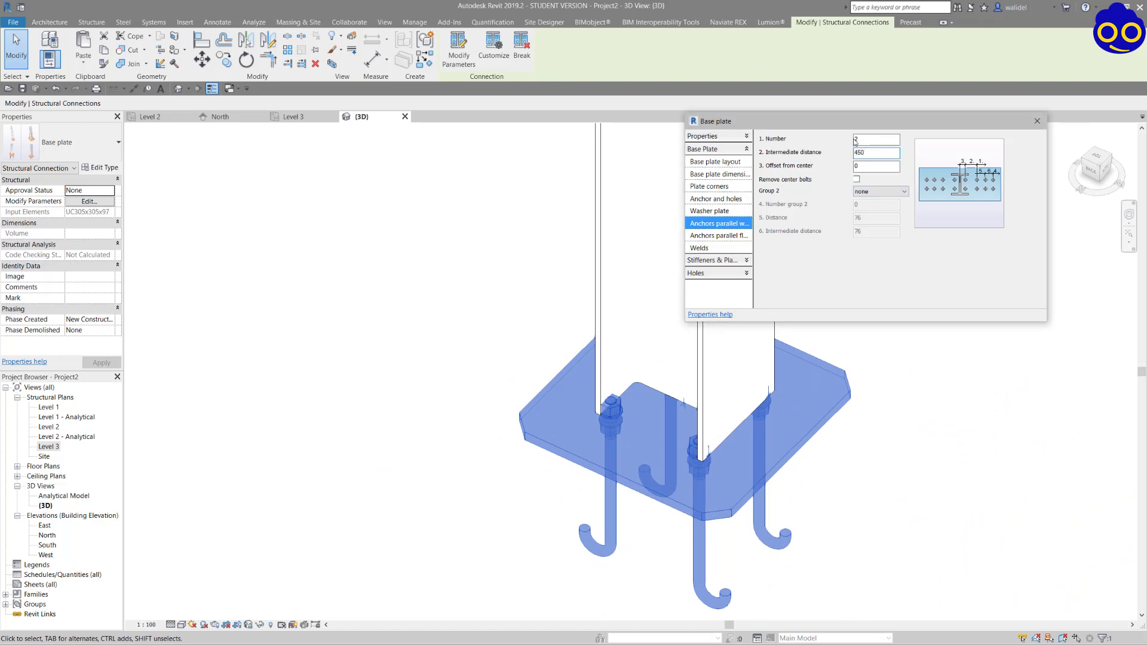
{"action": "middle_click_drag", "start_coordinate": [616, 435], "coordinate": [727, 385], "text": "shift"}
Create washer plates for the base plate anchors with a thickness of 10 and a size of 75.
{"action": "left_click", "coordinate": [720, 212]}
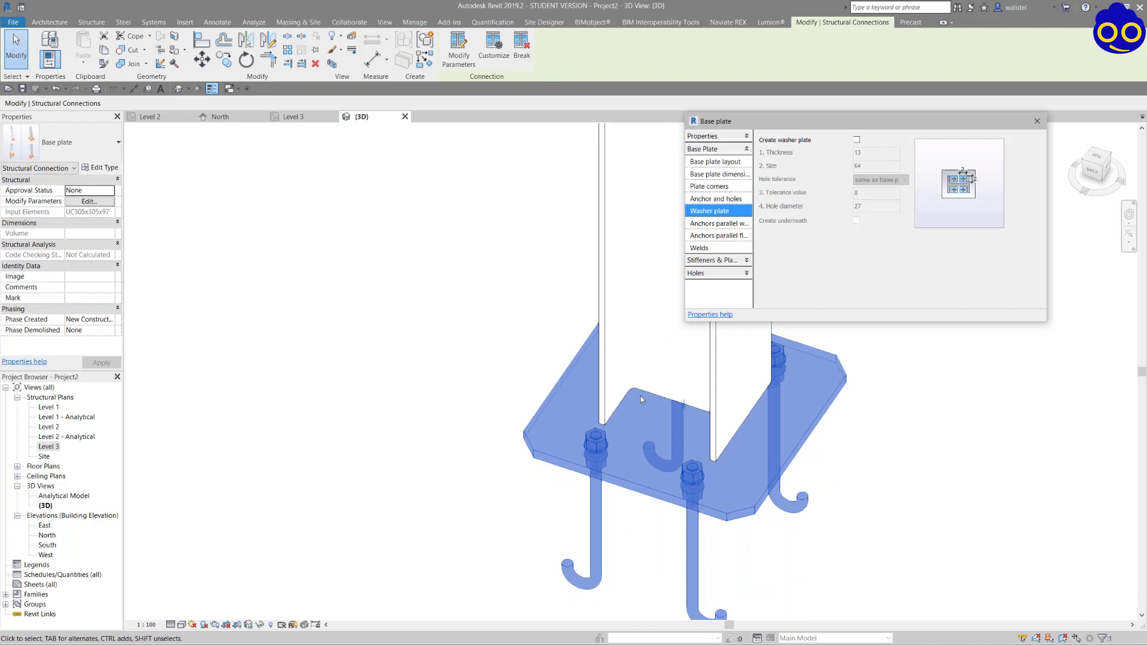
{"action": "scroll", "coordinate": [602, 454], "scroll_direction": "up", "scroll_amount": 5}
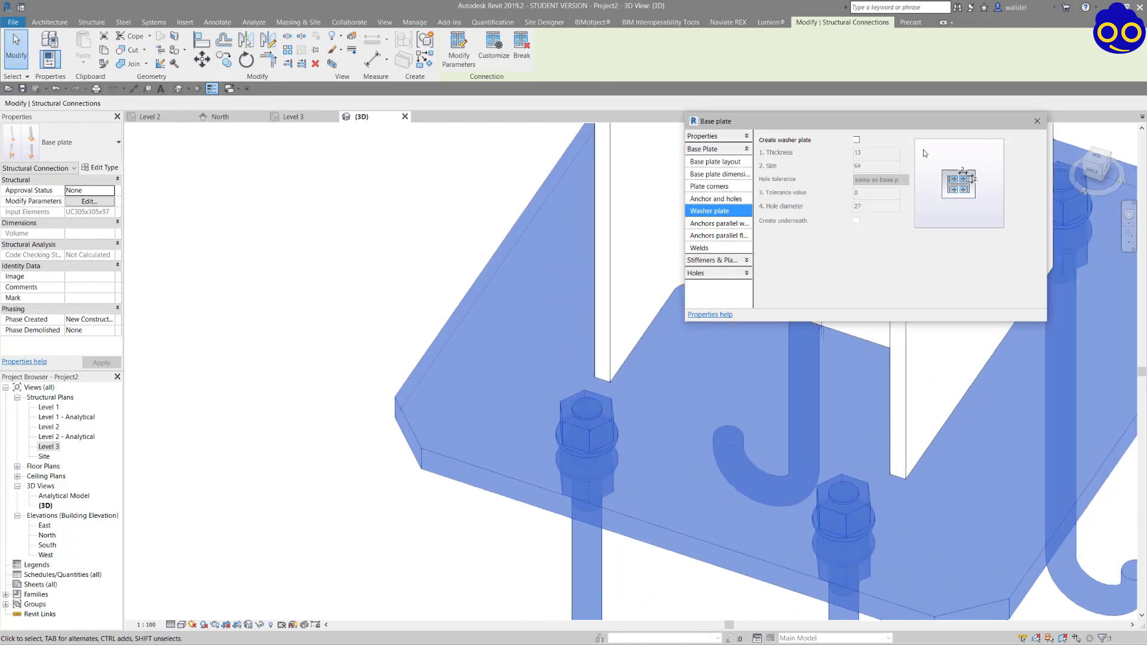
{"action": "left_click", "coordinate": [856, 140]}
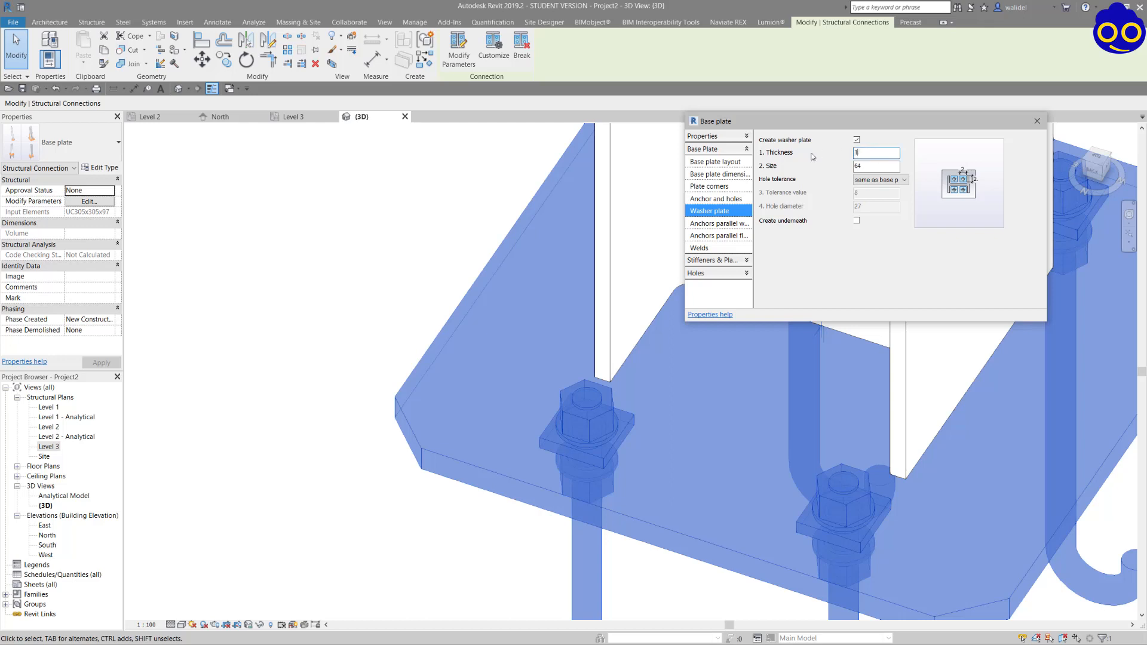
{"action": "key", "text": "Tab"}
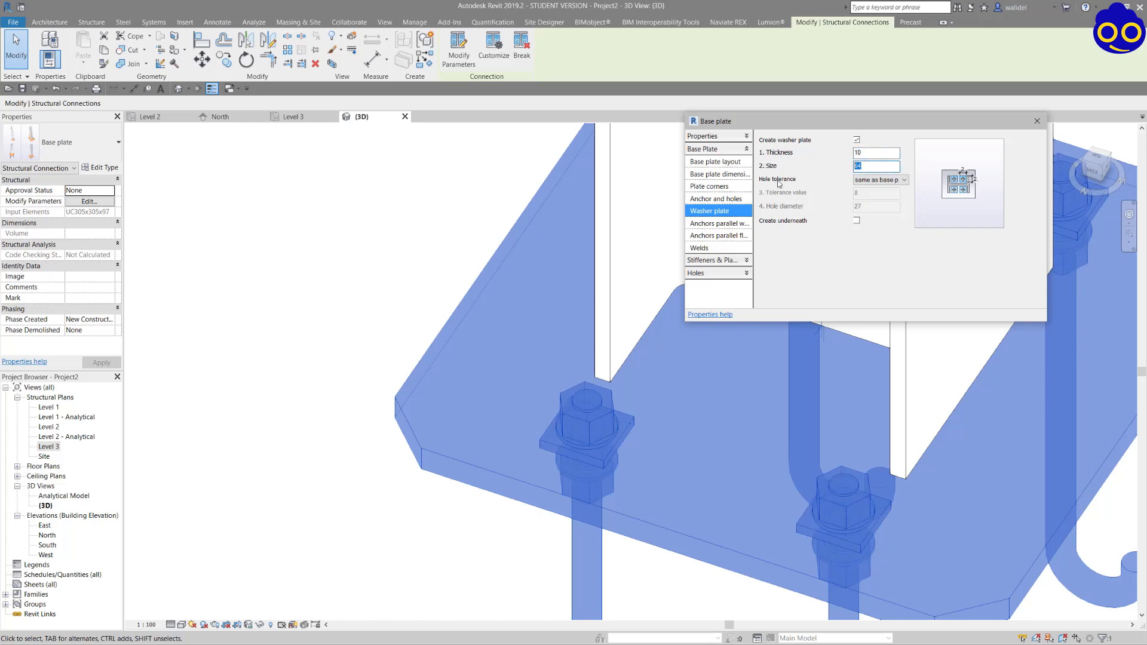
{"action": "type", "text": "75"}
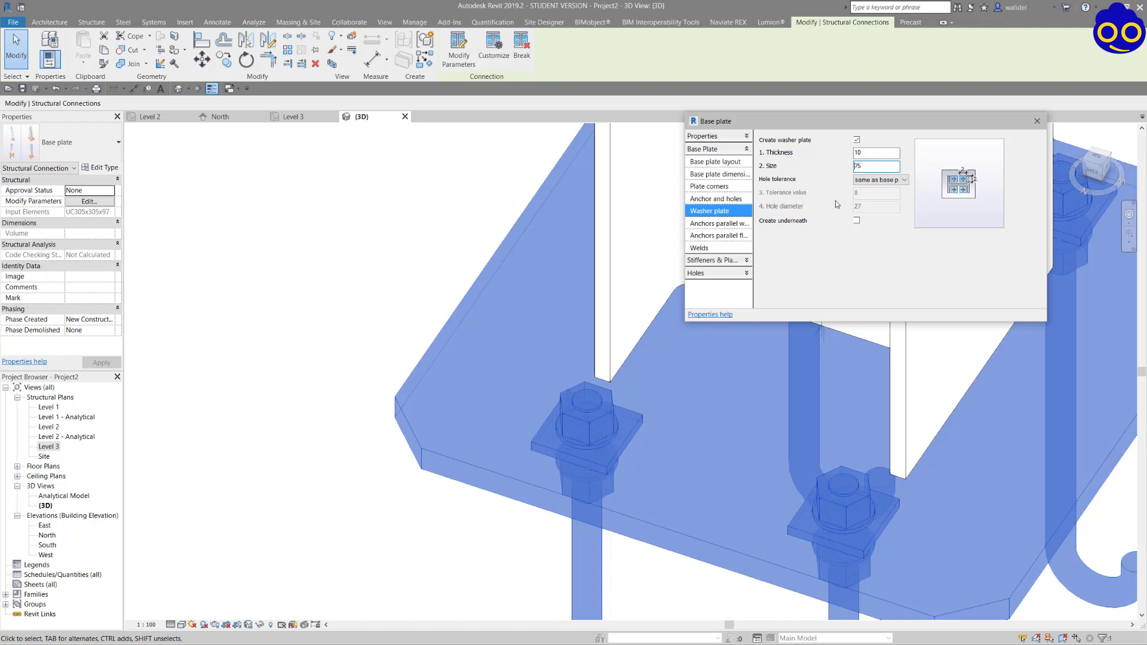
{"action": "left_click", "coordinate": [874, 151]}
{"action": "scroll", "coordinate": [596, 431], "scroll_direction": "down", "scroll_amount": 5}
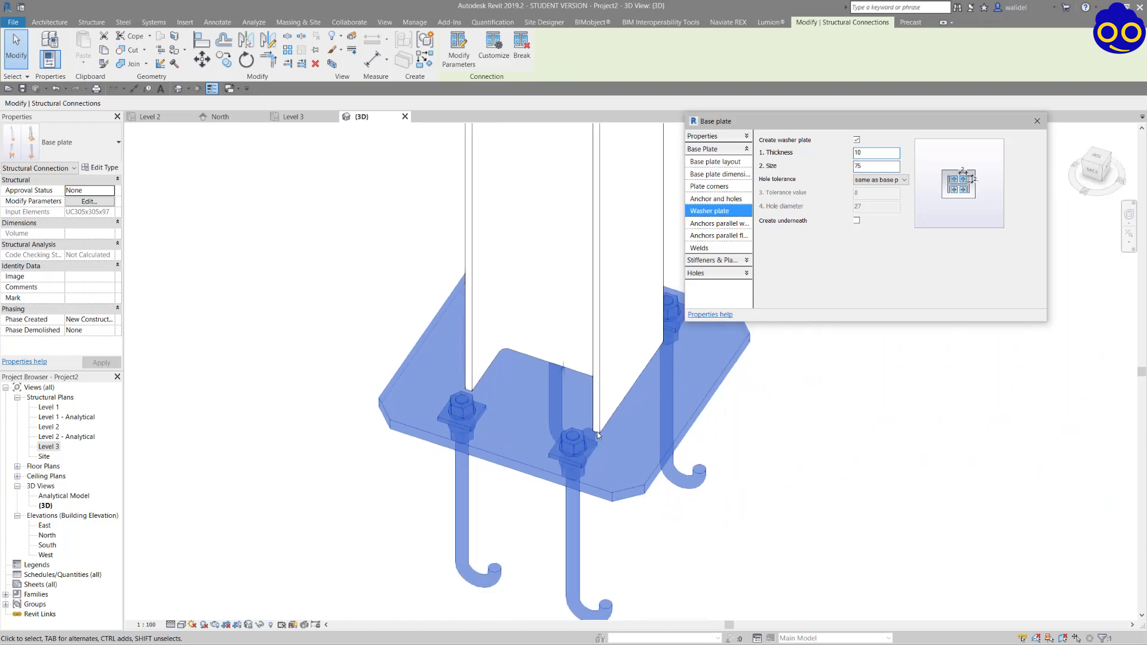
{"action": "middle_click_drag", "start_coordinate": [596, 432], "coordinate": [802, 425], "text": "shift"}
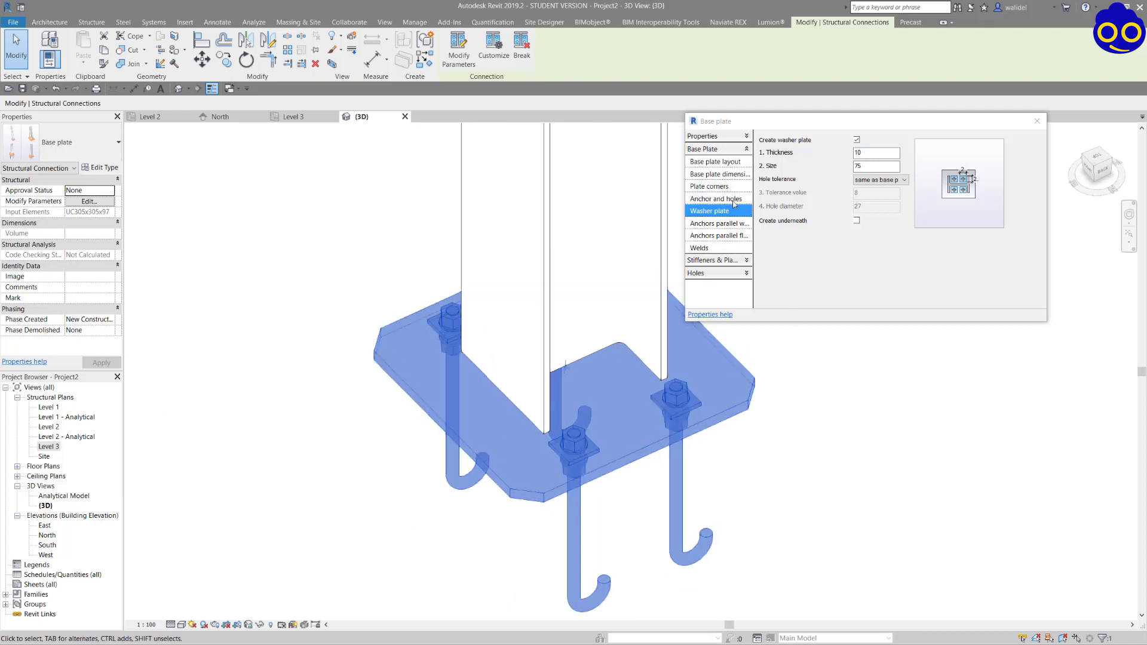
Try the US J-Square and US Headed anchor types on the base plate and return to US J-Round Anchors.
{"action": "left_click", "coordinate": [733, 201]}
{"action": "left_click", "coordinate": [863, 153]}
{"action": "left_click", "coordinate": [856, 307]}
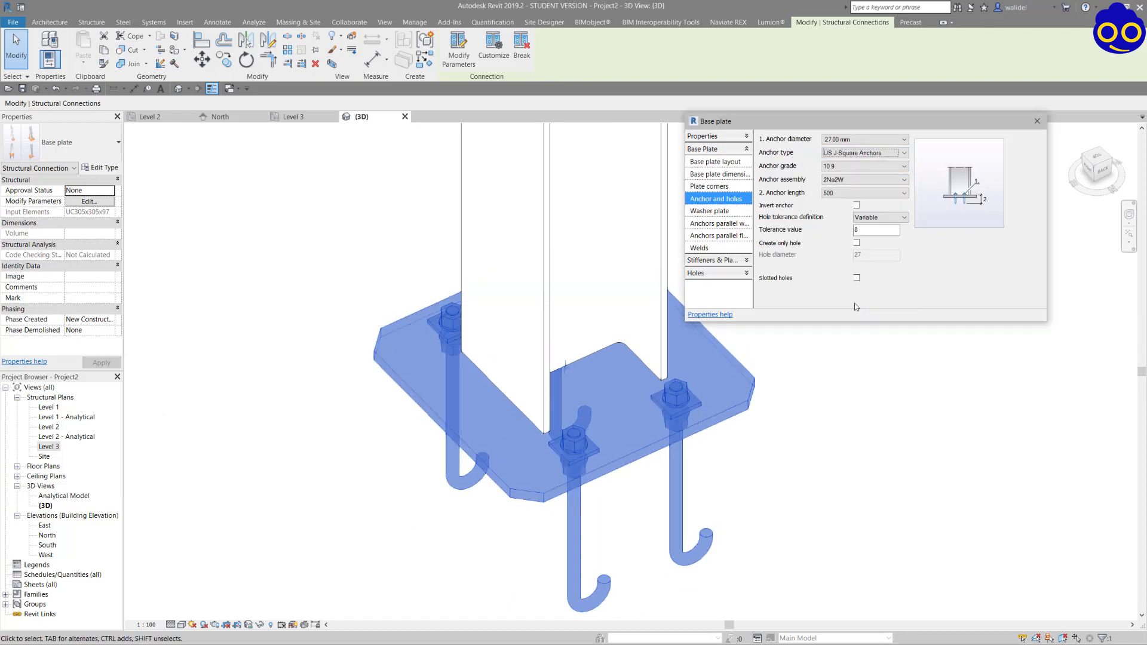
{"action": "left_click", "coordinate": [878, 153]}
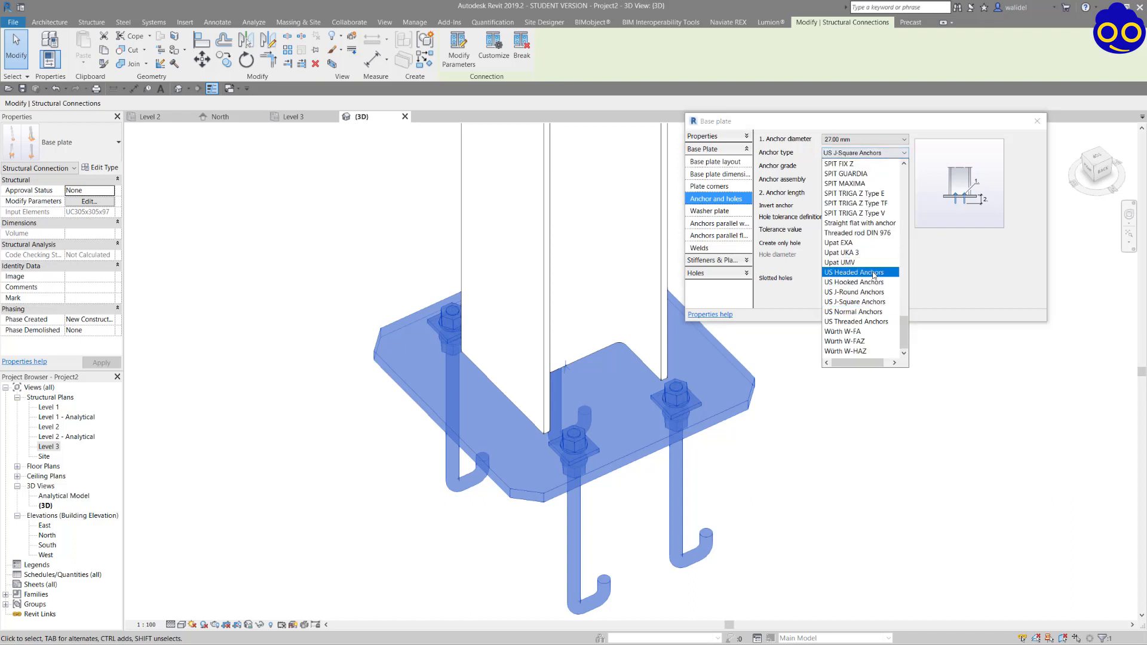
{"action": "left_click", "coordinate": [873, 273]}
{"action": "left_click", "coordinate": [878, 153]}
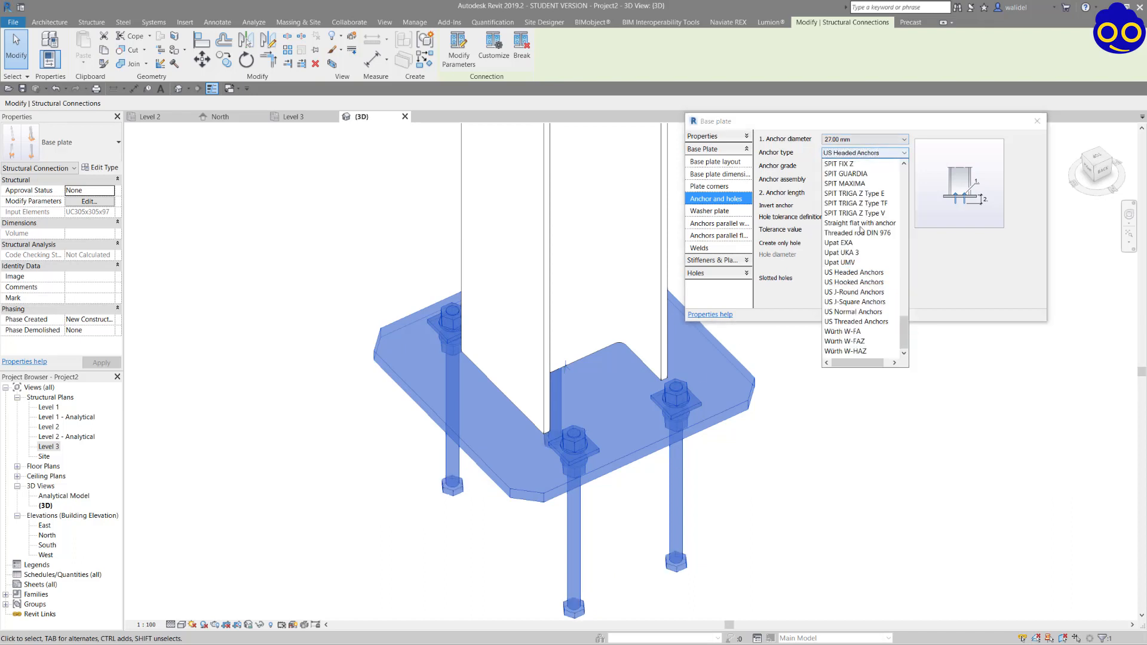
{"action": "left_click", "coordinate": [860, 292]}
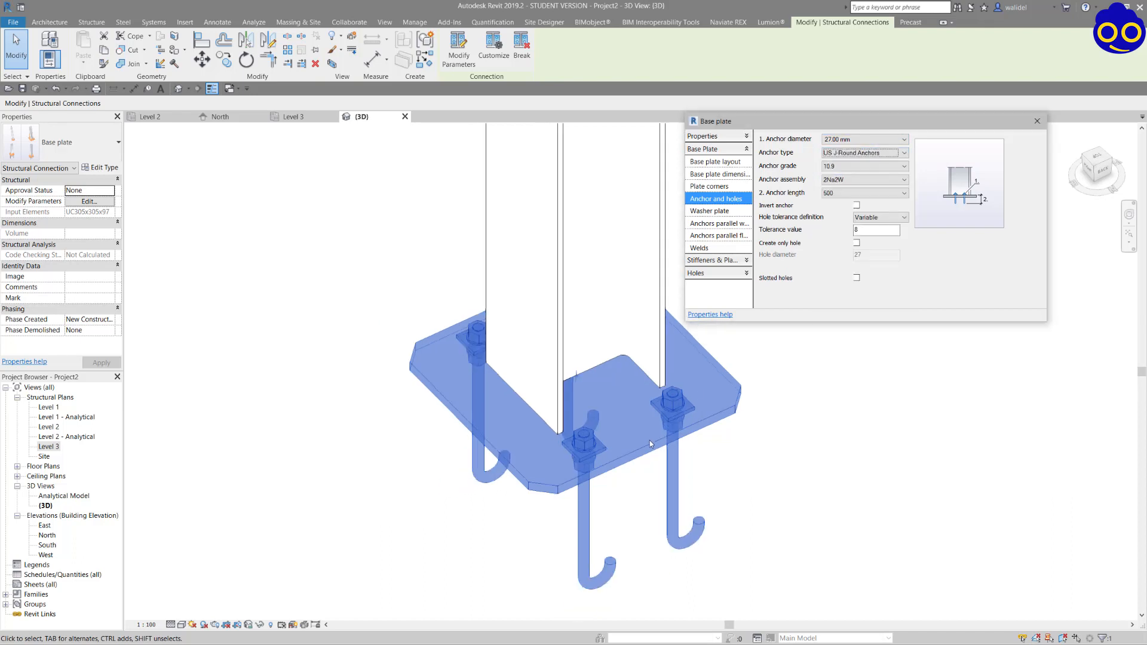
Check the base plate's grout hole settings, close the connection parameters and deselect the base plate.
{"action": "middle_click_drag", "start_coordinate": [650, 440], "coordinate": [471, 374], "text": "shift"}
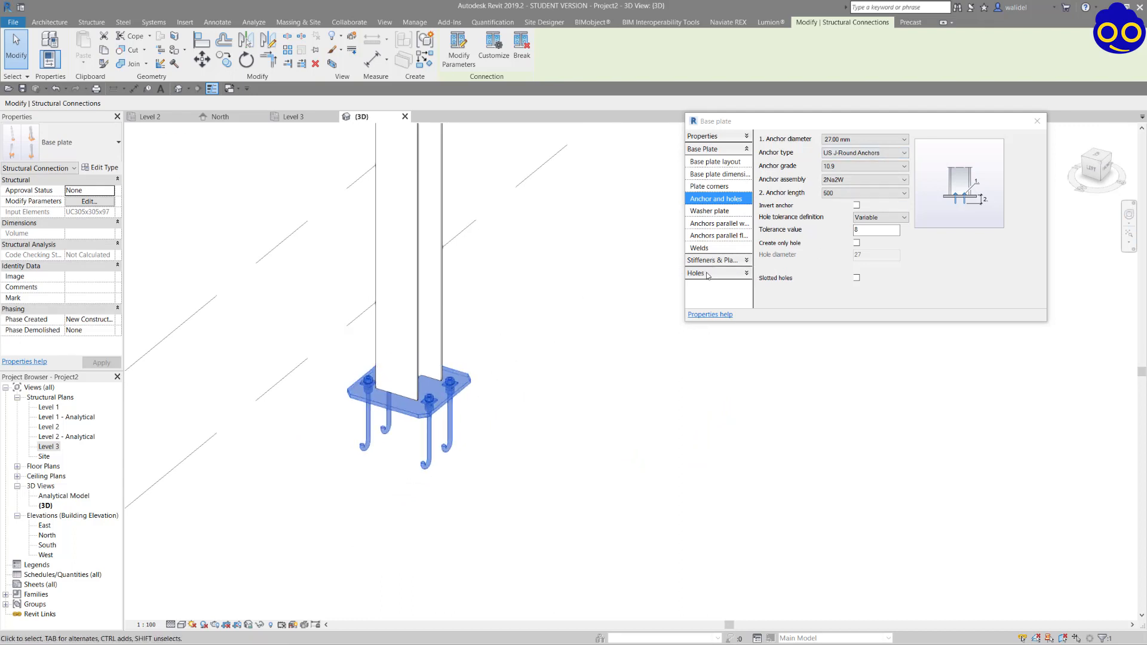
{"action": "left_click", "coordinate": [707, 275]}
{"action": "left_click", "coordinate": [717, 200]}
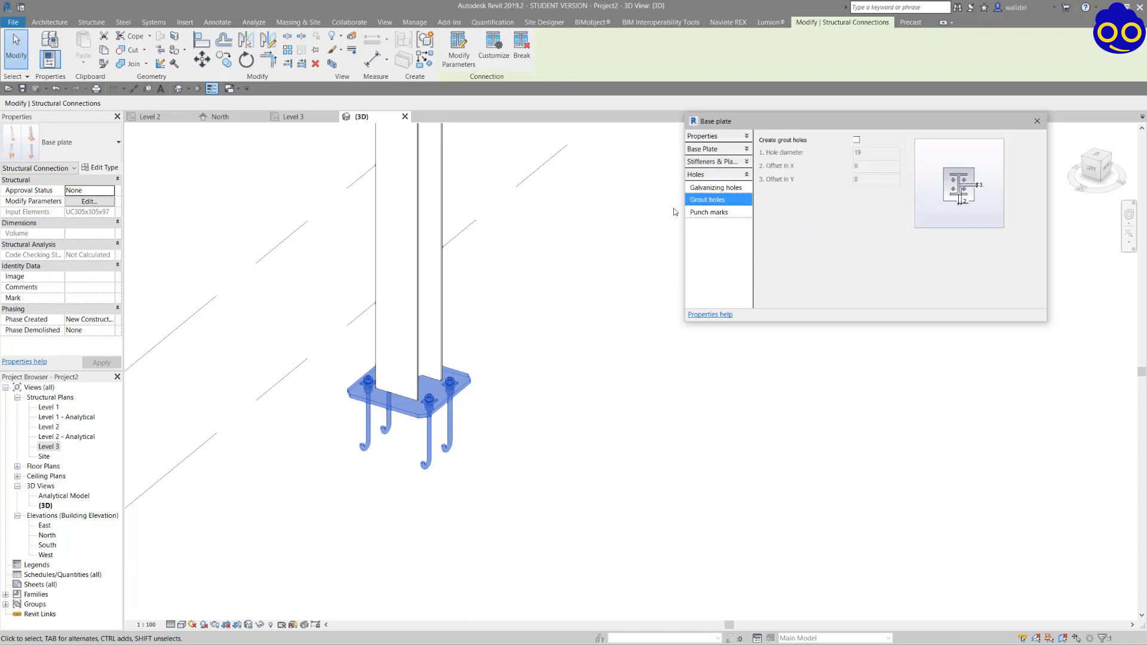
{"action": "scroll", "coordinate": [390, 389], "scroll_direction": "up", "scroll_amount": 5}
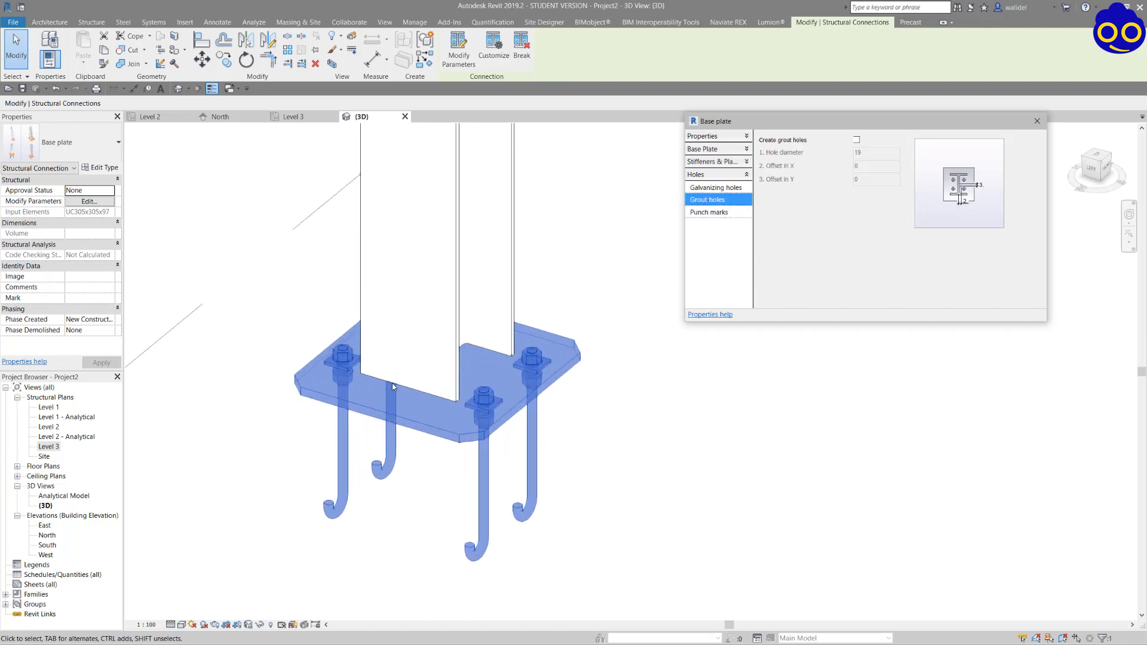
{"action": "left_click", "coordinate": [1037, 121]}
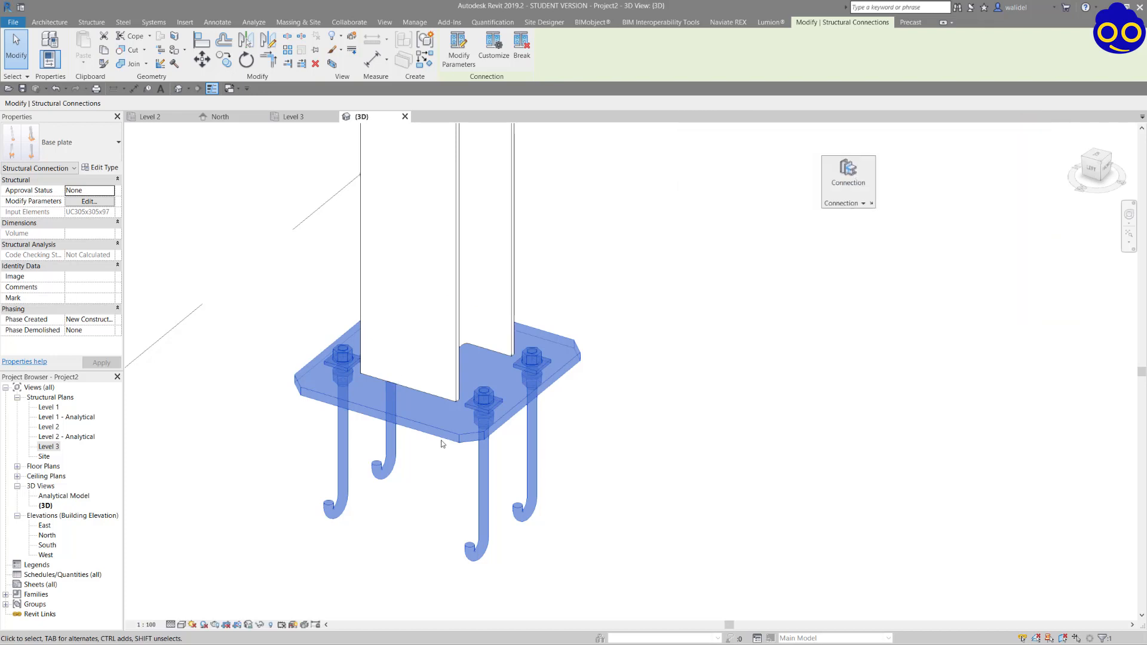
{"action": "left_click", "coordinate": [666, 367]}
Mirror a copy of the customised base plate connection to the opposite column, using the apex end plate's reference as the mirror axis.
{"action": "scroll", "coordinate": [700, 339], "scroll_direction": "down", "scroll_amount": 1}
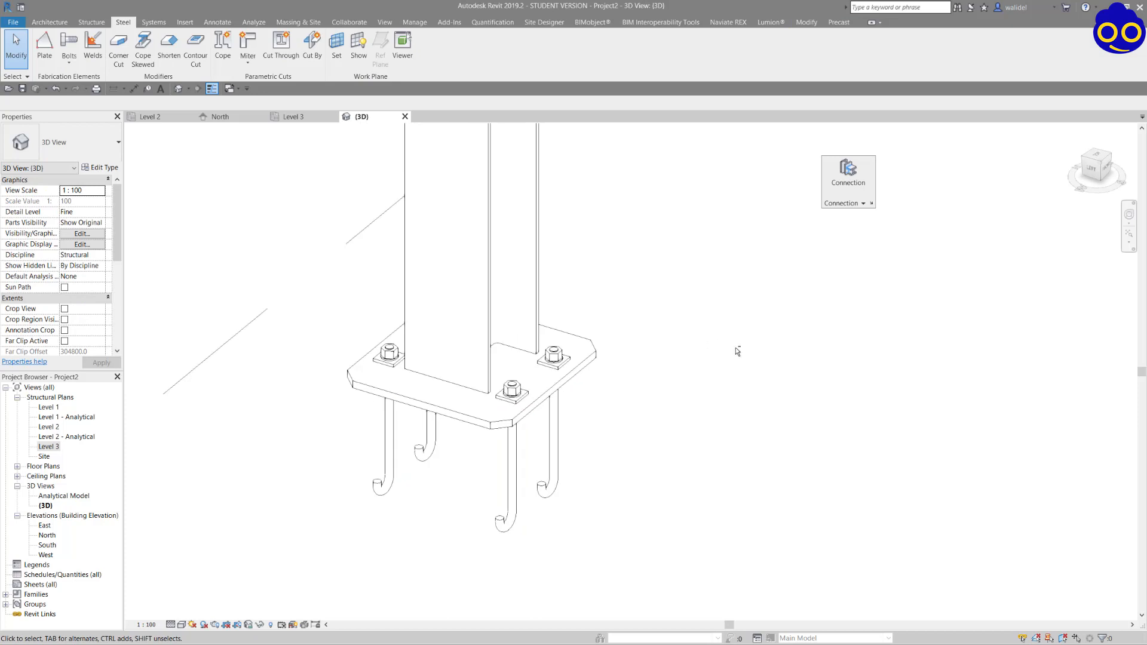
{"action": "scroll", "coordinate": [738, 352], "scroll_direction": "down", "scroll_amount": 1}
{"action": "middle_click_drag", "start_coordinate": [791, 351], "coordinate": [466, 350], "text": "shift"}
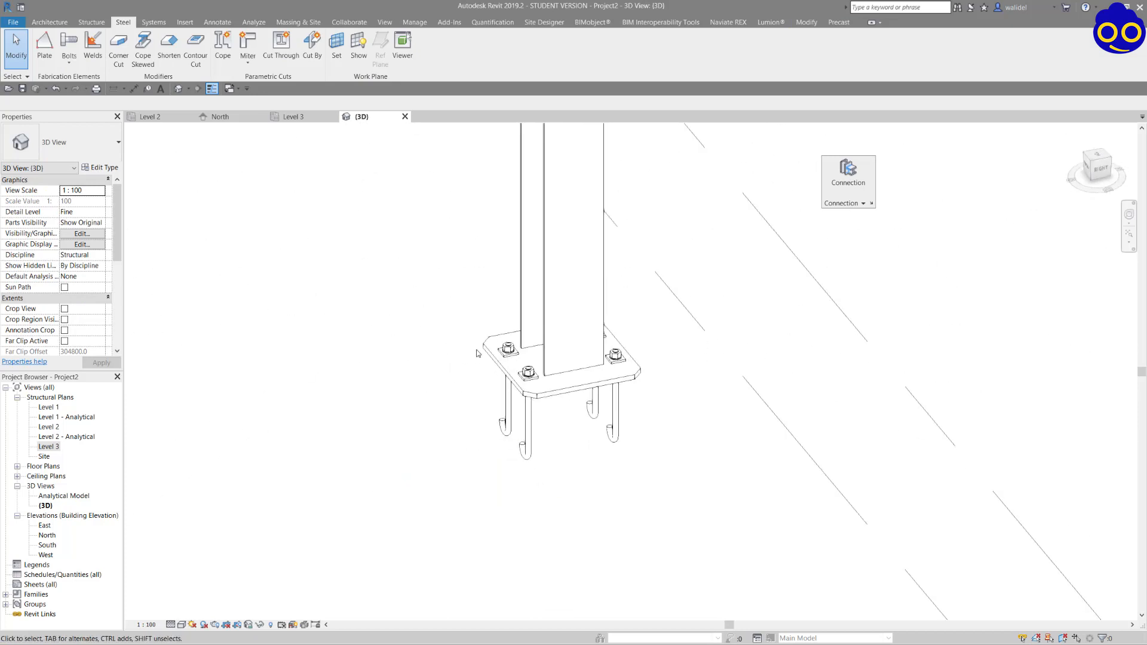
{"action": "scroll", "coordinate": [477, 354], "scroll_direction": "down", "scroll_amount": 3}
{"action": "left_click", "coordinate": [490, 358]}
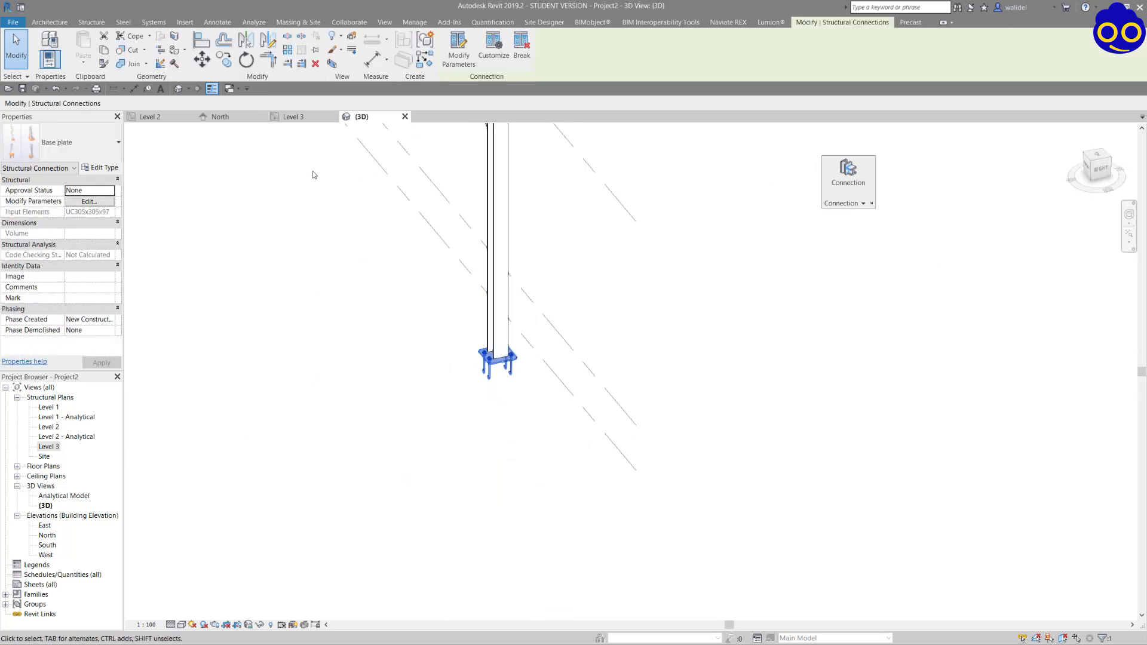
{"action": "scroll", "coordinate": [314, 172], "scroll_direction": "down", "scroll_amount": 4}
{"action": "middle_click_drag", "start_coordinate": [372, 241], "coordinate": [799, 461]}
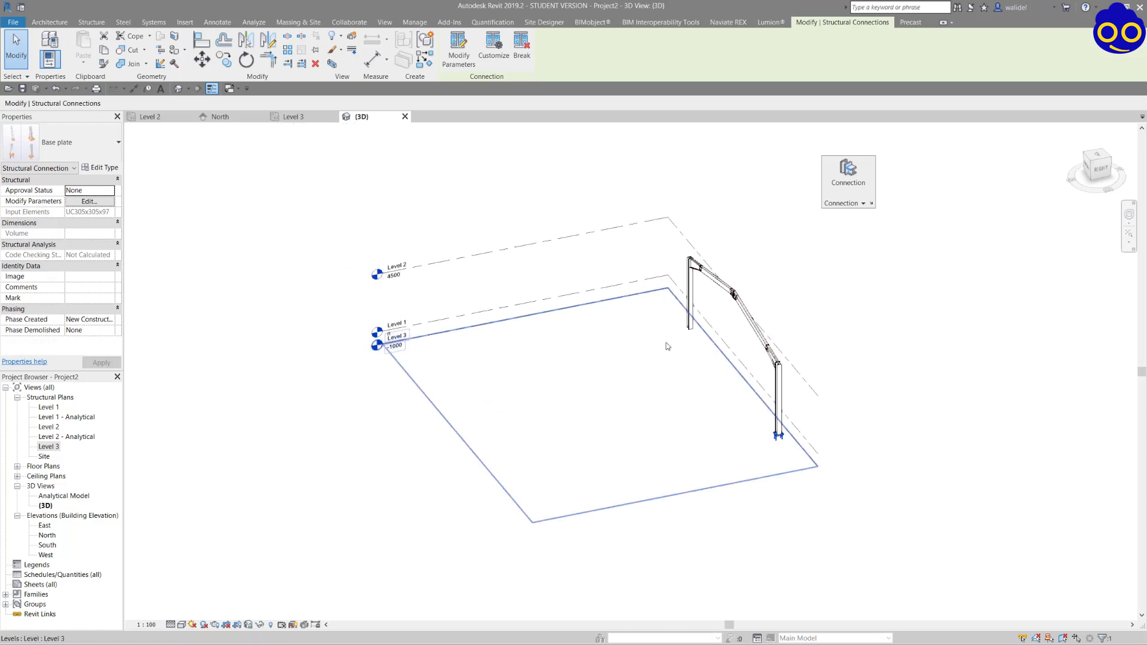
{"action": "scroll", "coordinate": [758, 309], "scroll_direction": "up", "scroll_amount": 8}
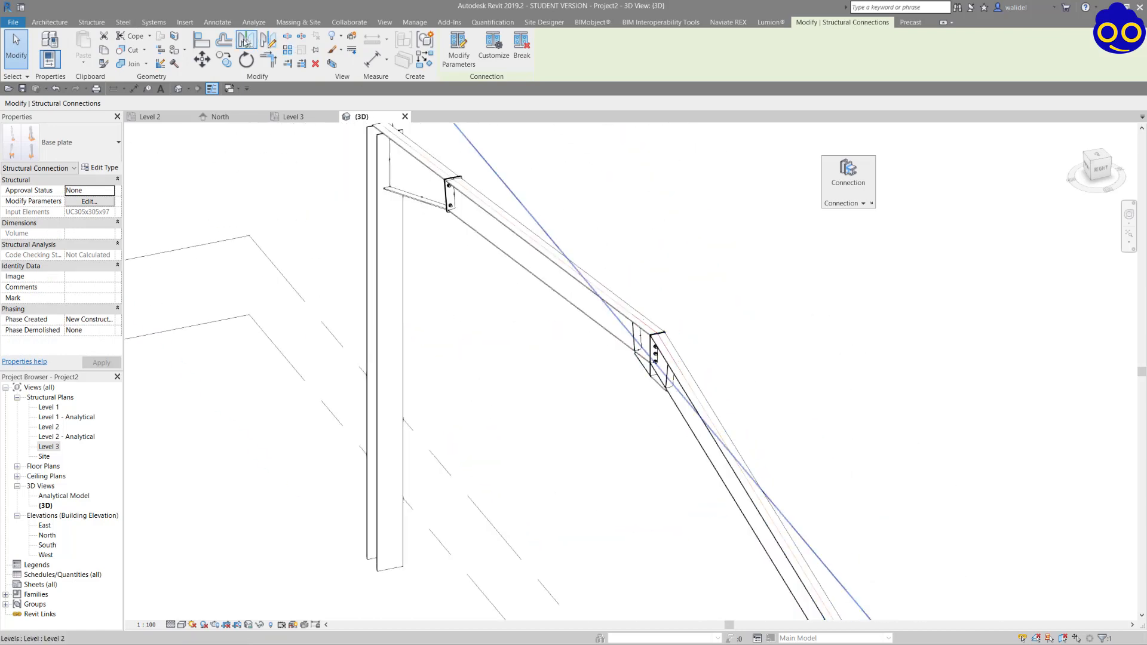
{"action": "left_click", "coordinate": [246, 41]}
{"action": "scroll", "coordinate": [688, 334], "scroll_direction": "up", "scroll_amount": 4}
{"action": "scroll", "coordinate": [688, 334], "scroll_direction": "up", "scroll_amount": 5}
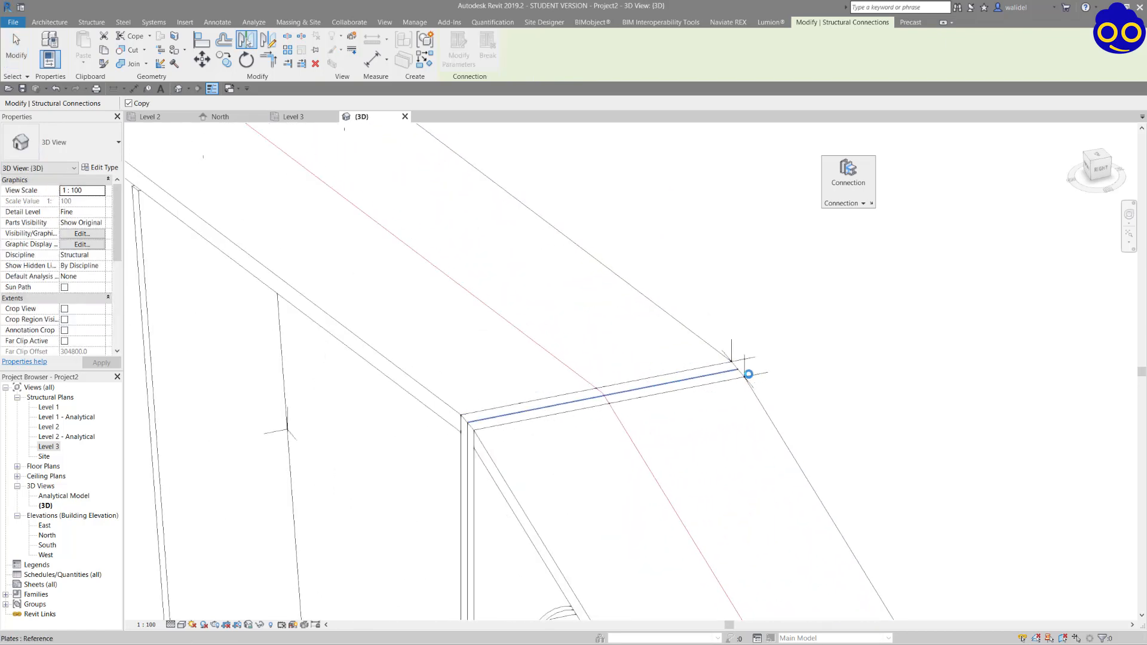
{"action": "left_click", "coordinate": [748, 374]}
{"action": "scroll", "coordinate": [735, 365], "scroll_direction": "down", "scroll_amount": 6}
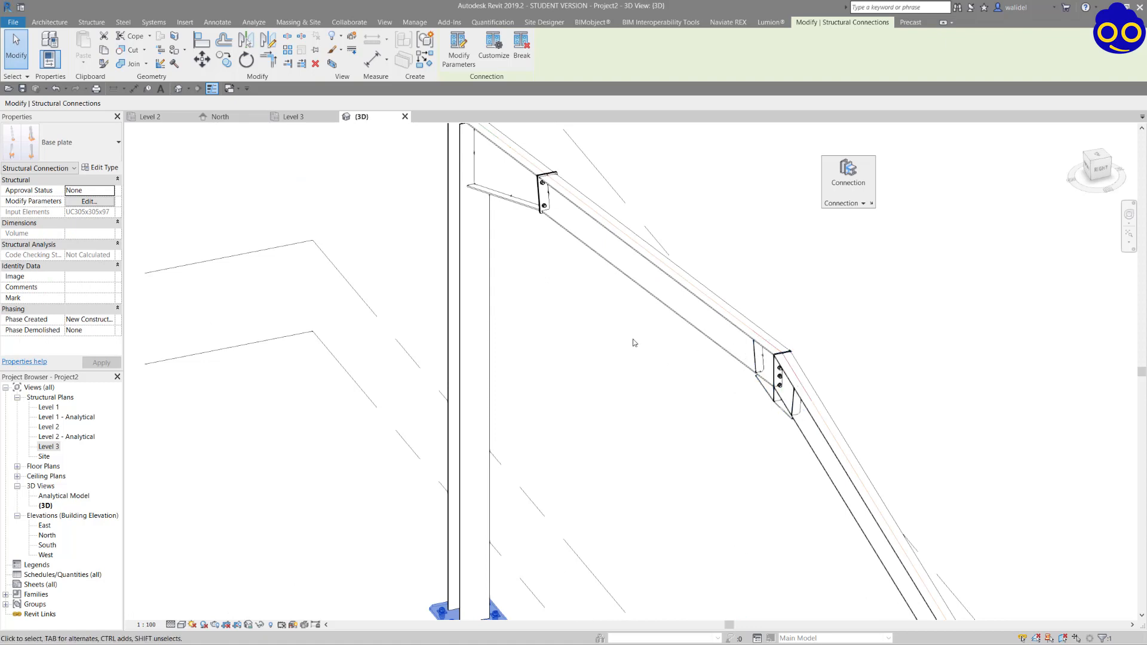
{"action": "scroll", "coordinate": [634, 343], "scroll_direction": "down", "scroll_amount": 6}
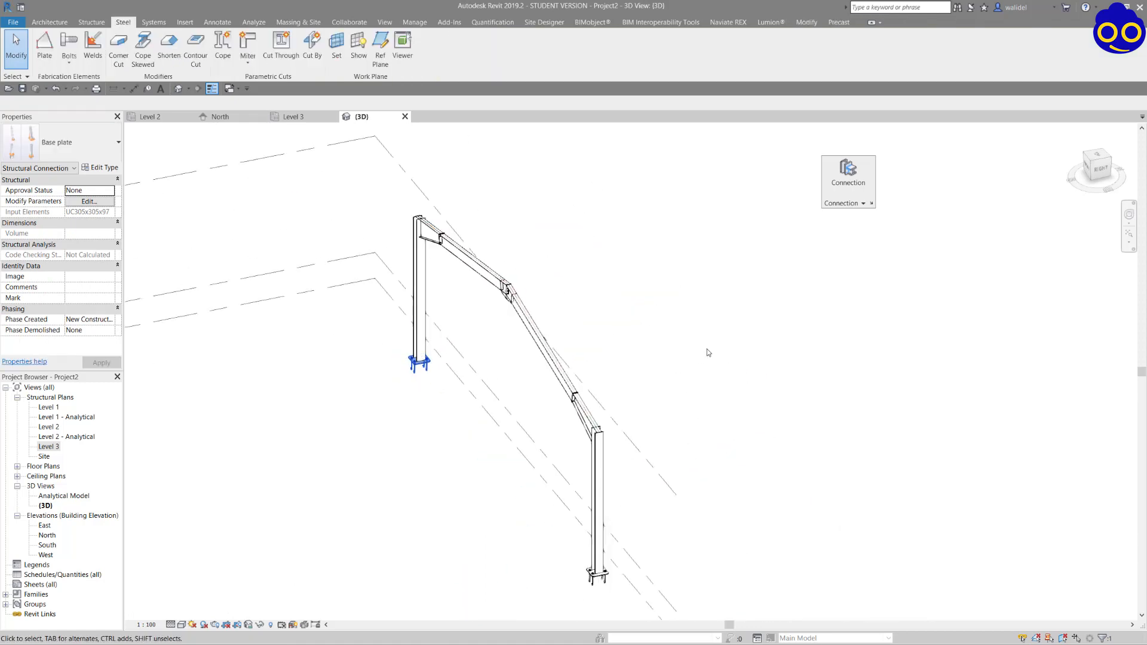
{"action": "left_click", "coordinate": [707, 353]}
In the Level 3 plan, start a structural column with the M_Concrete-Rectangular-Column 450 x 600mm type.
{"action": "middle_click_drag", "start_coordinate": [468, 300], "coordinate": [435, 277], "text": "shift"}
{"action": "scroll", "coordinate": [333, 243], "scroll_direction": "up", "scroll_amount": 5}
{"action": "scroll", "coordinate": [561, 241], "scroll_direction": "down", "scroll_amount": 3}
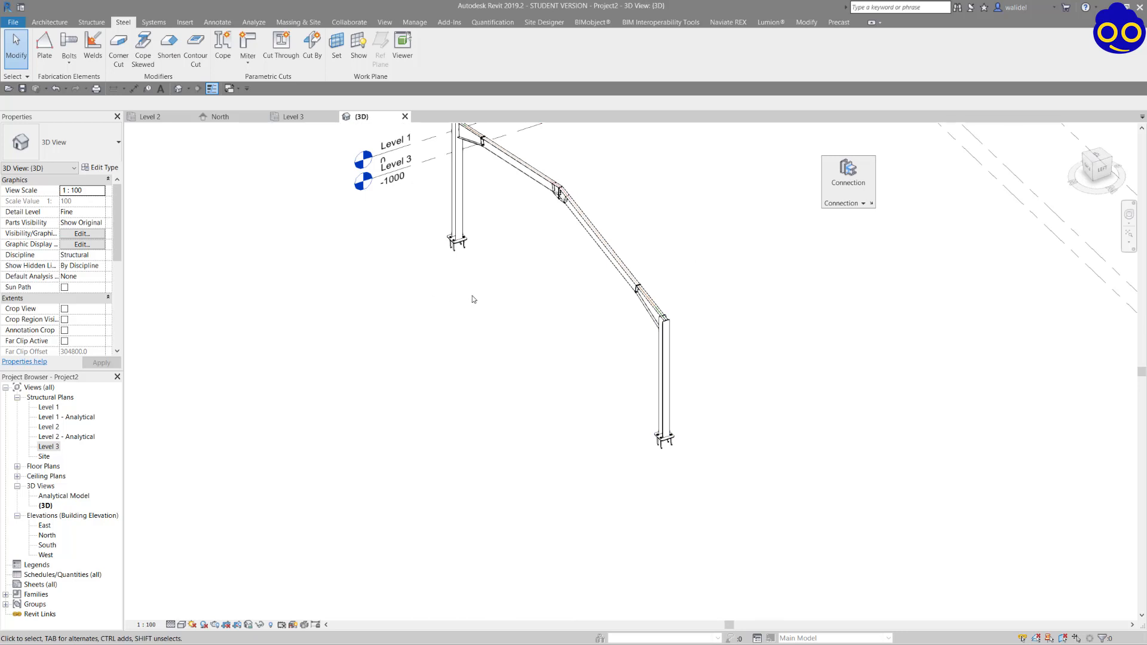
{"action": "scroll", "coordinate": [473, 299], "scroll_direction": "down", "scroll_amount": 2}
{"action": "left_click", "coordinate": [293, 116]}
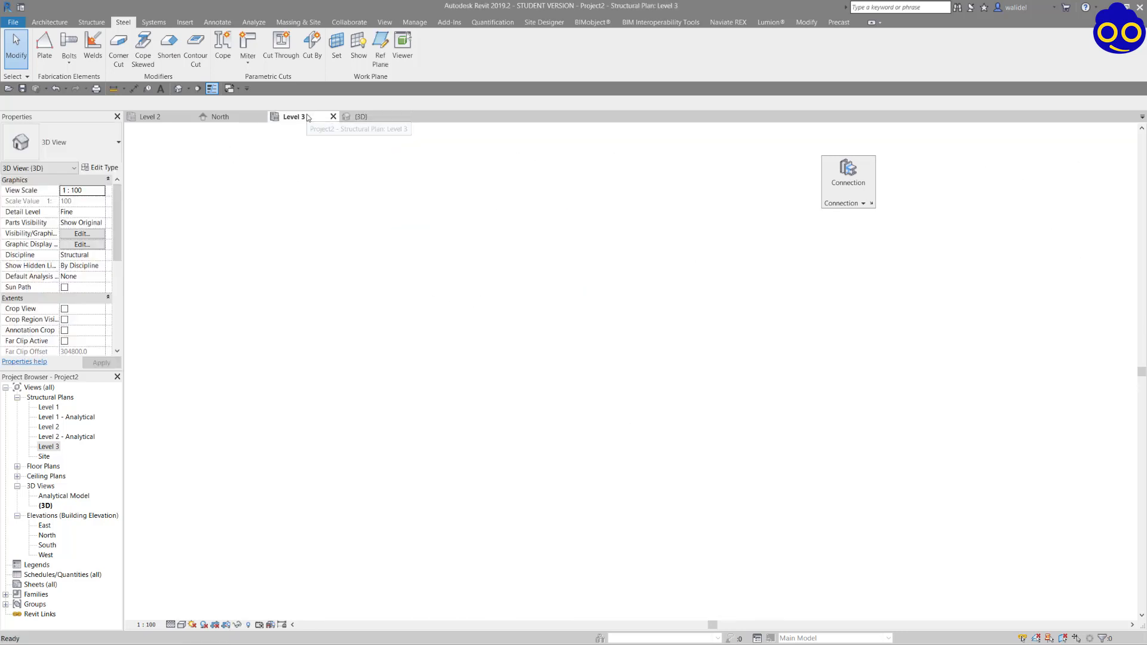
{"action": "scroll", "coordinate": [419, 251], "scroll_direction": "up", "scroll_amount": 2}
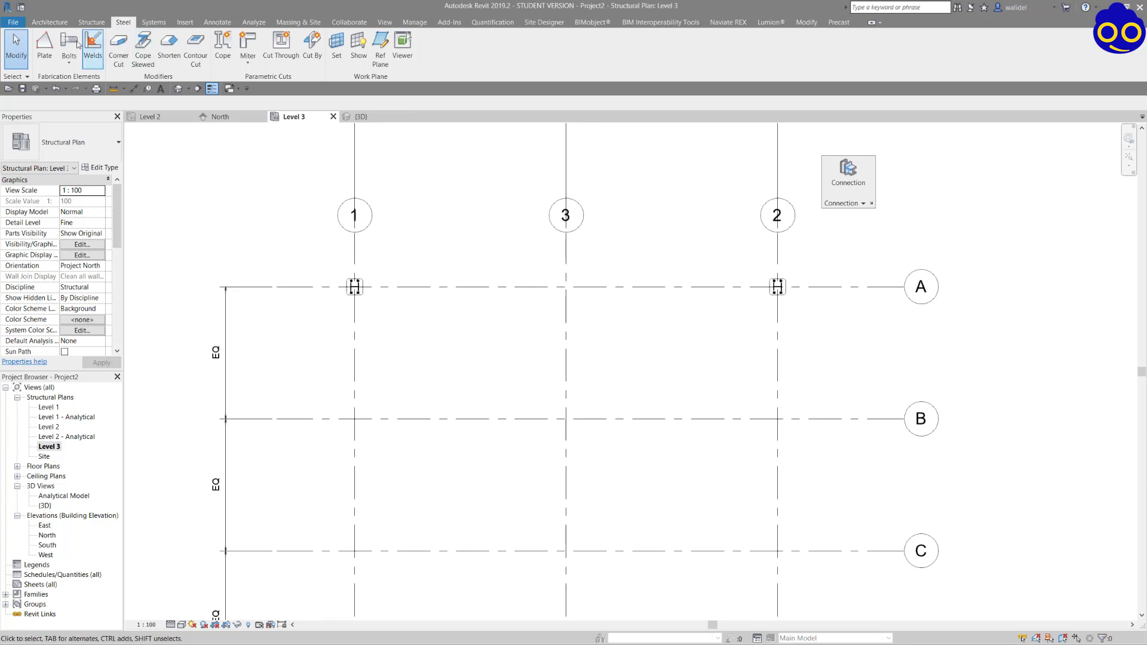
{"action": "left_click", "coordinate": [91, 22]}
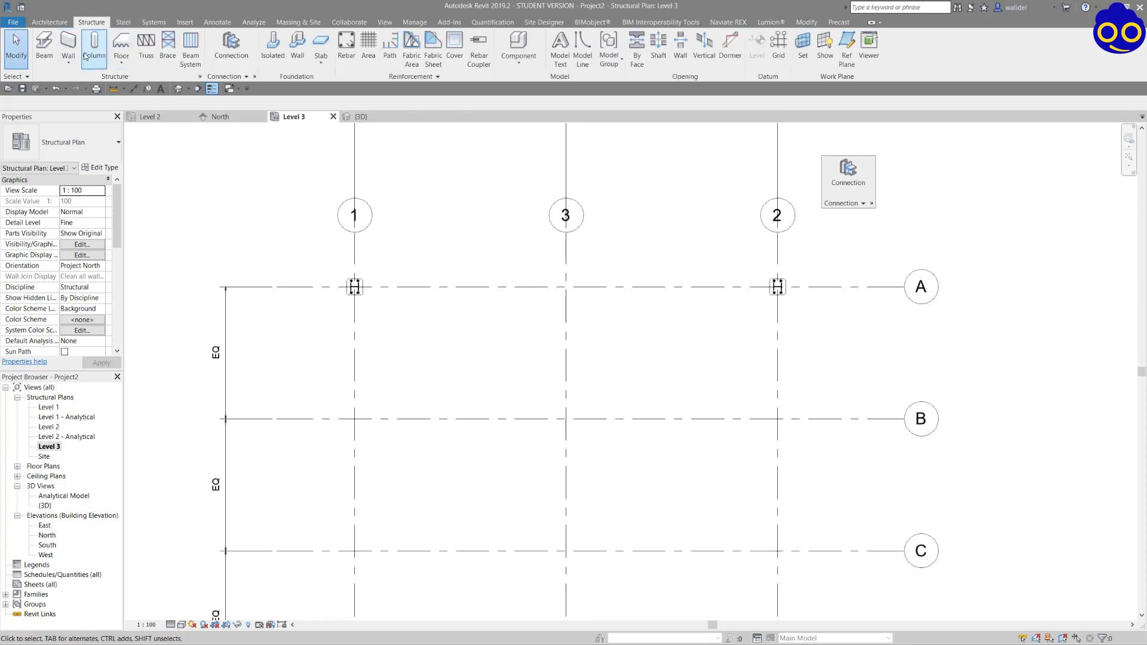
{"action": "left_click", "coordinate": [94, 48]}
{"action": "left_click", "coordinate": [79, 149]}
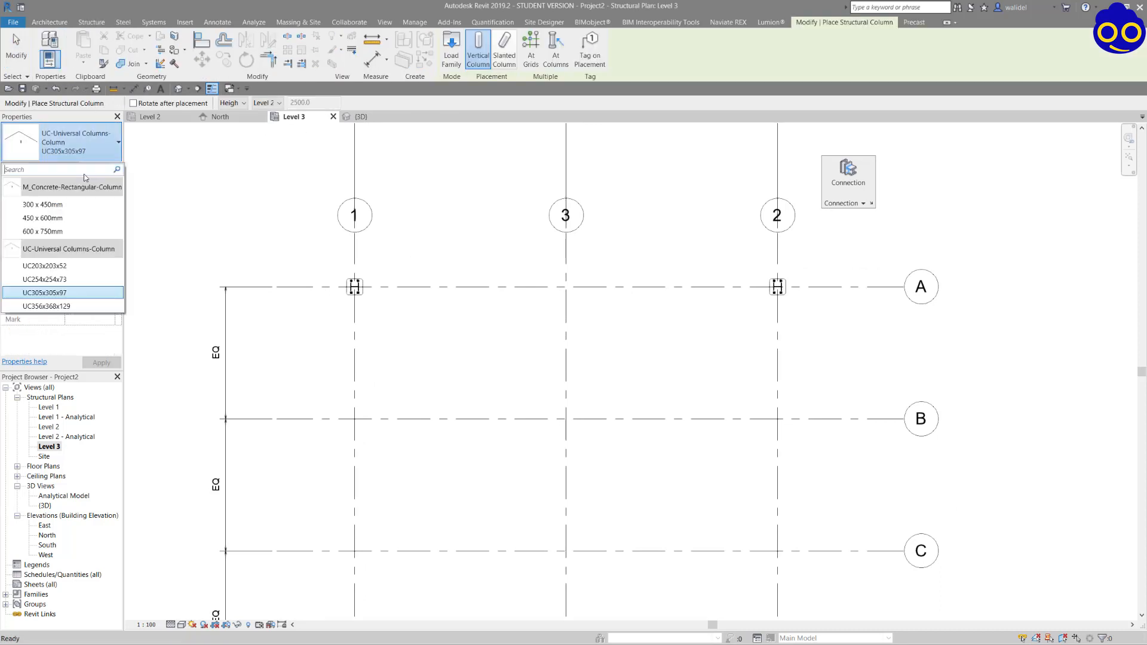
{"action": "left_click", "coordinate": [60, 217]}
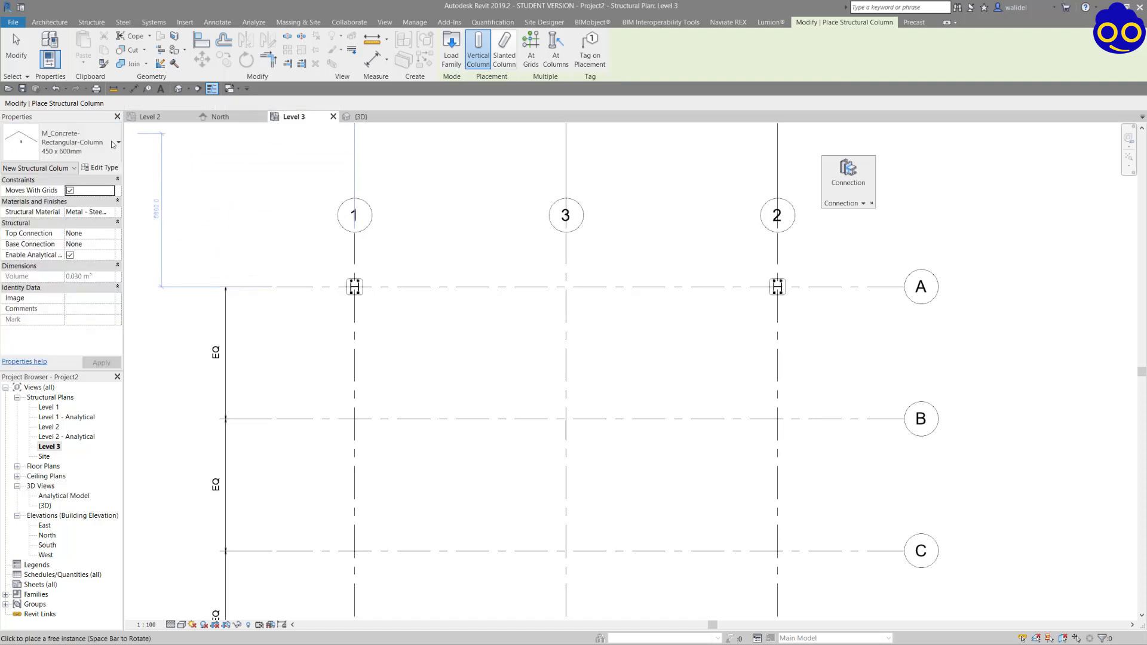
Duplicate the concrete column type as 800mm x 800 mm and set both its b and h dimensions to 800.
{"action": "left_click", "coordinate": [94, 169]}
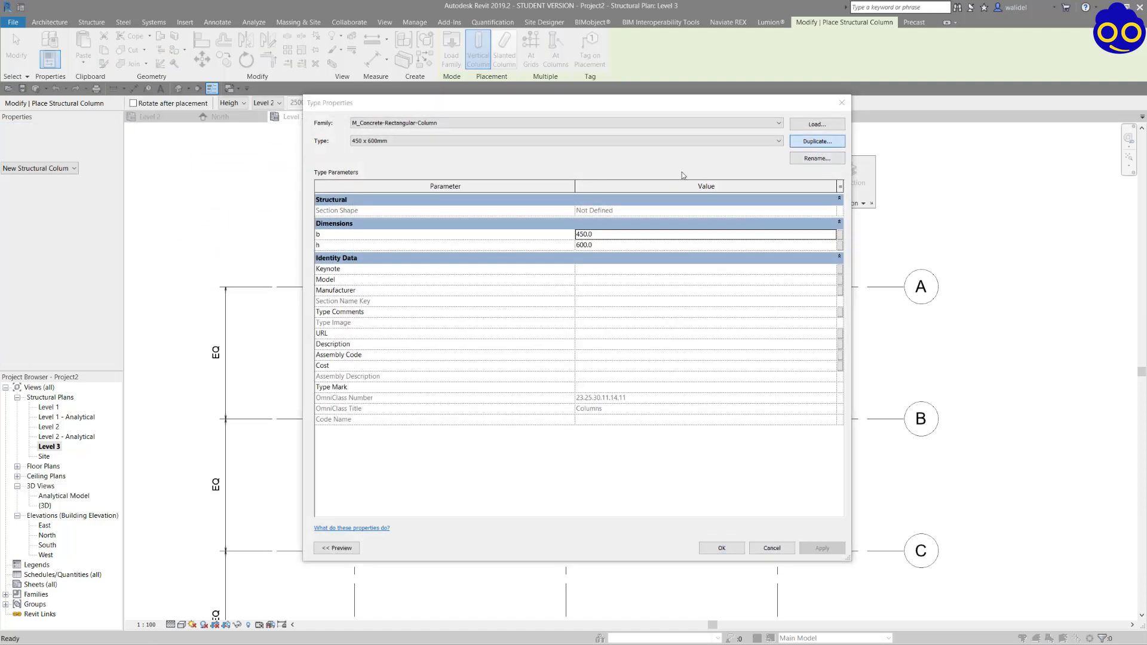
{"action": "left_click", "coordinate": [816, 142]}
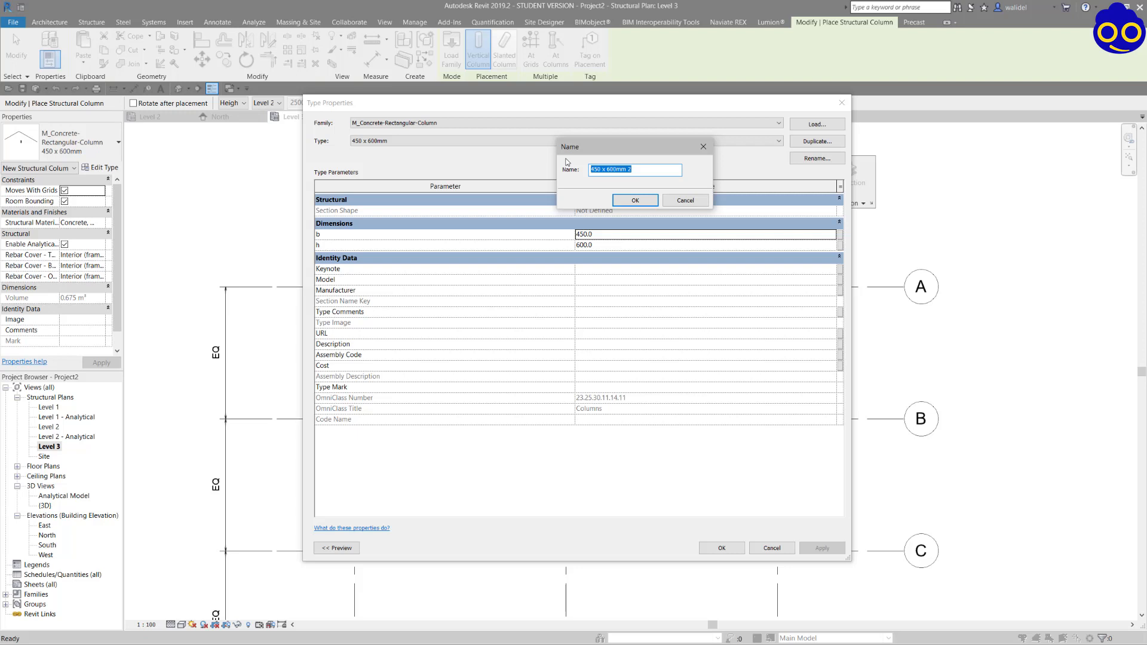
{"action": "type", "text": "800mm x 800 mm"}
{"action": "key", "text": "Return"}
{"action": "left_click", "coordinate": [633, 233]}
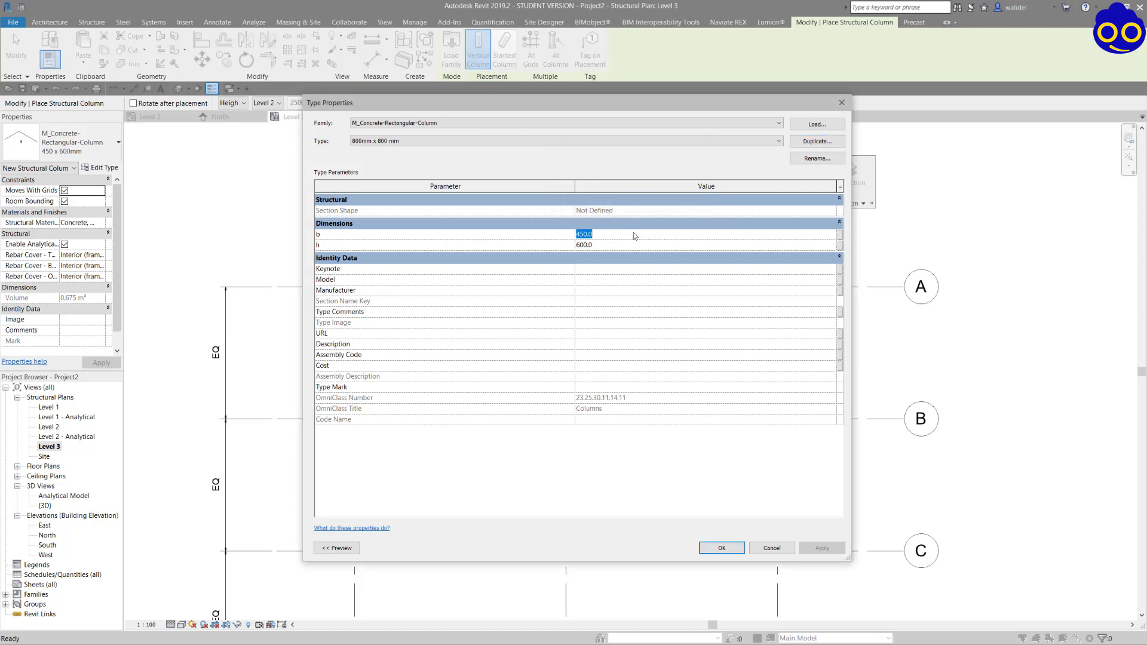
{"action": "type", "text": "800"}
{"action": "left_click", "coordinate": [621, 247]}
{"action": "type", "text": "800"}
{"action": "left_click", "coordinate": [722, 548]}
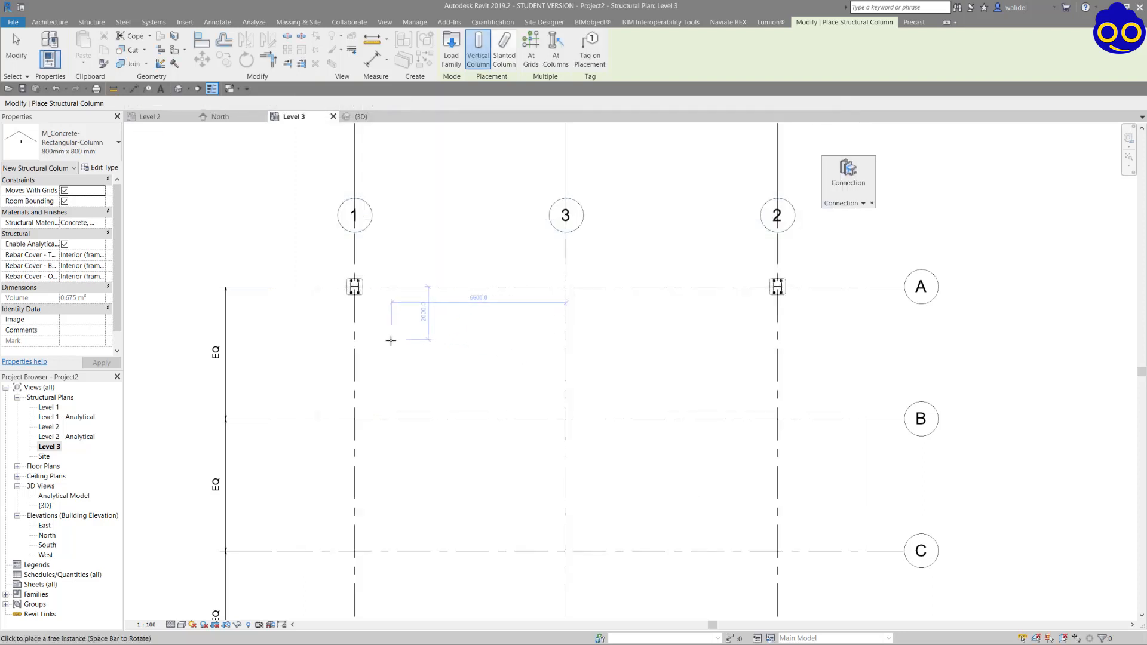
Try to set the new concrete column's extent by Depth with Level 3 as its limit.
{"action": "scroll", "coordinate": [389, 339], "scroll_direction": "up", "scroll_amount": 1}
{"action": "scroll", "coordinate": [341, 288], "scroll_direction": "up", "scroll_amount": 2}
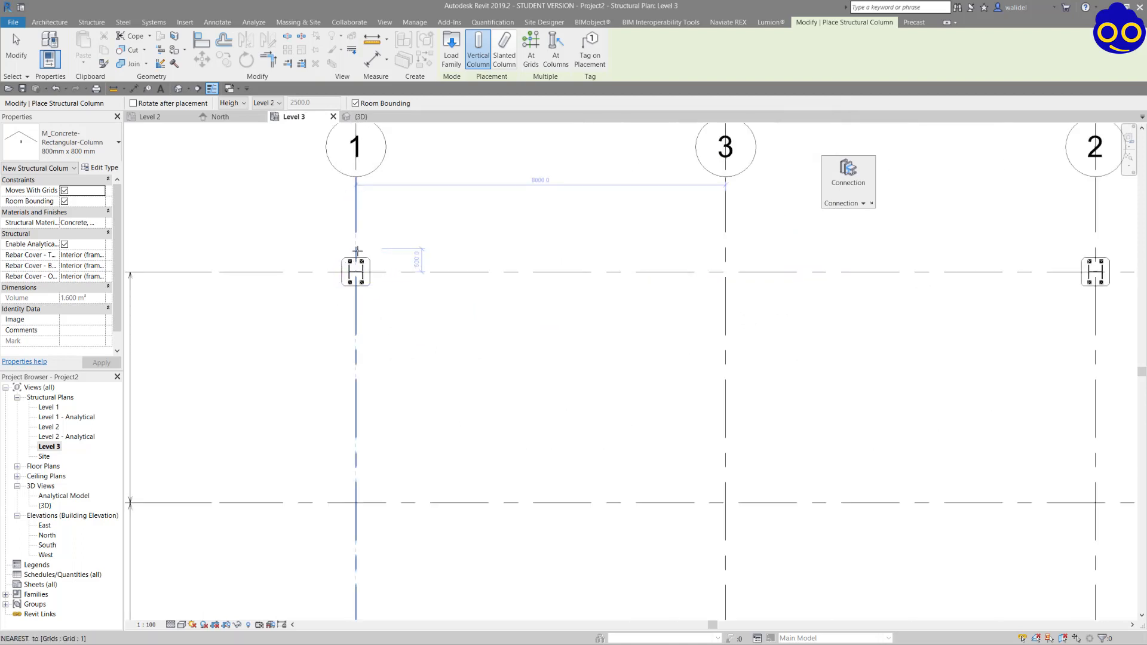
{"action": "left_click", "coordinate": [271, 103]}
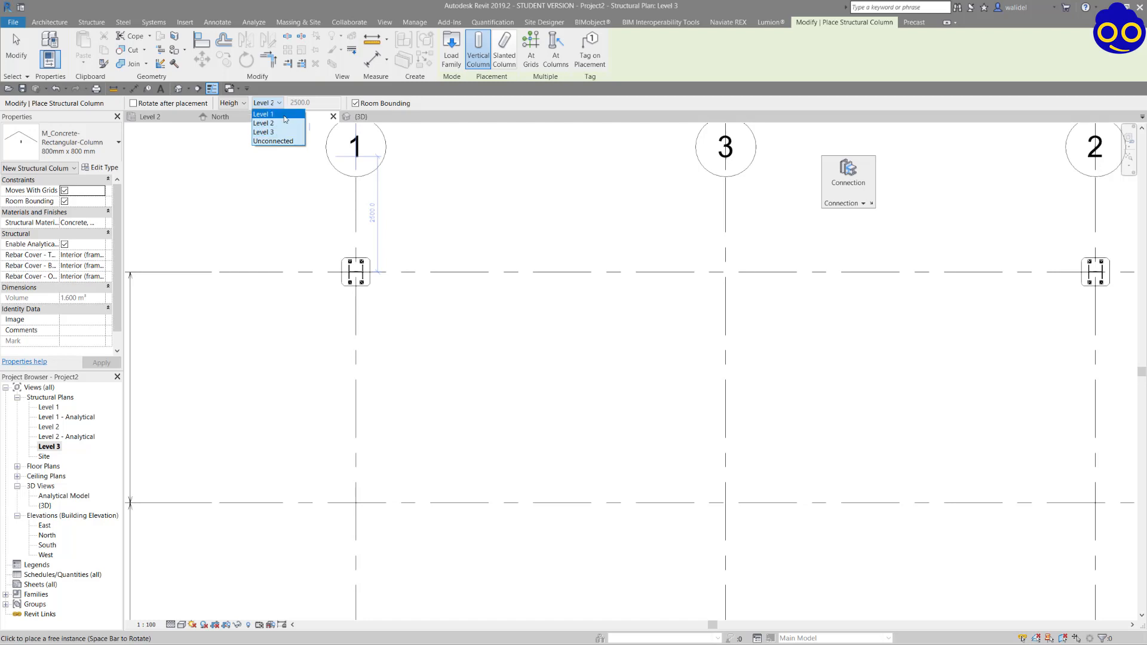
{"action": "left_click", "coordinate": [284, 114]}
{"action": "left_click", "coordinate": [241, 107]}
{"action": "left_click", "coordinate": [230, 113]}
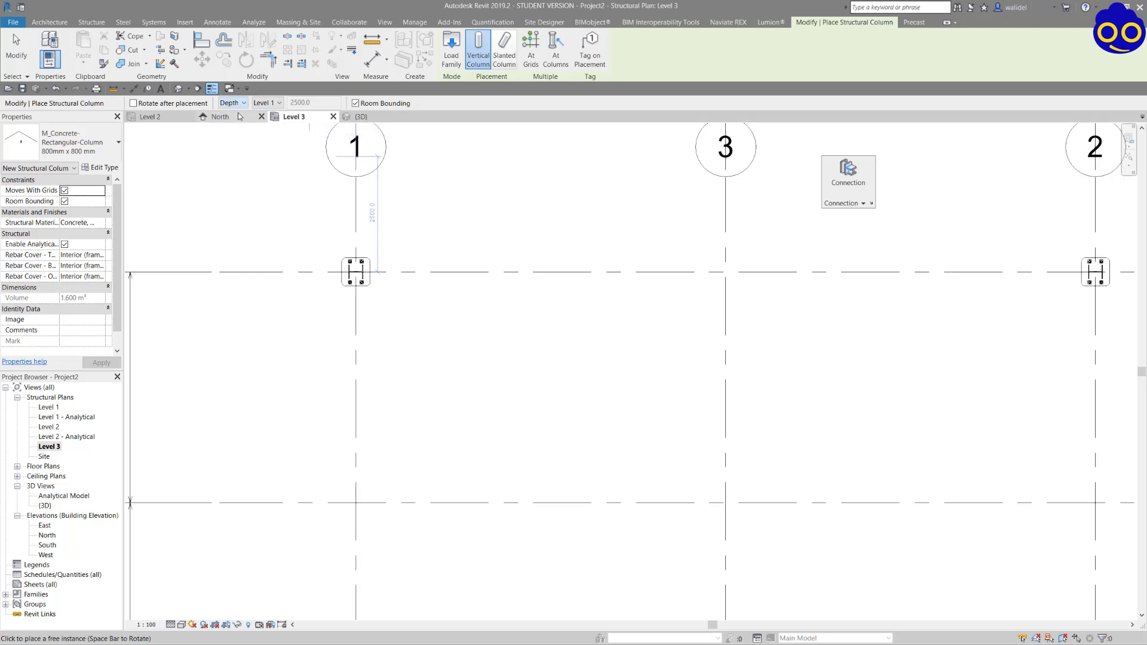
{"action": "left_click", "coordinate": [272, 104]}
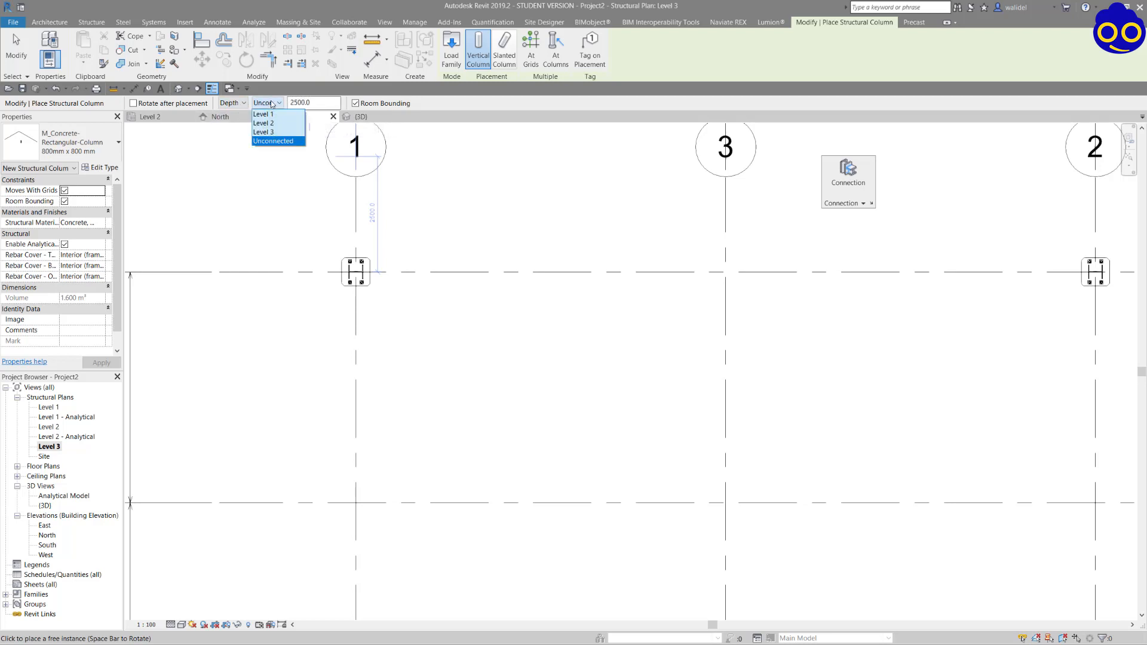
{"action": "left_click", "coordinate": [266, 132]}
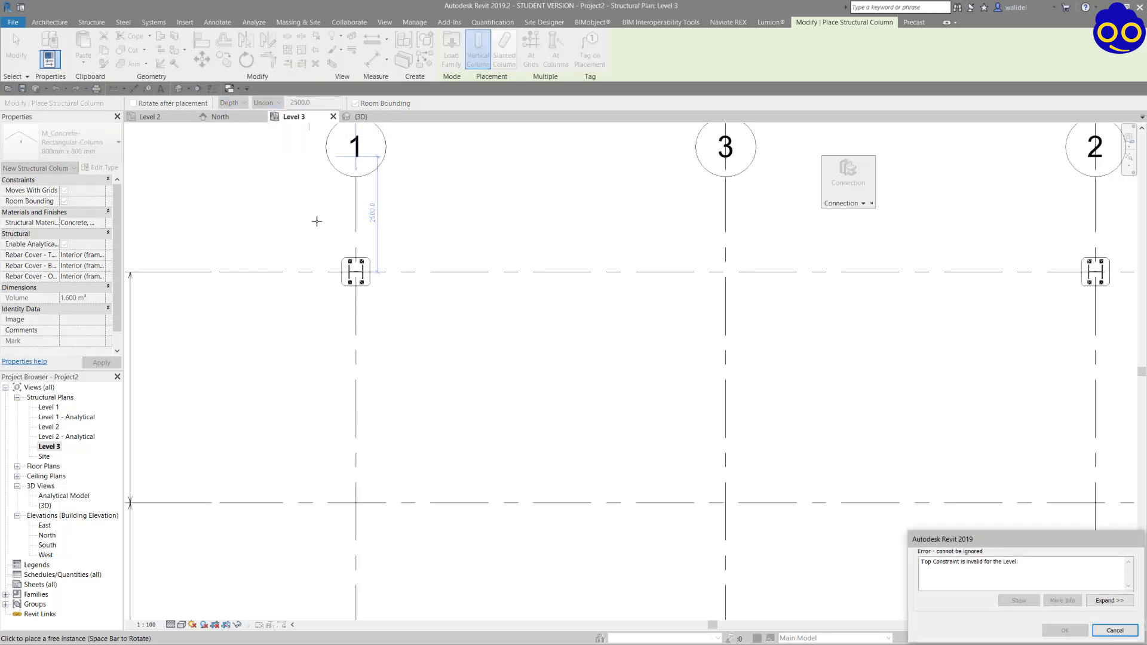
{"action": "left_click", "coordinate": [1114, 630]}
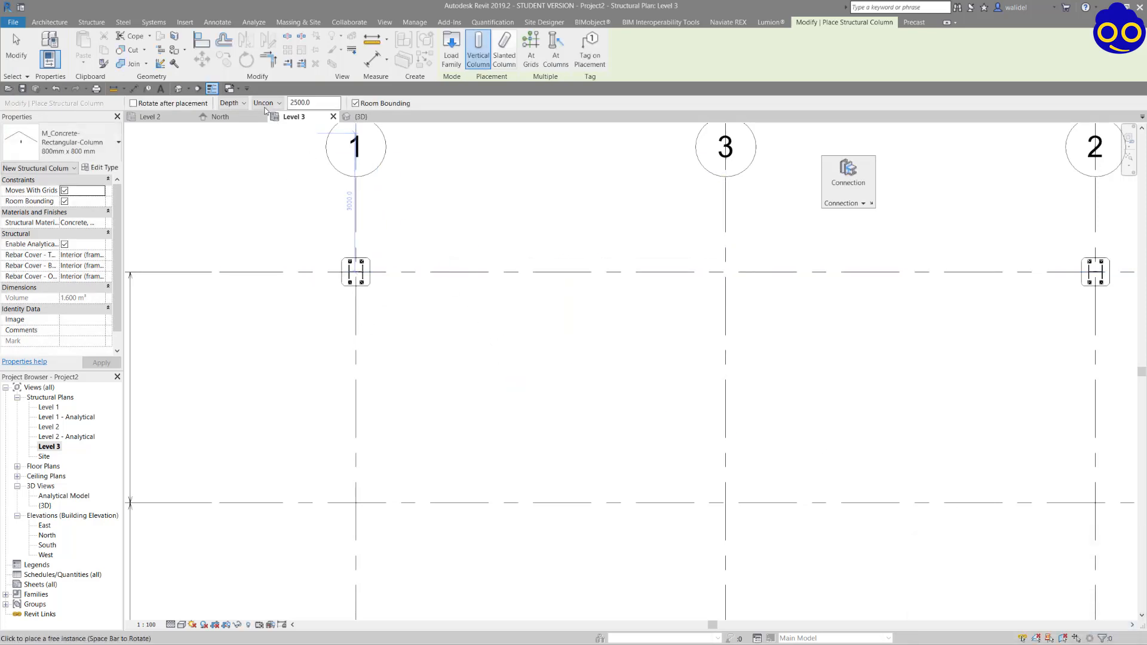
Place 800mm x 800 mm concrete columns with Height up to Level 1 at grid intersections A-1 and A-2.
{"action": "left_click", "coordinate": [235, 104]}
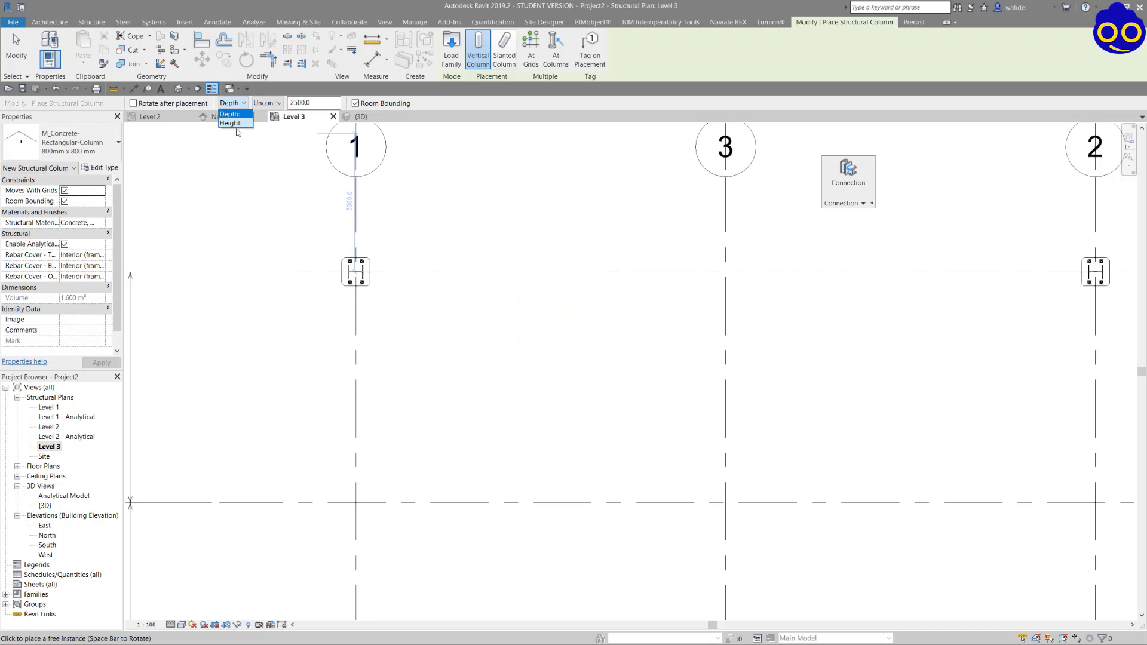
{"action": "left_click", "coordinate": [232, 123]}
{"action": "left_click", "coordinate": [266, 103]}
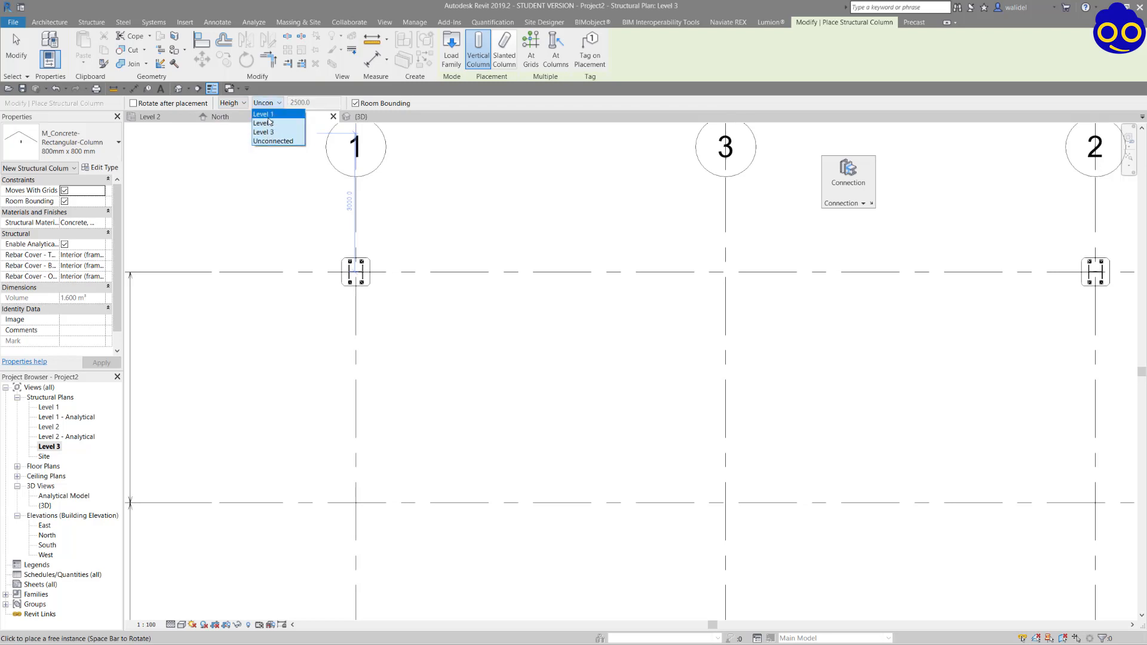
{"action": "left_click", "coordinate": [263, 114]}
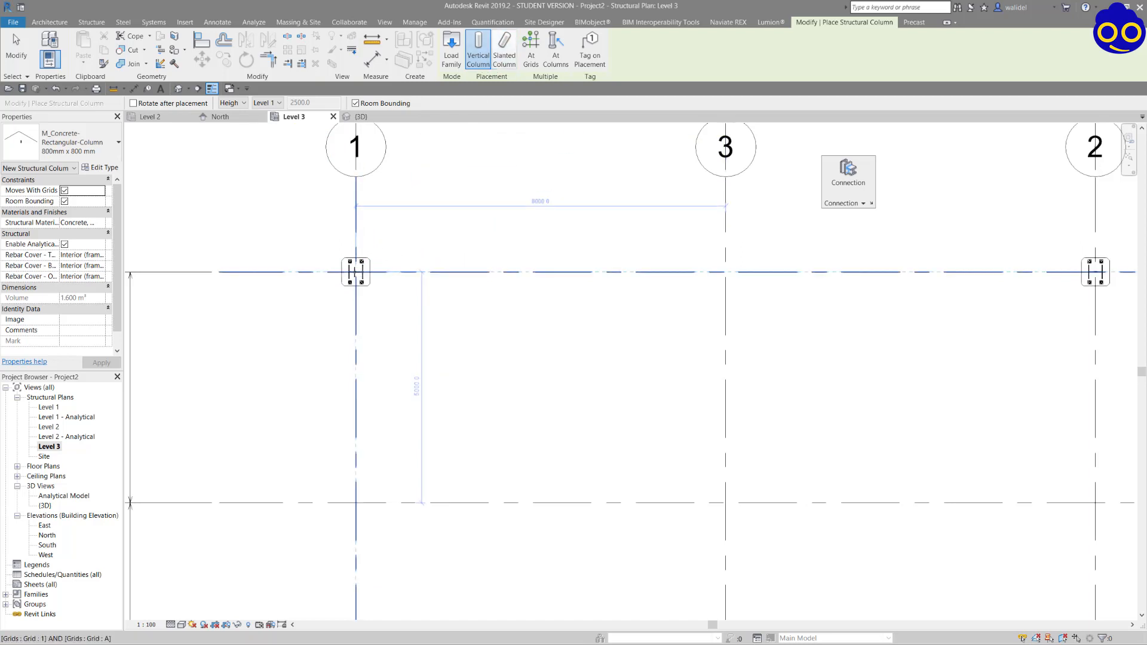
{"action": "left_click", "coordinate": [356, 271]}
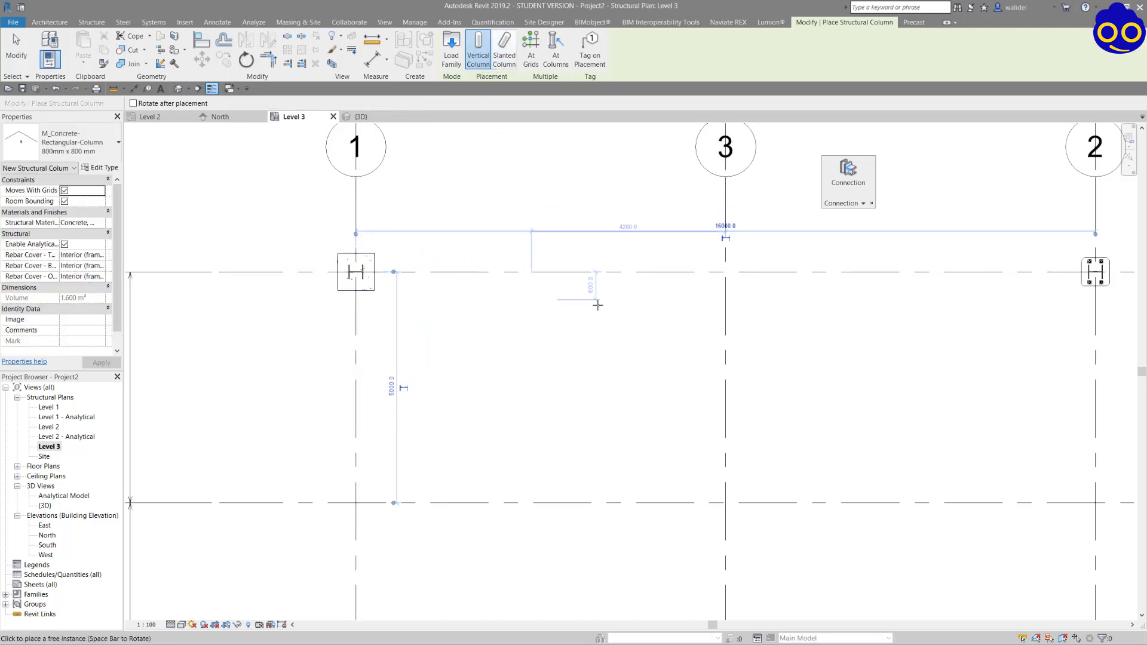
{"action": "scroll", "coordinate": [784, 335], "scroll_direction": "down", "scroll_amount": 2}
{"action": "scroll", "coordinate": [757, 291], "scroll_direction": "up", "scroll_amount": 3}
{"action": "left_click", "coordinate": [757, 291]}
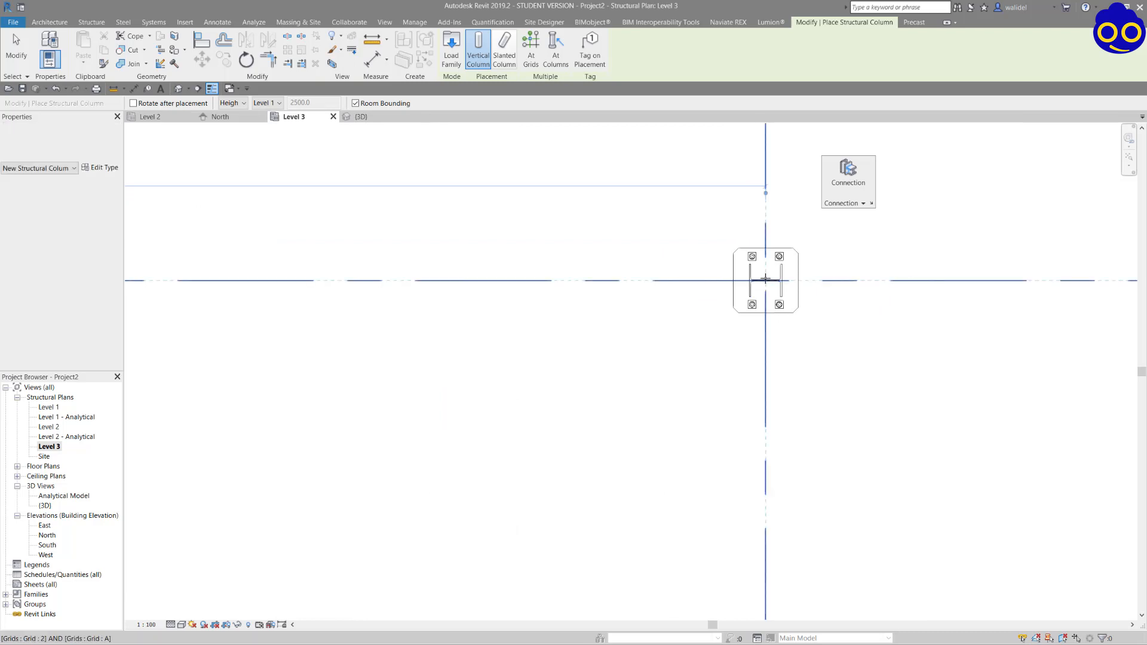
{"action": "scroll", "coordinate": [825, 332], "scroll_direction": "down", "scroll_amount": 3}
{"action": "key", "text": "Escape"}
{"action": "key", "text": "Escape"}
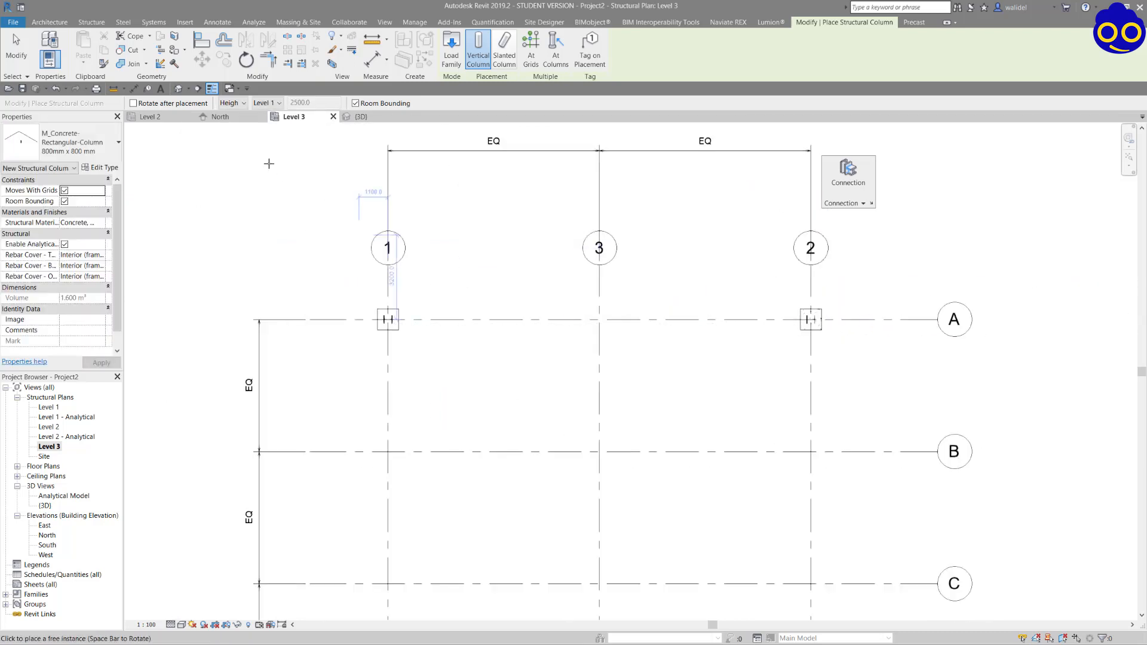
Examine the new concrete columns under the portal frame in the 3D view.
{"action": "scroll", "coordinate": [373, 316], "scroll_direction": "up", "scroll_amount": 2}
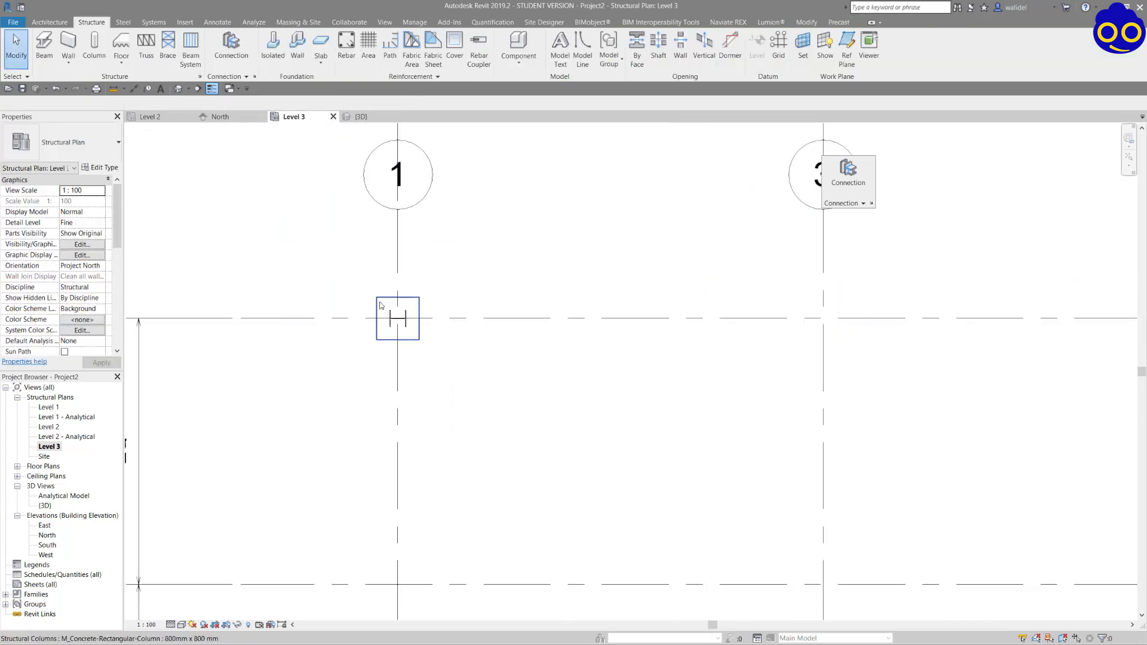
{"action": "left_click", "coordinate": [358, 117]}
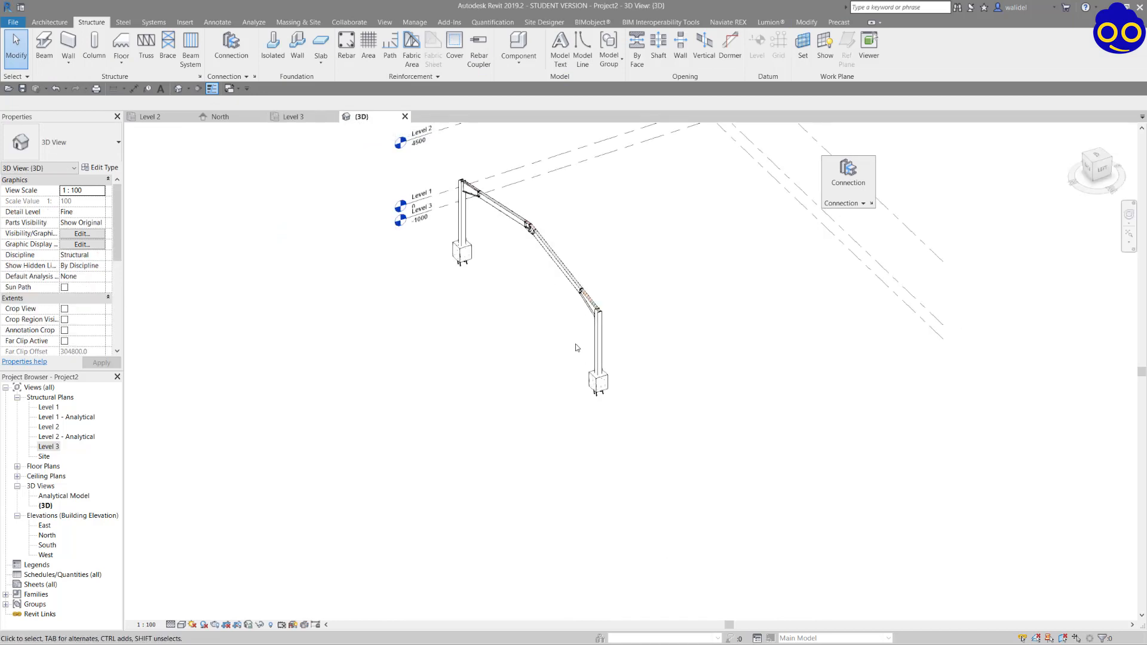
{"action": "scroll", "coordinate": [576, 345], "scroll_direction": "up", "scroll_amount": 5}
{"action": "middle_click_drag", "start_coordinate": [678, 375], "coordinate": [692, 369], "text": "shift"}
{"action": "scroll", "coordinate": [690, 383], "scroll_direction": "down", "scroll_amount": 5}
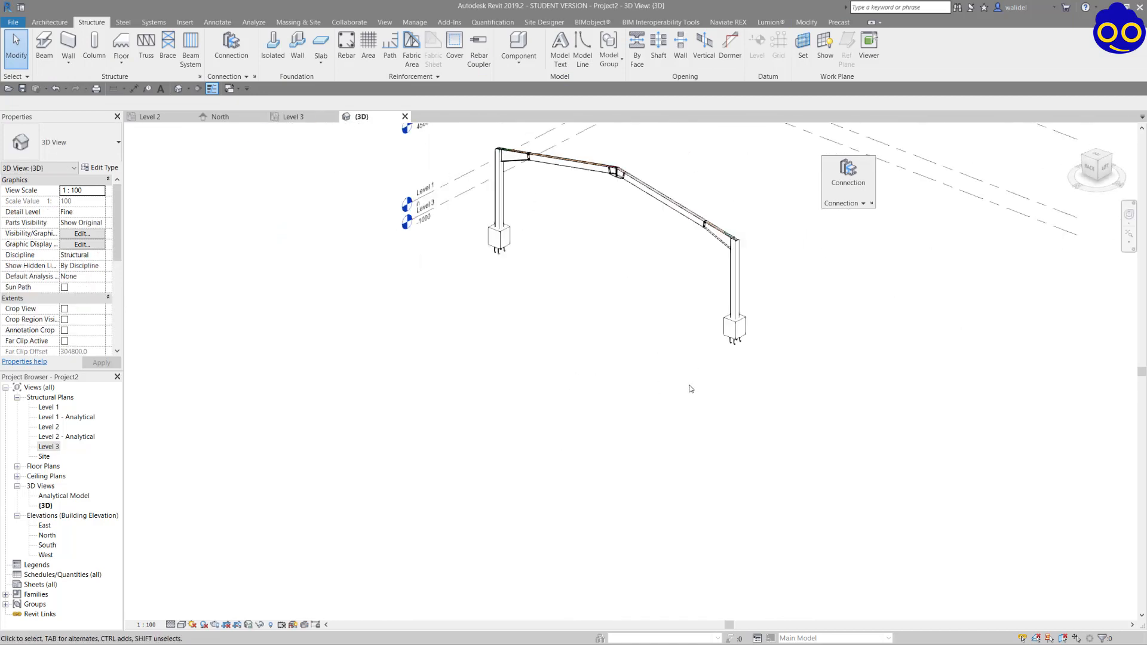
{"action": "left_click", "coordinate": [724, 342]}
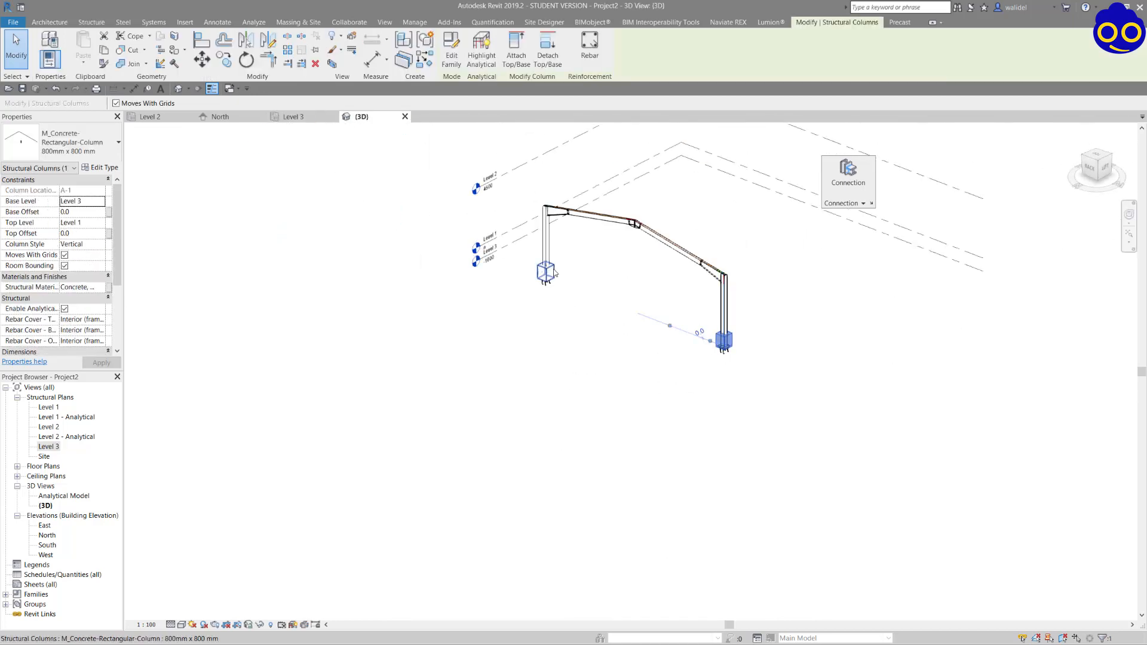
In the North elevation, set the Base Level of both UC305x305x97 steel columns to Level 1.
{"action": "left_click", "coordinate": [242, 117]}
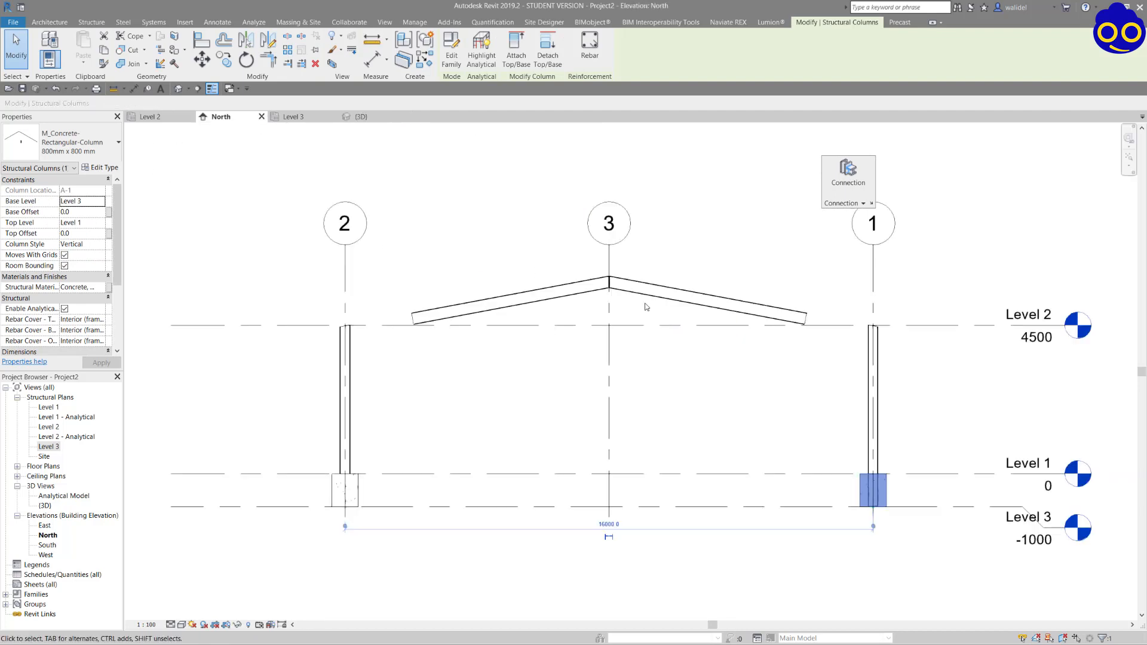
{"action": "middle_click_drag", "start_coordinate": [775, 387], "coordinate": [694, 303]}
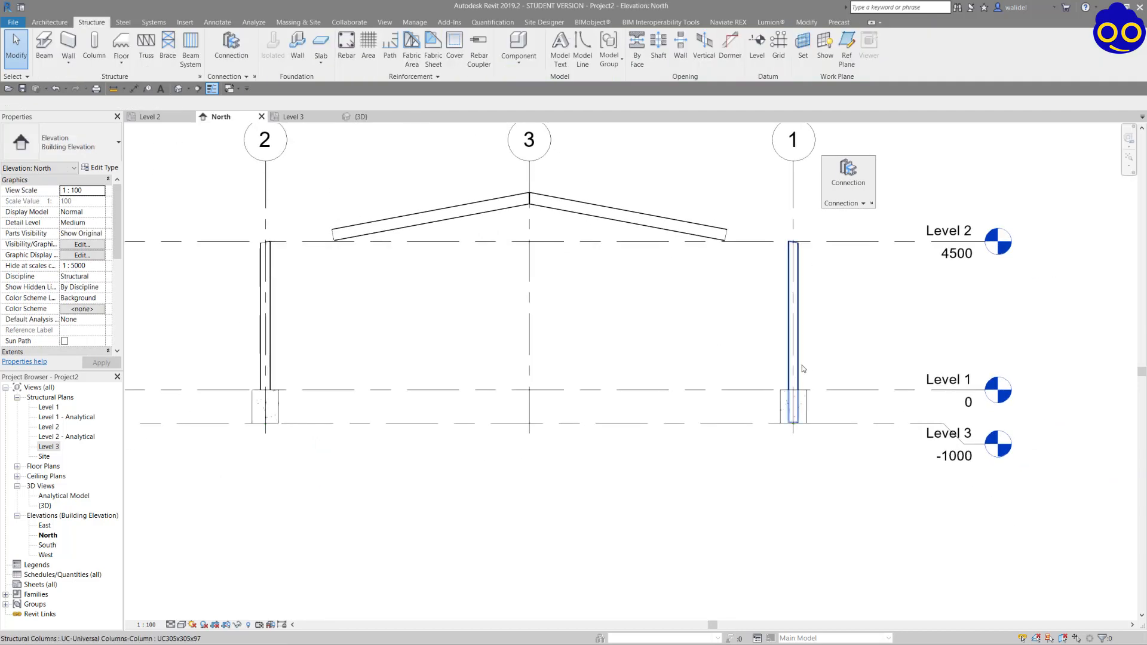
{"action": "left_click", "coordinate": [797, 362]}
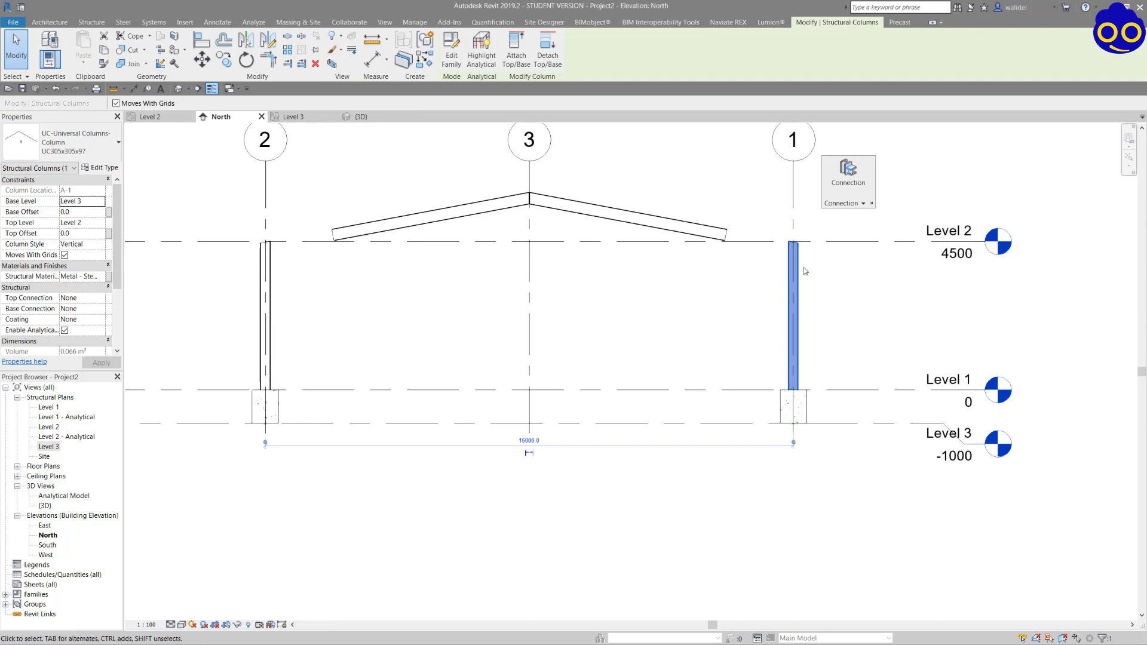
{"action": "left_click", "coordinate": [266, 316], "text": "ctrl"}
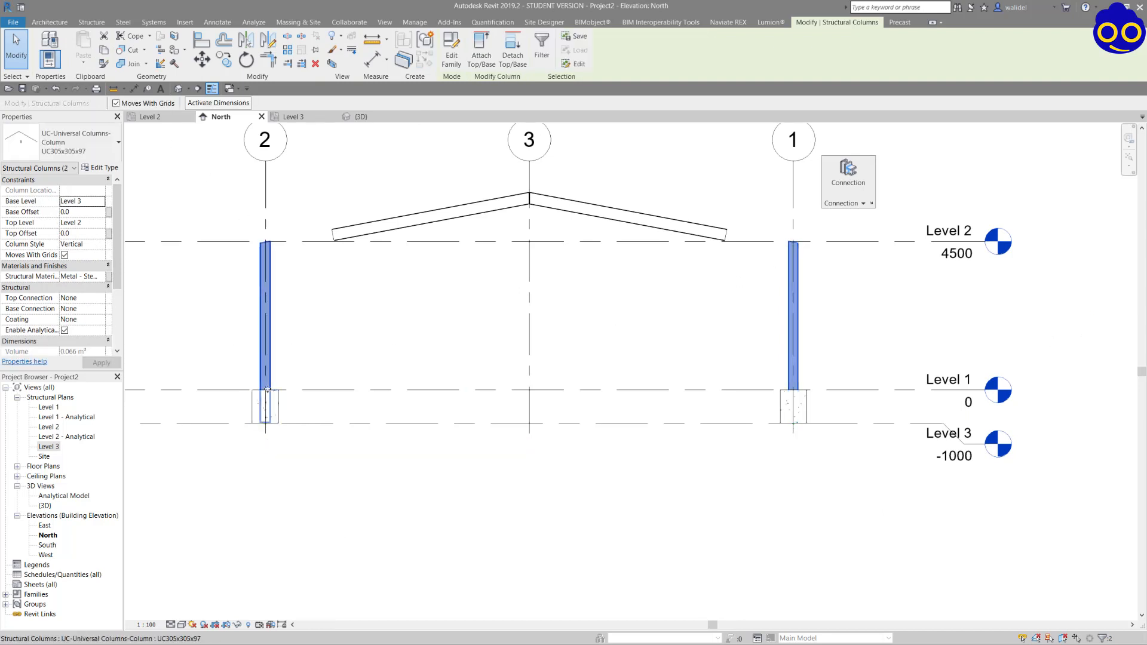
{"action": "left_click", "coordinate": [99, 203]}
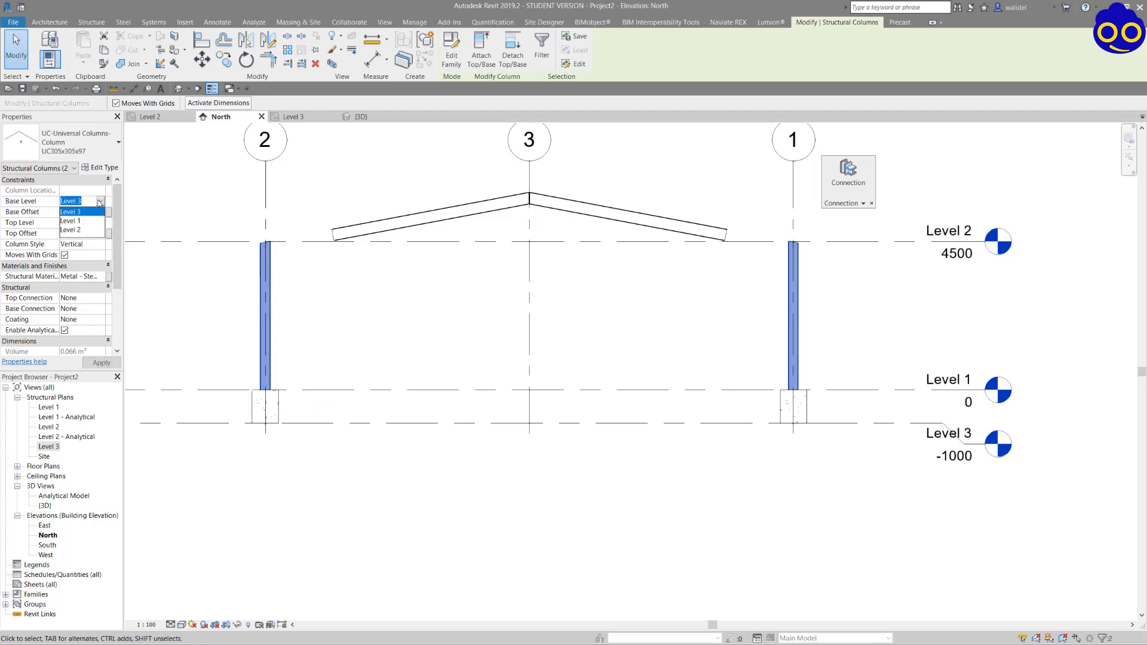
{"action": "left_click", "coordinate": [79, 227]}
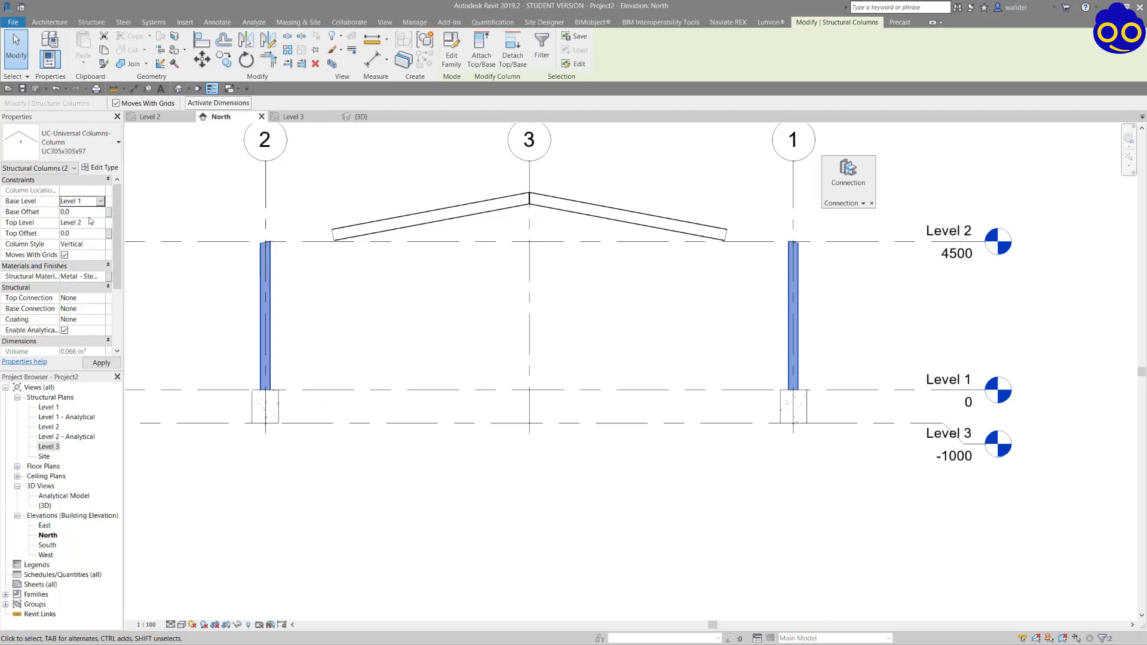
{"action": "left_click", "coordinate": [817, 387]}
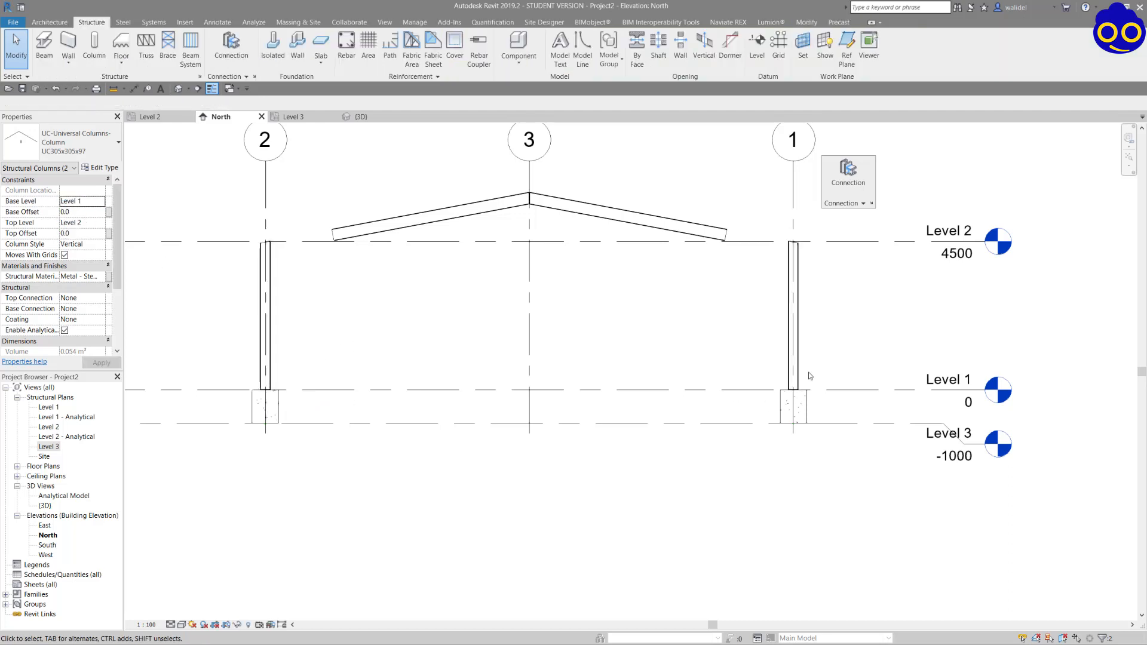
Set the North elevation's visual style to Shaded to distinguish the concrete pedestals from the steel columns.
{"action": "left_click", "coordinate": [805, 400]}
{"action": "scroll", "coordinate": [820, 408], "scroll_direction": "up", "scroll_amount": 3}
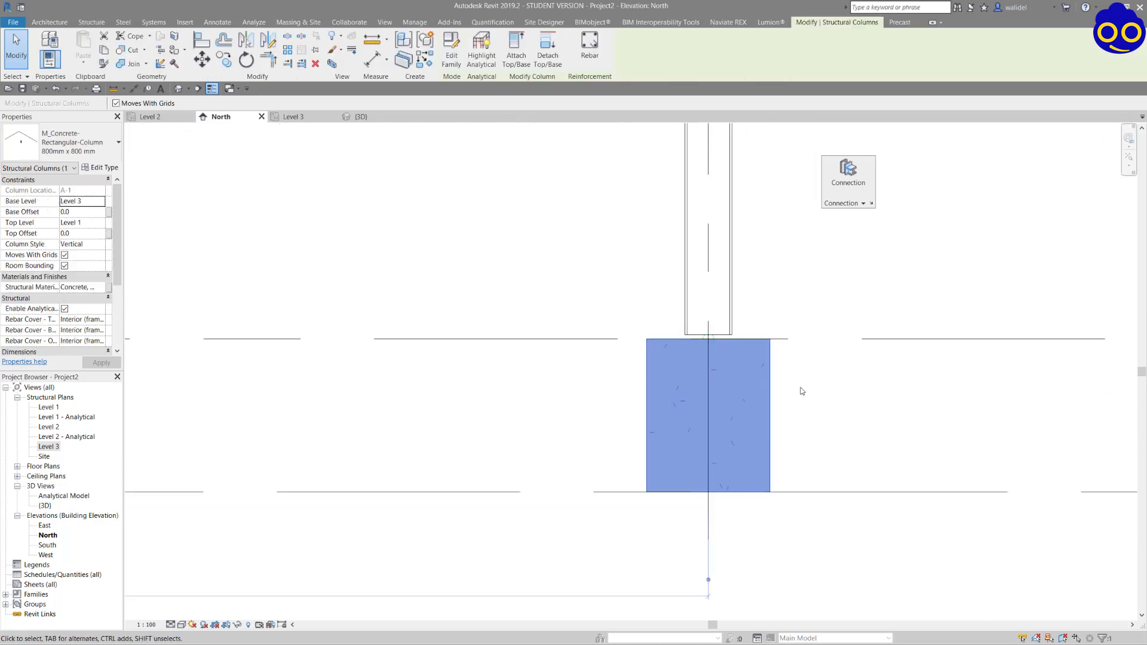
{"action": "left_click", "coordinate": [801, 389]}
{"action": "scroll", "coordinate": [801, 389], "scroll_direction": "up", "scroll_amount": 2}
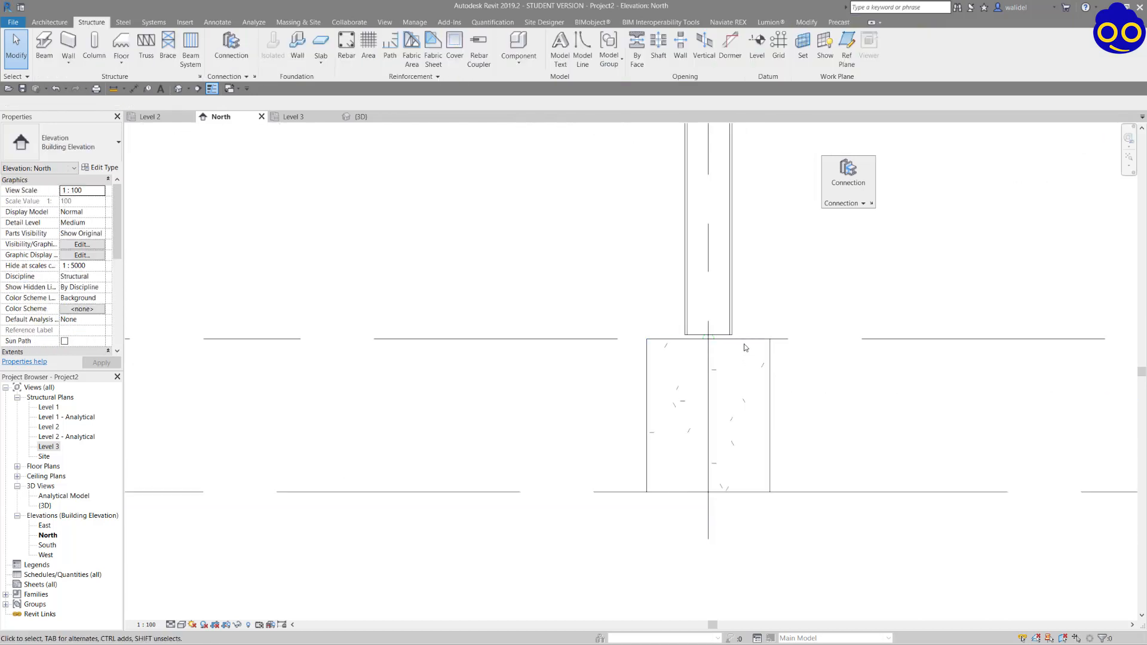
{"action": "left_click", "coordinate": [183, 624]}
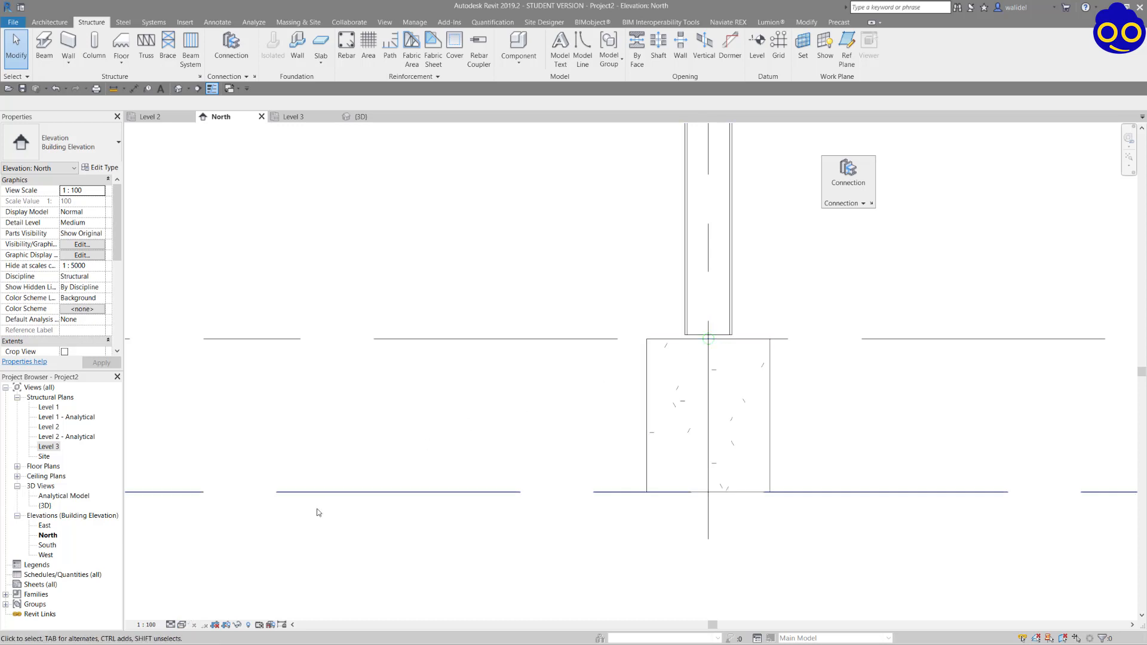
{"action": "scroll", "coordinate": [317, 512], "scroll_direction": "down", "scroll_amount": 2}
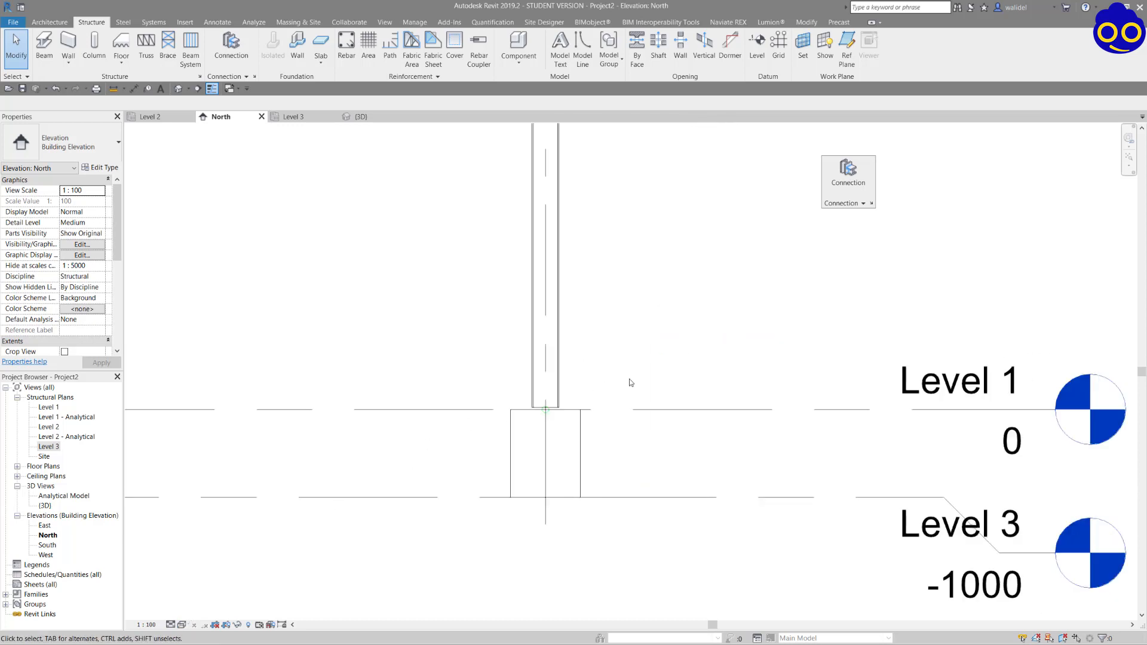
{"action": "left_click", "coordinate": [572, 423]}
{"action": "scroll", "coordinate": [658, 418], "scroll_direction": "down", "scroll_amount": 2}
{"action": "left_click", "coordinate": [219, 583]}
{"action": "left_click", "coordinate": [183, 625]}
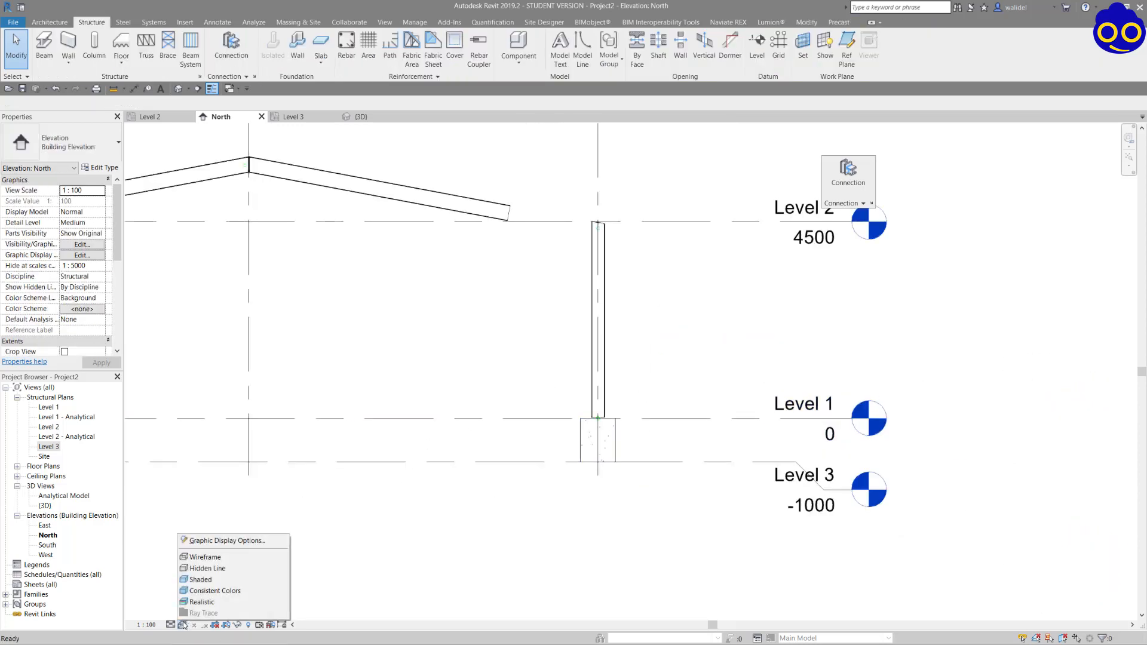
{"action": "left_click", "coordinate": [206, 579]}
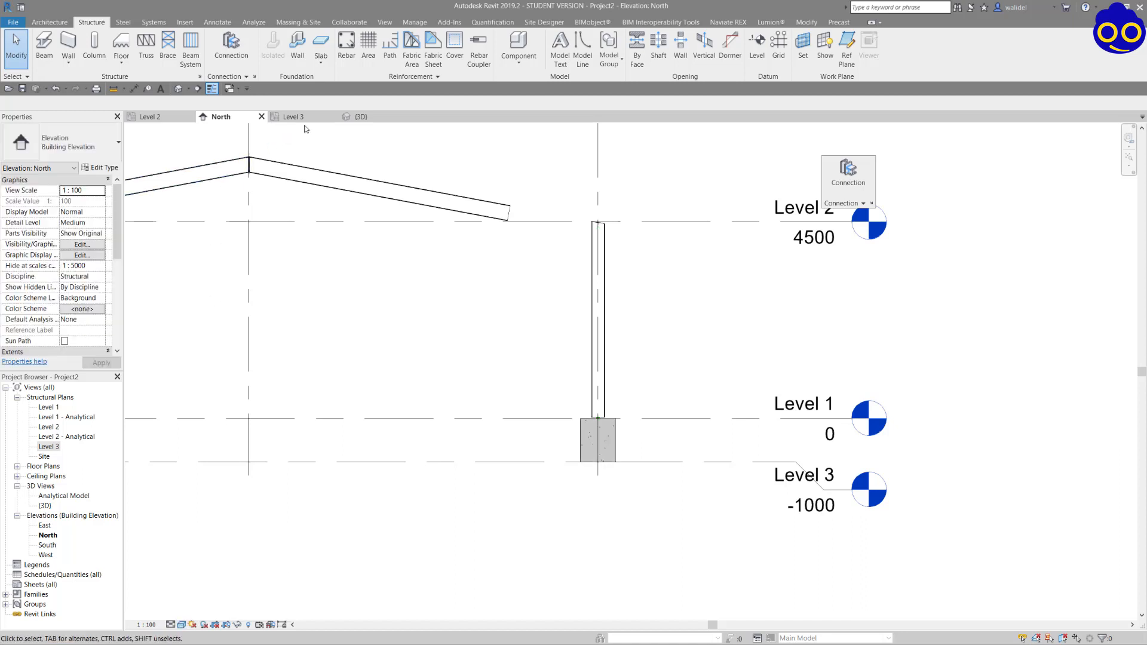
In the 3D view, examine how the base plate and hooked anchor bolts sit in the concrete pedestal at A-2.
{"action": "left_click", "coordinate": [360, 116]}
{"action": "scroll", "coordinate": [586, 262], "scroll_direction": "up", "scroll_amount": 10}
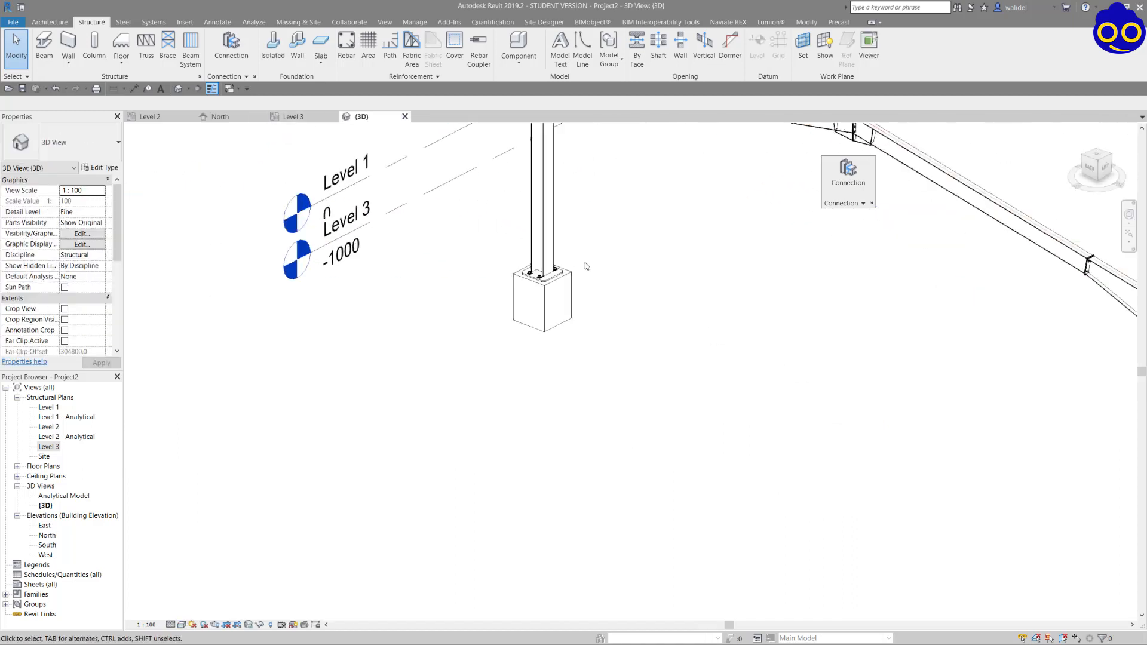
{"action": "middle_click_drag", "start_coordinate": [681, 281], "coordinate": [483, 307]}
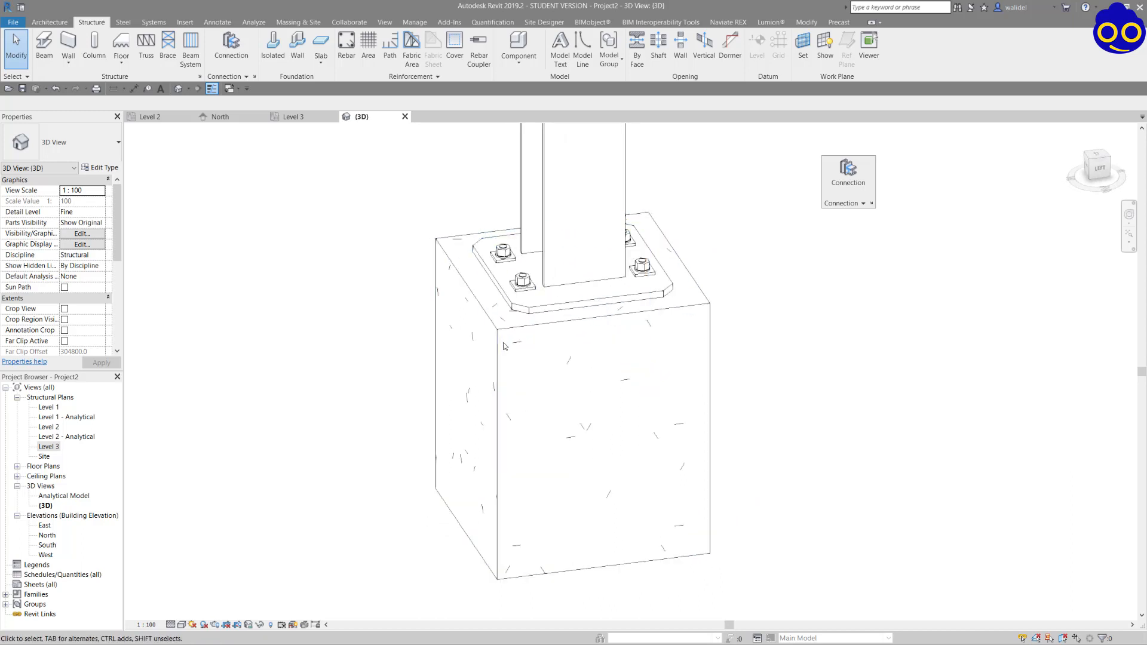
{"action": "middle_click_drag", "start_coordinate": [507, 353], "coordinate": [504, 317]}
{"action": "scroll", "coordinate": [491, 381], "scroll_direction": "up", "scroll_amount": 4}
{"action": "middle_click_drag", "start_coordinate": [547, 267], "coordinate": [596, 235], "text": "shift"}
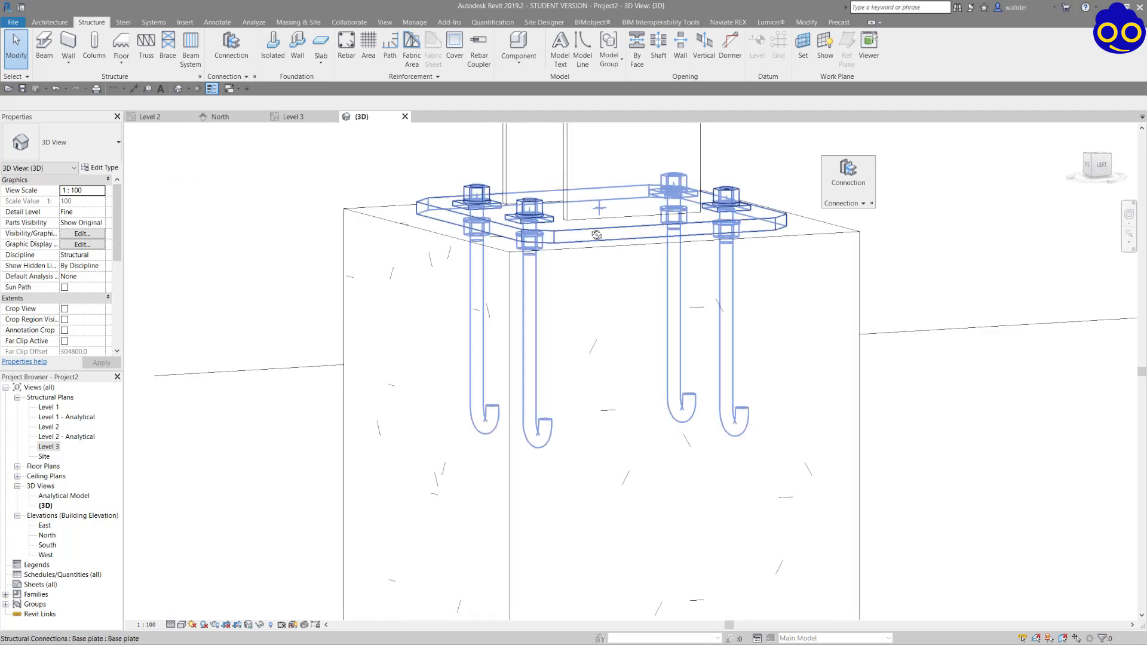
{"action": "middle_click_drag", "start_coordinate": [525, 245], "coordinate": [569, 285], "text": "shift"}
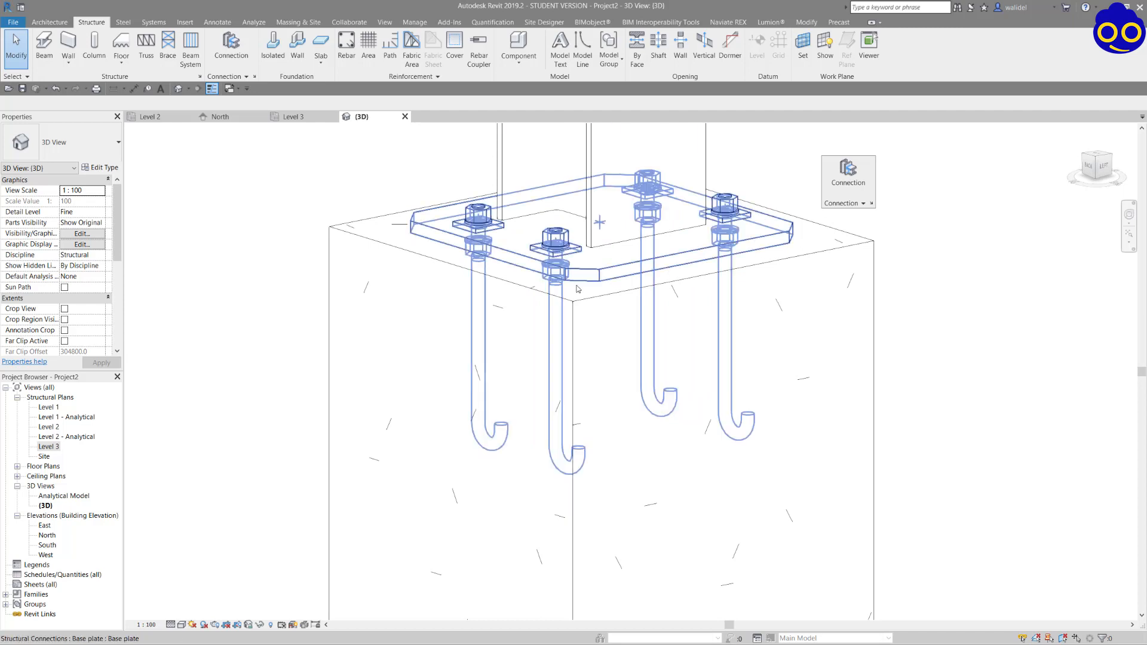
{"action": "left_click", "coordinate": [539, 291]}
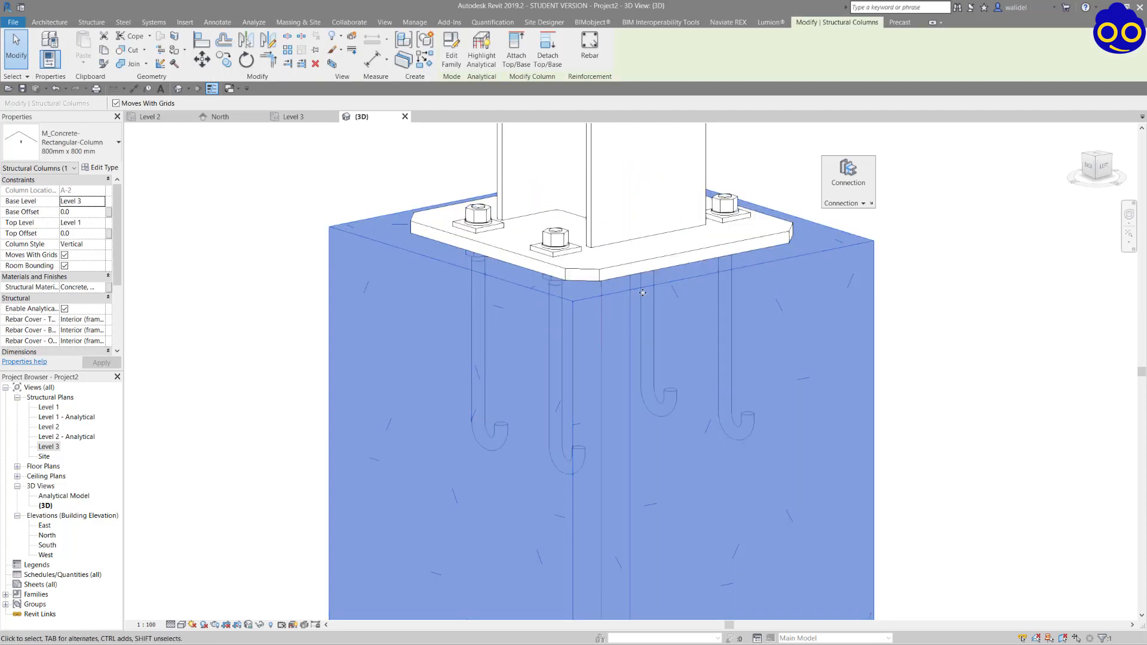
{"action": "scroll", "coordinate": [515, 358], "scroll_direction": "down", "scroll_amount": 6}
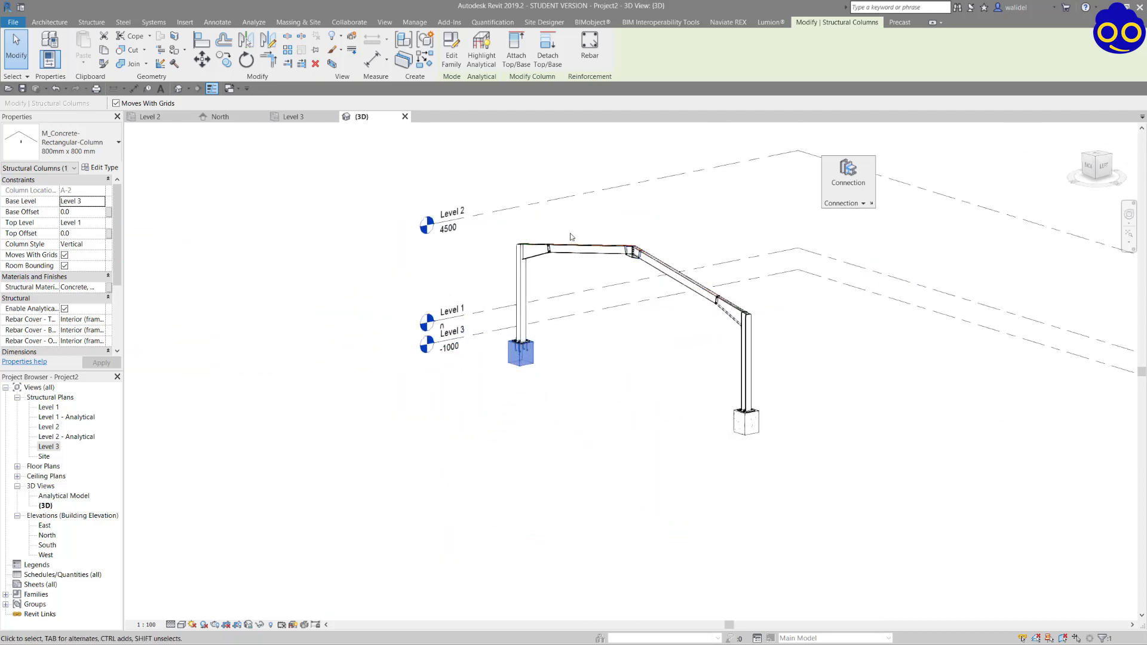
{"action": "scroll", "coordinate": [523, 340], "scroll_direction": "up", "scroll_amount": 2}
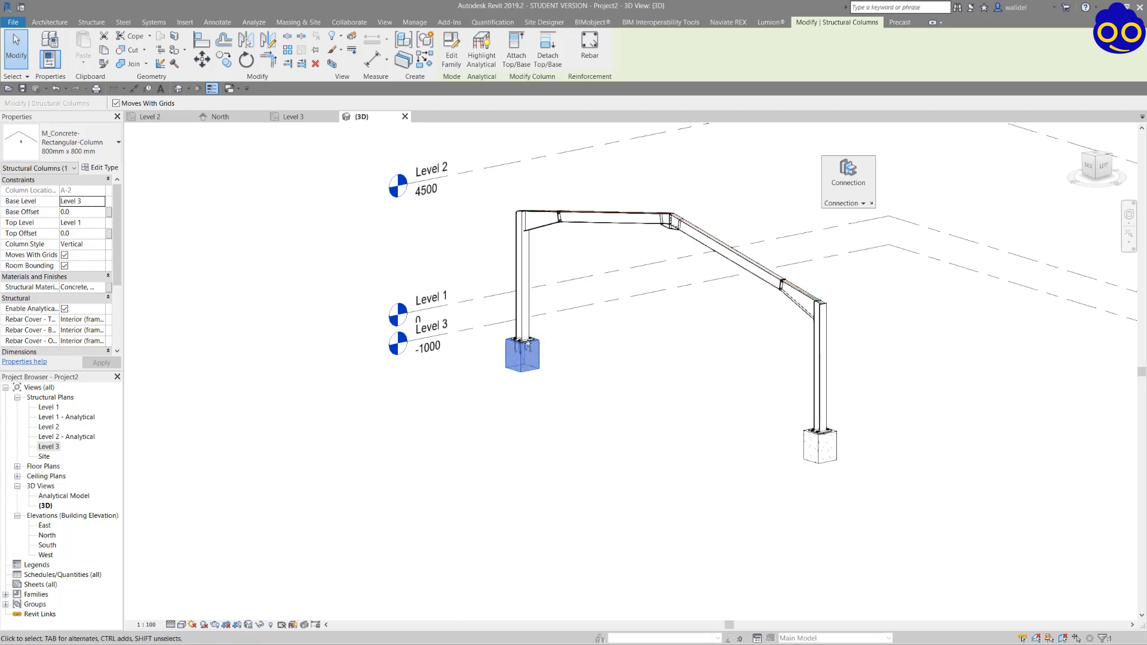
{"action": "scroll", "coordinate": [527, 344], "scroll_direction": "up", "scroll_amount": 5}
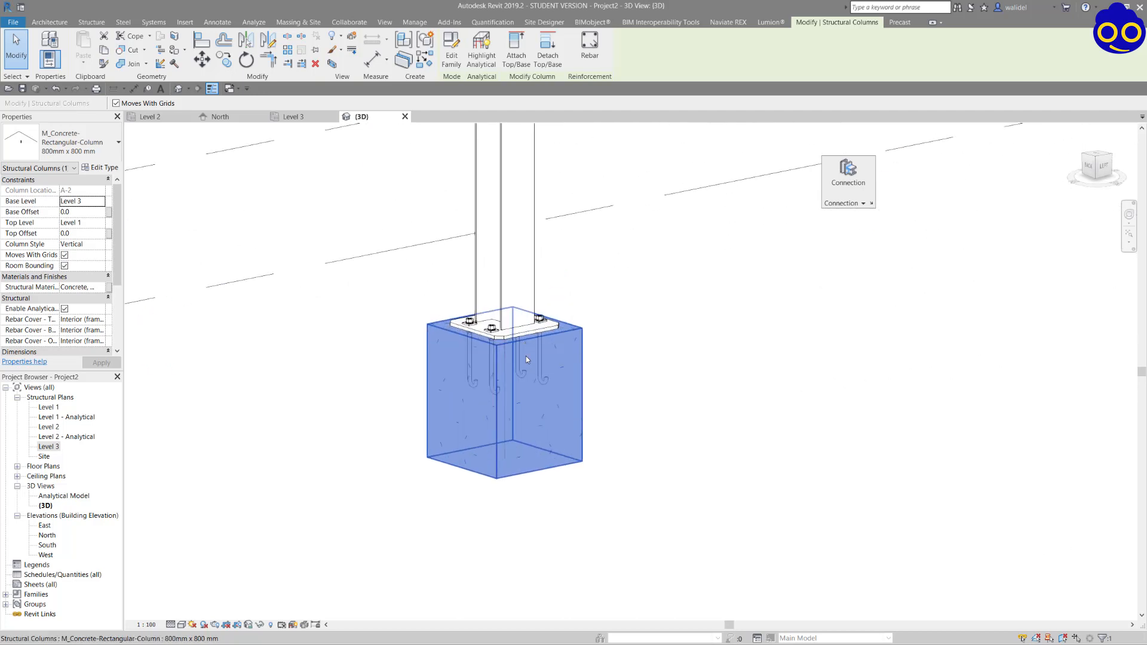
{"action": "scroll", "coordinate": [527, 359], "scroll_direction": "down", "scroll_amount": 3}
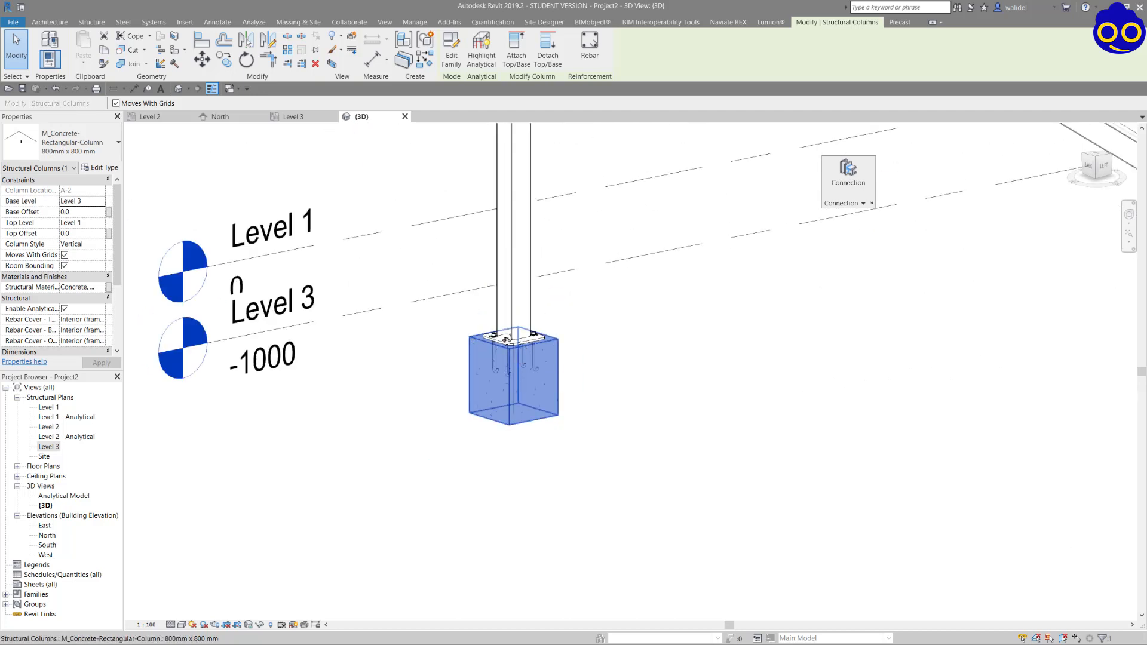
{"action": "scroll", "coordinate": [508, 349], "scroll_direction": "down", "scroll_amount": 4}
{"action": "scroll", "coordinate": [514, 358], "scroll_direction": "up", "scroll_amount": 6}
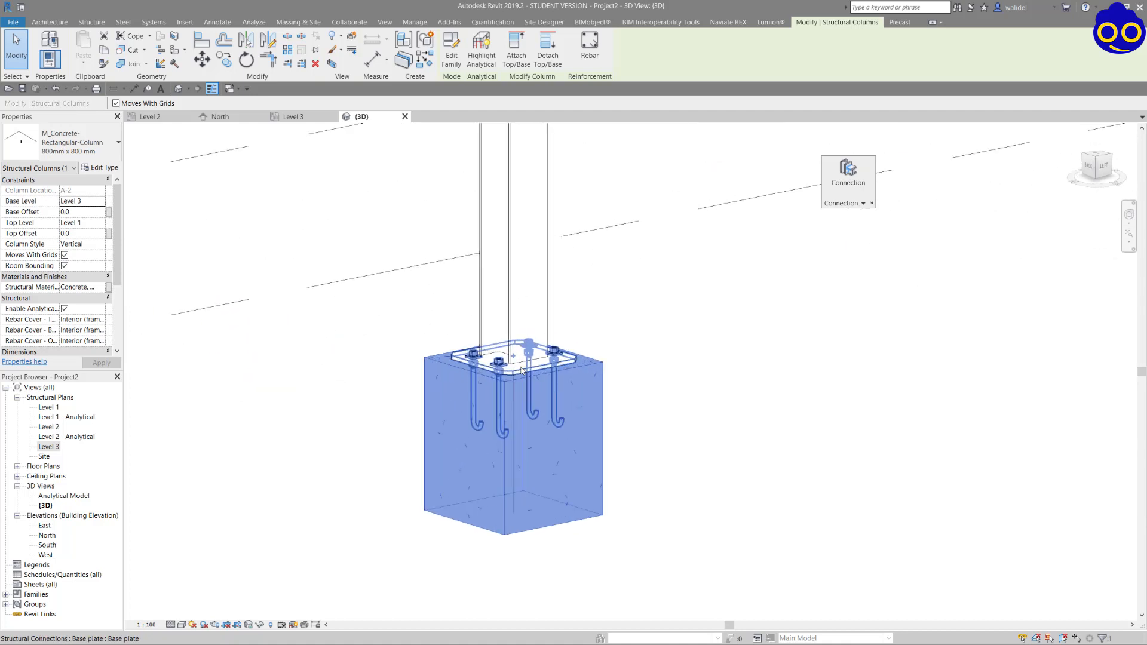
{"action": "scroll", "coordinate": [521, 374], "scroll_direction": "up", "scroll_amount": 2}
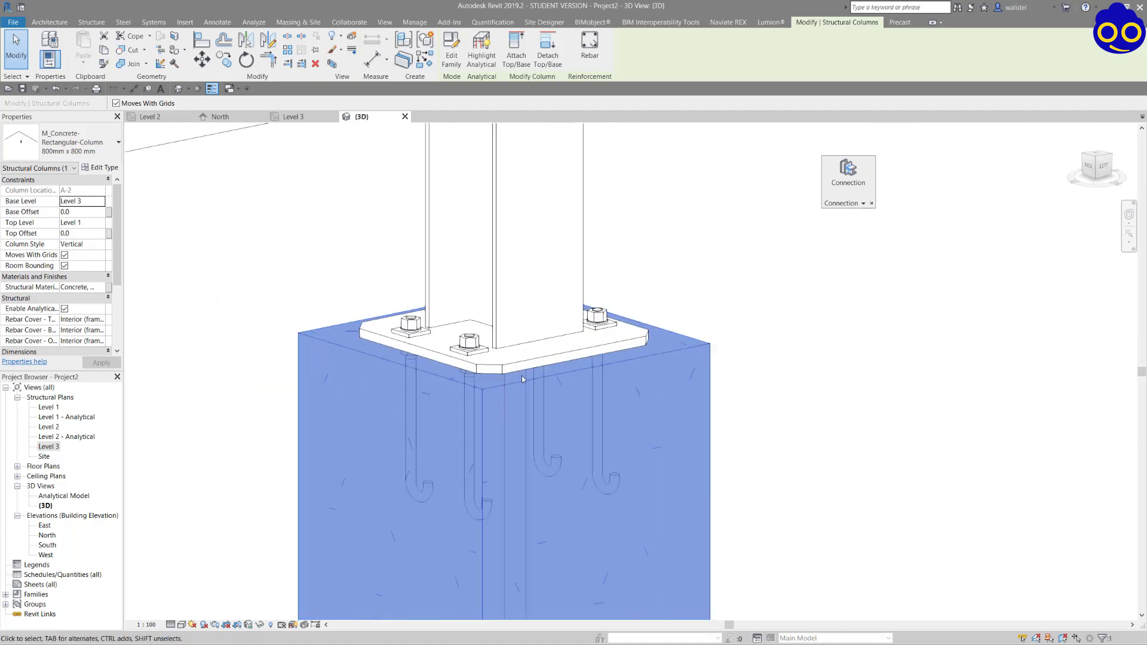
Raise the steel column at A-2 by setting its Base Offset to 35.
{"action": "left_click", "coordinate": [522, 369]}
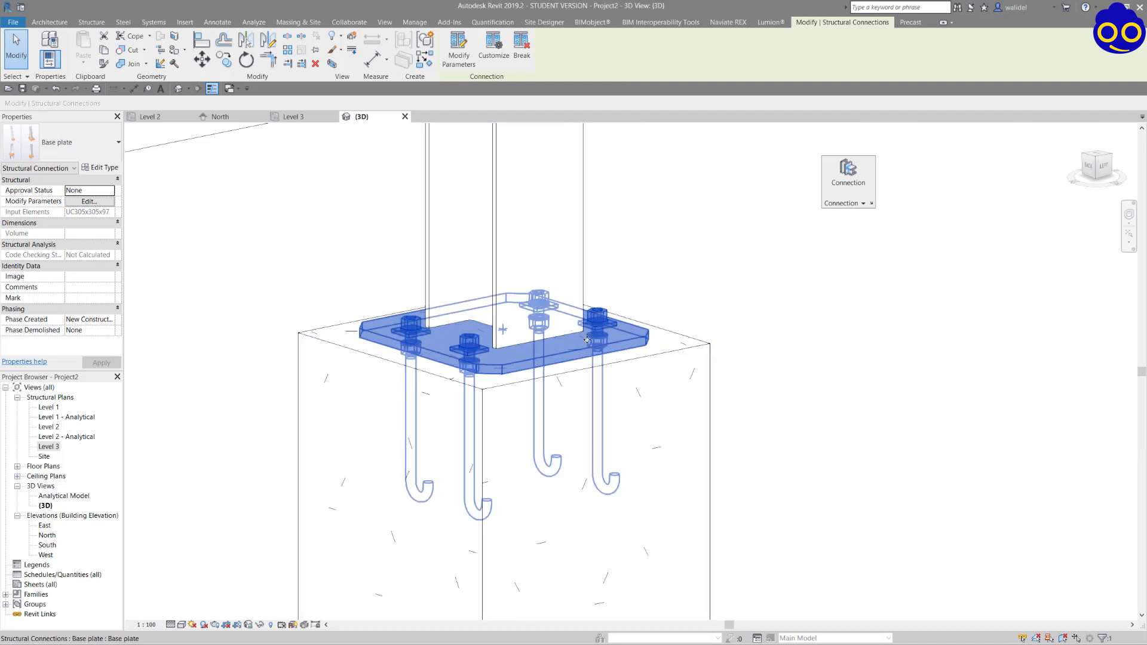
{"action": "left_click", "coordinate": [577, 375]}
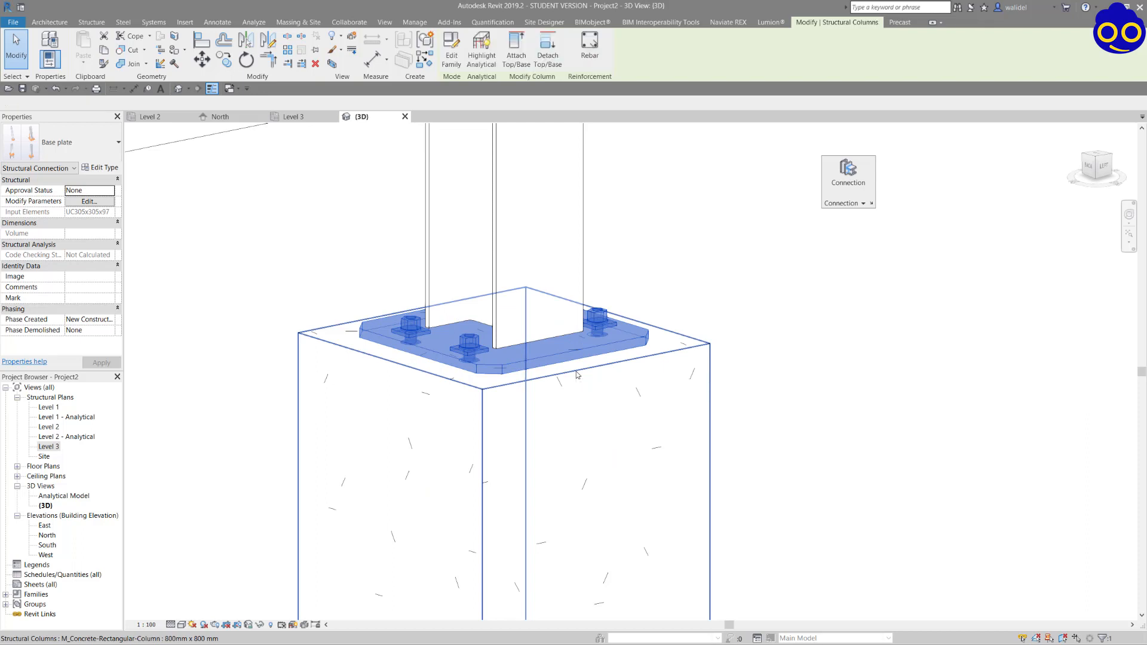
{"action": "left_click", "coordinate": [584, 333]}
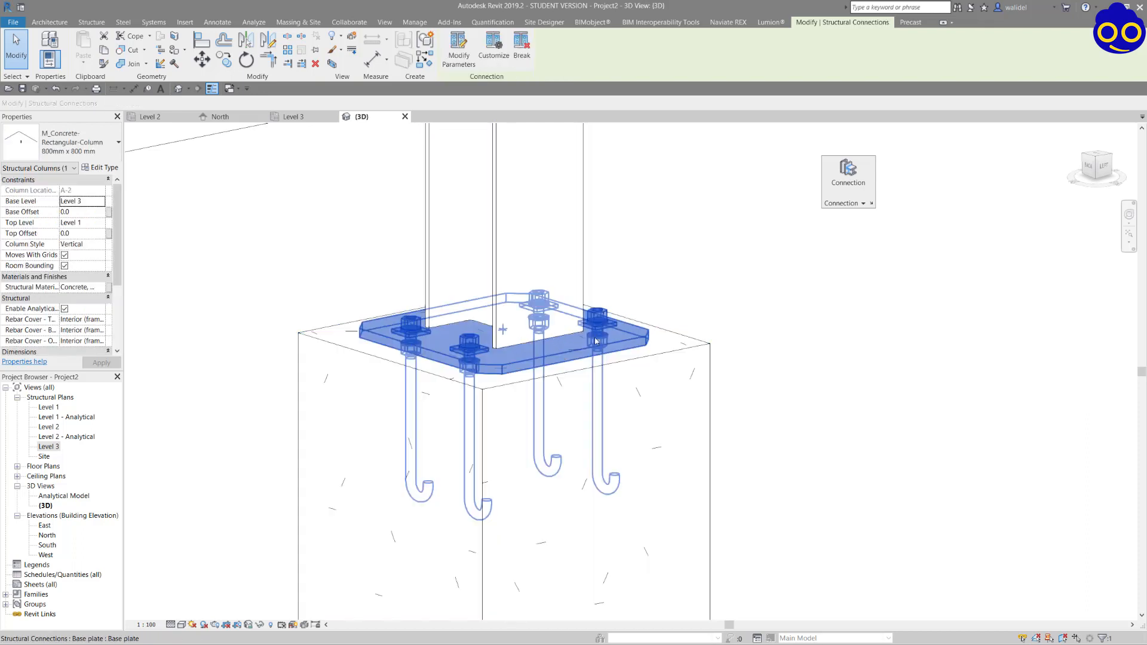
{"action": "left_click", "coordinate": [496, 238]}
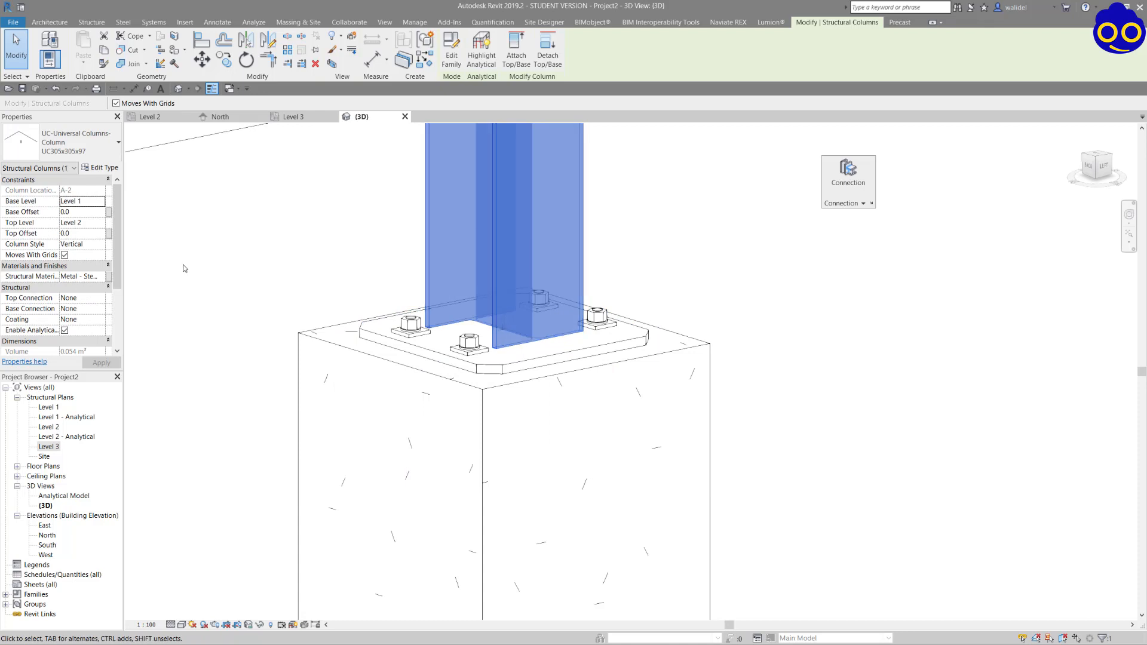
{"action": "left_click", "coordinate": [88, 213]}
{"action": "type", "text": "35"}
{"action": "key", "text": "Return"}
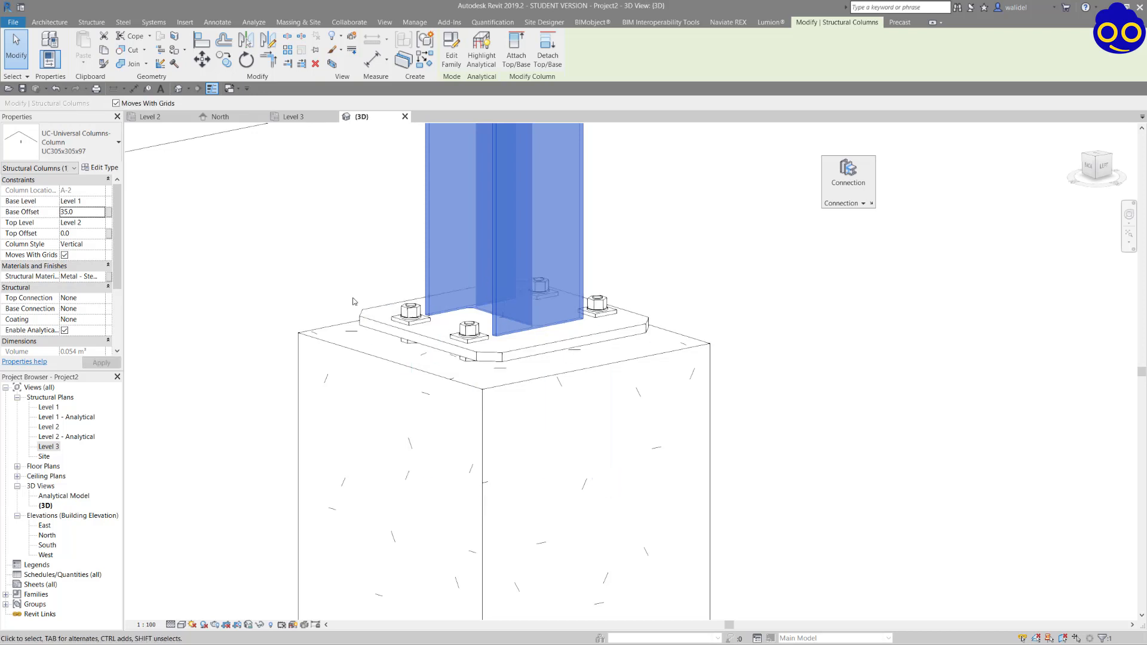
Give the steel column at A-1 a Base Offset of 35 as well.
{"action": "middle_click_drag", "start_coordinate": [352, 302], "coordinate": [369, 334], "text": "shift"}
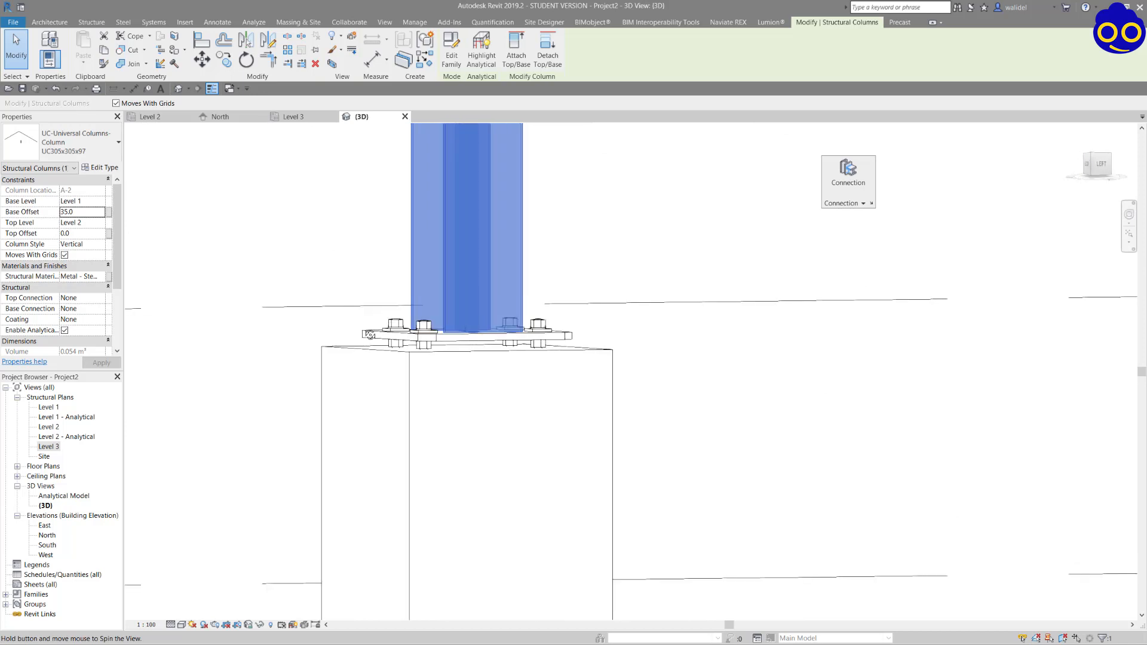
{"action": "scroll", "coordinate": [293, 360], "scroll_direction": "down", "scroll_amount": 7}
{"action": "scroll", "coordinate": [516, 358], "scroll_direction": "up", "scroll_amount": 5}
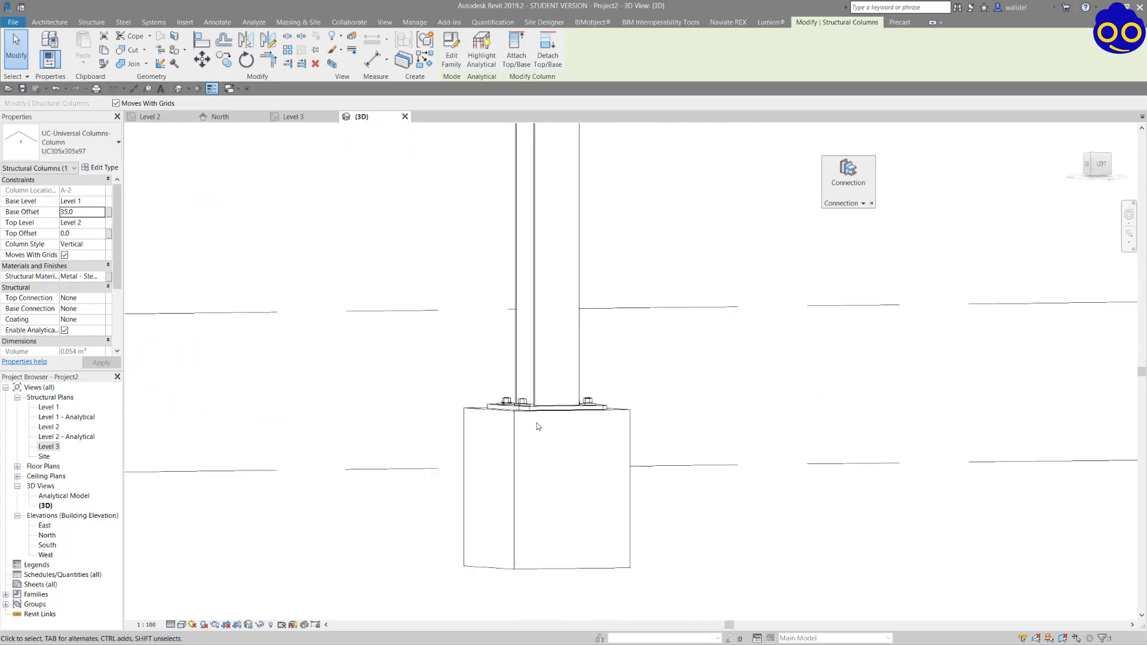
{"action": "scroll", "coordinate": [539, 427], "scroll_direction": "up", "scroll_amount": 1}
{"action": "left_click", "coordinate": [532, 363]}
{"action": "left_click", "coordinate": [86, 213]}
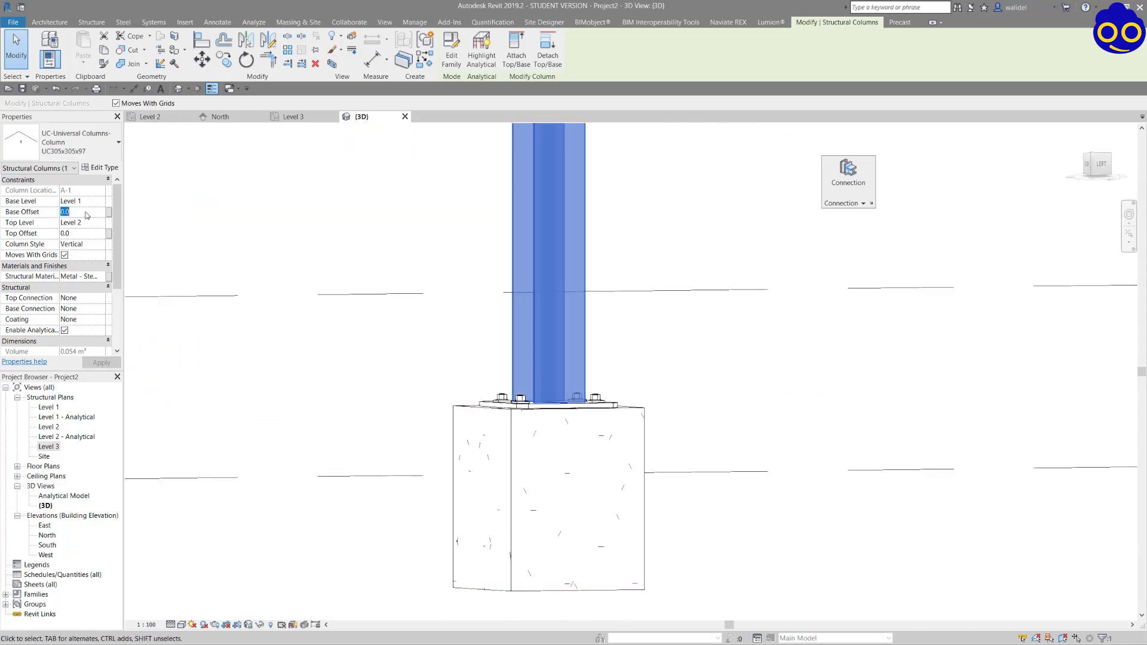
{"action": "type", "text": "35"}
{"action": "key", "text": "Return"}
{"action": "left_click", "coordinate": [635, 357]}
Examine the raised base plate and its lower nuts above the concrete pedestal in 3D.
{"action": "scroll", "coordinate": [597, 418], "scroll_direction": "up", "scroll_amount": 6}
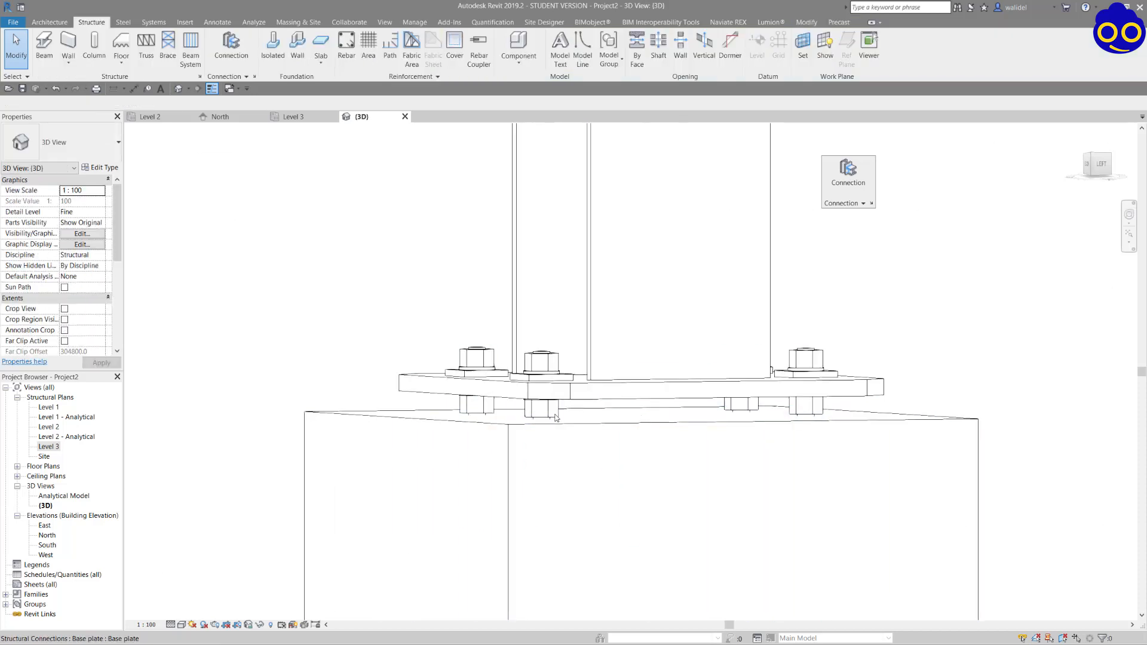
{"action": "scroll", "coordinate": [593, 430], "scroll_direction": "down", "scroll_amount": 8}
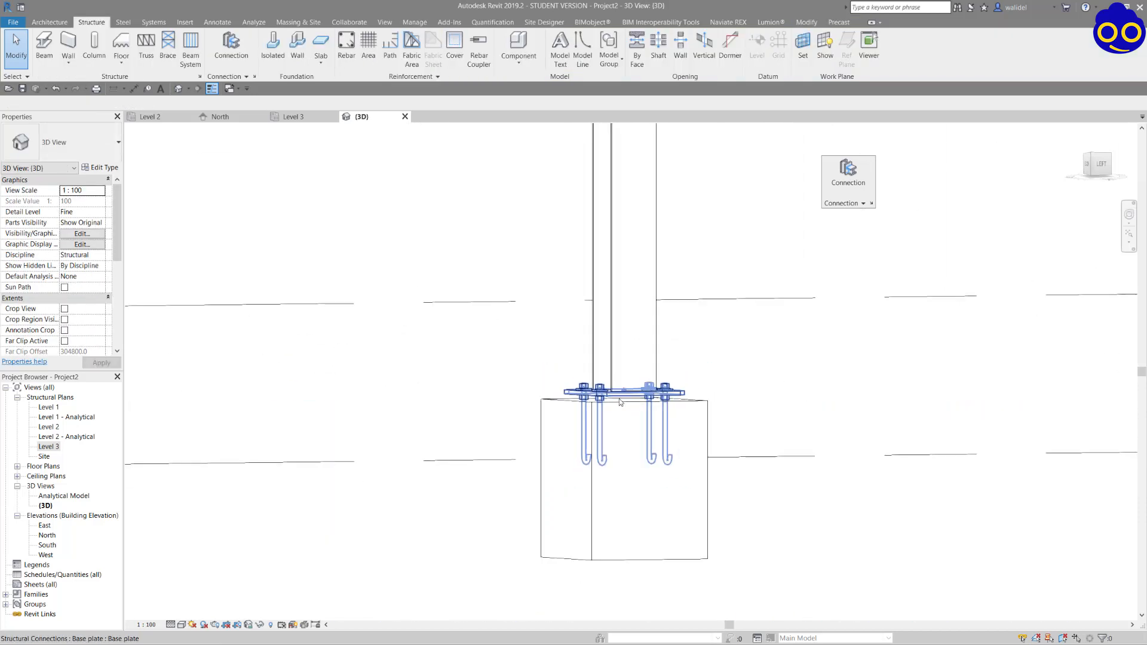
{"action": "scroll", "coordinate": [635, 406], "scroll_direction": "up", "scroll_amount": 2}
{"action": "scroll", "coordinate": [634, 405], "scroll_direction": "up", "scroll_amount": 1}
{"action": "middle_click_drag", "start_coordinate": [634, 406], "coordinate": [1020, 350], "text": "shift"}
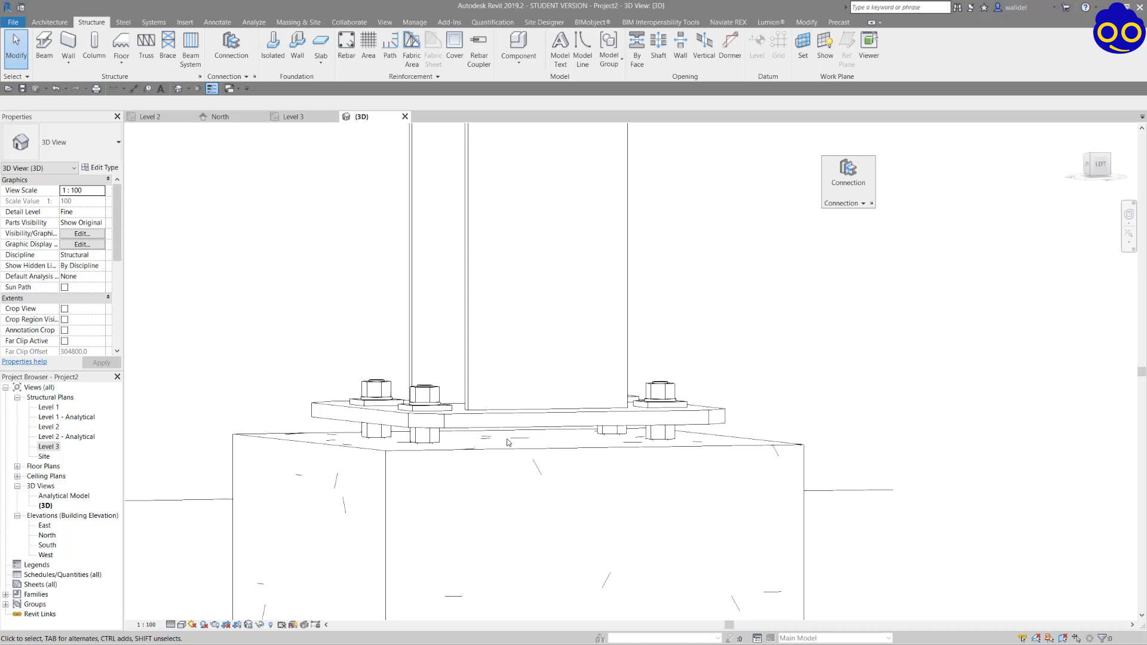
Examine the gap between the base plate and the concrete pedestal, along with the whole portal frame, in the 3D view.
{"action": "scroll", "coordinate": [507, 442], "scroll_direction": "down", "scroll_amount": 4}
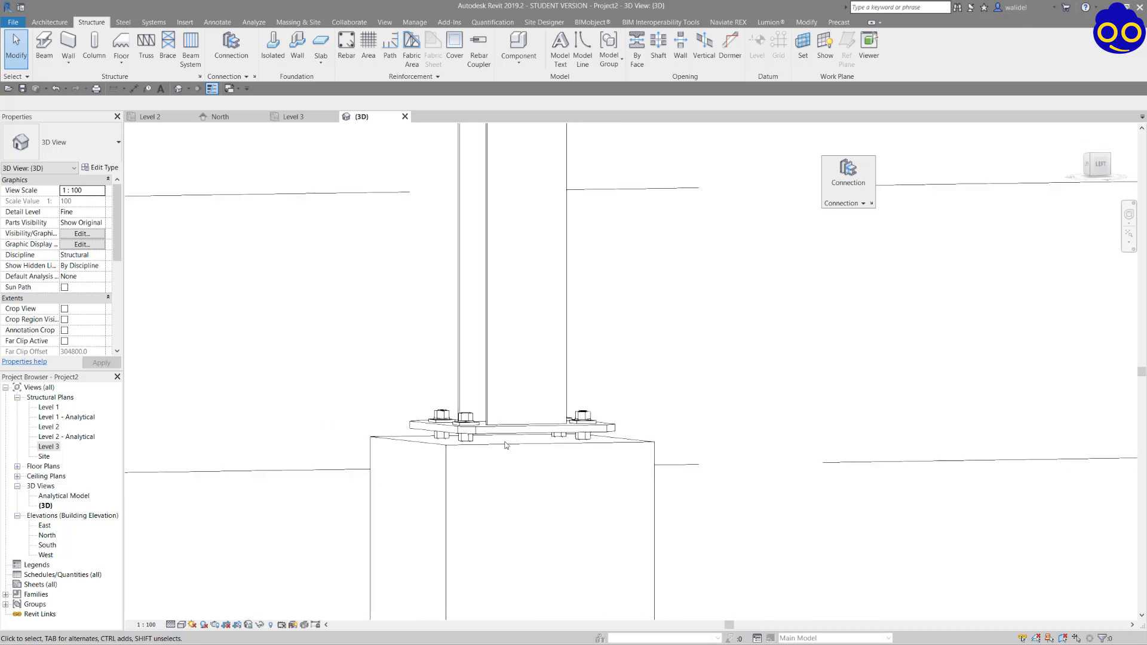
{"action": "middle_click_drag", "start_coordinate": [507, 443], "coordinate": [554, 505], "text": "shift"}
{"action": "scroll", "coordinate": [536, 382], "scroll_direction": "down", "scroll_amount": 4}
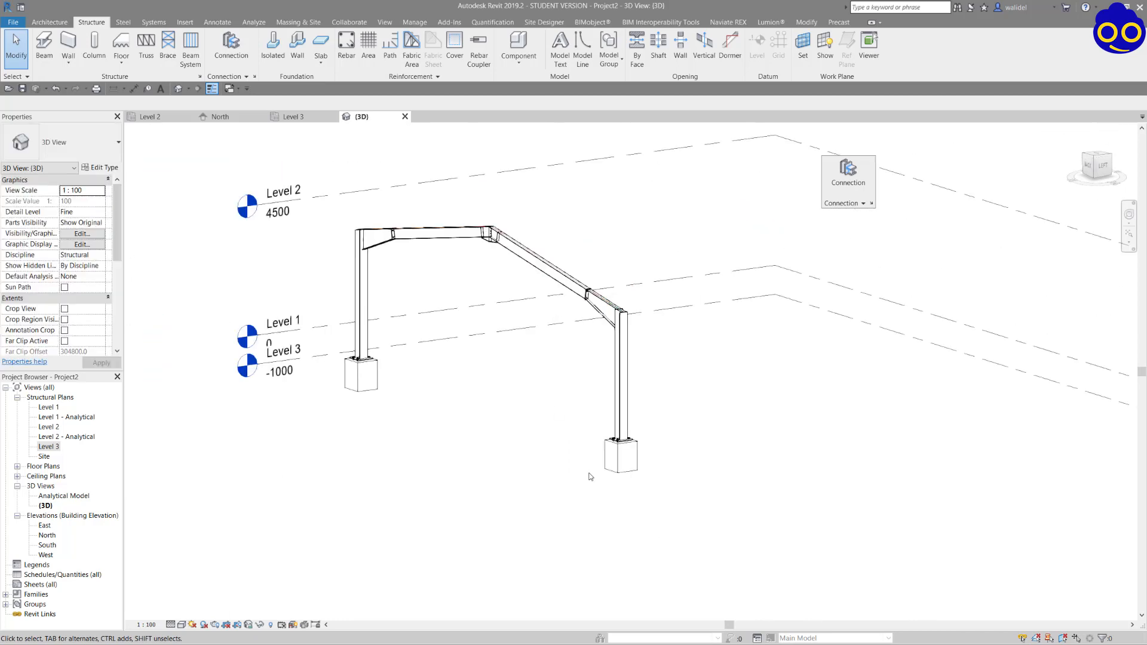
{"action": "scroll", "coordinate": [613, 502], "scroll_direction": "up", "scroll_amount": 8}
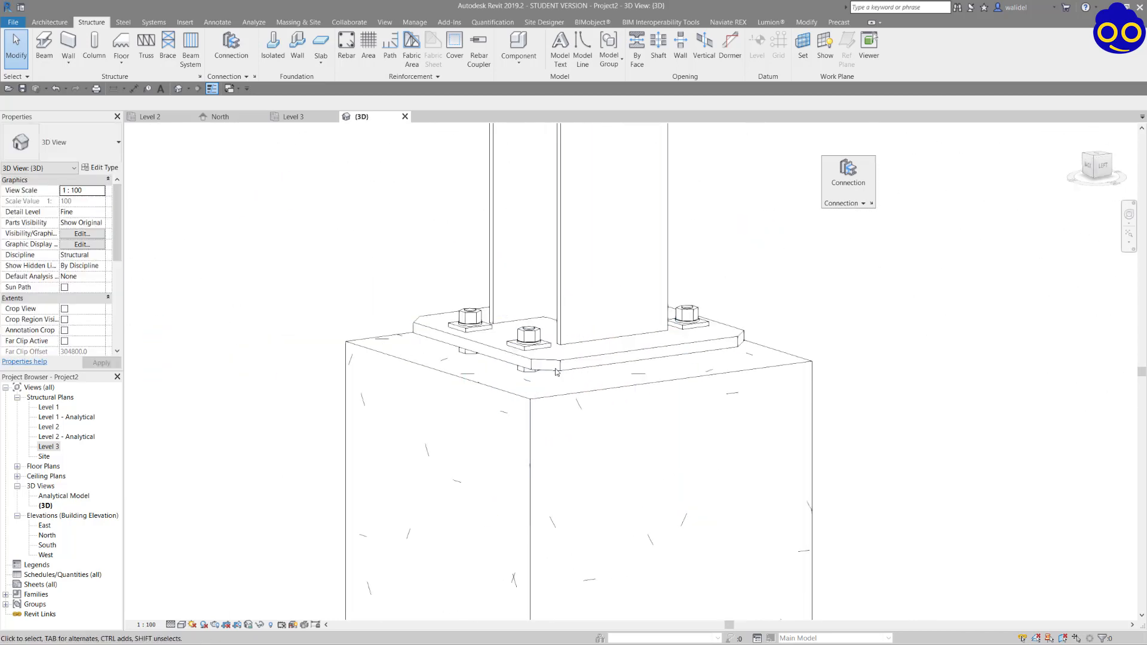
{"action": "middle_click_drag", "start_coordinate": [604, 377], "coordinate": [589, 357], "text": "shift"}
{"action": "middle_click_drag", "start_coordinate": [392, 282], "coordinate": [548, 458]}
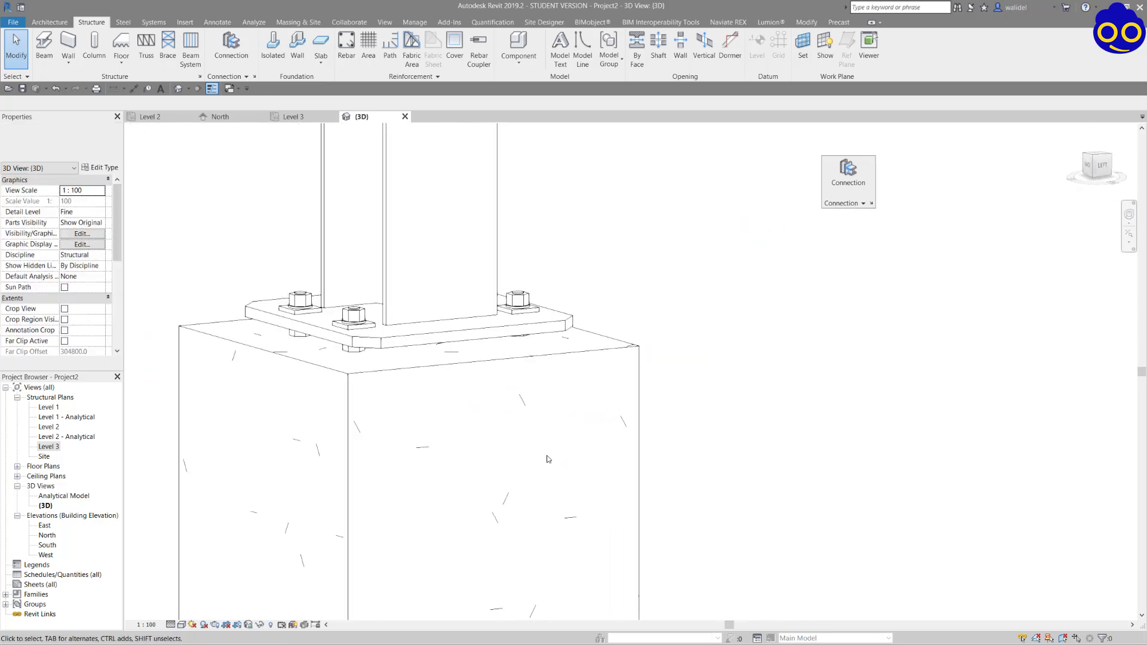
{"action": "middle_click_drag", "start_coordinate": [466, 366], "coordinate": [471, 346], "text": "shift"}
{"action": "middle_click_drag", "start_coordinate": [466, 209], "coordinate": [606, 544]}
{"action": "middle_click_drag", "start_coordinate": [562, 300], "coordinate": [569, 306]}
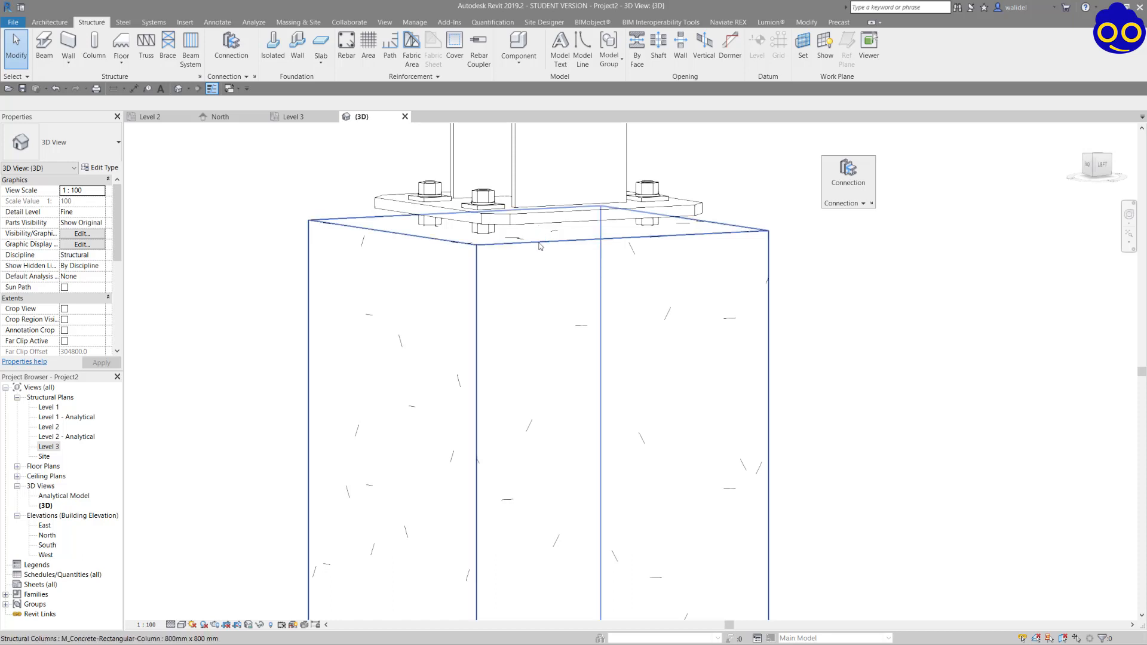
{"action": "scroll", "coordinate": [540, 244], "scroll_direction": "down", "scroll_amount": 1}
{"action": "middle_click_drag", "start_coordinate": [533, 252], "coordinate": [546, 280], "text": "shift"}
{"action": "scroll", "coordinate": [677, 396], "scroll_direction": "down", "scroll_amount": 4}
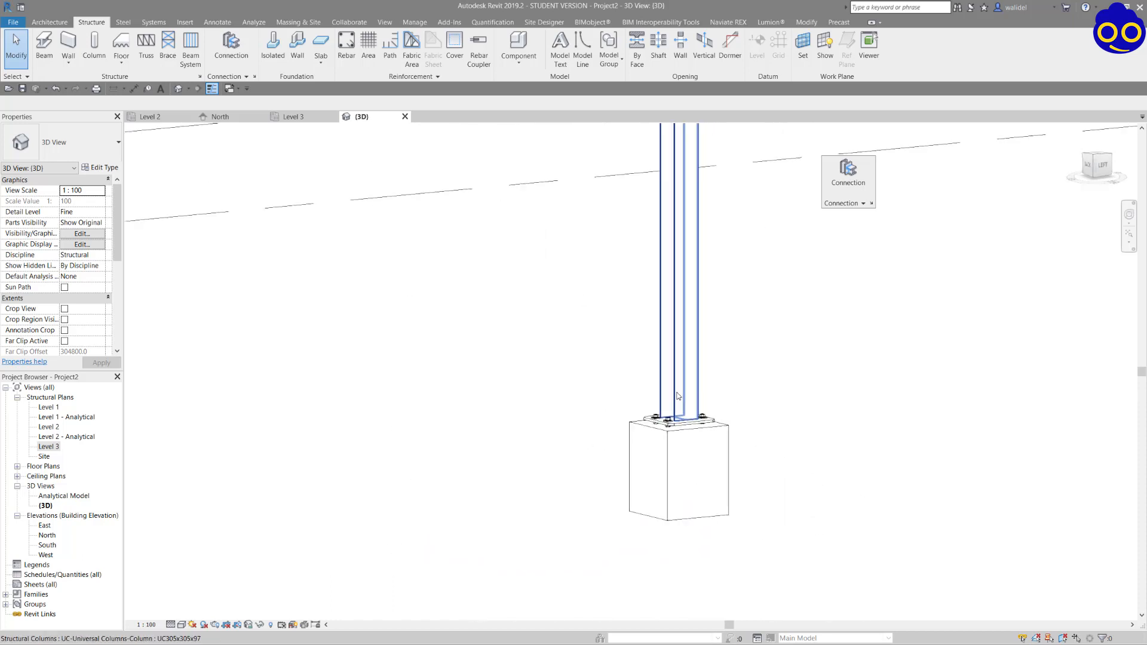
{"action": "middle_click_drag", "start_coordinate": [677, 406], "coordinate": [777, 431], "text": "shift"}
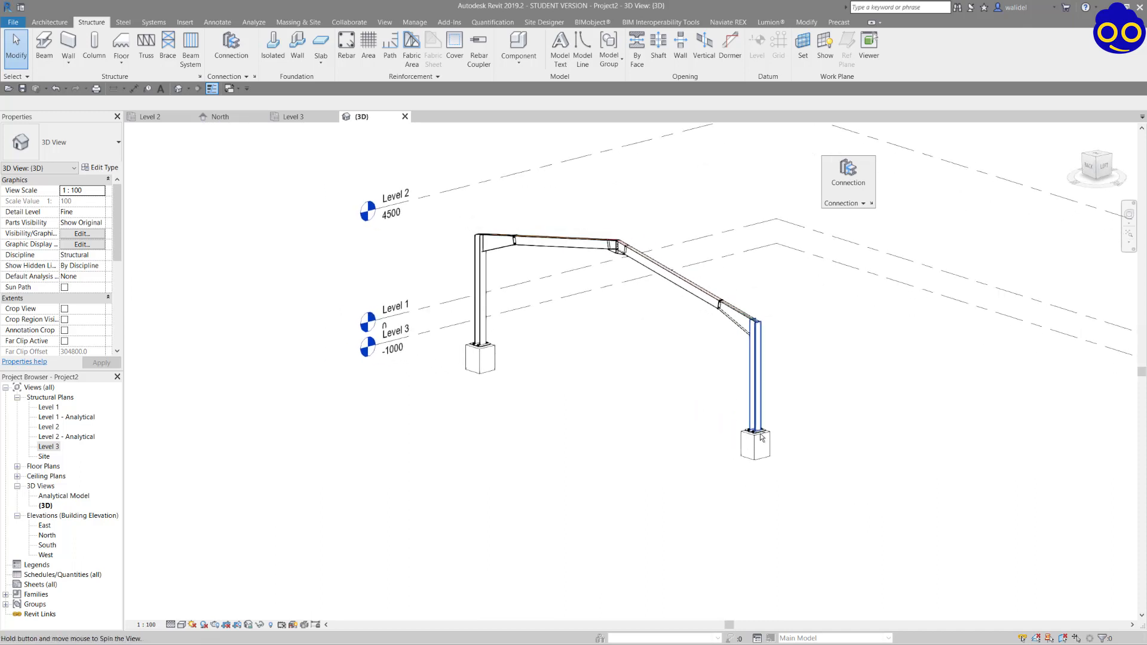
Edit the base plate connection of the steel column at A-1 and enable its grout holes.
{"action": "scroll", "coordinate": [747, 439], "scroll_direction": "up", "scroll_amount": 2}
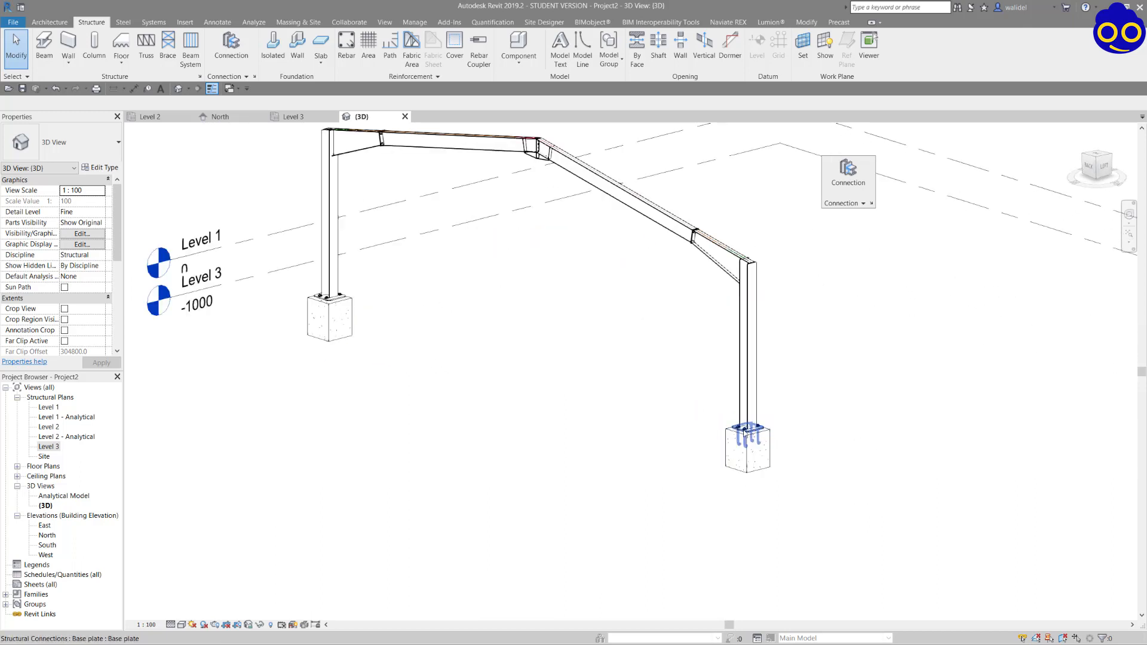
{"action": "scroll", "coordinate": [750, 437], "scroll_direction": "up", "scroll_amount": 2}
{"action": "scroll", "coordinate": [754, 436], "scroll_direction": "up", "scroll_amount": 5}
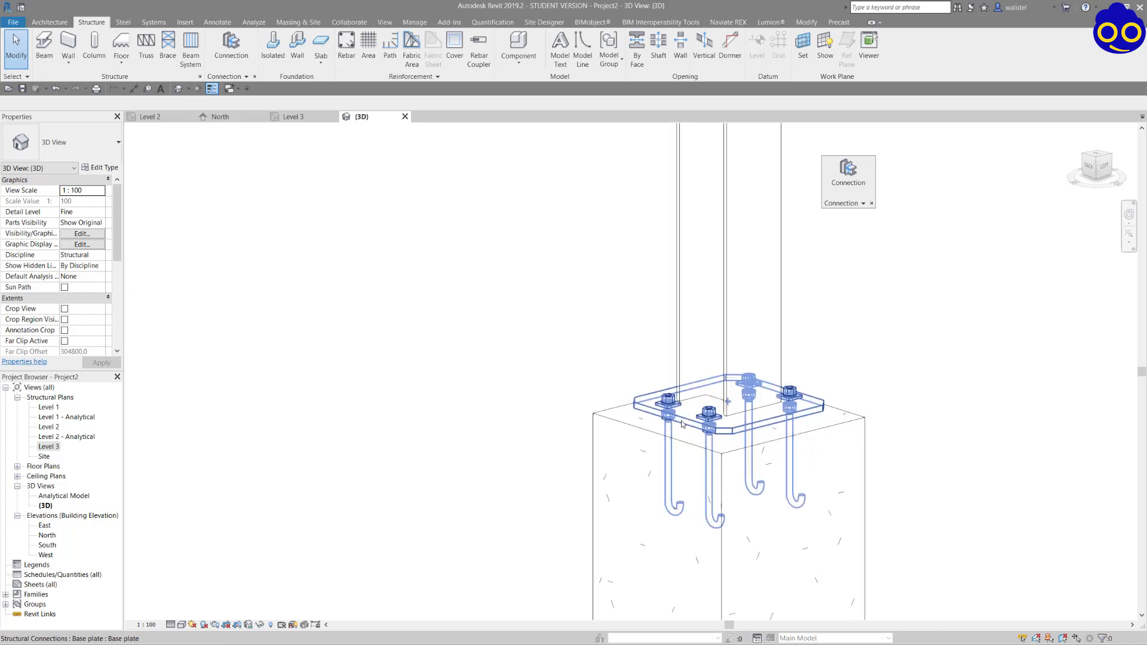
{"action": "left_click", "coordinate": [684, 425]}
{"action": "middle_click_drag", "start_coordinate": [688, 418], "coordinate": [705, 428], "text": "shift"}
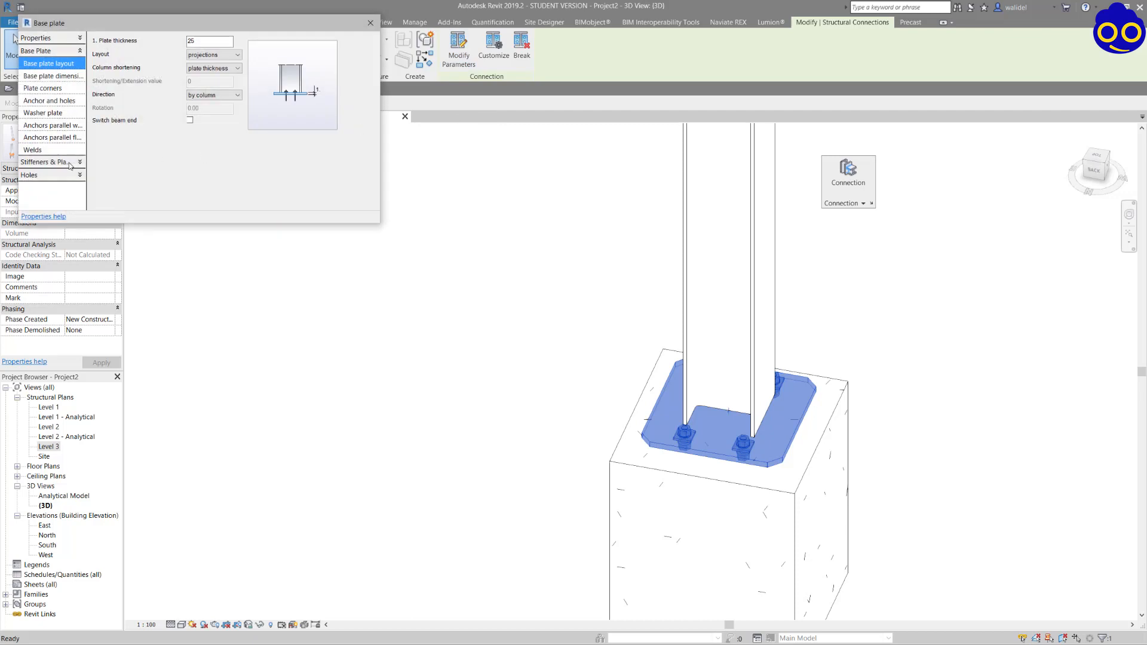
{"action": "left_click", "coordinate": [46, 175]}
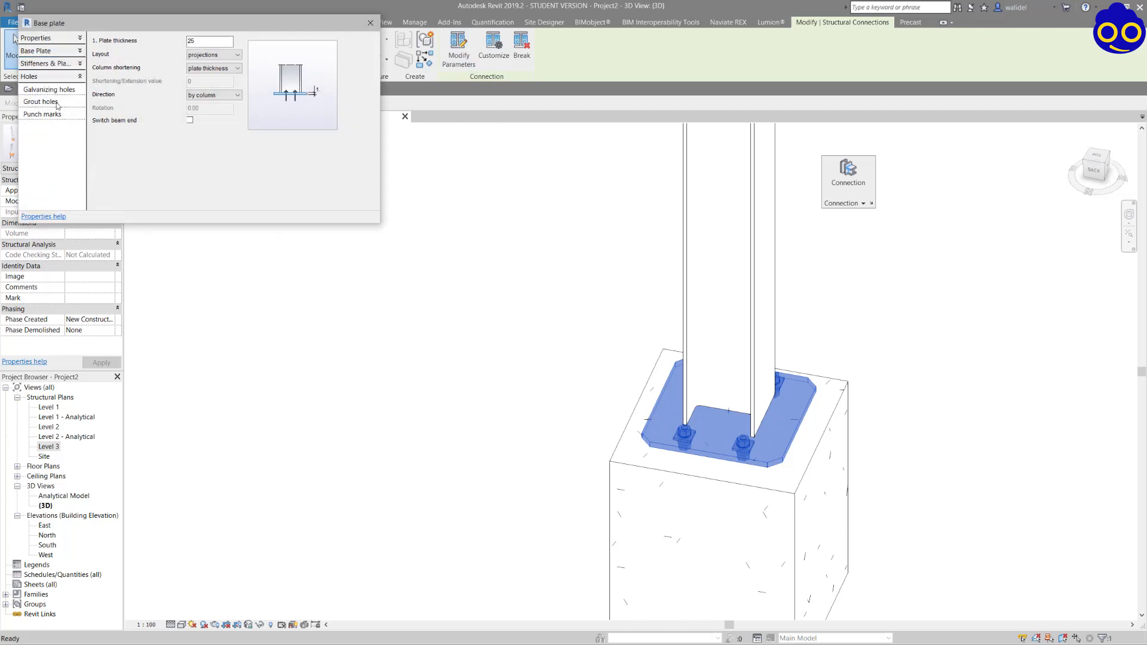
{"action": "left_click", "coordinate": [58, 102]}
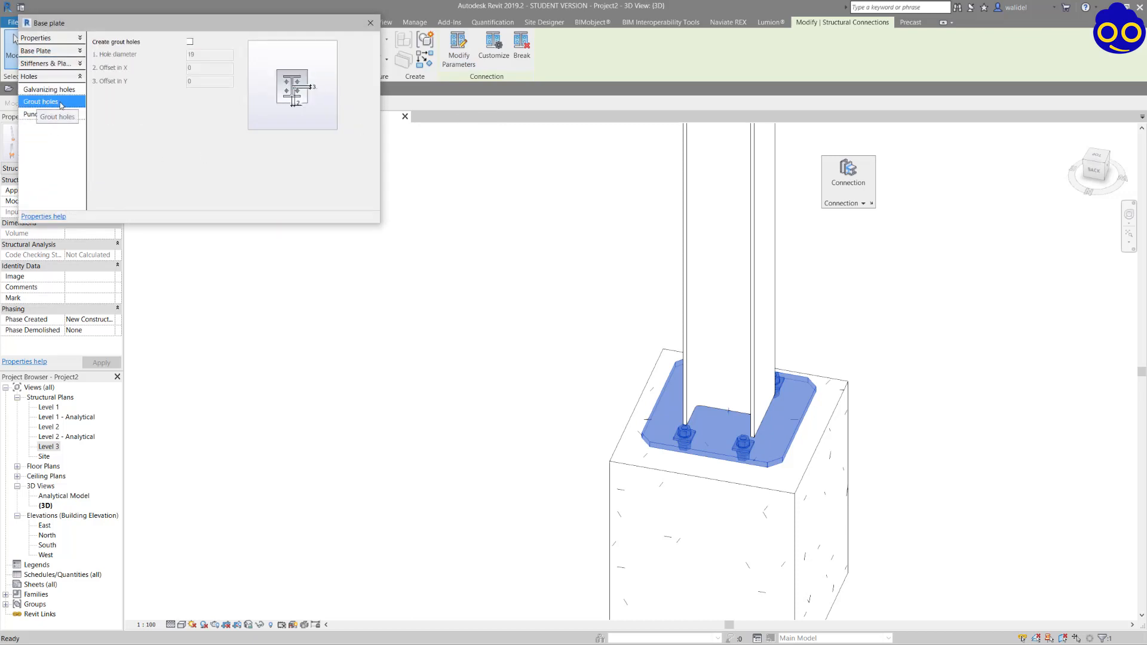
{"action": "left_click", "coordinate": [190, 41]}
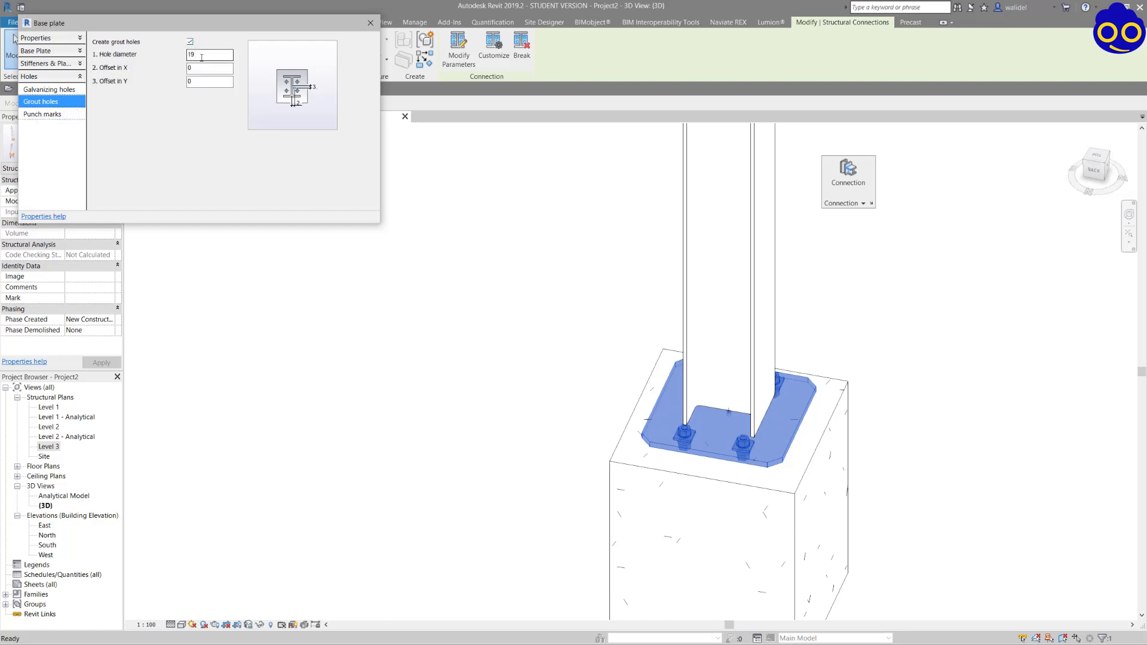
Set the grout hole diameter in the A-1 base plate to 50.
{"action": "scroll", "coordinate": [726, 415], "scroll_direction": "up", "scroll_amount": 8}
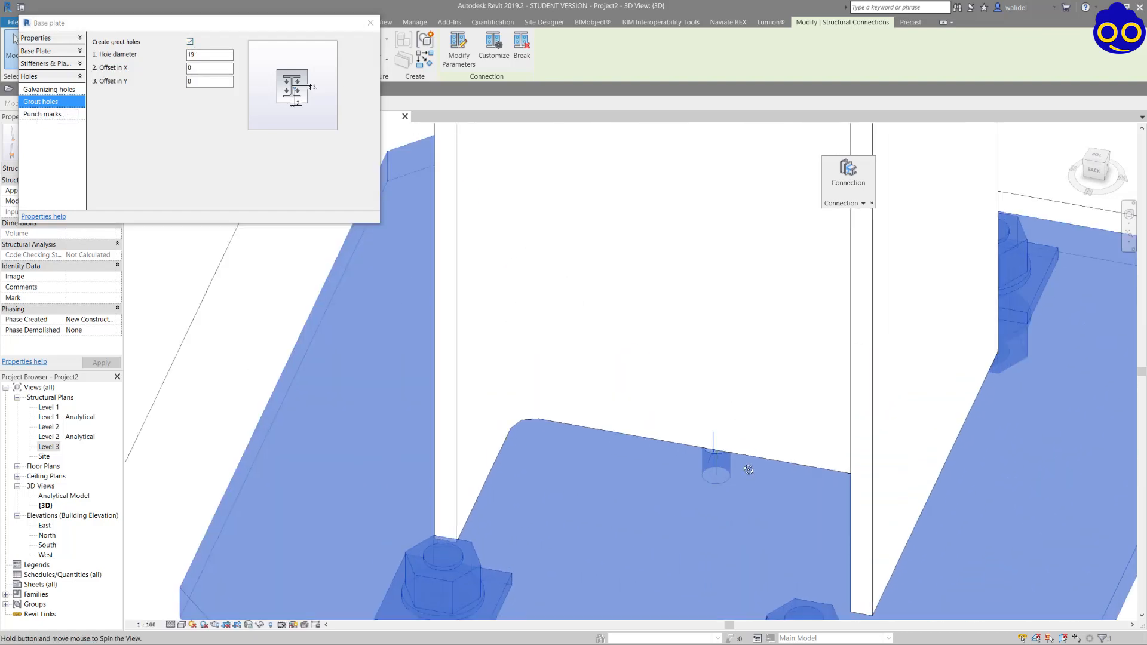
{"action": "scroll", "coordinate": [723, 418], "scroll_direction": "down", "scroll_amount": 3}
{"action": "scroll", "coordinate": [723, 418], "scroll_direction": "up", "scroll_amount": 3}
{"action": "left_click", "coordinate": [198, 55]}
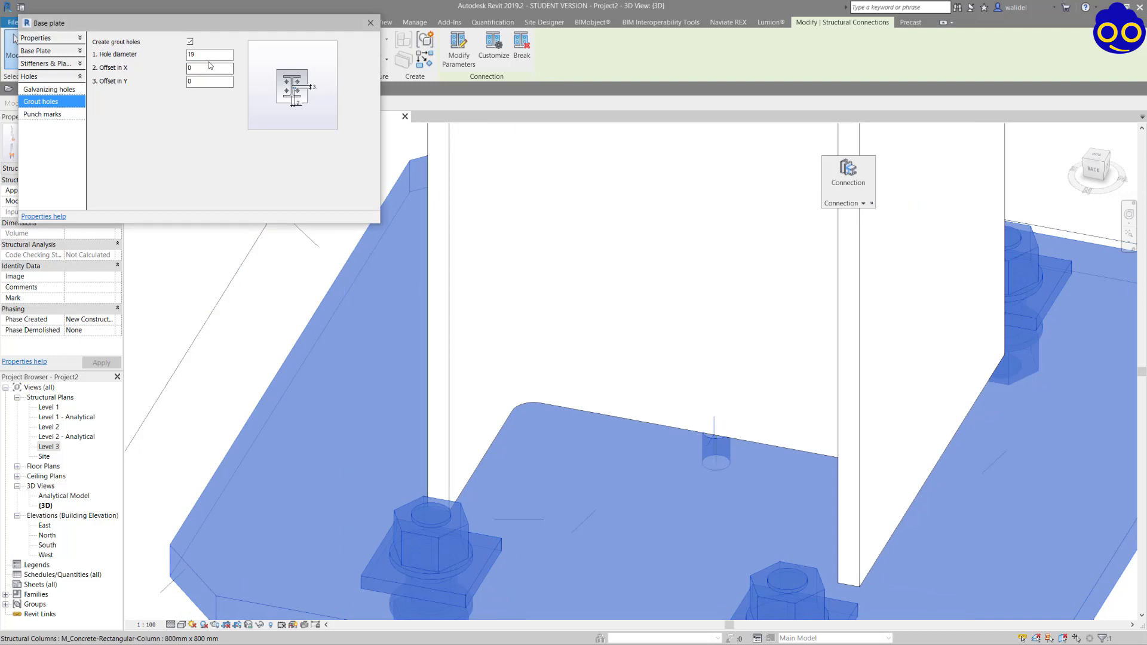
{"action": "double_click", "coordinate": [198, 54]}
{"action": "type", "text": "50"}
{"action": "key", "text": "Tab"}
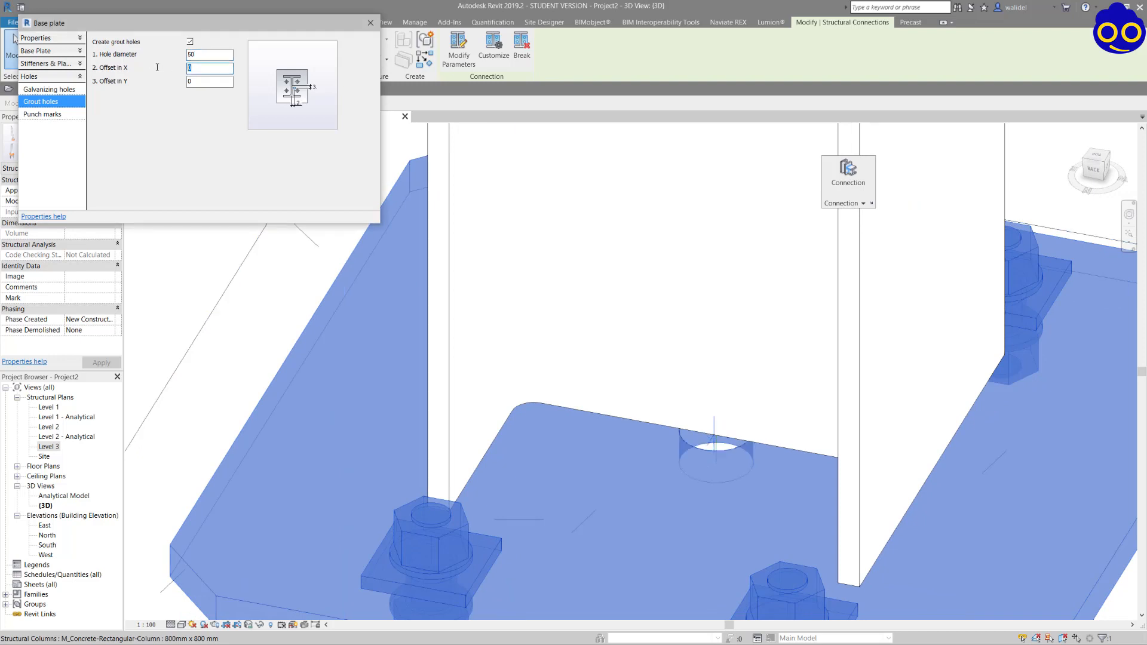
Give the grout hole in the A-1 base plate an Offset in X of 50 and close its parameters.
{"action": "scroll", "coordinate": [569, 374], "scroll_direction": "down", "scroll_amount": 3}
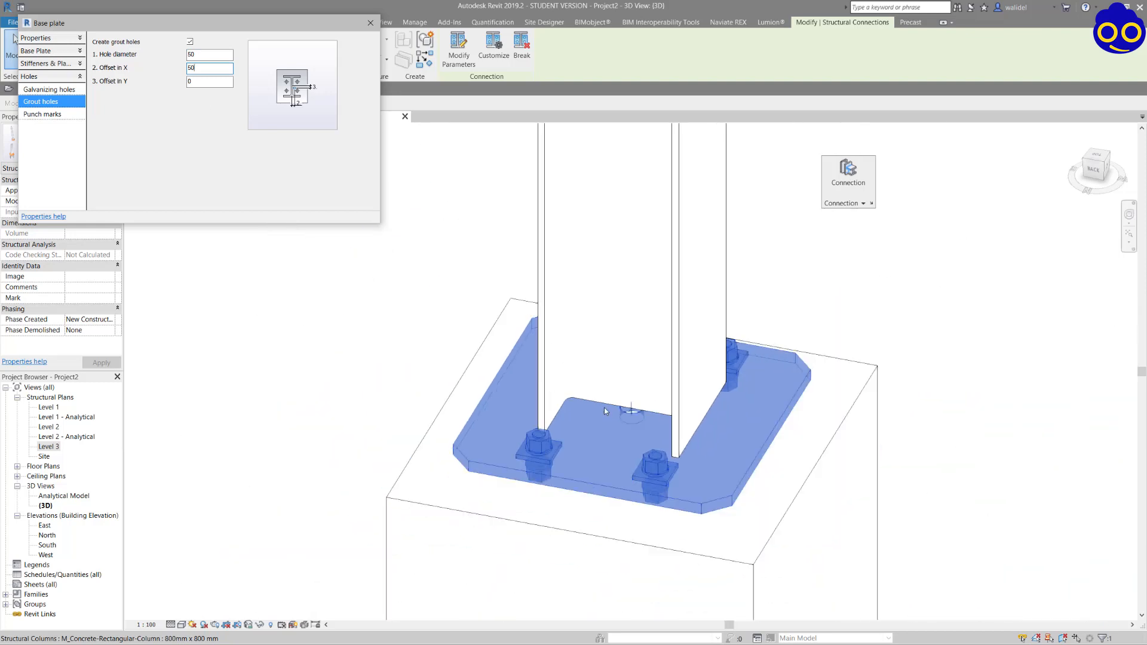
{"action": "key", "text": "Tab"}
{"action": "scroll", "coordinate": [628, 425], "scroll_direction": "up", "scroll_amount": 4}
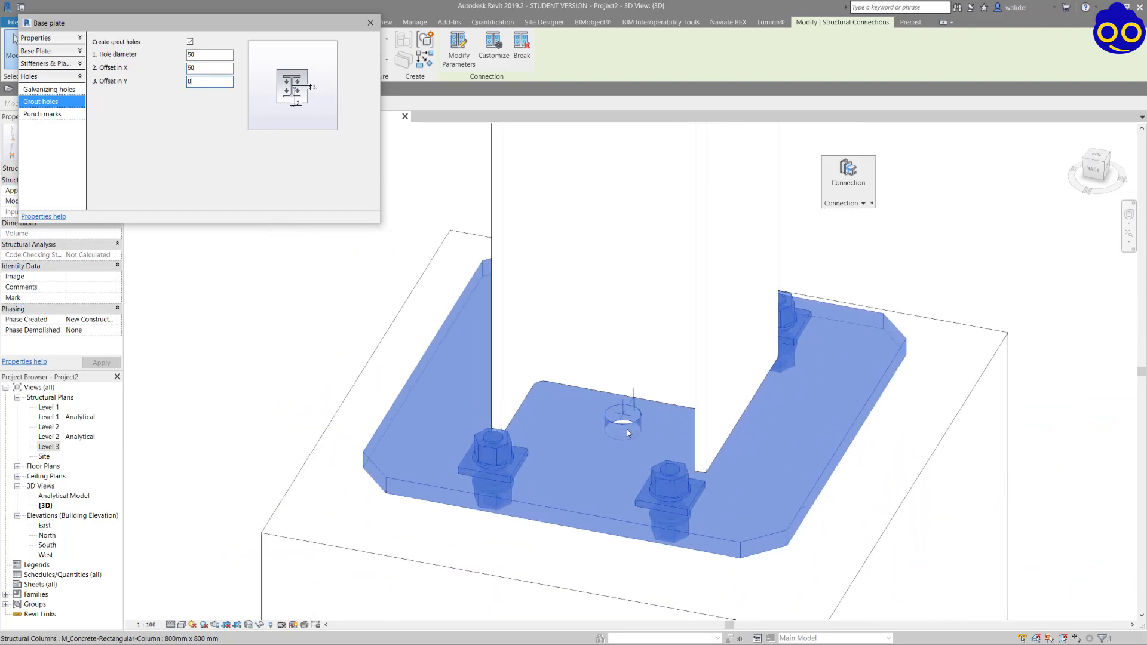
{"action": "left_click", "coordinate": [664, 430]}
{"action": "scroll", "coordinate": [642, 425], "scroll_direction": "up", "scroll_amount": 1}
{"action": "mouse_move", "coordinate": [662, 481]}
{"action": "middle_mouse_down", "text": "shift"}
{"action": "mouse_move", "coordinate": [672, 499]}
{"action": "mouse_move", "coordinate": [673, 483]}
{"action": "middle_mouse_up", "text": "shift"}
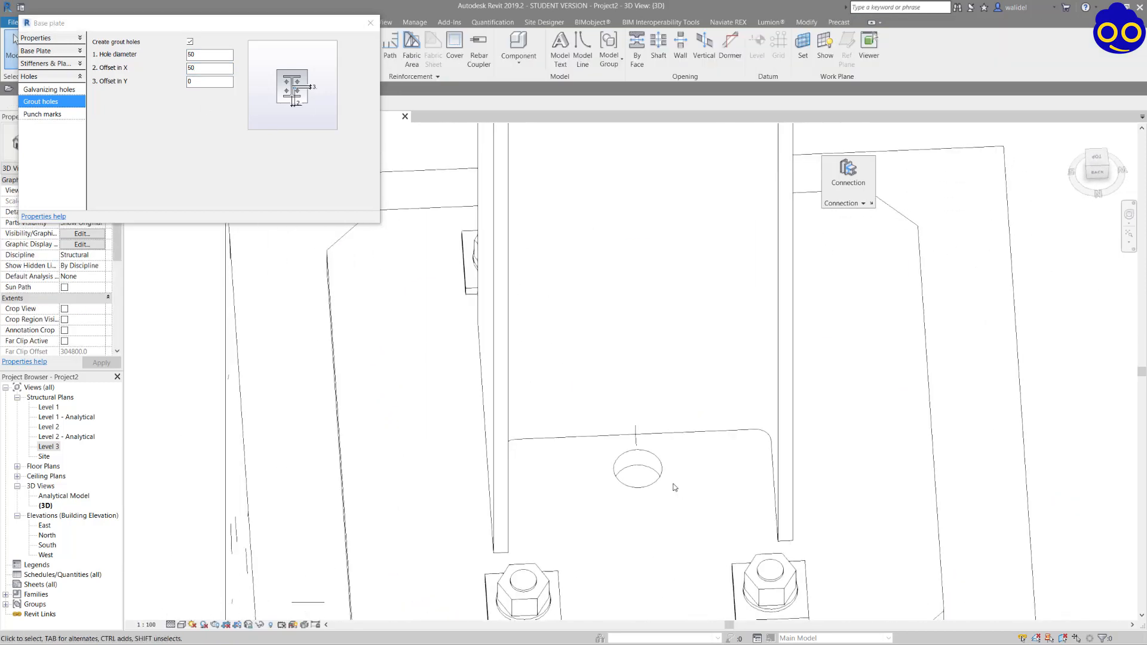
{"action": "scroll", "coordinate": [634, 470], "scroll_direction": "down", "scroll_amount": 2}
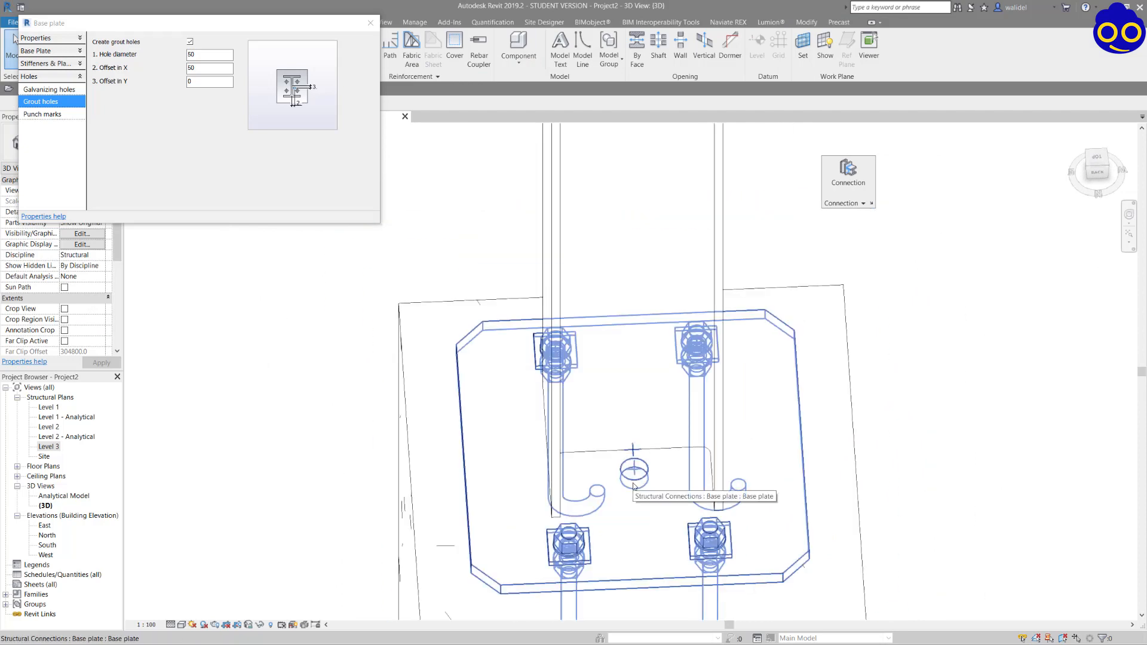
{"action": "left_click", "coordinate": [370, 23]}
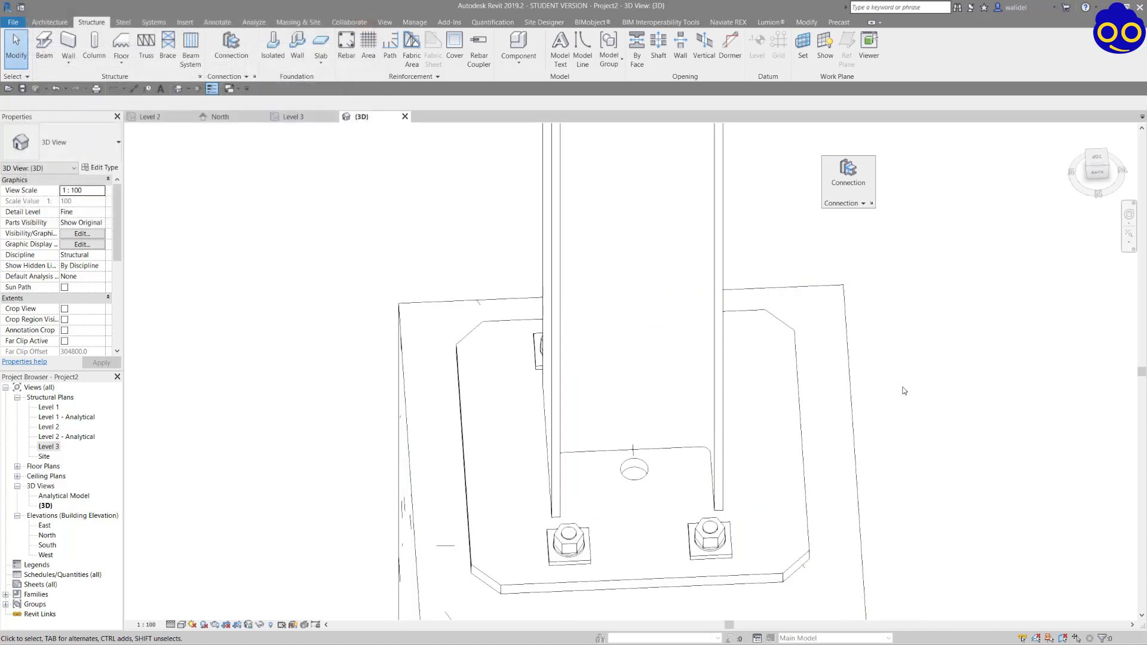
Create a grout hole in the A-2 base plate with a diameter of 50 and an Offset in X of 50.
{"action": "scroll", "coordinate": [904, 390], "scroll_direction": "down", "scroll_amount": 6}
{"action": "scroll", "coordinate": [436, 357], "scroll_direction": "down", "scroll_amount": 1}
{"action": "middle_click_drag", "start_coordinate": [466, 366], "coordinate": [742, 364]}
{"action": "scroll", "coordinate": [353, 385], "scroll_direction": "up", "scroll_amount": 2}
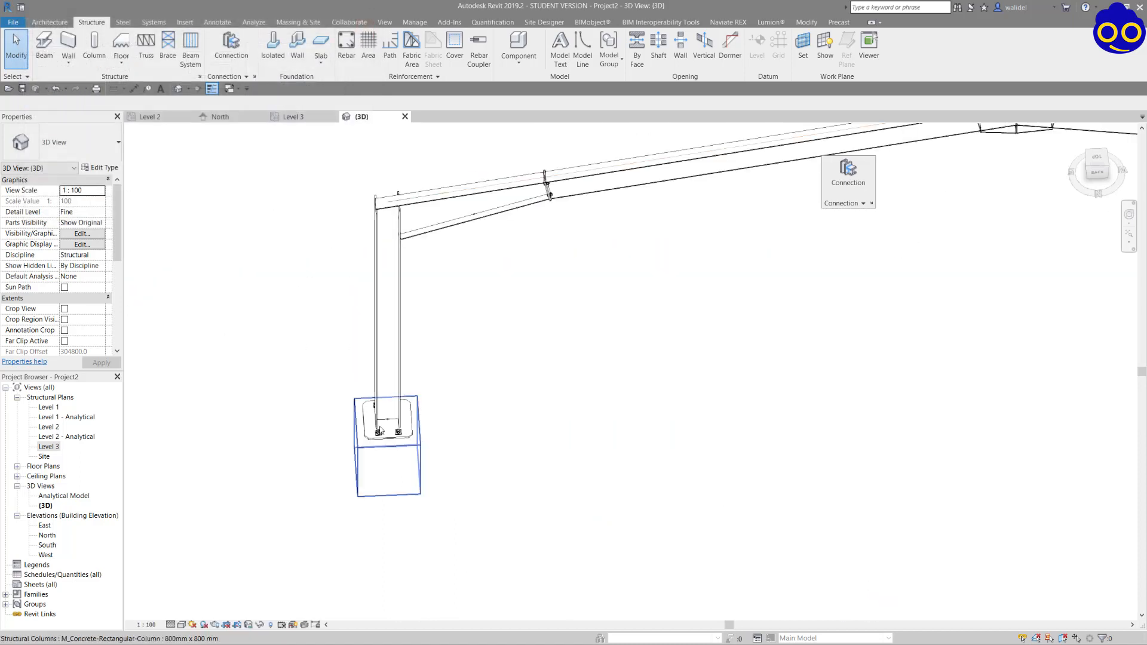
{"action": "scroll", "coordinate": [379, 431], "scroll_direction": "up", "scroll_amount": 3}
{"action": "left_click", "coordinate": [401, 457]}
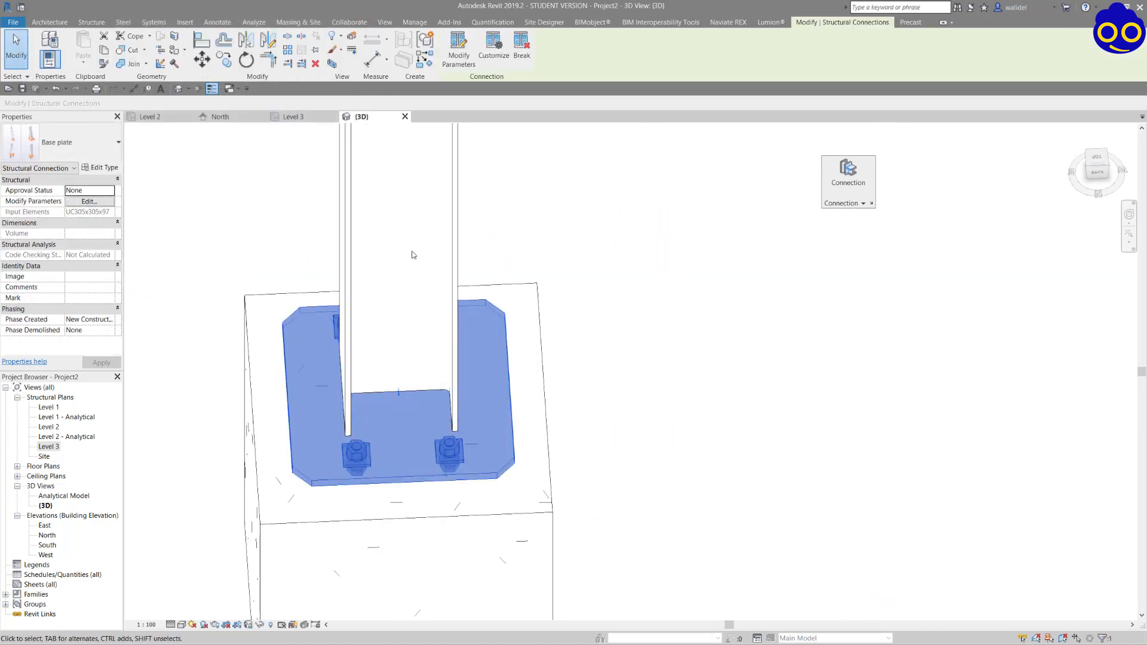
{"action": "left_click", "coordinate": [463, 44]}
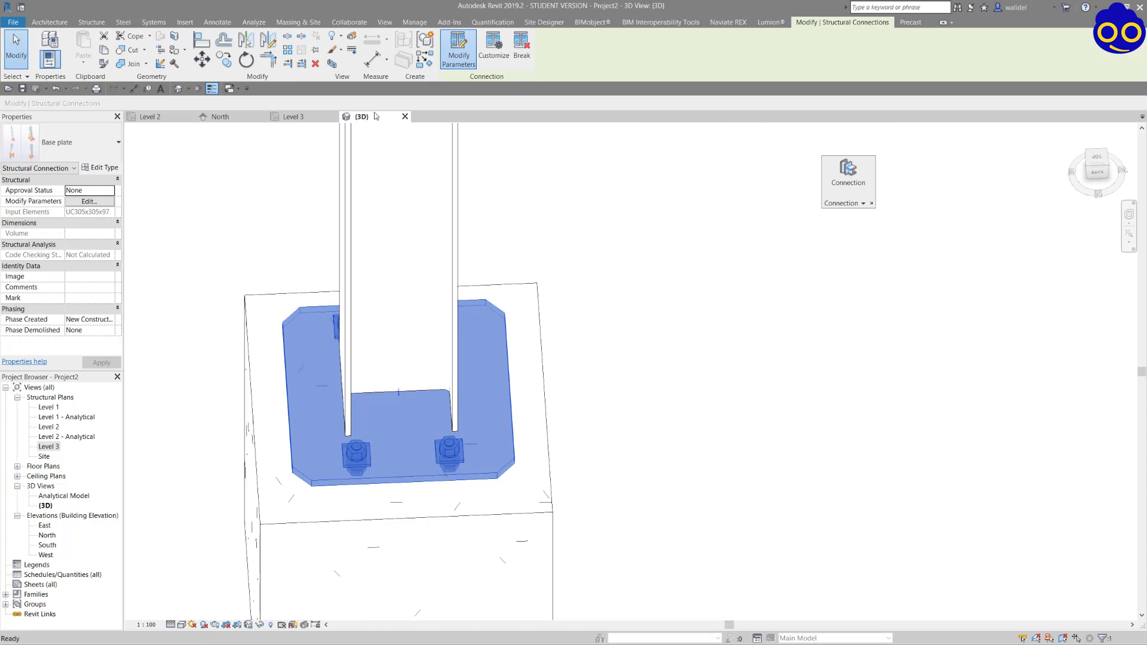
{"action": "left_click", "coordinate": [52, 190]}
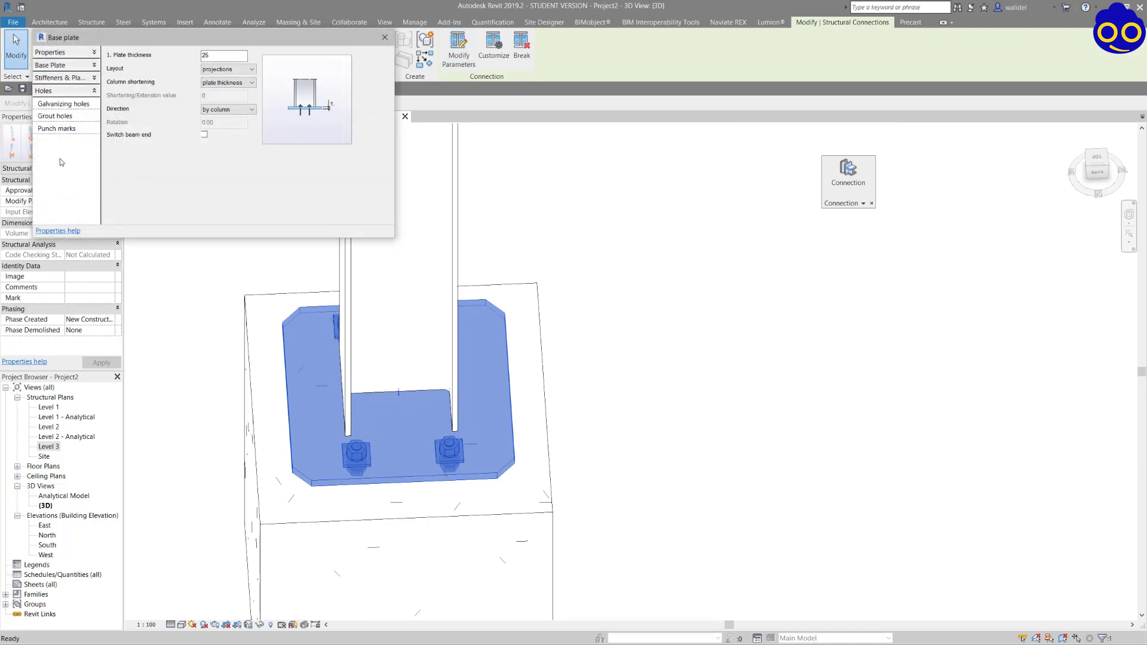
{"action": "left_click", "coordinate": [76, 117]}
{"action": "left_click", "coordinate": [213, 57]}
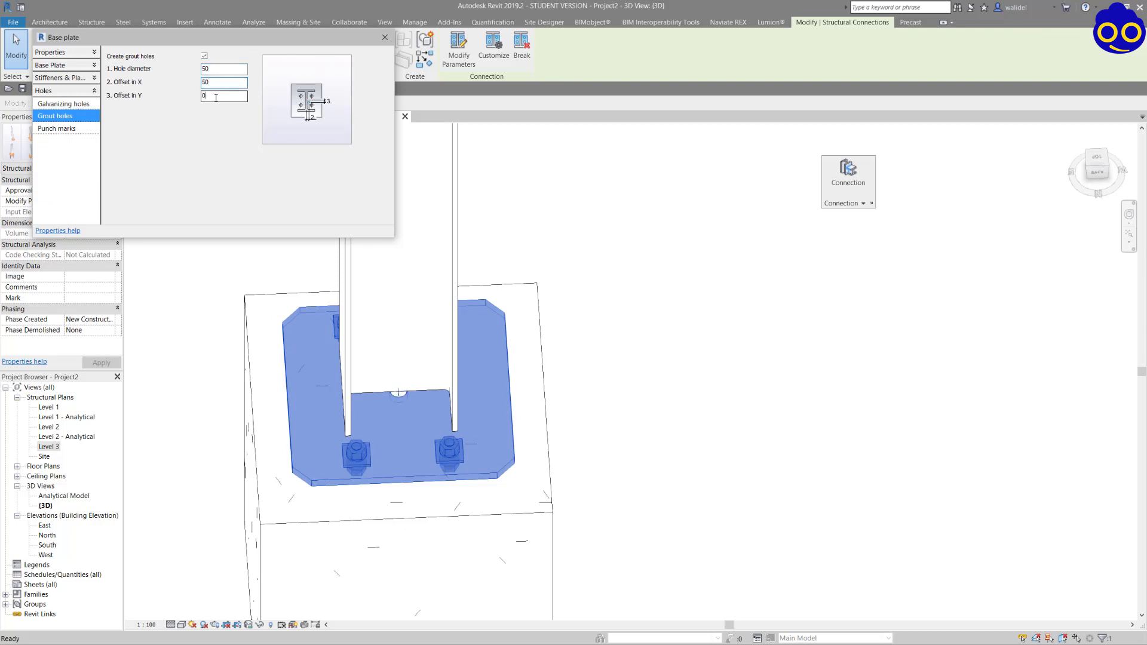
{"action": "left_click", "coordinate": [384, 37]}
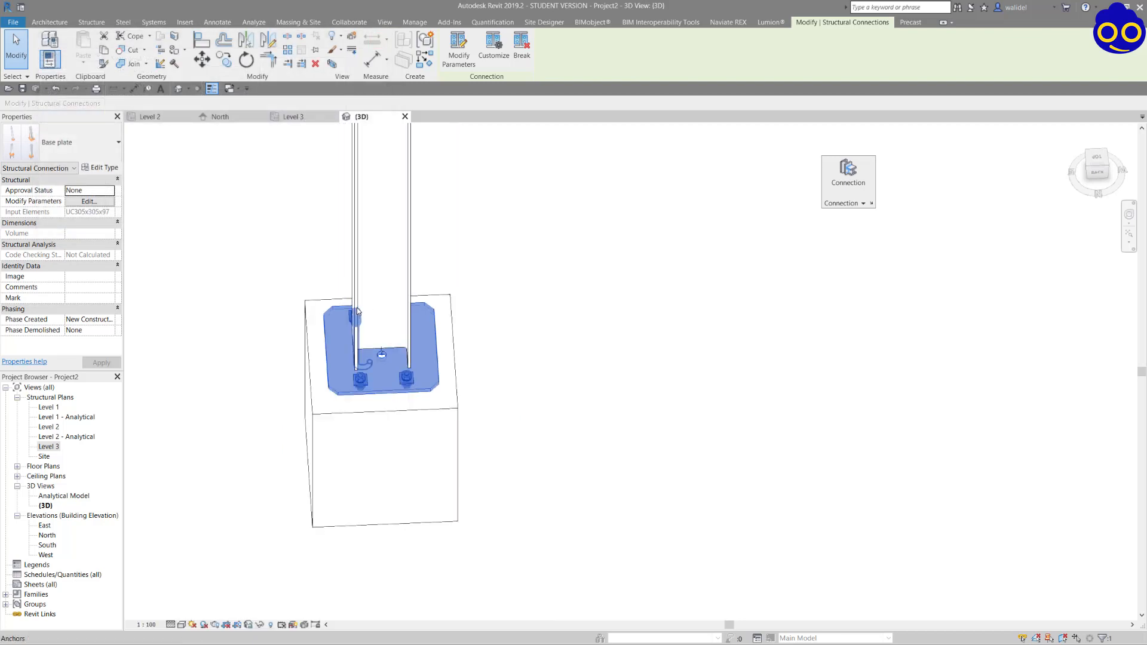
Open the M_Concrete-Rectangular-Column family of the pedestal at A-1 for editing.
{"action": "scroll", "coordinate": [356, 307], "scroll_direction": "down", "scroll_amount": 6}
{"action": "scroll", "coordinate": [766, 275], "scroll_direction": "up", "scroll_amount": 3}
{"action": "scroll", "coordinate": [766, 279], "scroll_direction": "up", "scroll_amount": 3}
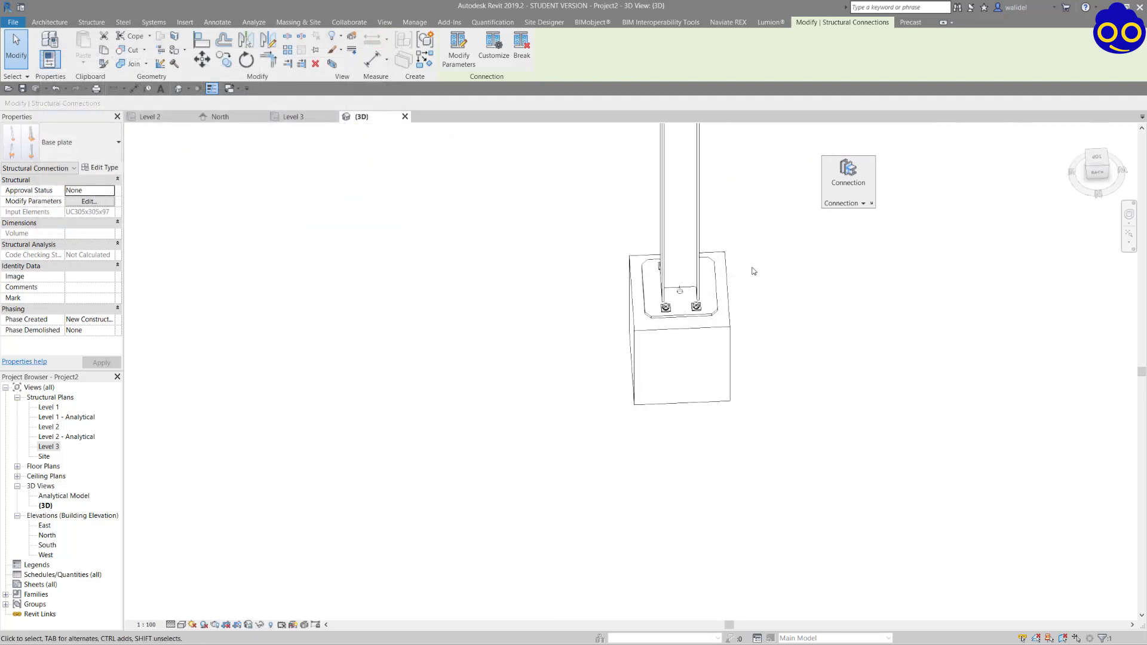
{"action": "left_click", "coordinate": [752, 276]}
{"action": "scroll", "coordinate": [756, 276], "scroll_direction": "up", "scroll_amount": 2}
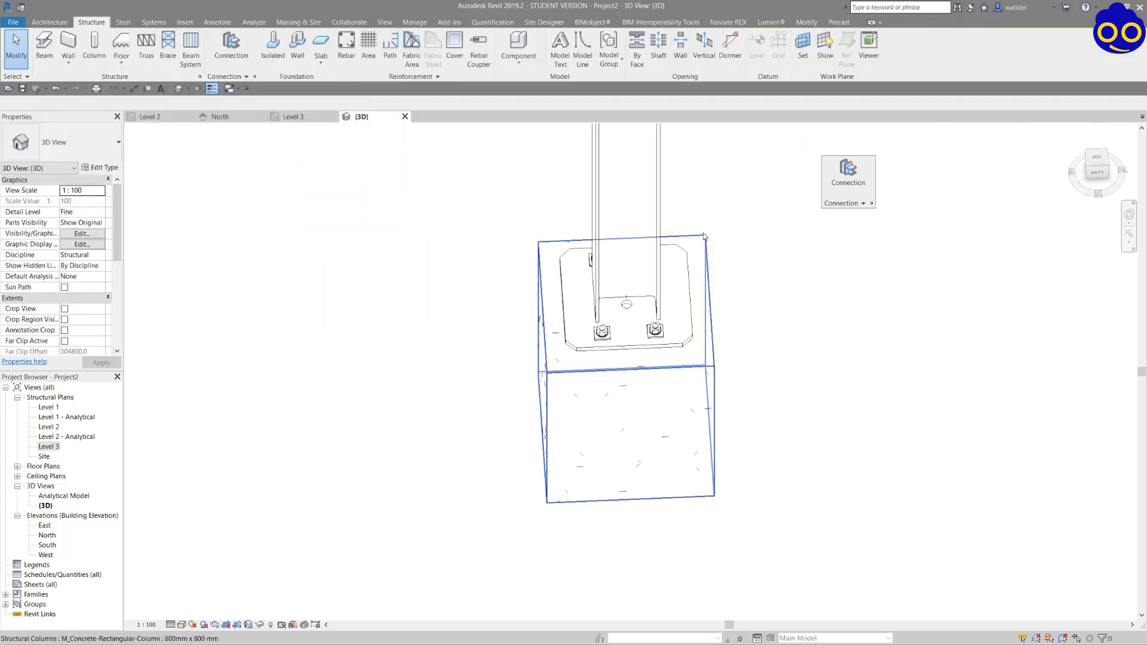
{"action": "left_click", "coordinate": [555, 380]}
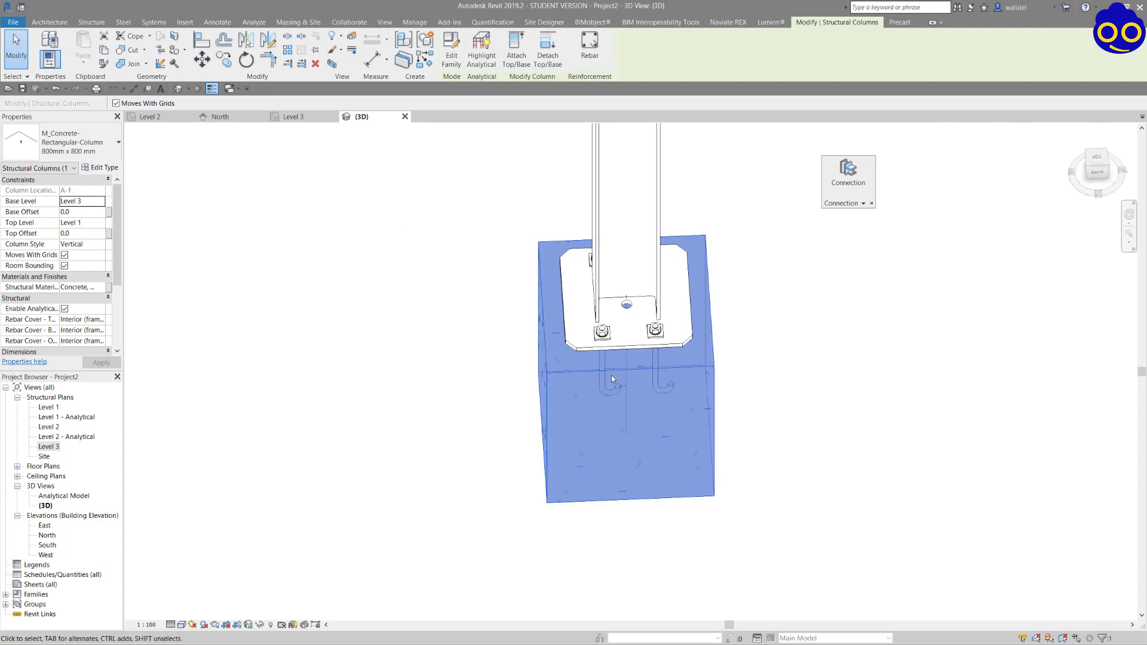
{"action": "middle_click_drag", "start_coordinate": [611, 375], "coordinate": [533, 319], "text": "shift"}
{"action": "double_click", "coordinate": [533, 319]}
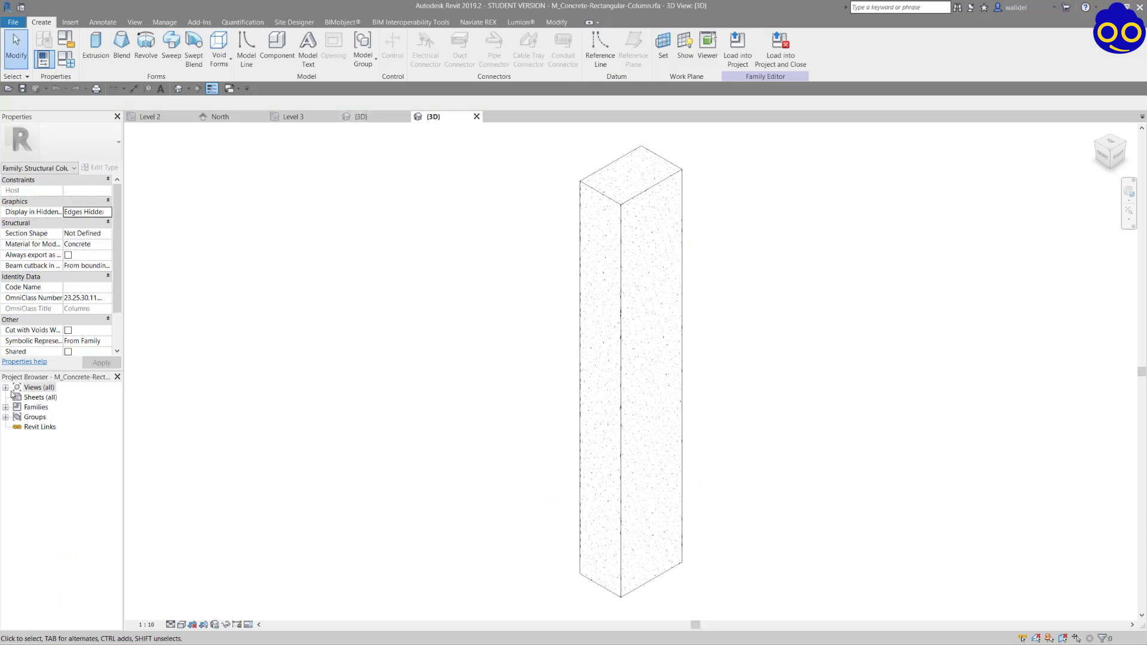
Open the column family's Lower Ref. Level floor plan and start editing the sketch of the rectangular extrusion.
{"action": "left_click", "coordinate": [7, 389]}
{"action": "double_click", "coordinate": [37, 398]}
{"action": "double_click", "coordinate": [64, 407]}
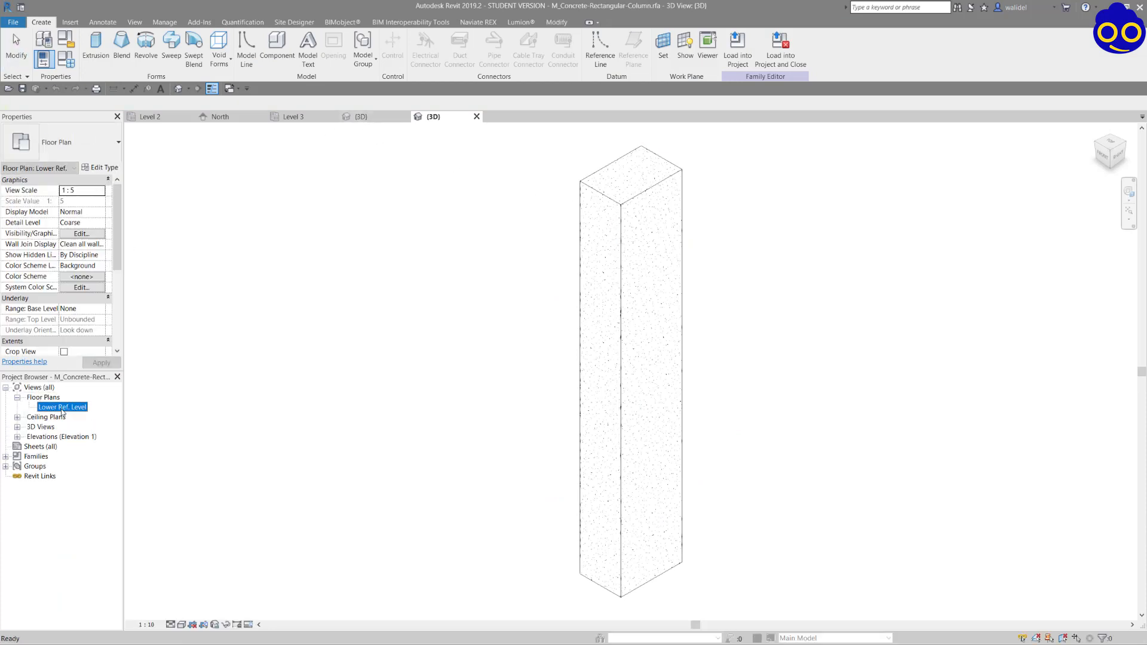
{"action": "scroll", "coordinate": [662, 266], "scroll_direction": "down", "scroll_amount": 1}
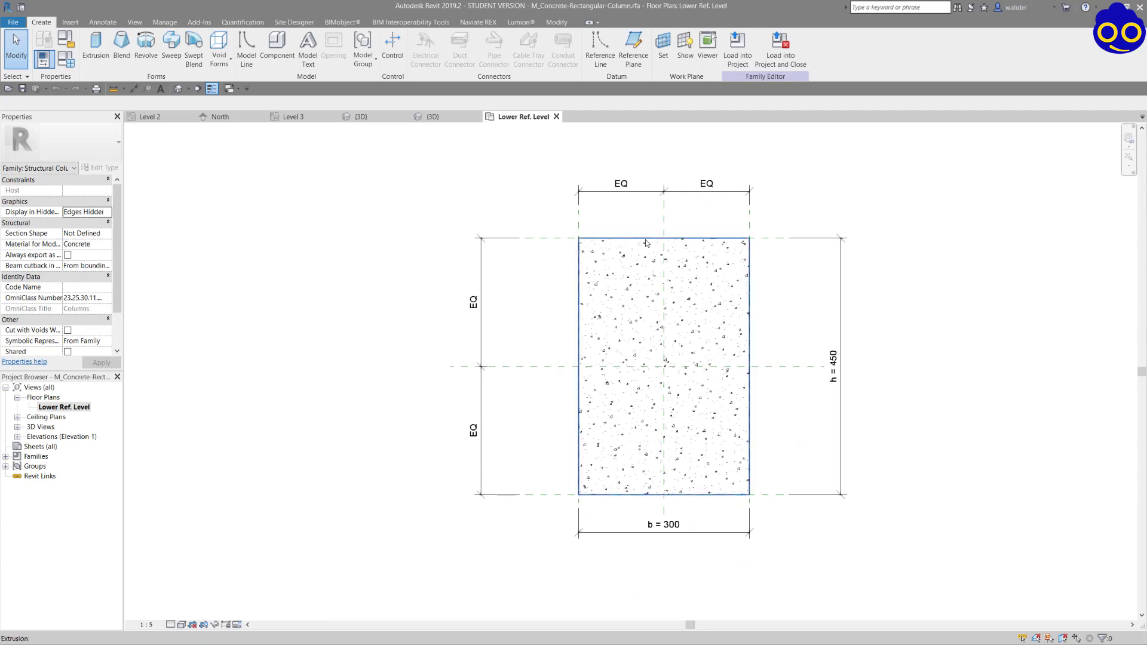
{"action": "left_click", "coordinate": [662, 266]}
{"action": "left_click", "coordinate": [391, 50]}
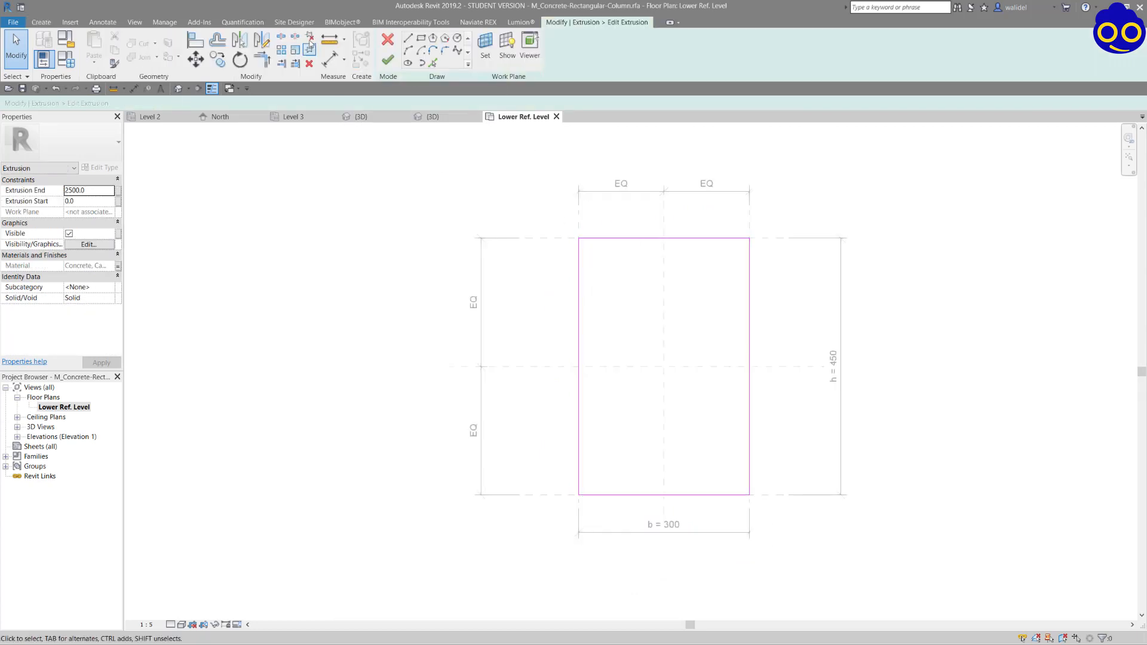
Draw a 45° chamfer line about 70.7 mm long across the upper-left corner of the extrusion profile.
{"action": "scroll", "coordinate": [676, 264], "scroll_direction": "up", "scroll_amount": 2}
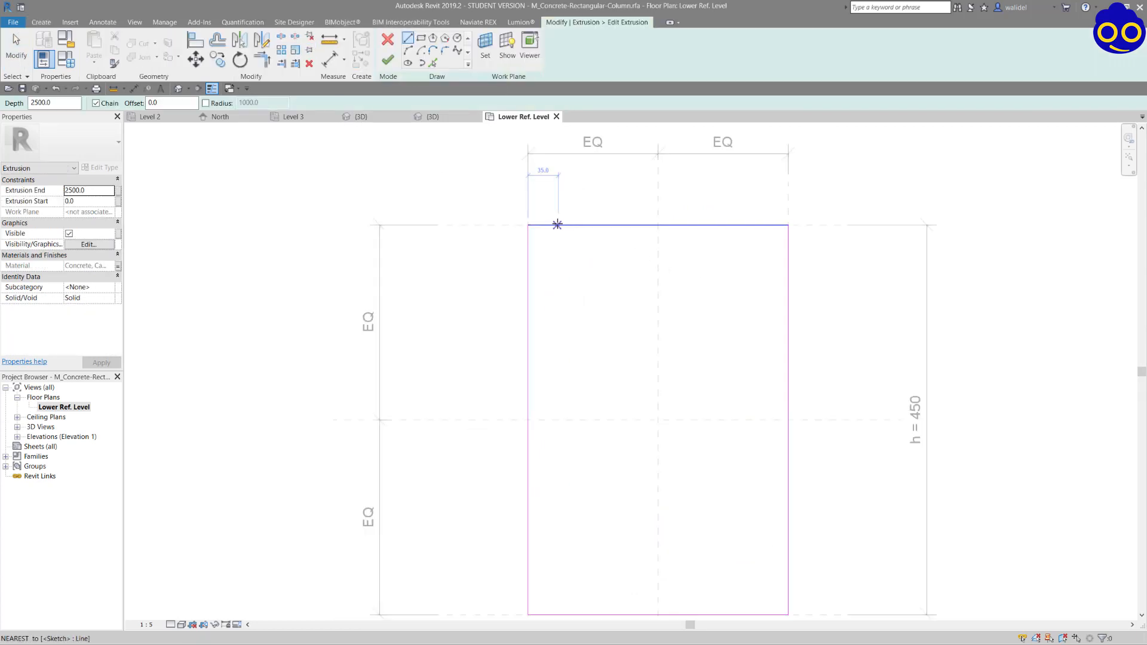
{"action": "left_click", "coordinate": [570, 225]}
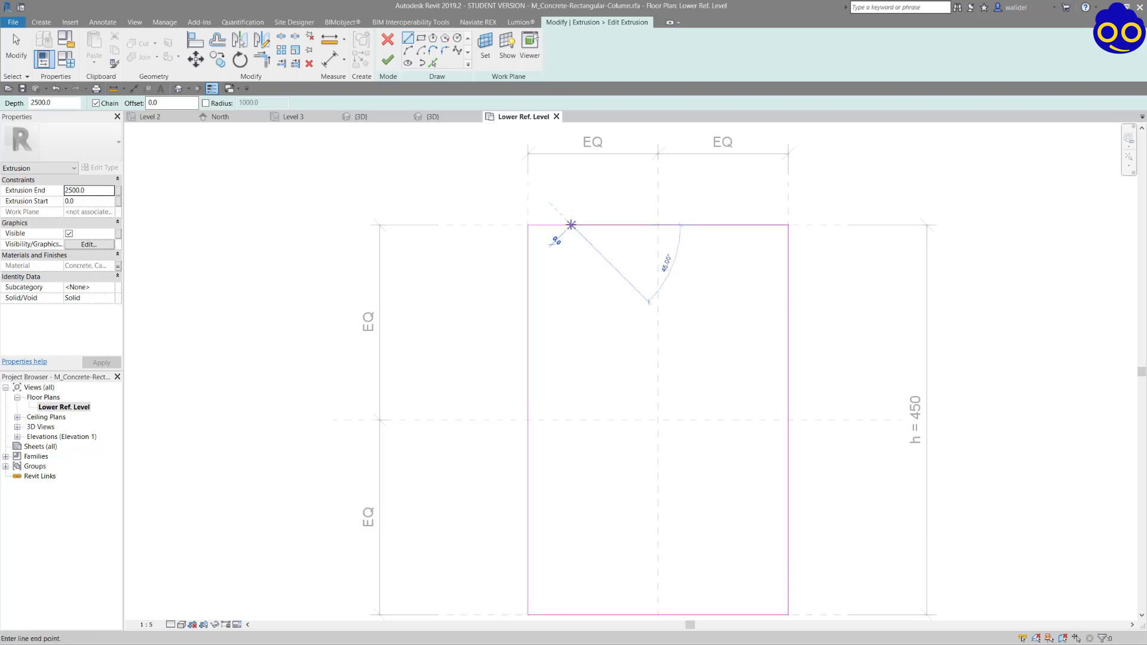
{"action": "left_click", "coordinate": [528, 267]}
{"action": "key", "text": "Escape"}
{"action": "key", "text": "Escape"}
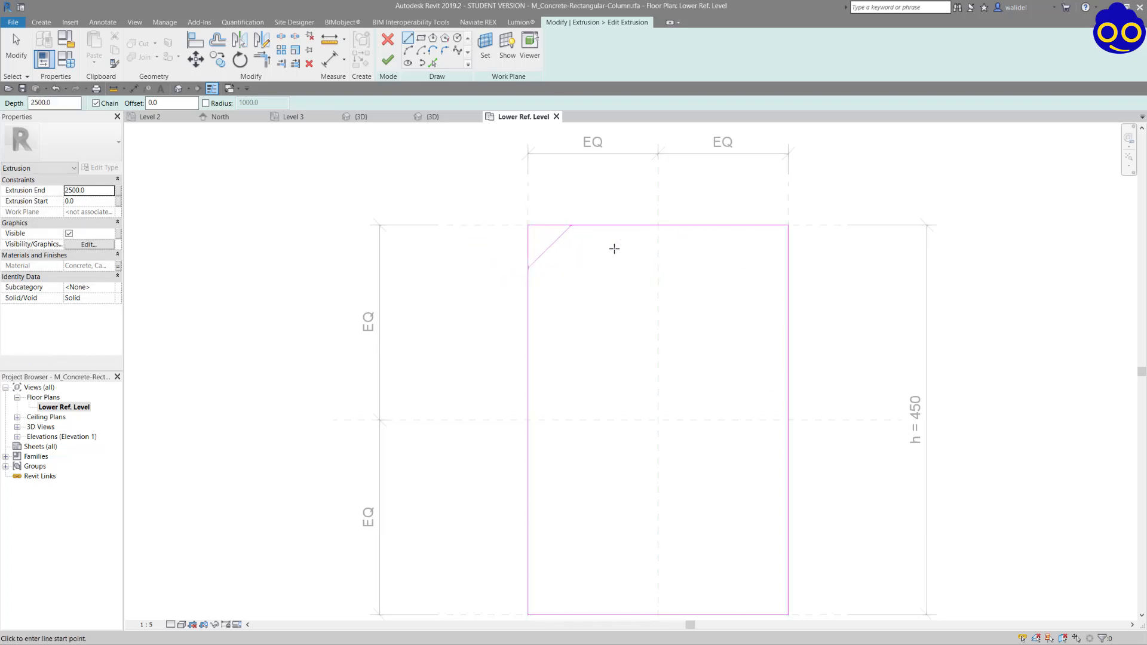
Mirror the chamfer line about the vertical centre plane and both lines about the horizontal one, giving every profile corner a chamfer line.
{"action": "left_click", "coordinate": [558, 237]}
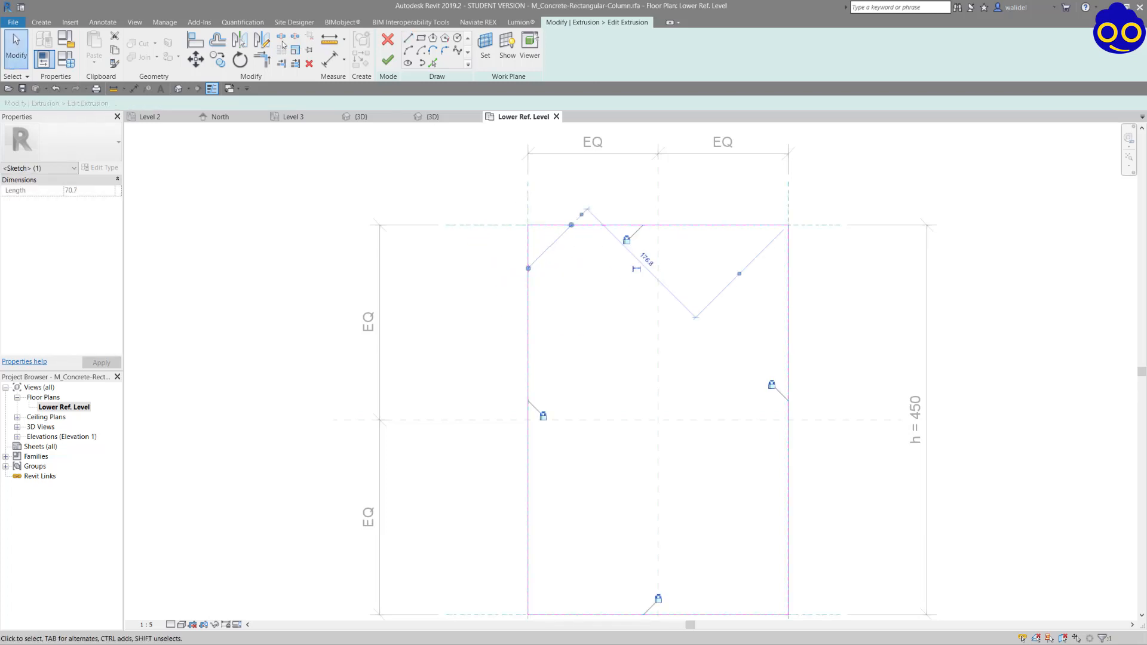
{"action": "left_click", "coordinate": [247, 42]}
{"action": "left_click", "coordinate": [659, 246]}
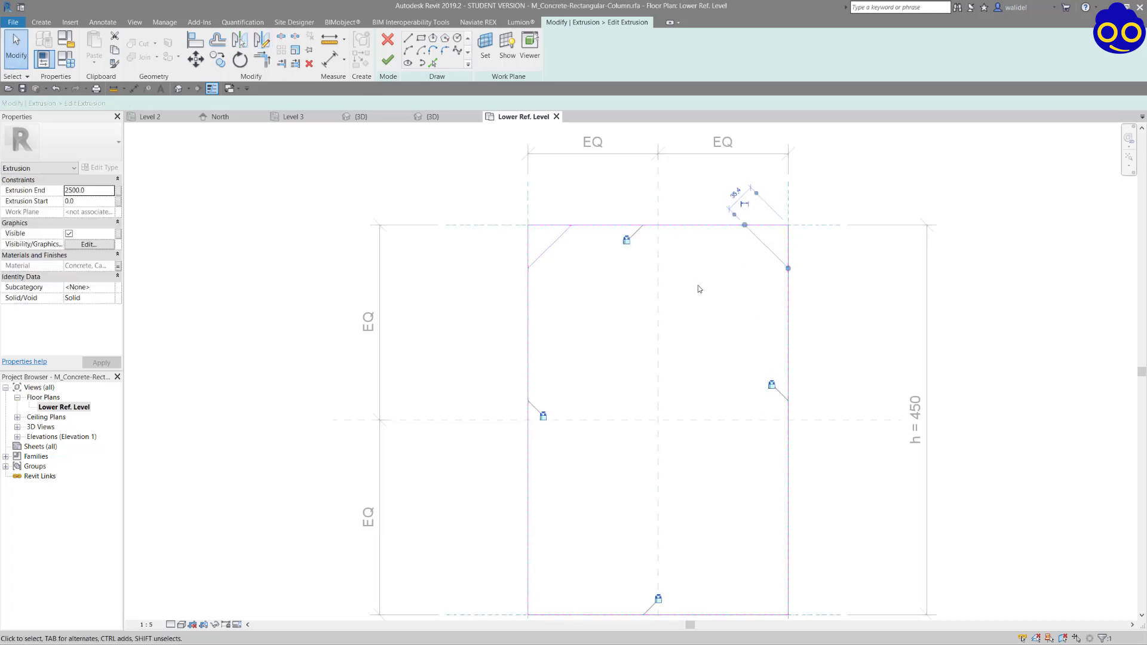
{"action": "left_click", "coordinate": [561, 235], "text": "ctrl"}
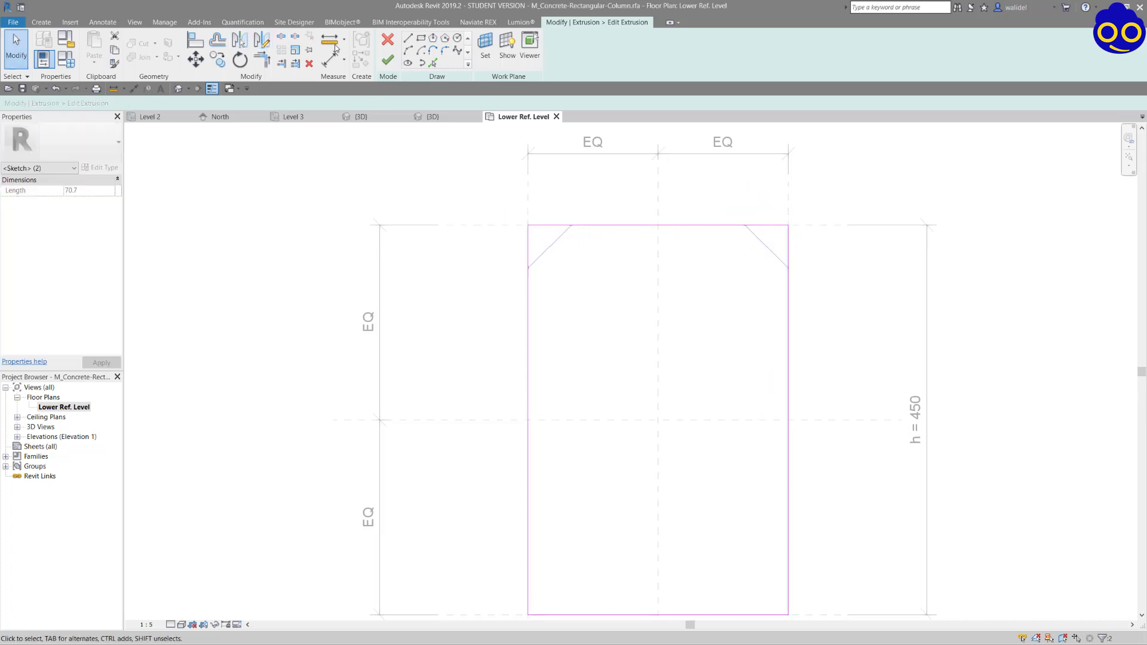
{"action": "left_click", "coordinate": [234, 43]}
{"action": "scroll", "coordinate": [722, 346], "scroll_direction": "down", "scroll_amount": 1}
{"action": "left_click", "coordinate": [697, 402]}
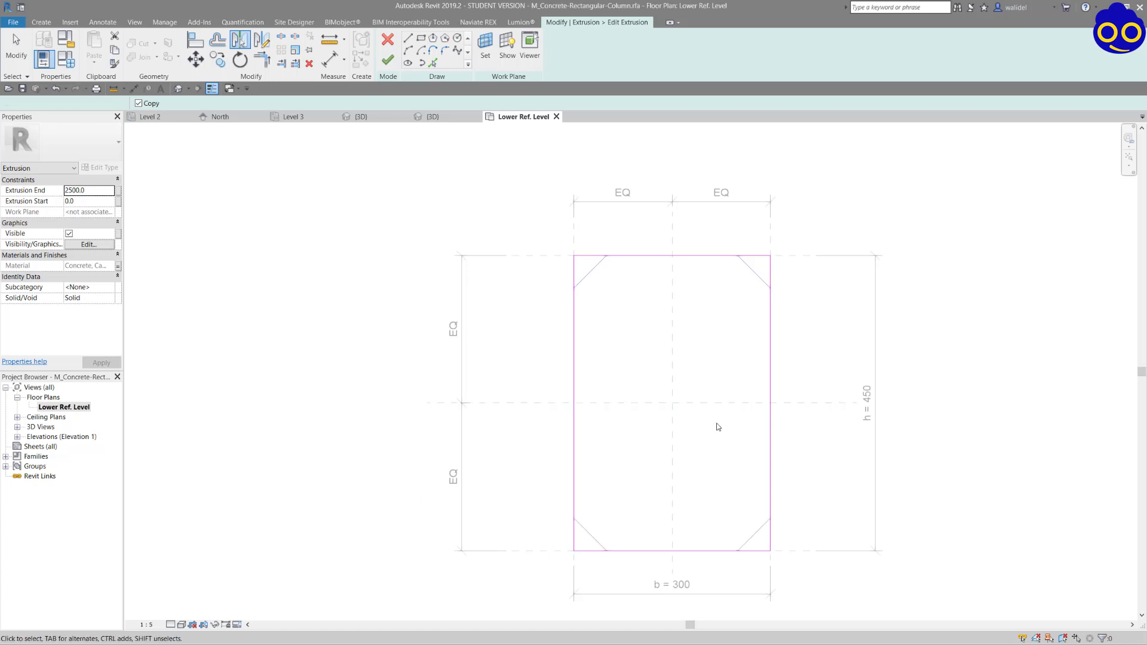
{"action": "left_click", "coordinate": [640, 415]}
Trim the profile's upper and right edges to the chamfer lines at both of their ends.
{"action": "key", "text": "t"}
{"action": "key", "text": "r"}
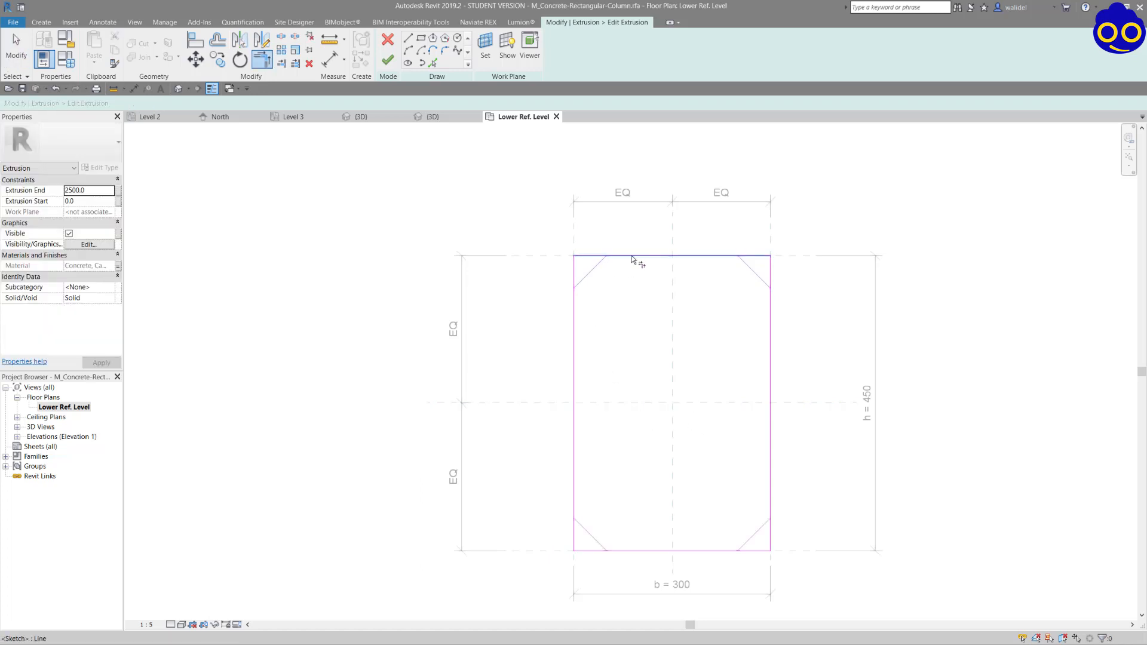
{"action": "left_click", "coordinate": [601, 261]}
{"action": "left_click", "coordinate": [711, 255]}
{"action": "left_click", "coordinate": [752, 268]}
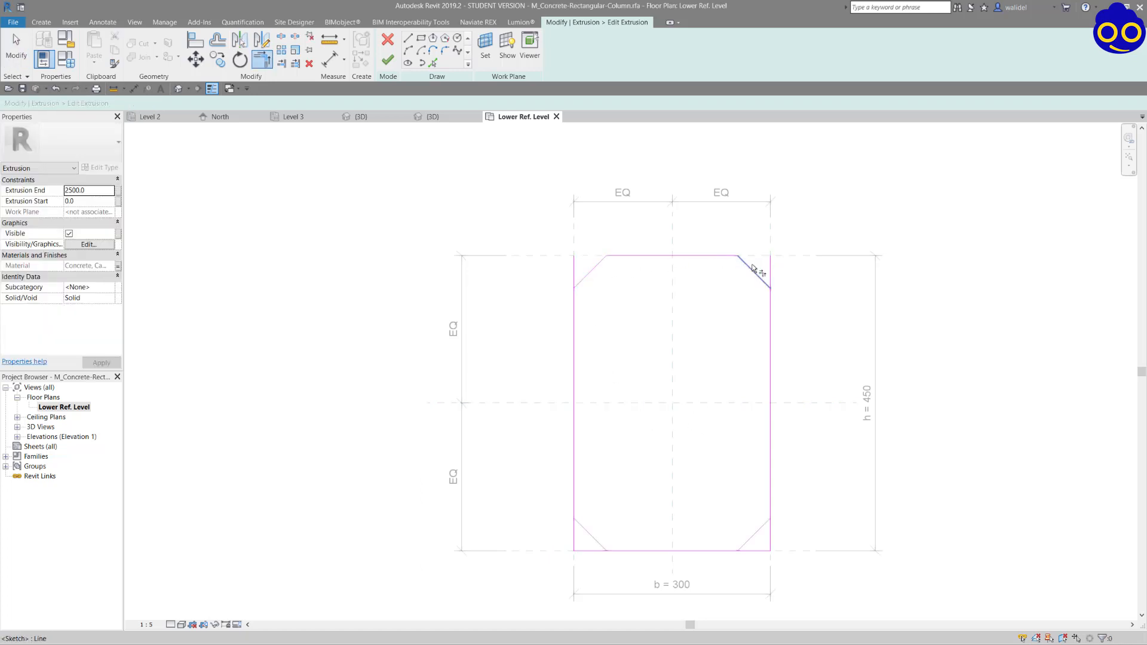
{"action": "left_click", "coordinate": [771, 309]}
{"action": "left_click", "coordinate": [763, 285]}
{"action": "left_click", "coordinate": [770, 377]}
{"action": "left_click", "coordinate": [755, 534]}
{"action": "left_click", "coordinate": [771, 500]}
{"action": "left_click", "coordinate": [754, 539]}
Trim the profile's lower and left edges to the adjoining chamfer lines, removing the remaining square corners.
{"action": "left_click", "coordinate": [732, 551]}
{"action": "left_click", "coordinate": [744, 540]}
{"action": "left_click", "coordinate": [589, 532]}
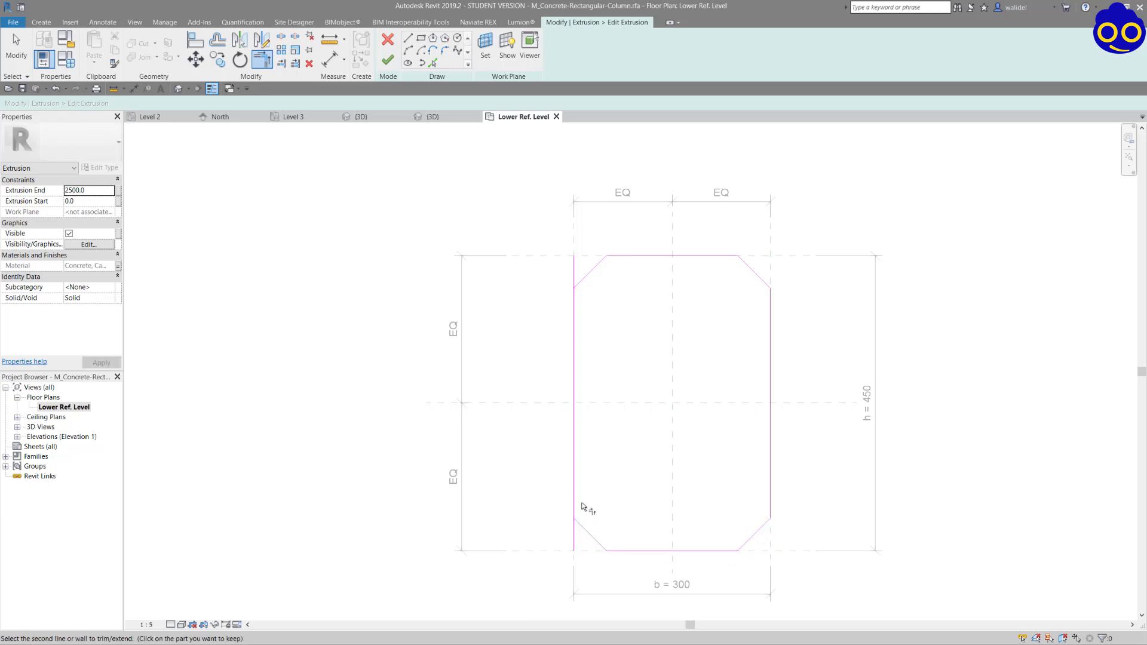
{"action": "left_click", "coordinate": [578, 454]}
{"action": "left_click", "coordinate": [584, 528]}
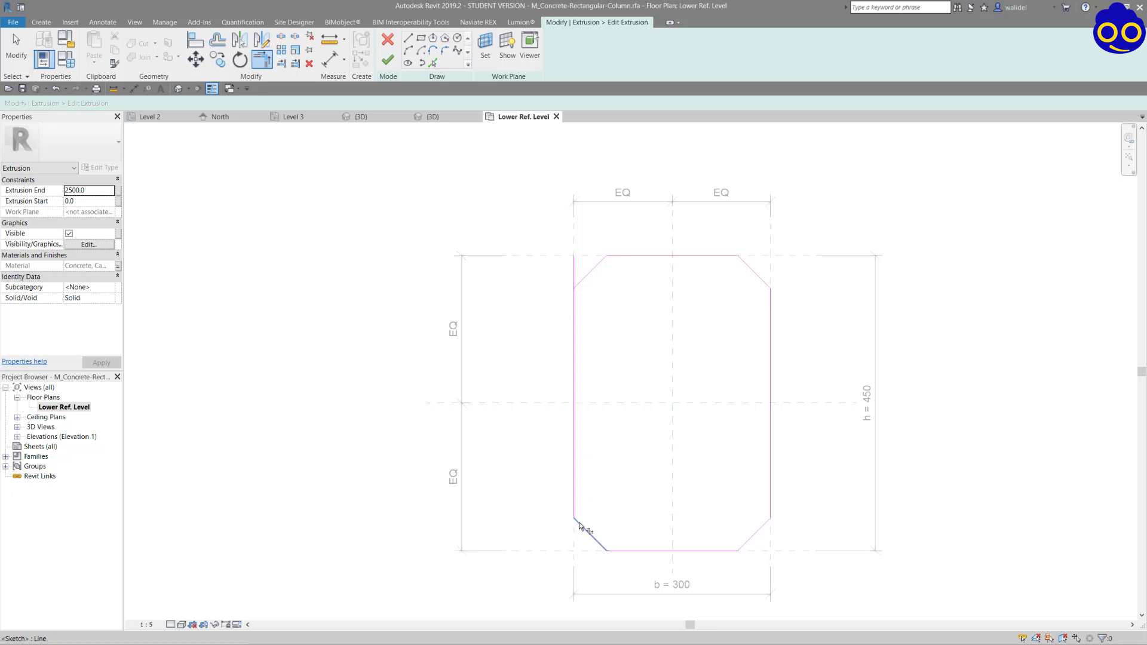
{"action": "left_click", "coordinate": [570, 303]}
{"action": "left_click", "coordinate": [584, 280]}
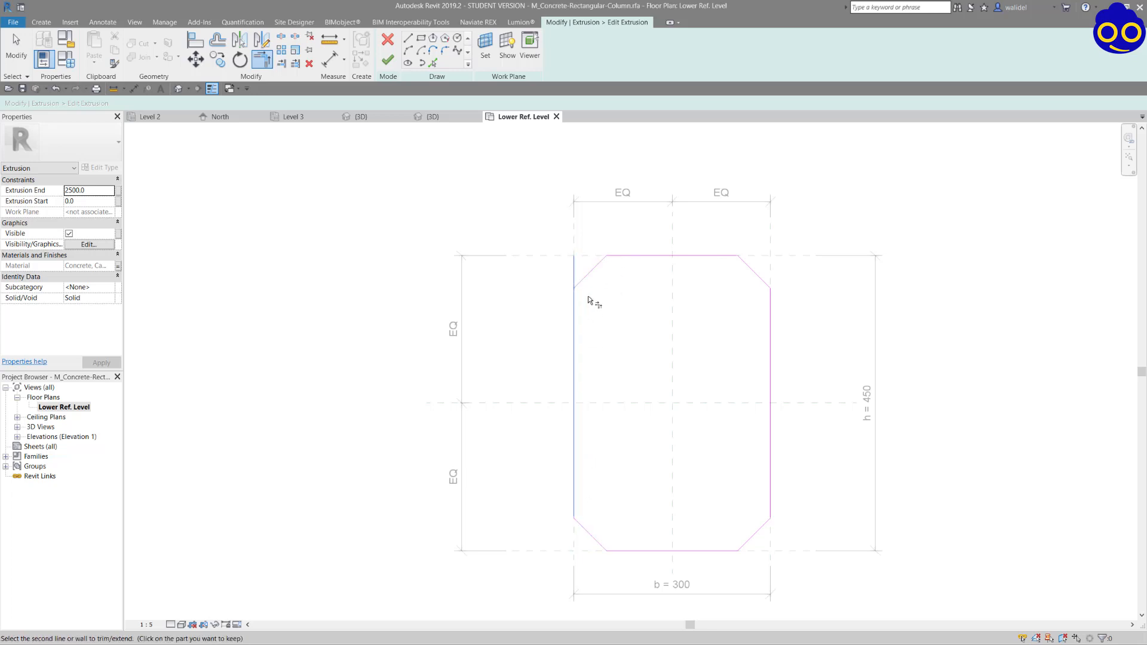
Finish the extrusion sketch and load the family into Project2, overwriting the existing version.
{"action": "left_click", "coordinate": [387, 60]}
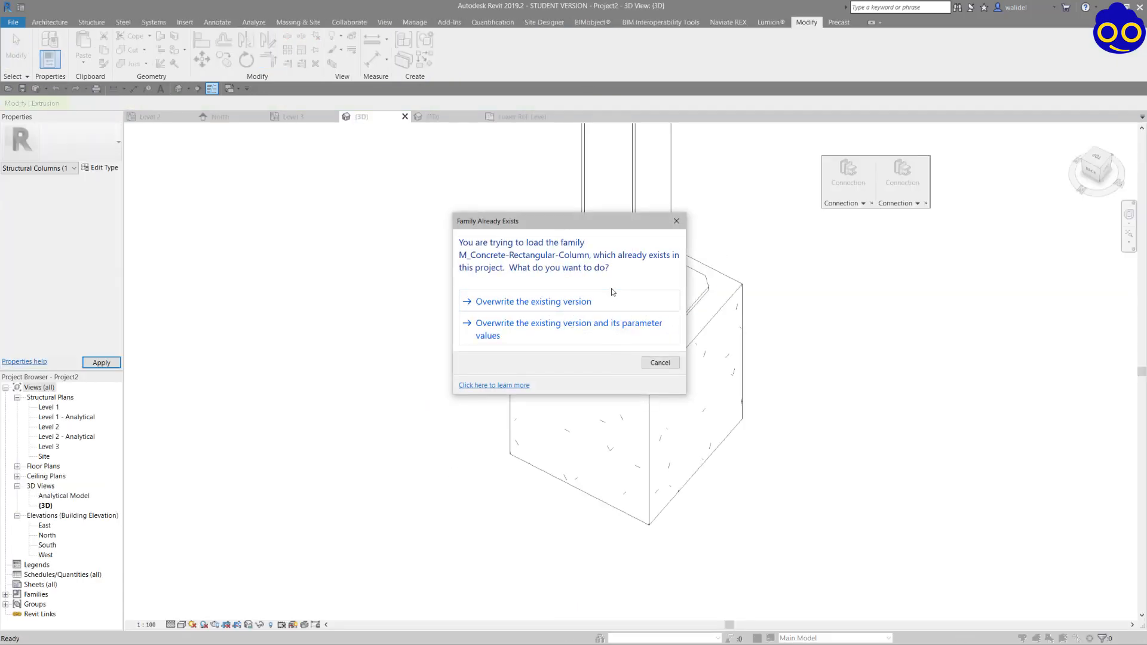
{"action": "left_click", "coordinate": [614, 305]}
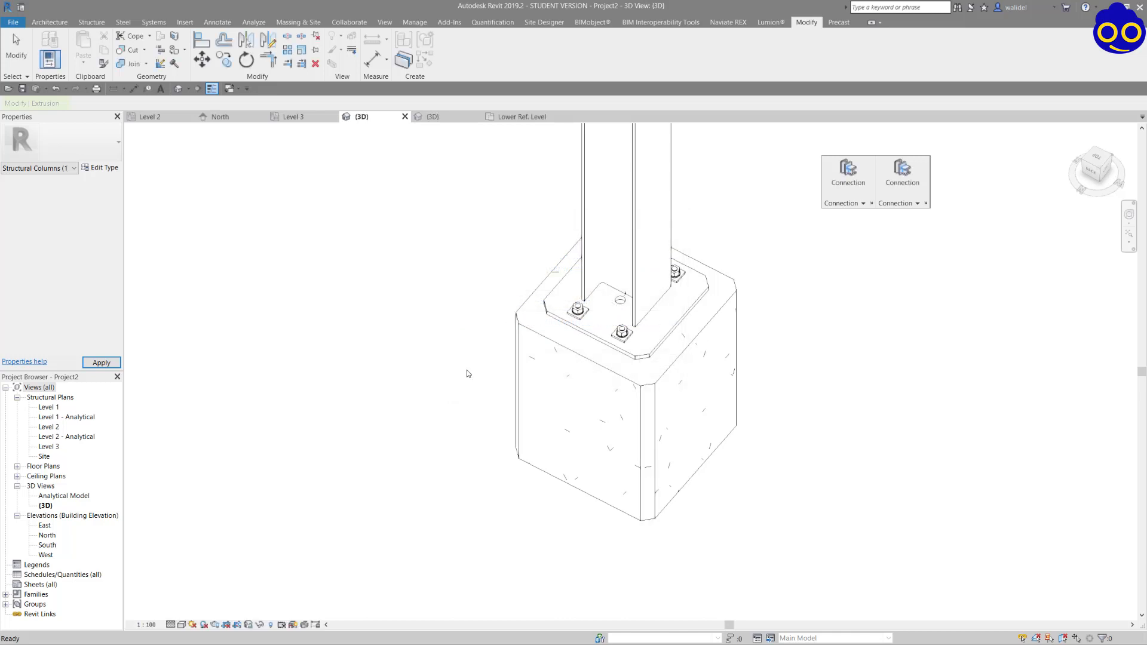
Examine the chamfered pedestals and the whole frame from several angles in the 3D view.
{"action": "scroll", "coordinate": [631, 375], "scroll_direction": "up", "scroll_amount": 1}
{"action": "scroll", "coordinate": [728, 360], "scroll_direction": "down", "scroll_amount": 5}
{"action": "middle_click_drag", "start_coordinate": [773, 362], "coordinate": [855, 322], "text": "shift"}
{"action": "scroll", "coordinate": [622, 333], "scroll_direction": "down", "scroll_amount": 5}
{"action": "scroll", "coordinate": [639, 302], "scroll_direction": "up", "scroll_amount": 5}
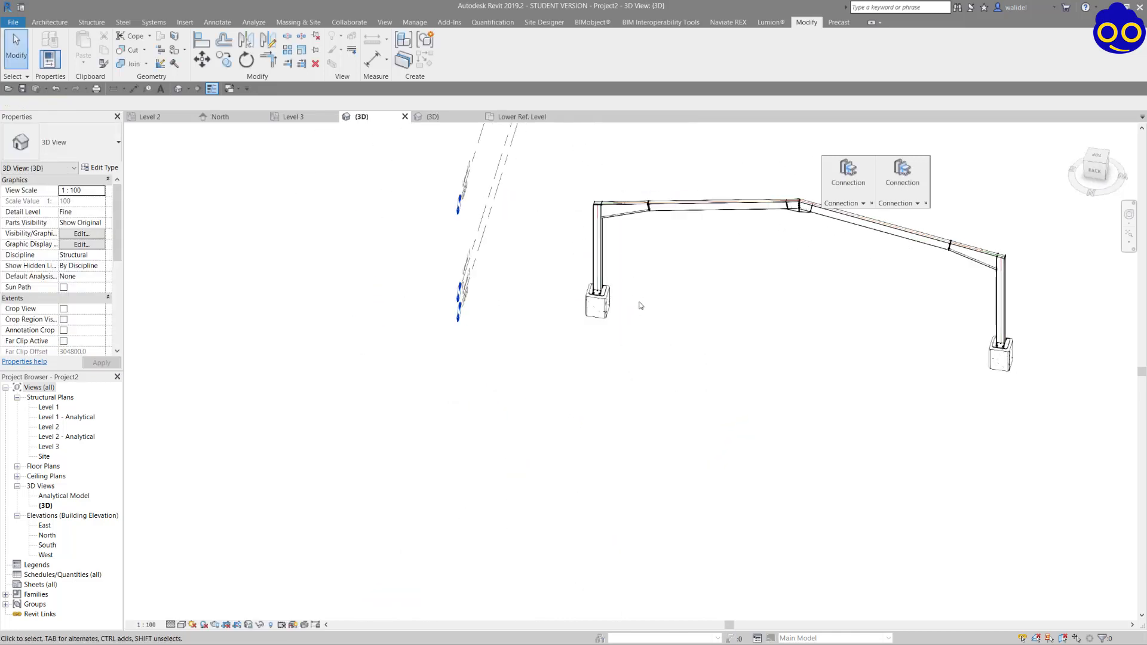
{"action": "scroll", "coordinate": [514, 308], "scroll_direction": "down", "scroll_amount": 4}
{"action": "middle_click_drag", "start_coordinate": [489, 316], "coordinate": [562, 332], "text": "shift"}
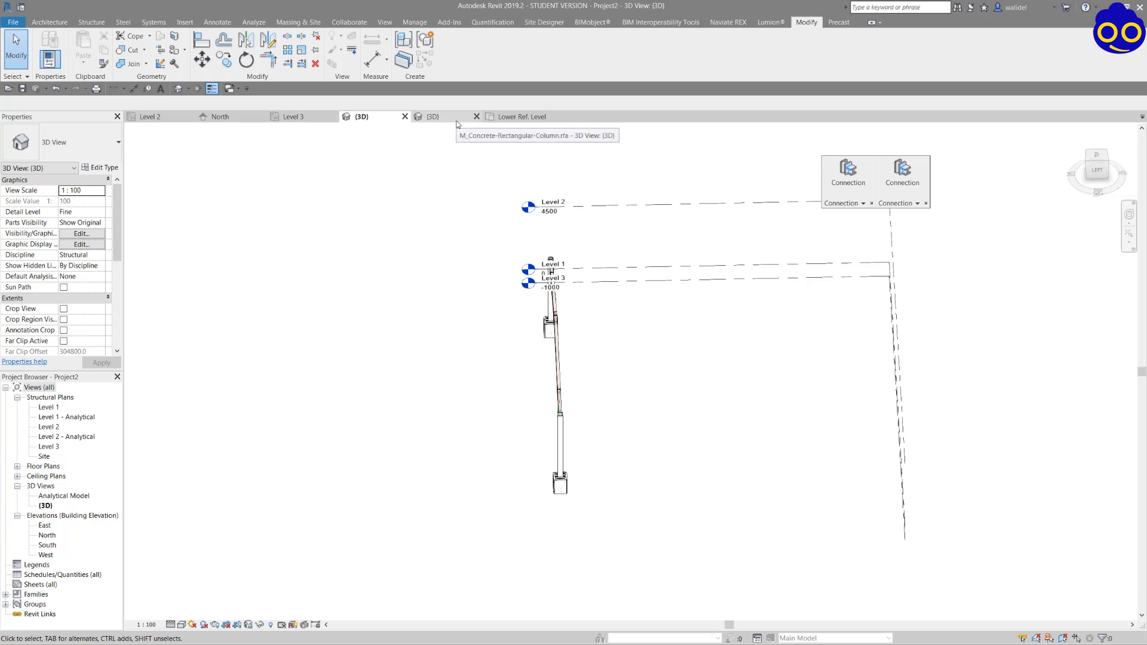
In the Level 3 plan, start an isolated foundation and set the Foundation Thickness of M_Footing-Rectangular 1800 x 1200 x 450mm to 600.
{"action": "left_click", "coordinate": [292, 119]}
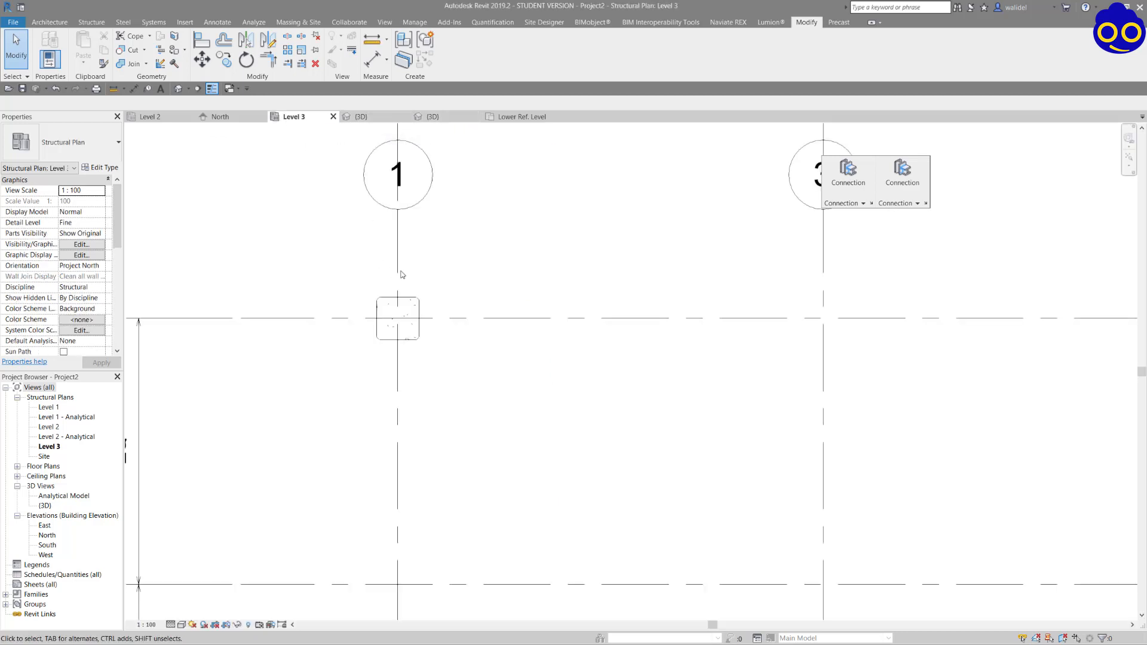
{"action": "left_click", "coordinate": [94, 24]}
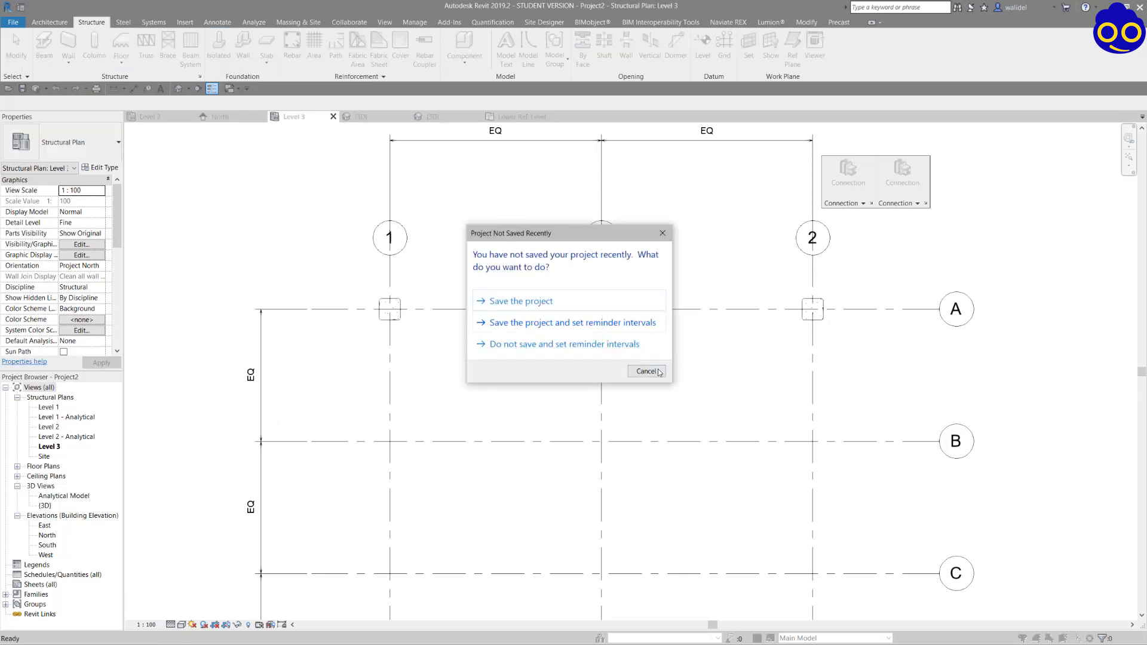
{"action": "left_click", "coordinate": [645, 371]}
{"action": "key", "text": "f"}
{"action": "key", "text": "t"}
{"action": "scroll", "coordinate": [394, 311], "scroll_direction": "up", "scroll_amount": 5}
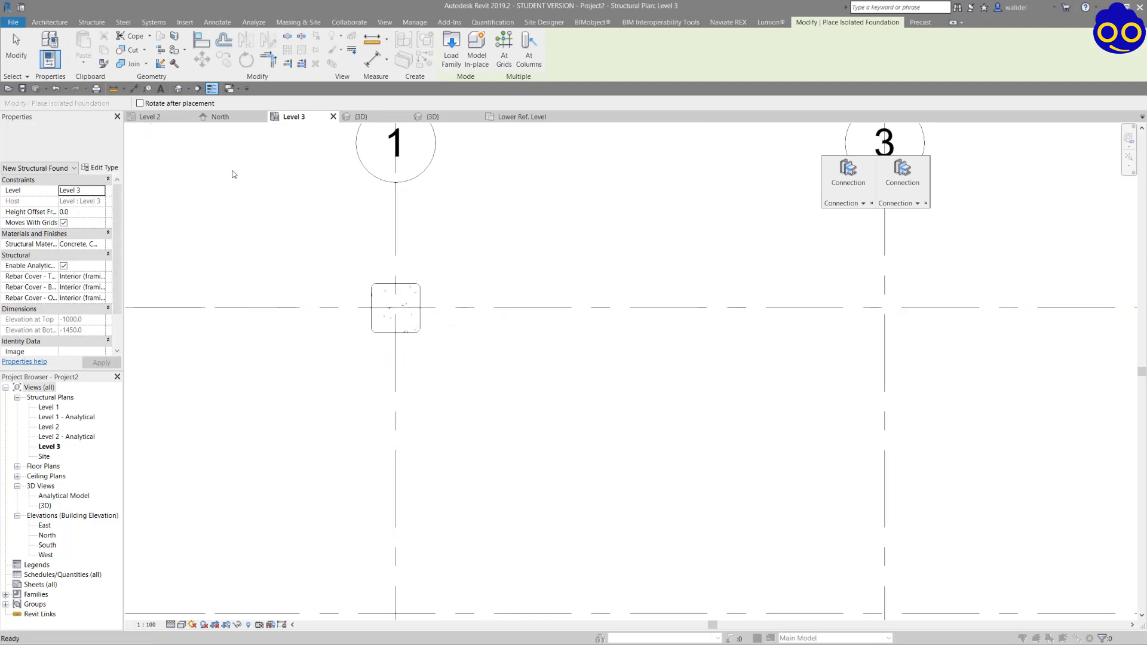
{"action": "left_click", "coordinate": [101, 168]}
{"action": "double_click", "coordinate": [616, 214]}
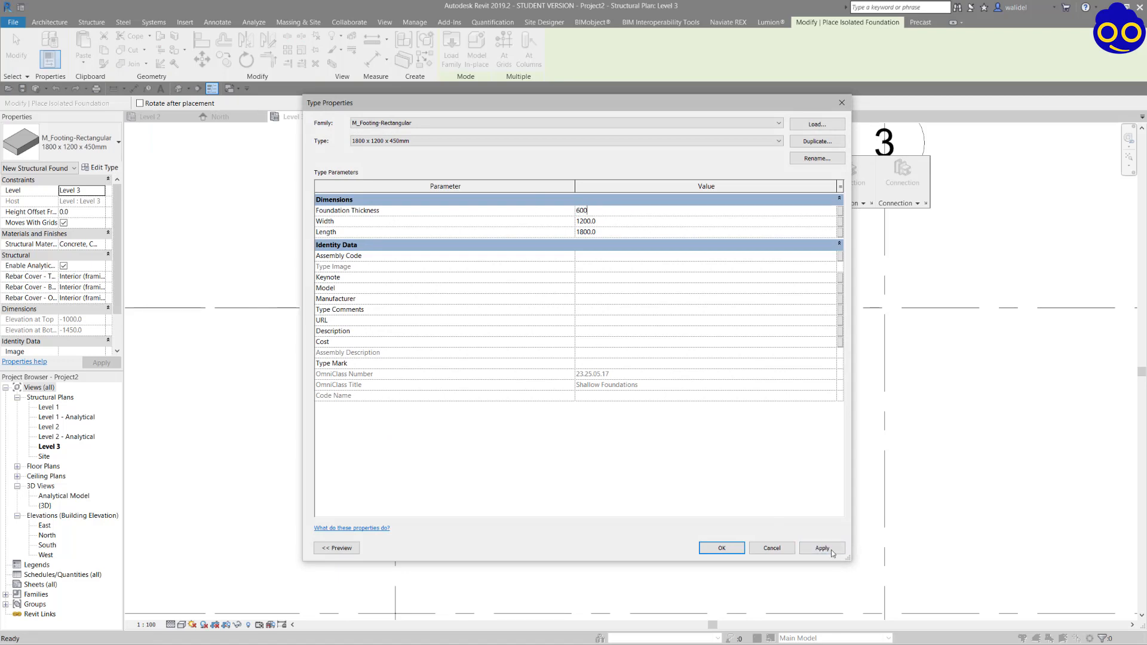
{"action": "left_click", "coordinate": [822, 547]}
{"action": "left_click", "coordinate": [721, 548]}
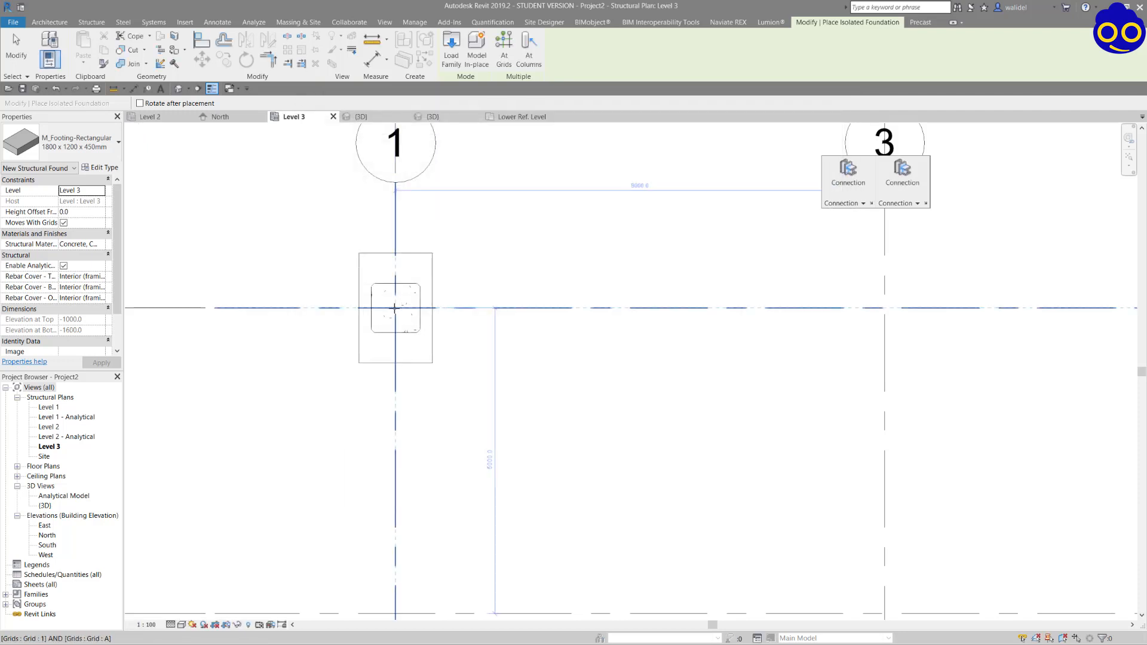
Place rectangular footings under the pedestals at grid intersections A-1 and A-2.
{"action": "left_click", "coordinate": [395, 308]}
{"action": "scroll", "coordinate": [302, 352], "scroll_direction": "down", "scroll_amount": 3}
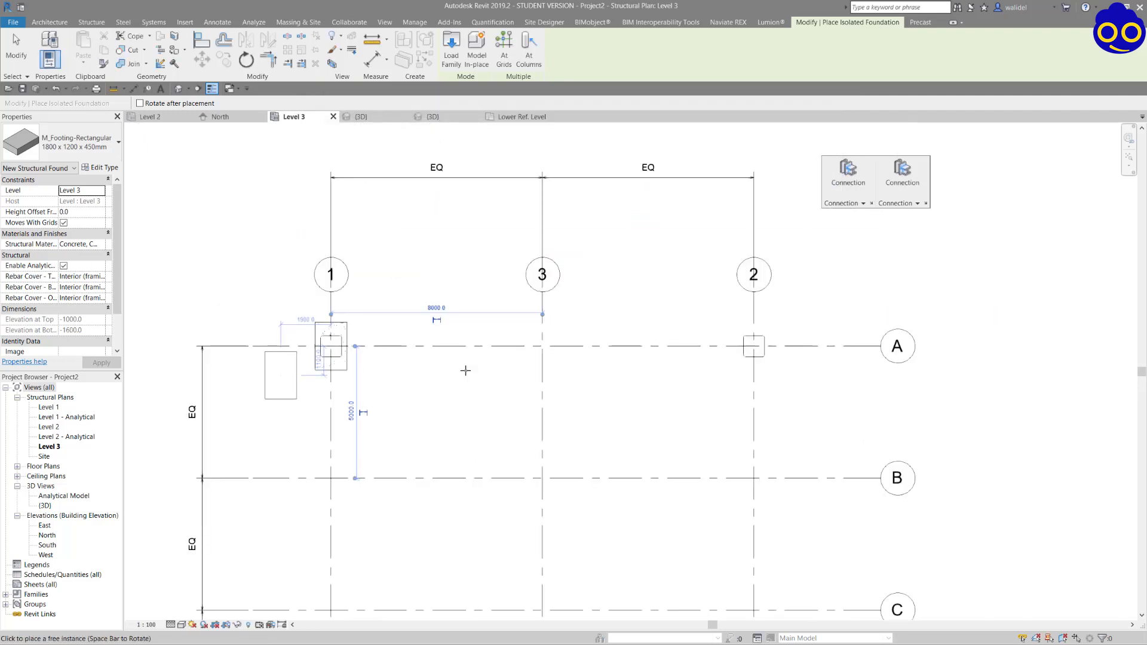
{"action": "left_click", "coordinate": [755, 346]}
{"action": "scroll", "coordinate": [770, 322], "scroll_direction": "down", "scroll_amount": 2}
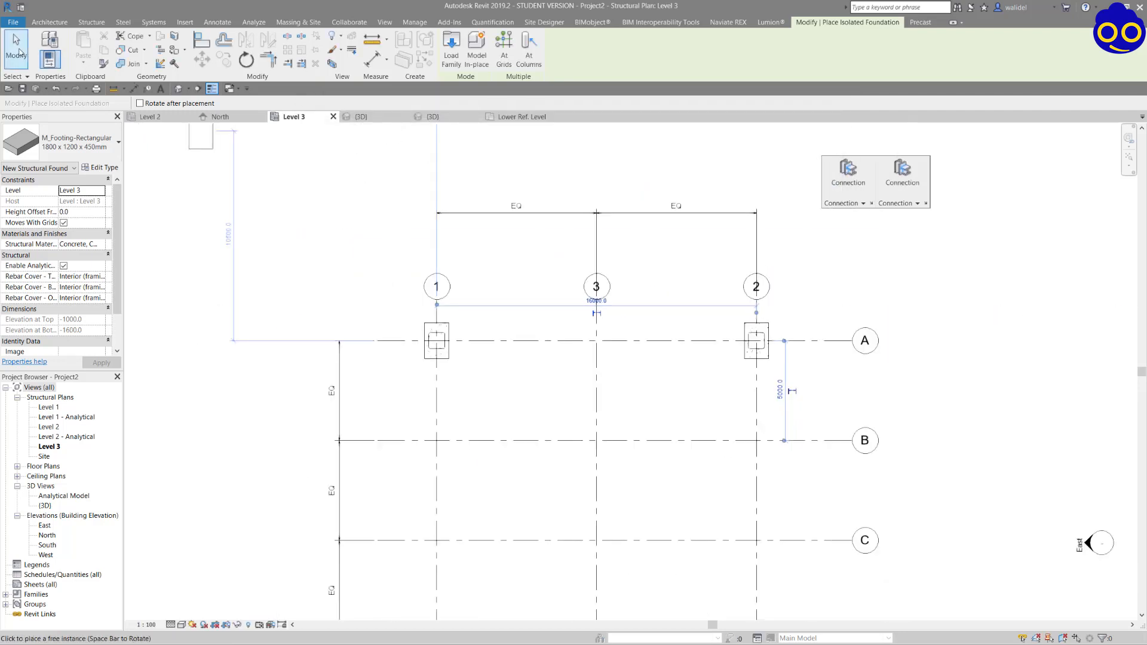
{"action": "key", "text": "Escape"}
{"action": "key", "text": "Escape"}
{"action": "scroll", "coordinate": [451, 289], "scroll_direction": "down", "scroll_amount": 2}
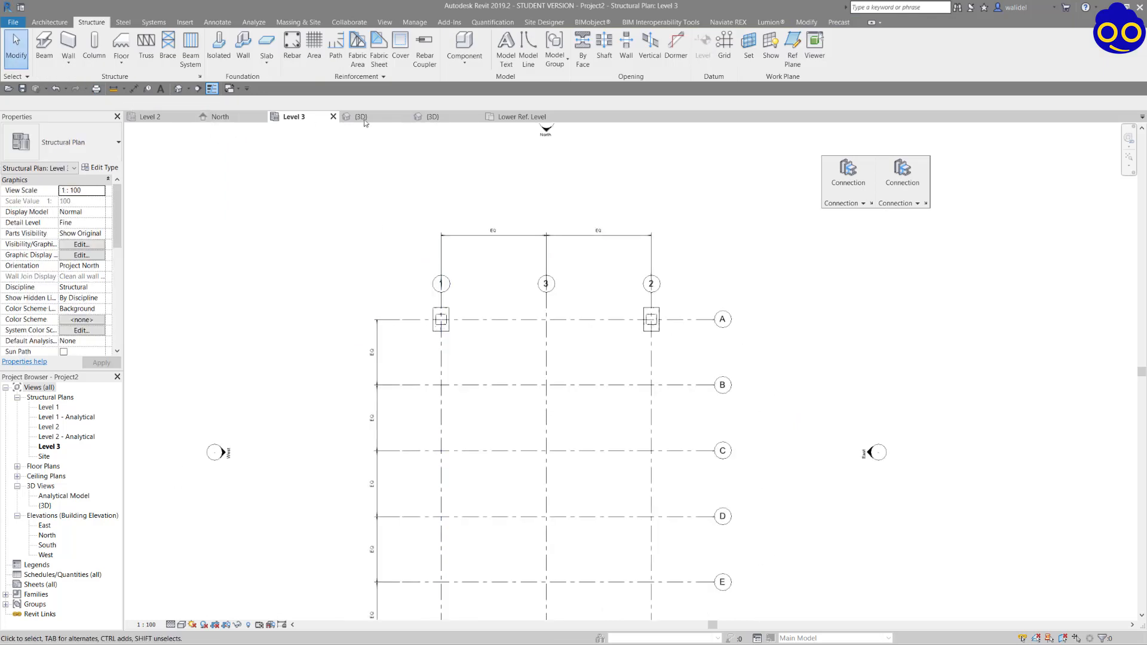
{"action": "left_click", "coordinate": [452, 310]}
{"action": "left_click", "coordinate": [655, 317], "text": "ctrl"}
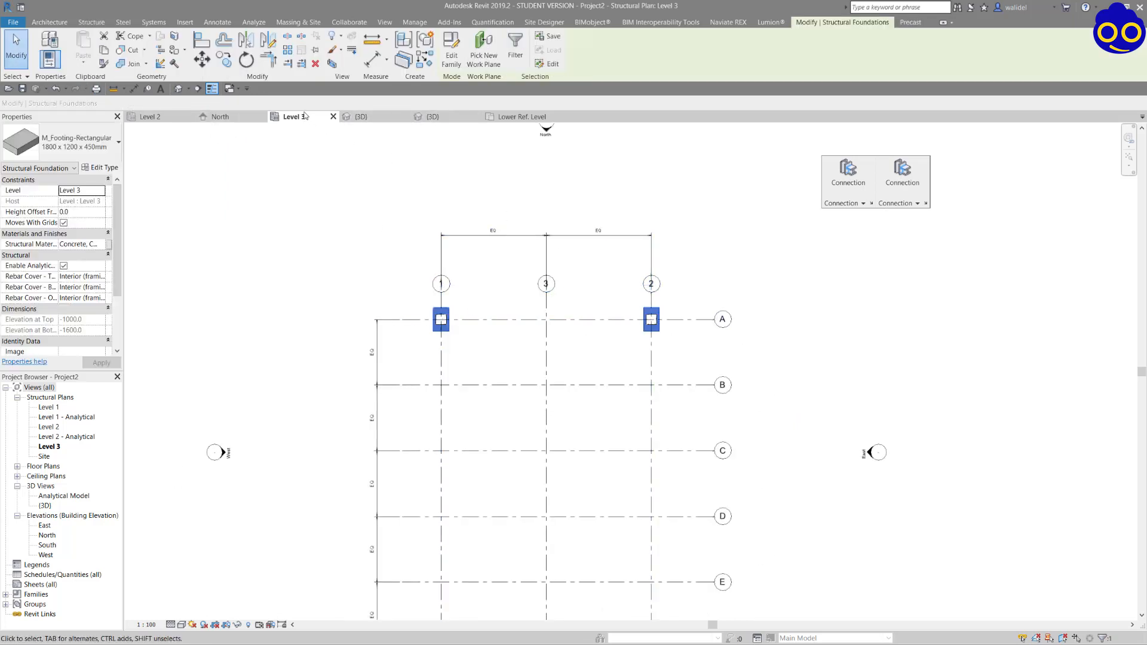
{"action": "left_click", "coordinate": [434, 117]}
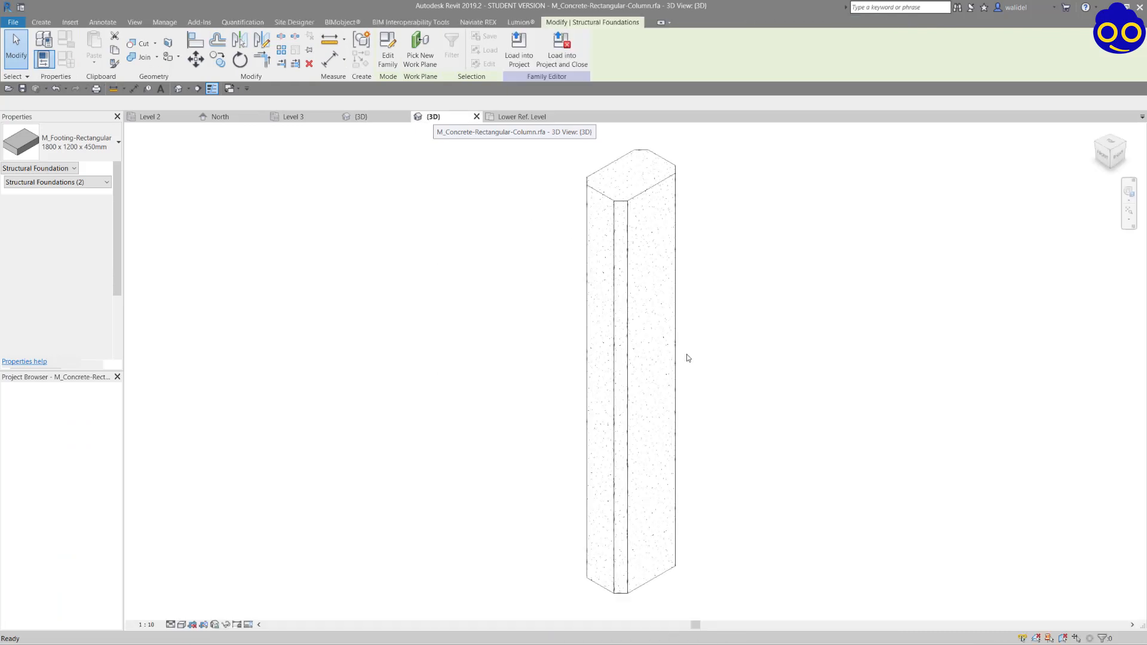
In the project's 3D view, select the complete portal frame with its connections, pedestals and footings.
{"action": "left_click", "coordinate": [360, 117]}
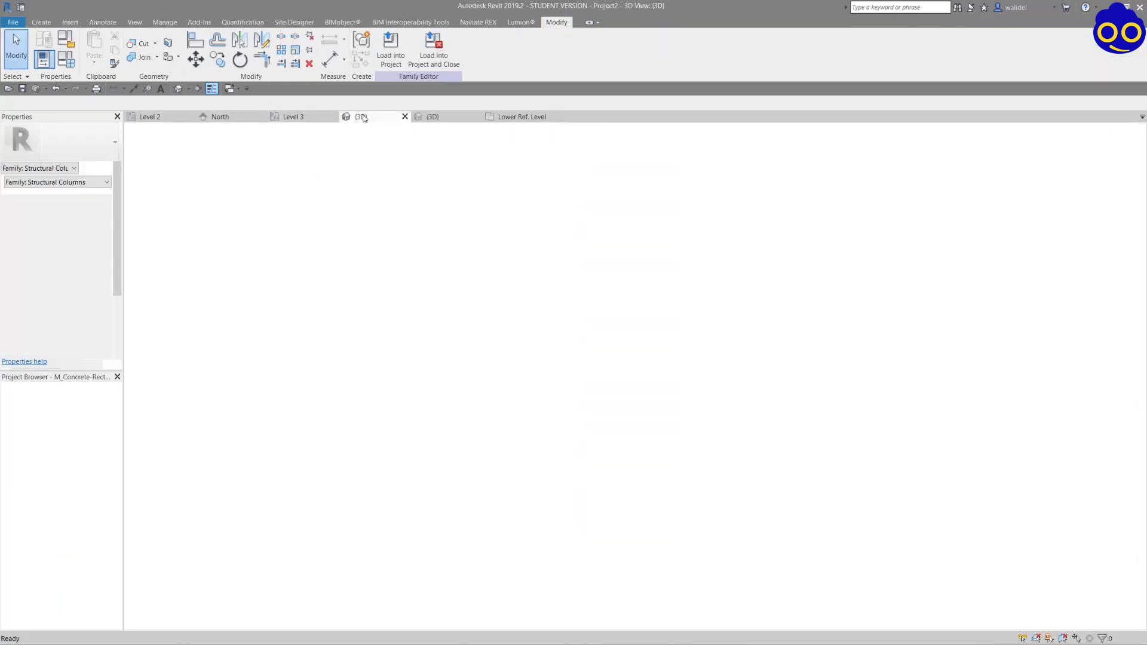
{"action": "middle_click_drag", "start_coordinate": [618, 394], "coordinate": [691, 410], "text": "shift"}
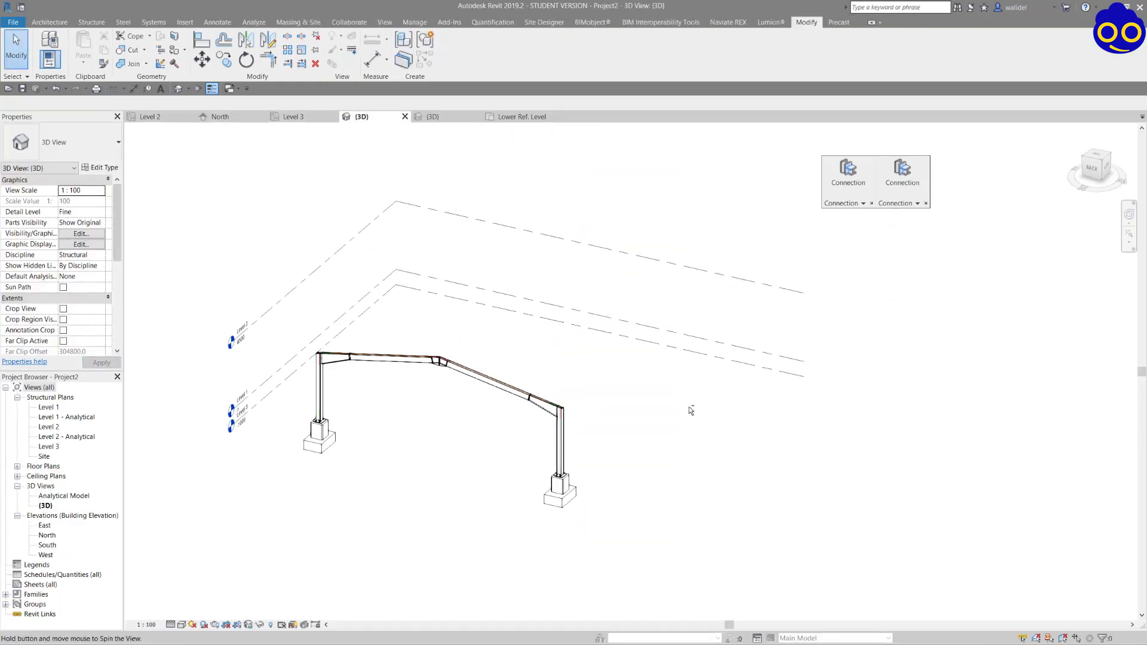
{"action": "scroll", "coordinate": [400, 438], "scroll_direction": "up", "scroll_amount": 2}
{"action": "middle_click_drag", "start_coordinate": [654, 496], "coordinate": [640, 350], "text": "shift"}
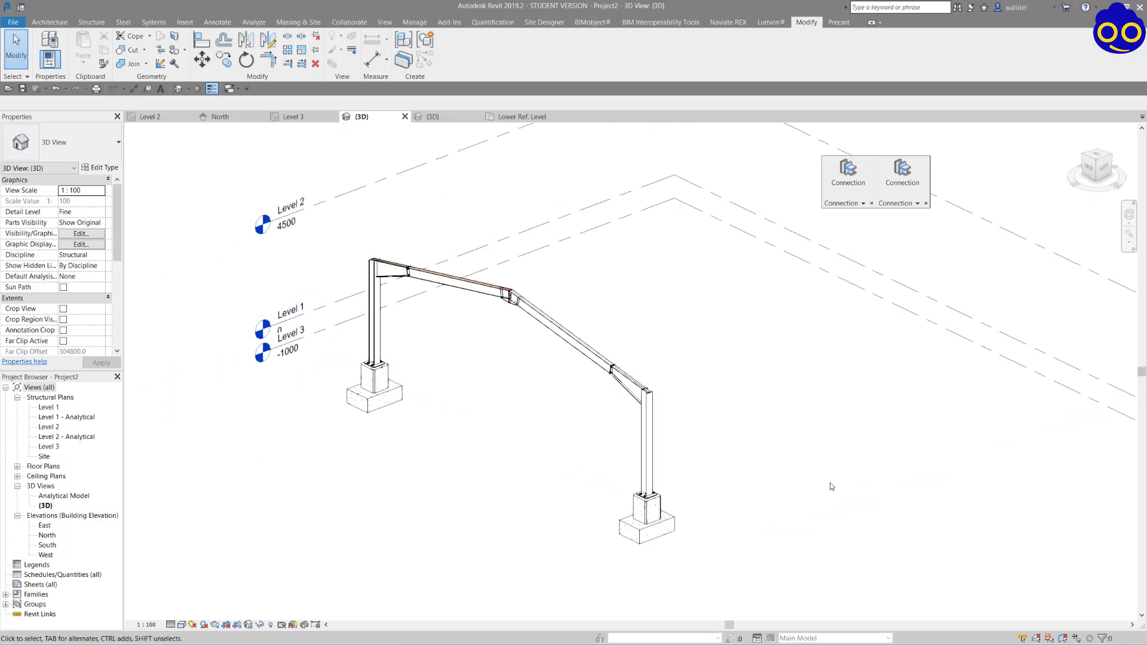
{"action": "left_click_drag", "start_coordinate": [723, 577], "coordinate": [763, 602]}
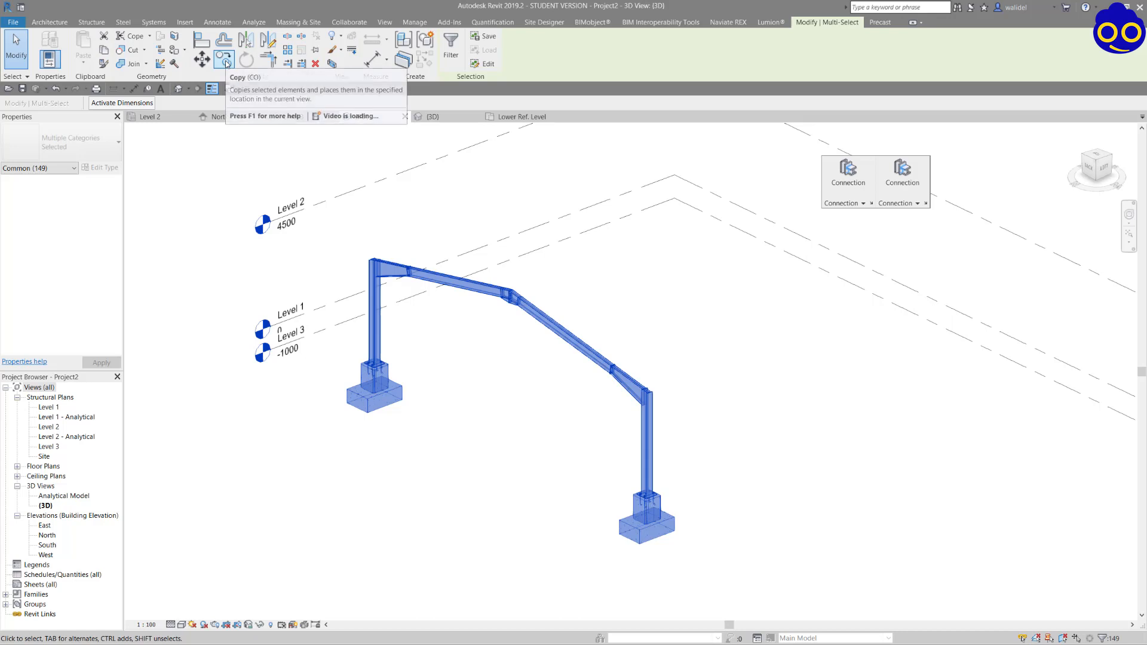
In the Level 3 plan, copy the selected frame from grid A to grids B and C with Constrain and Multiple enabled.
{"action": "left_click", "coordinate": [292, 118]}
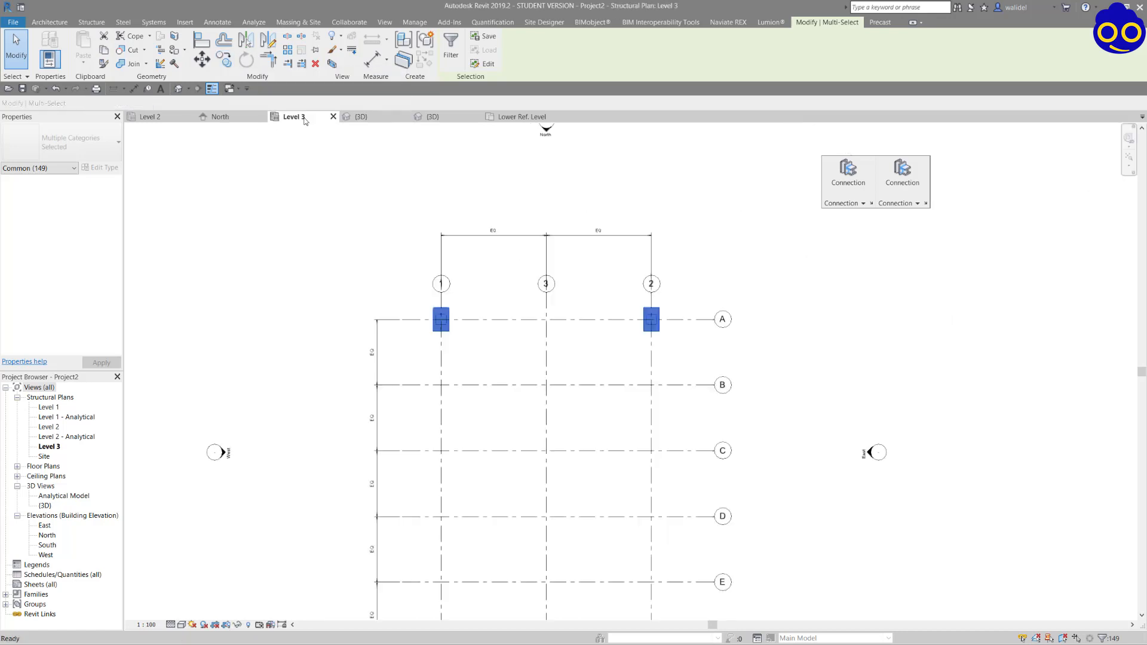
{"action": "left_click", "coordinate": [226, 60]}
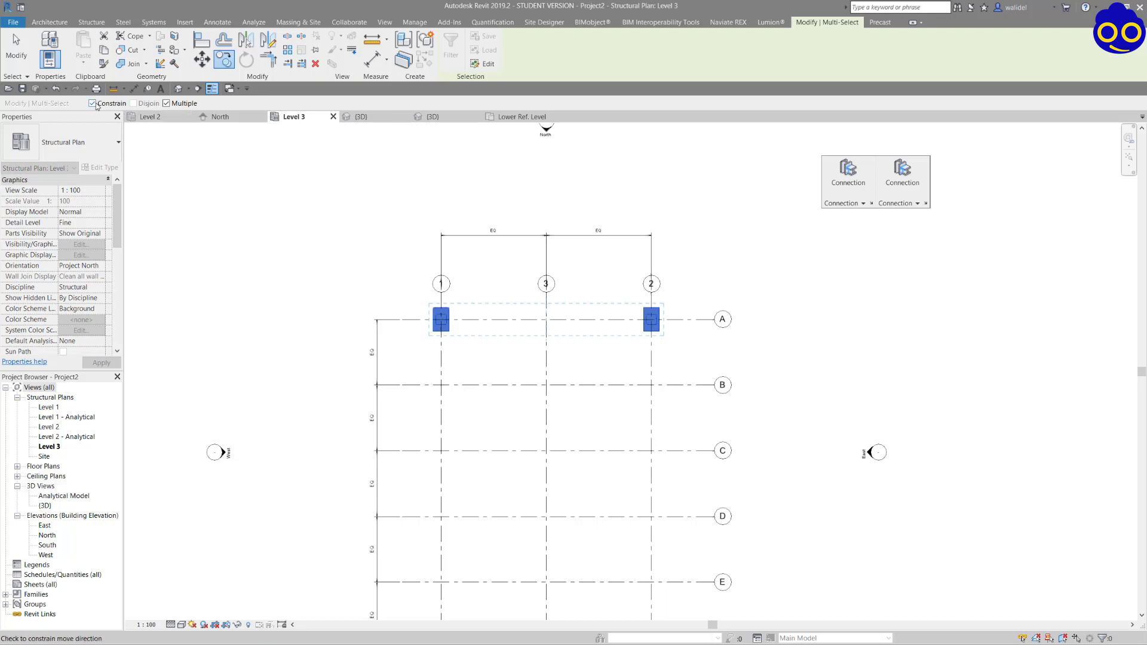
{"action": "left_click", "coordinate": [386, 319]}
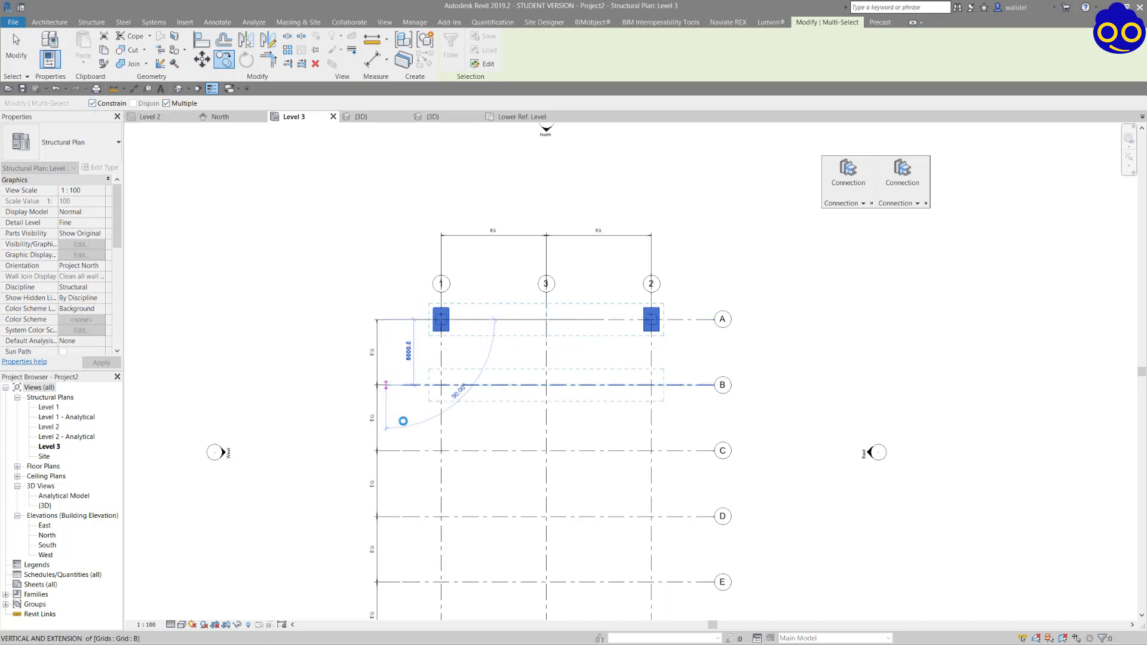
{"action": "left_click", "coordinate": [404, 421]}
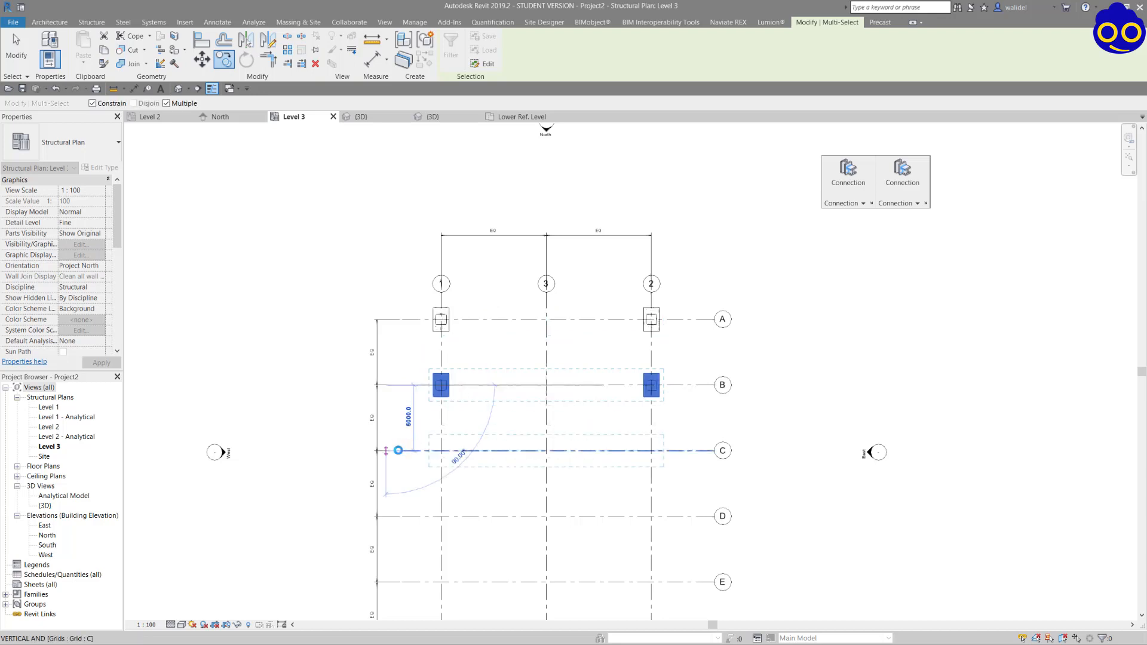
{"action": "left_click", "coordinate": [398, 450]}
Continue the multiple copy by placing the frame on grids D, E and F, and end the command.
{"action": "middle_click_drag", "start_coordinate": [399, 457], "coordinate": [422, 233]}
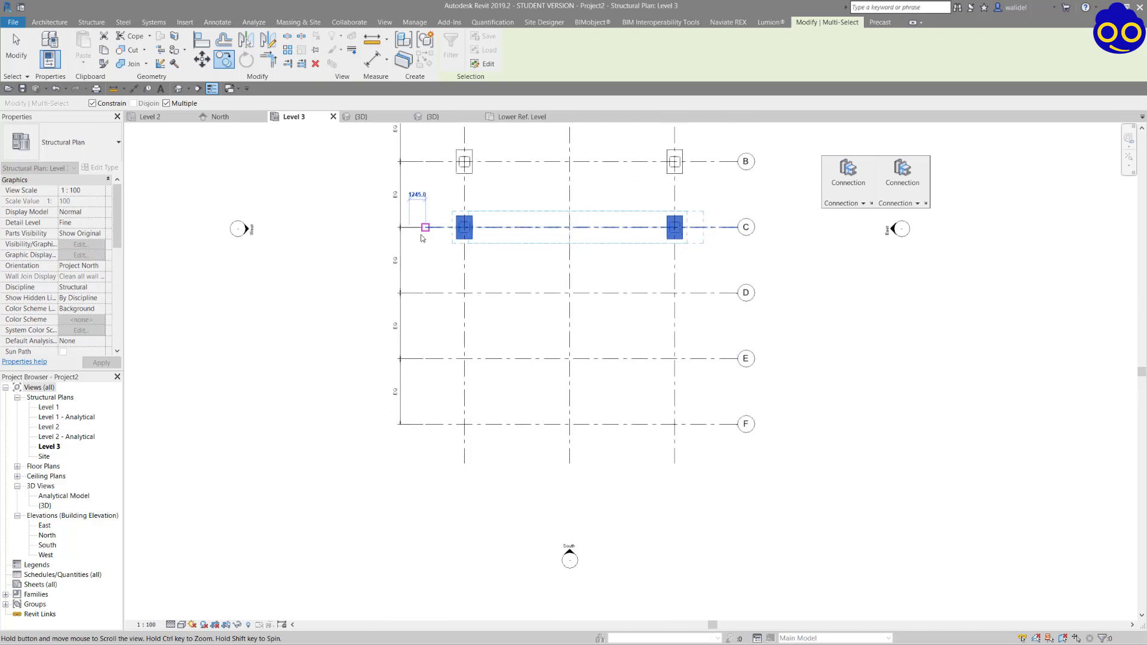
{"action": "scroll", "coordinate": [420, 231], "scroll_direction": "up", "scroll_amount": 1}
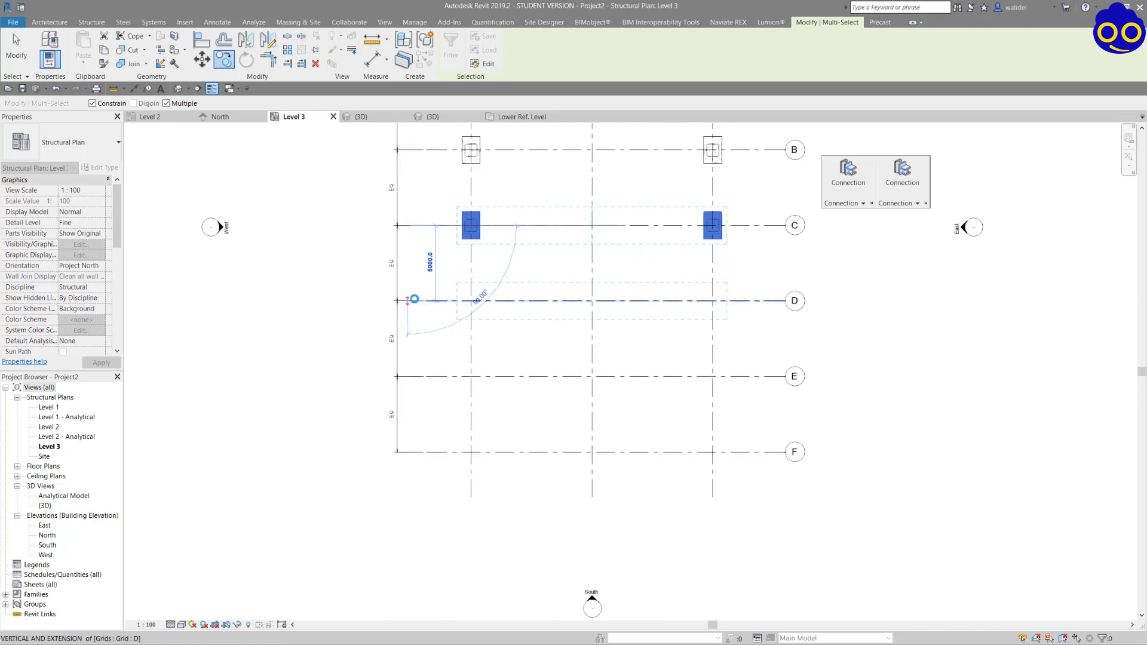
{"action": "left_click", "coordinate": [412, 300]}
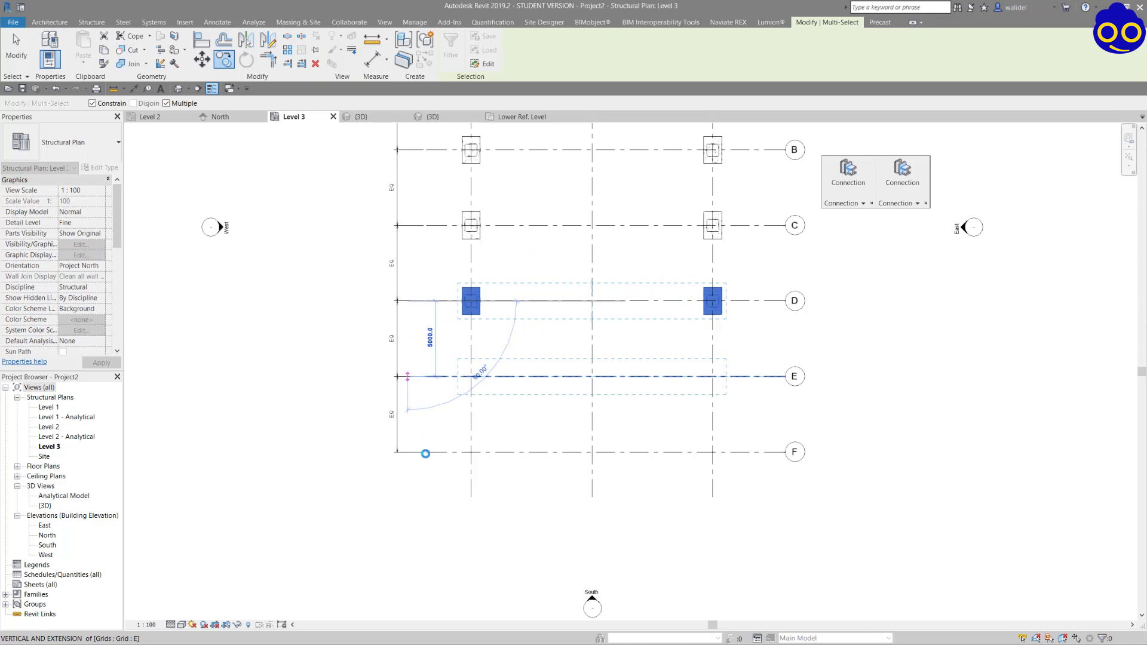
{"action": "left_click", "coordinate": [426, 454]}
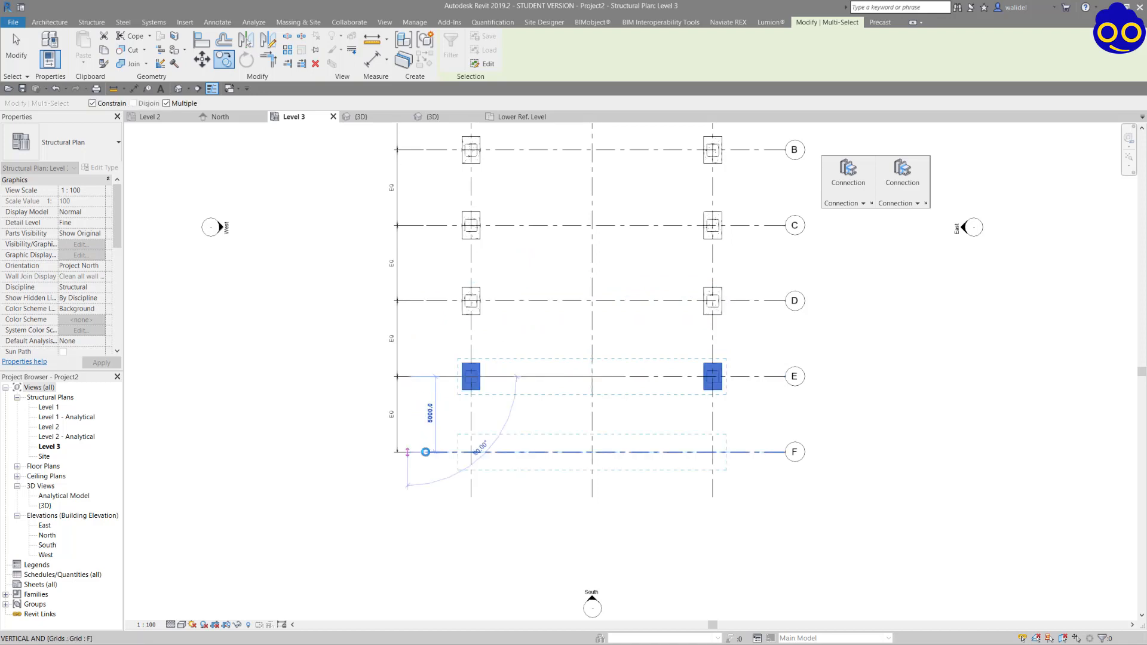
{"action": "left_click", "coordinate": [426, 452]}
{"action": "key", "text": "Escape"}
{"action": "key", "text": "Escape"}
{"action": "scroll", "coordinate": [404, 311], "scroll_direction": "down", "scroll_amount": 3}
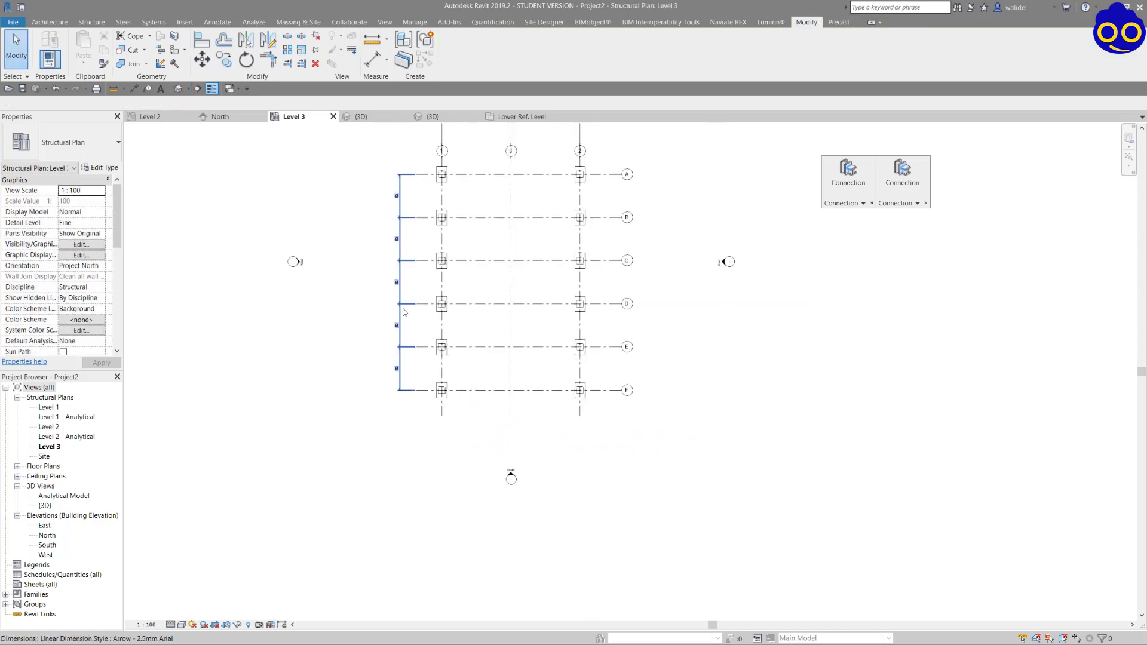
Examine the full row of portal frames in the project's 3D view.
{"action": "left_click", "coordinate": [374, 118]}
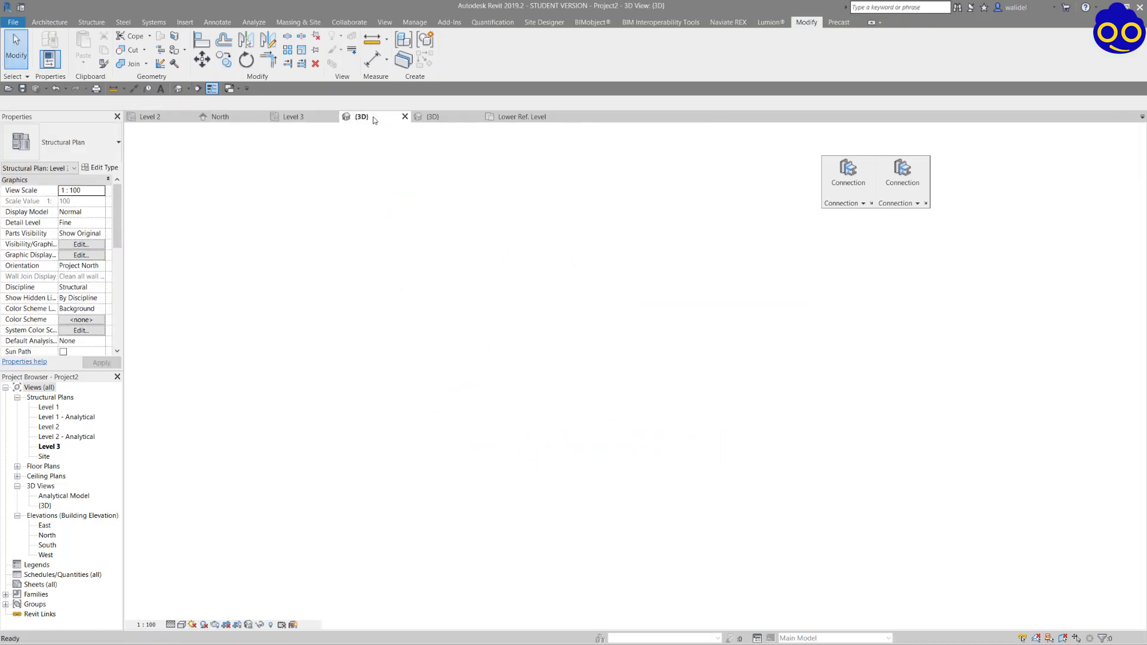
{"action": "scroll", "coordinate": [612, 321], "scroll_direction": "down", "scroll_amount": 3}
{"action": "middle_click_drag", "start_coordinate": [712, 336], "coordinate": [799, 317], "text": "shift"}
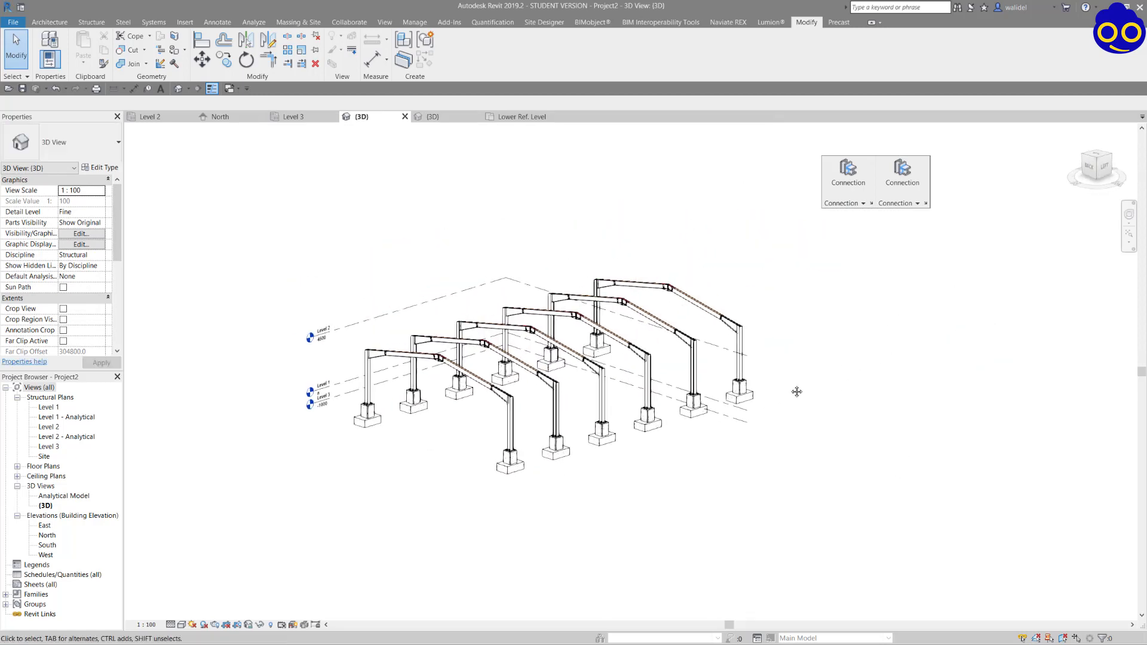